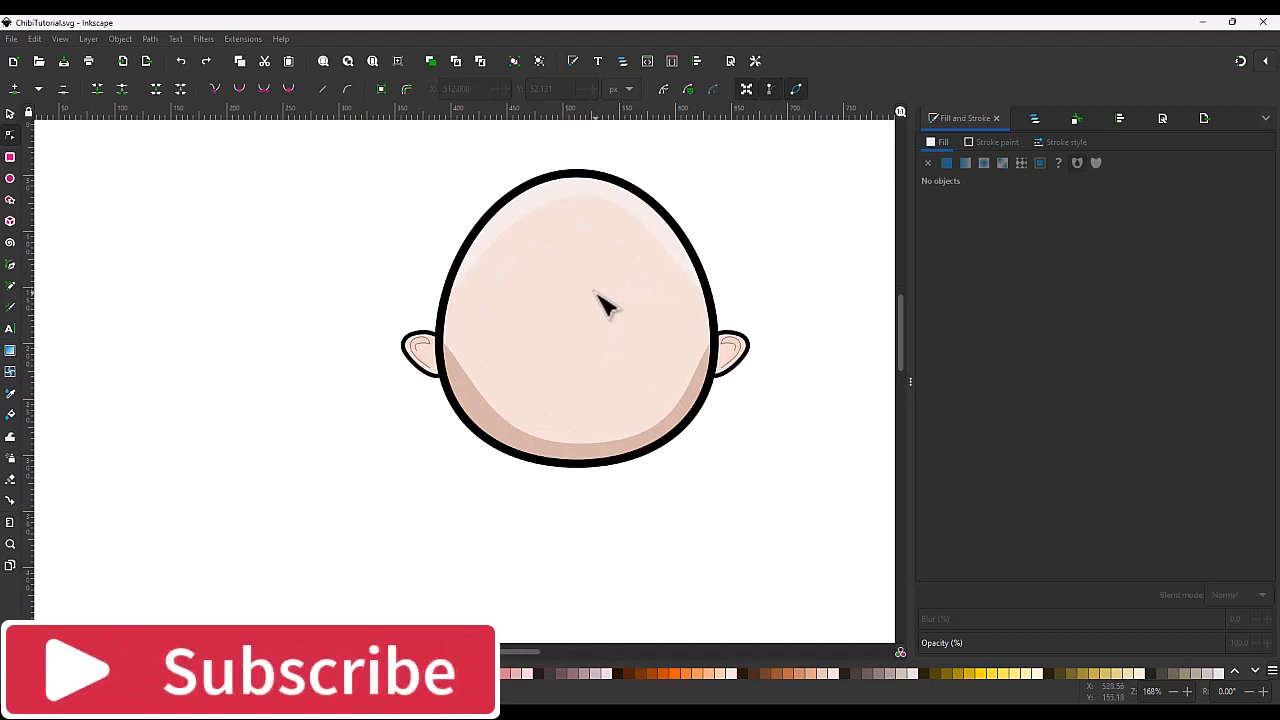
Step: Set the face fill's saturation to 23 and the lower face shadow's fill alpha to 54
click(623, 294)
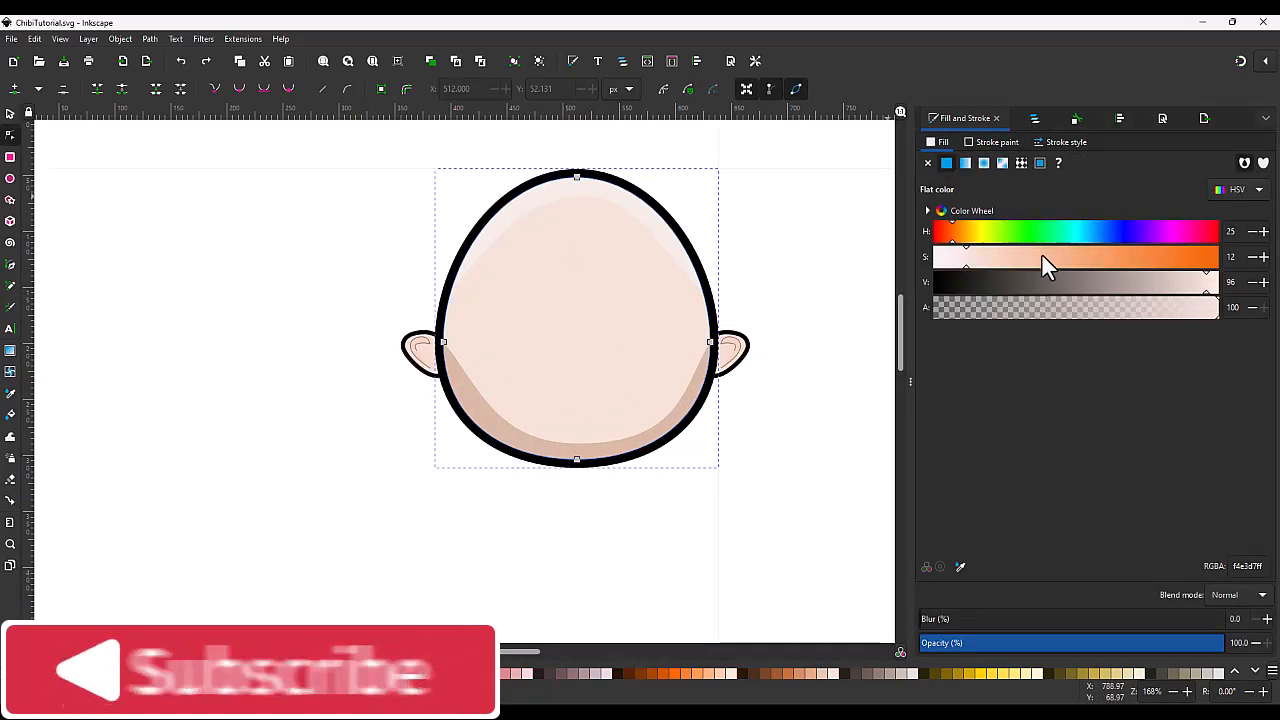
drag(971, 271, 1000, 271)
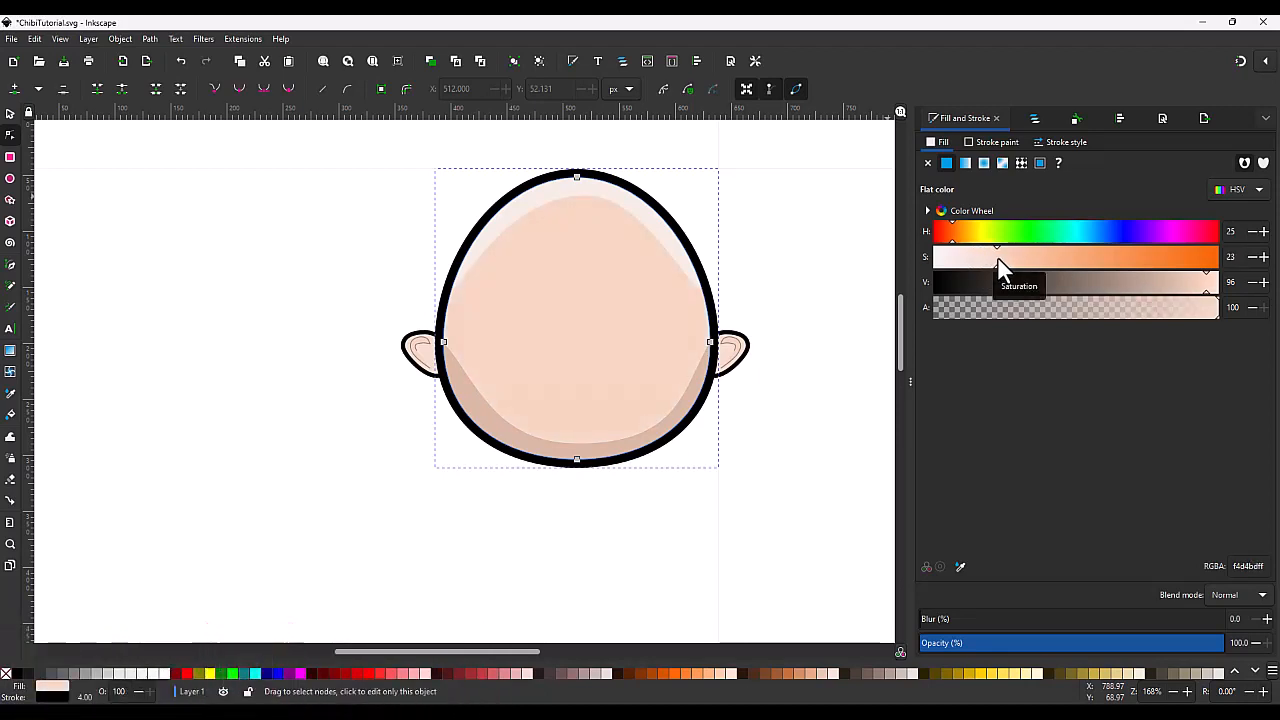
click(682, 418)
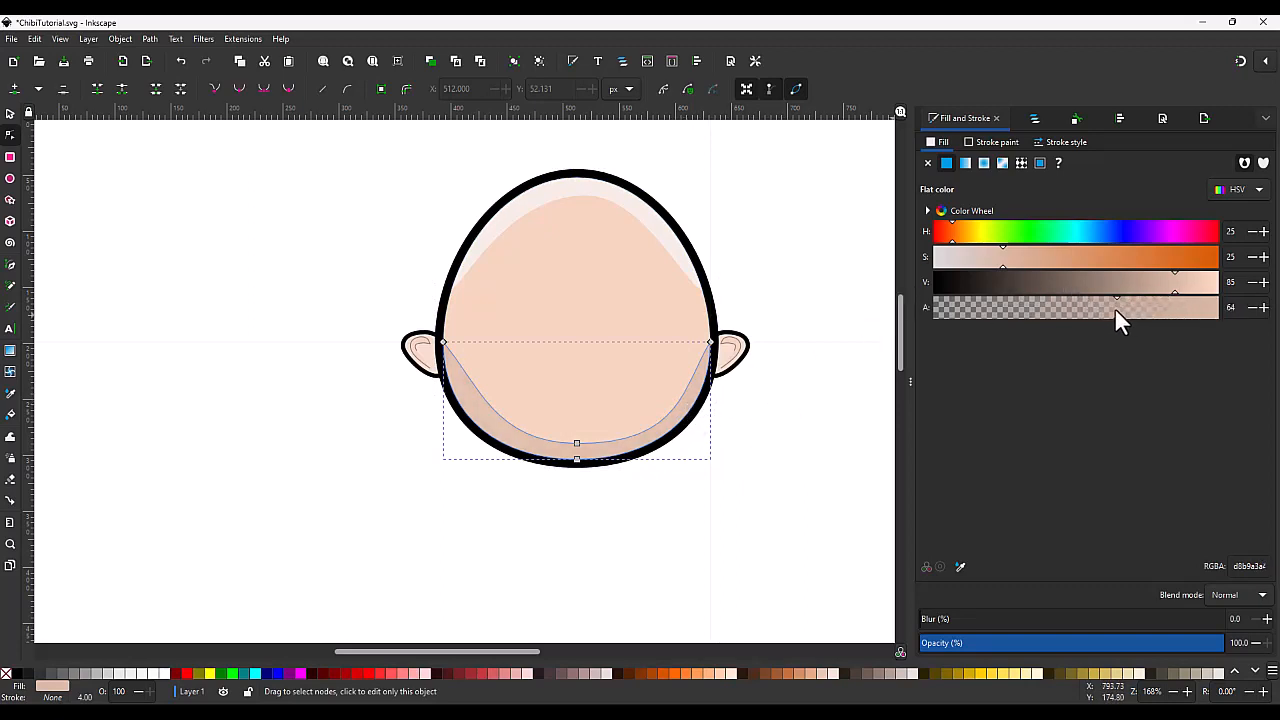
drag(1114, 307, 1080, 306)
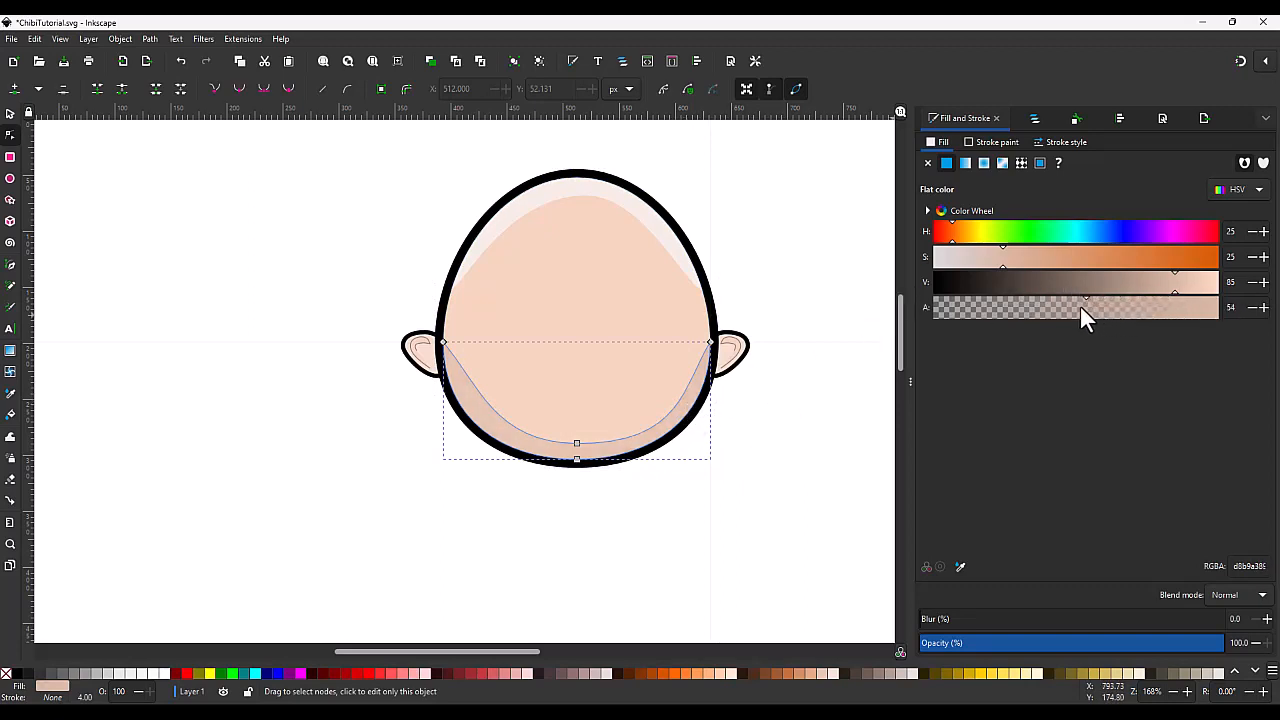
click(846, 389)
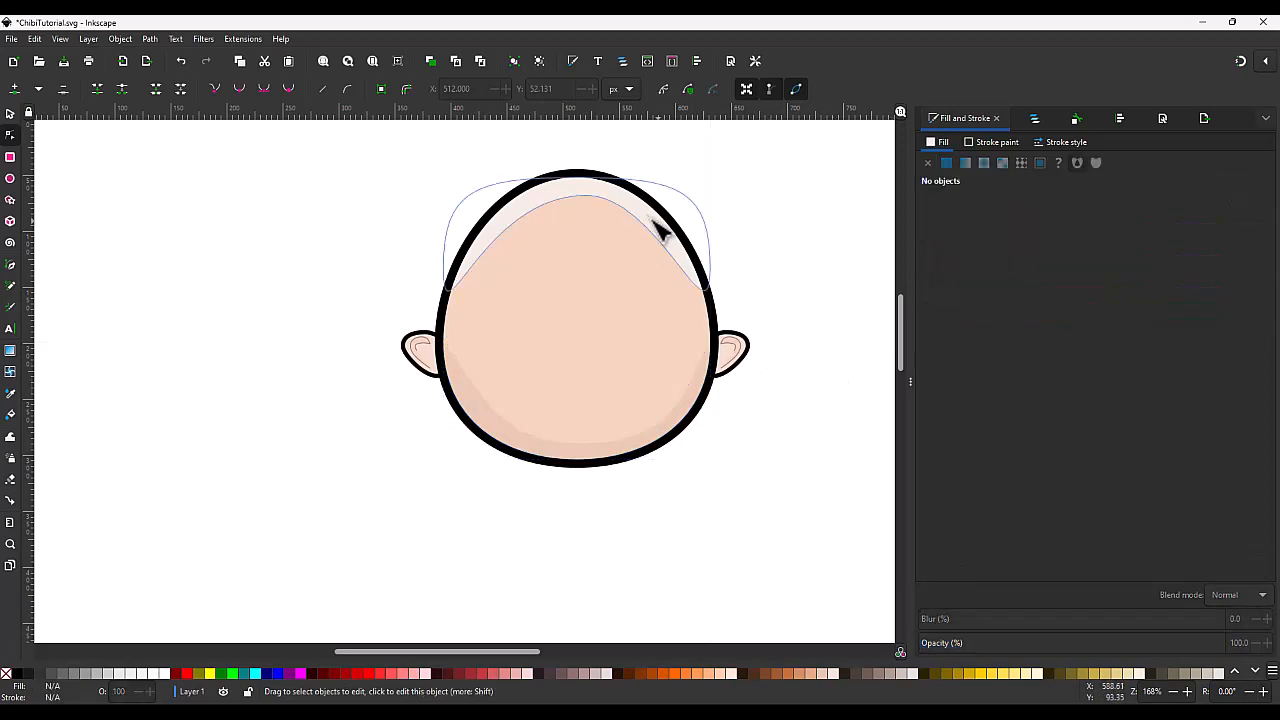
Step: Set the fill alpha of the highlight shape at the top of the head to 44
click(655, 228)
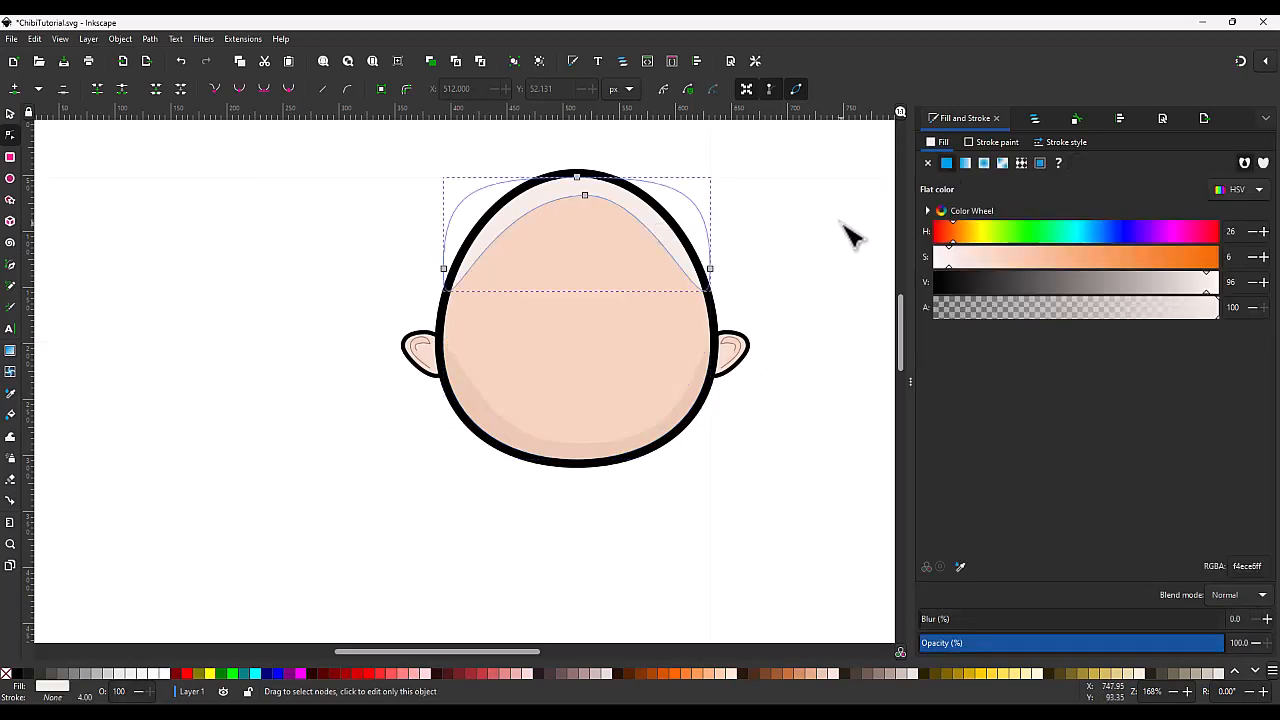
drag(1161, 308, 1072, 308)
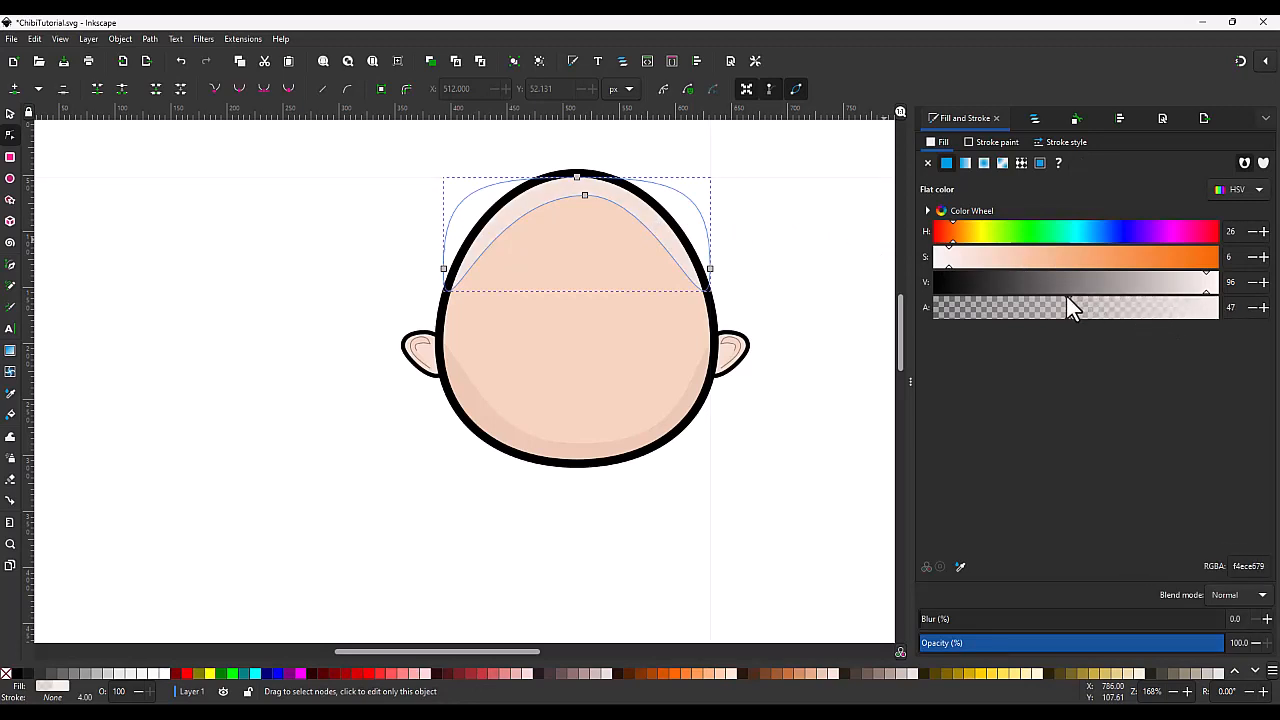
click(800, 304)
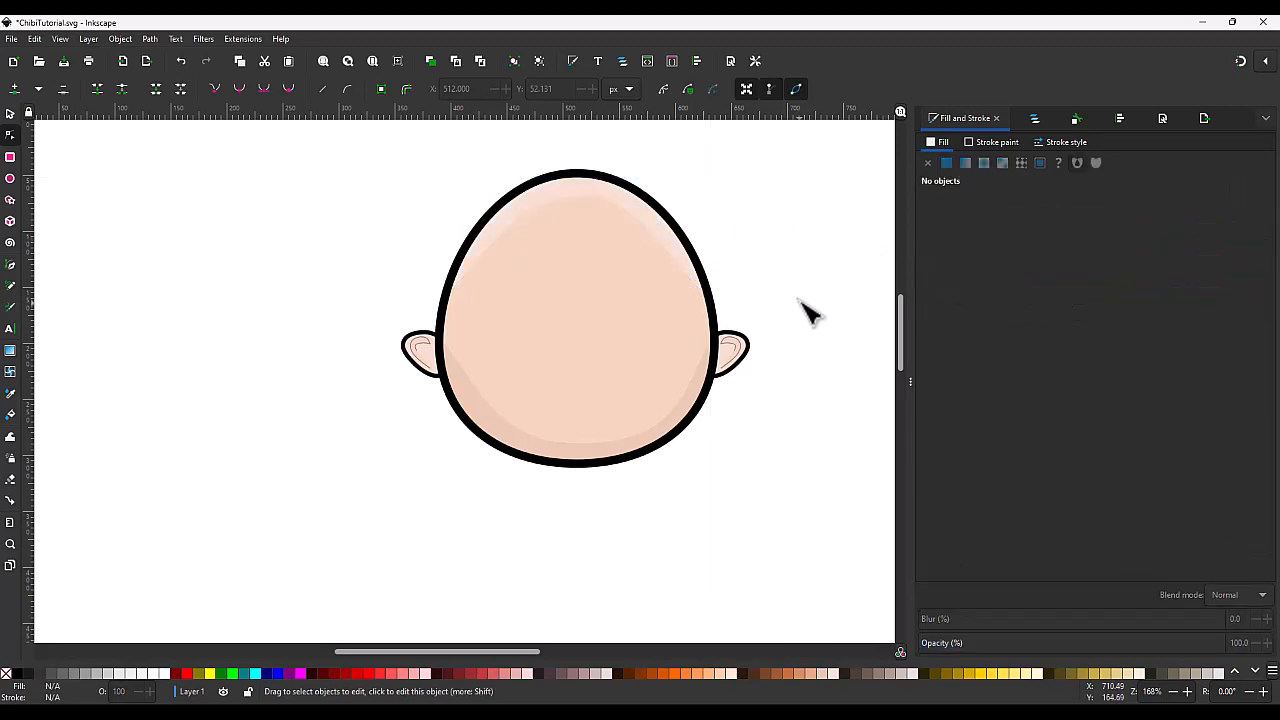
Step: Raise the head outline's top node to Y 36.673 px and lengthen both its handles to broaden the crown
ctrl+scroll(780, 303, down, 1)
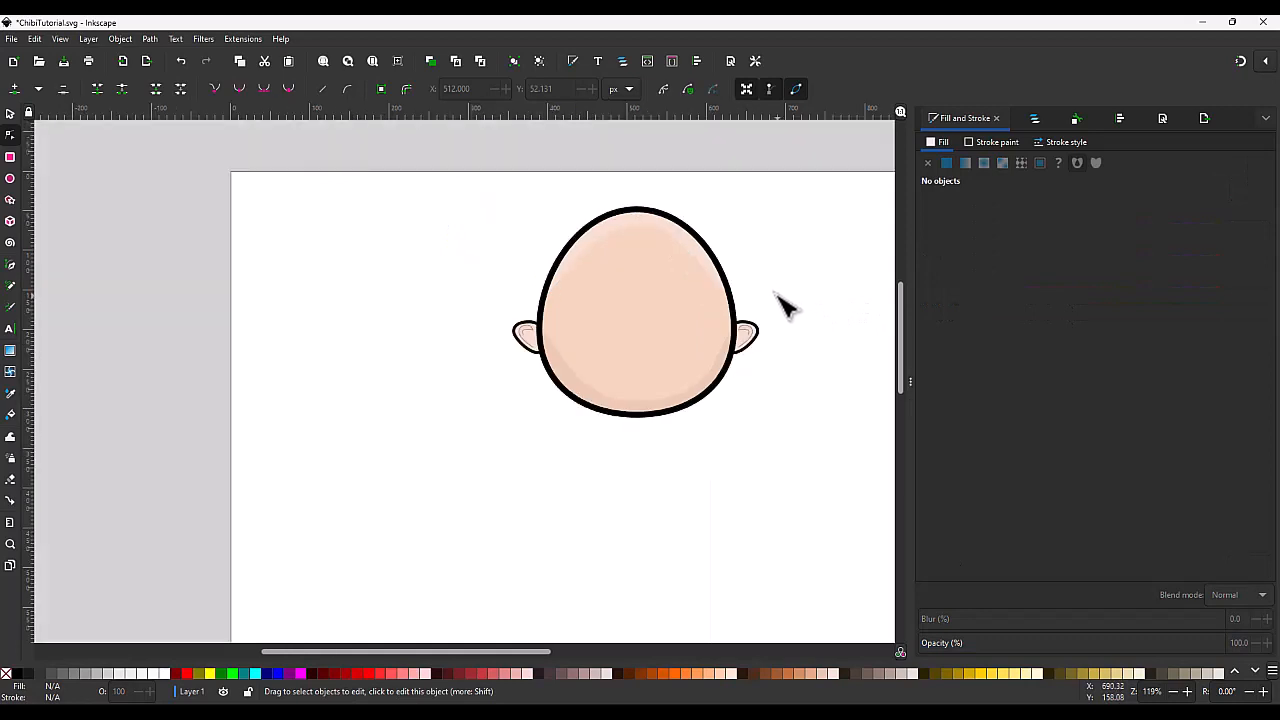
ctrl+scroll(728, 200, up, 1)
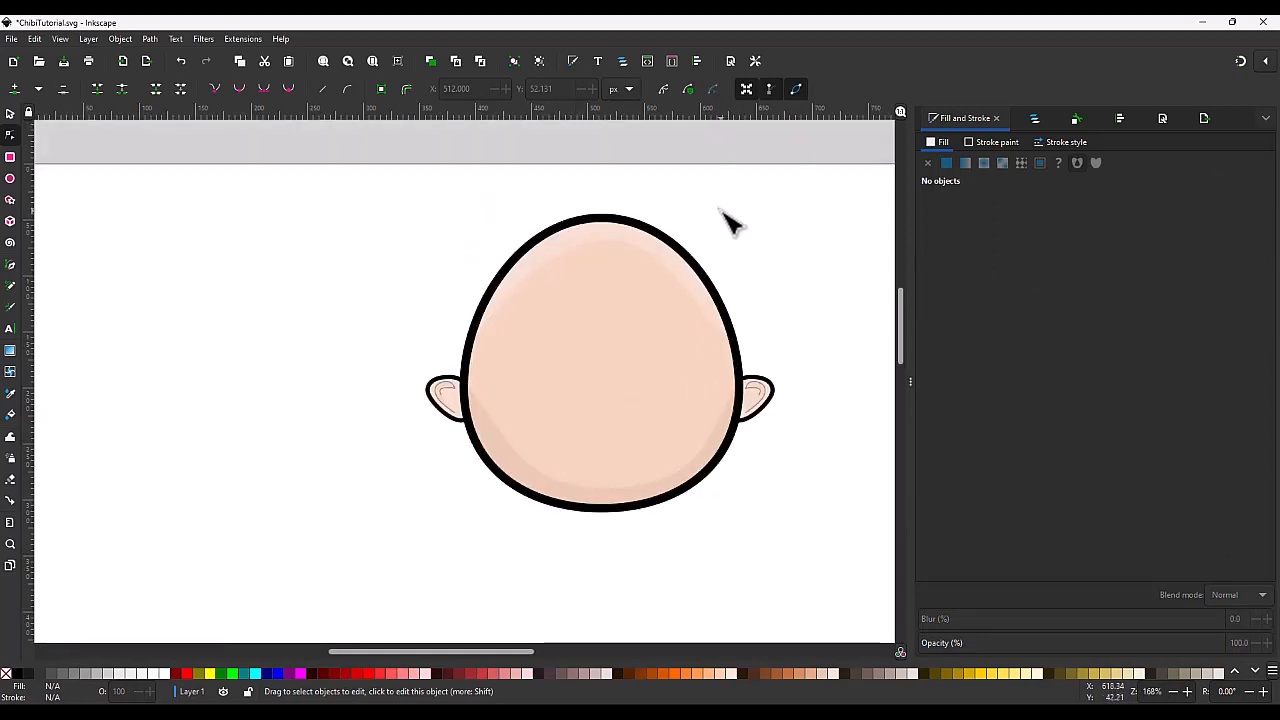
key(s)
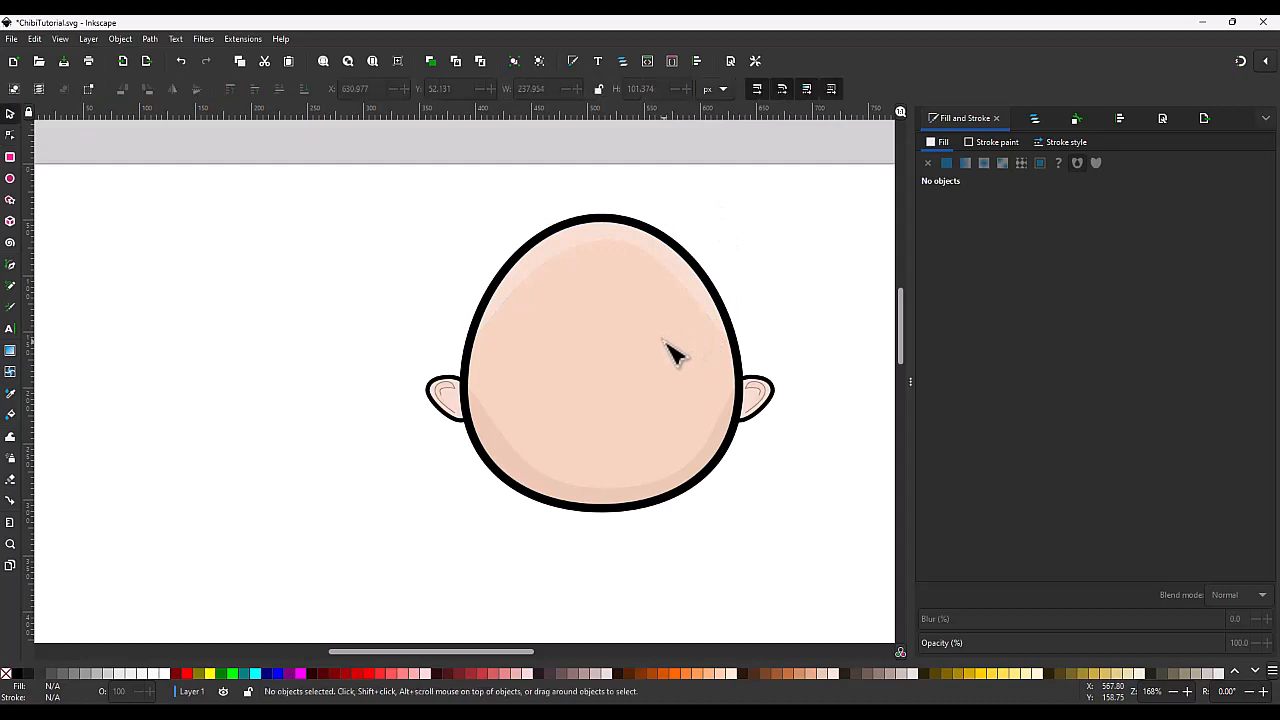
click(667, 352)
key(n)
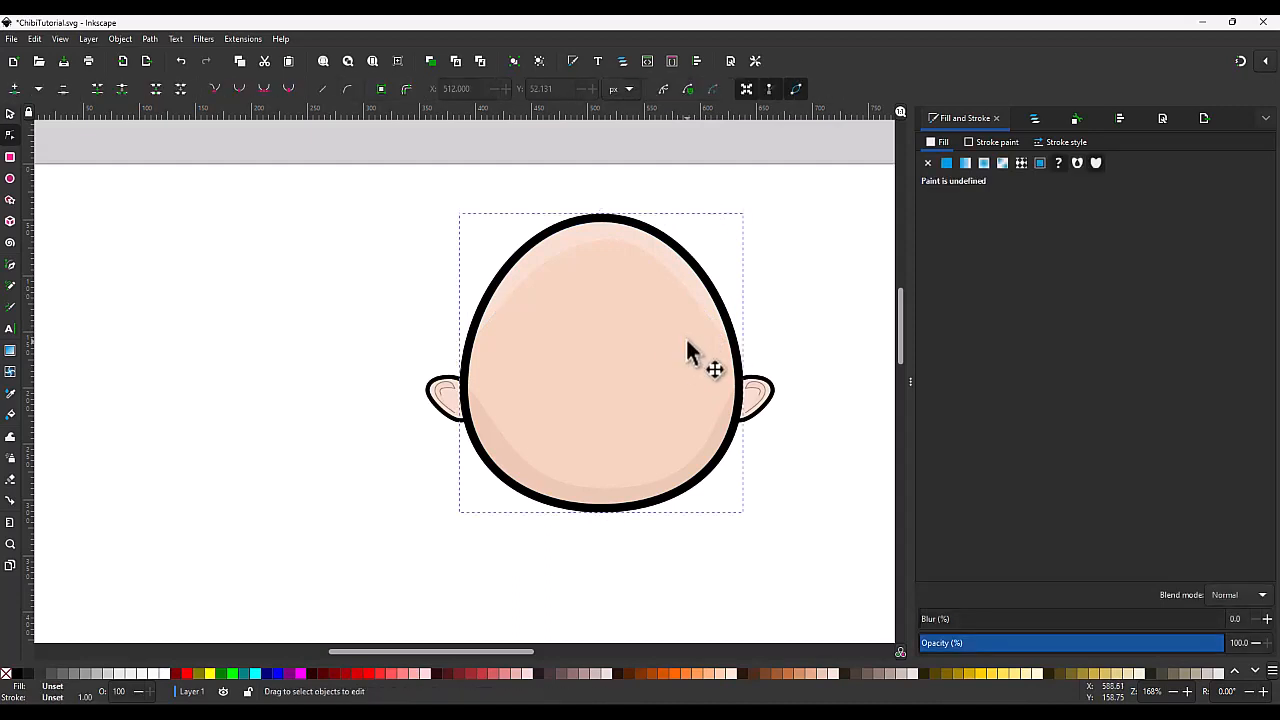
click(686, 370)
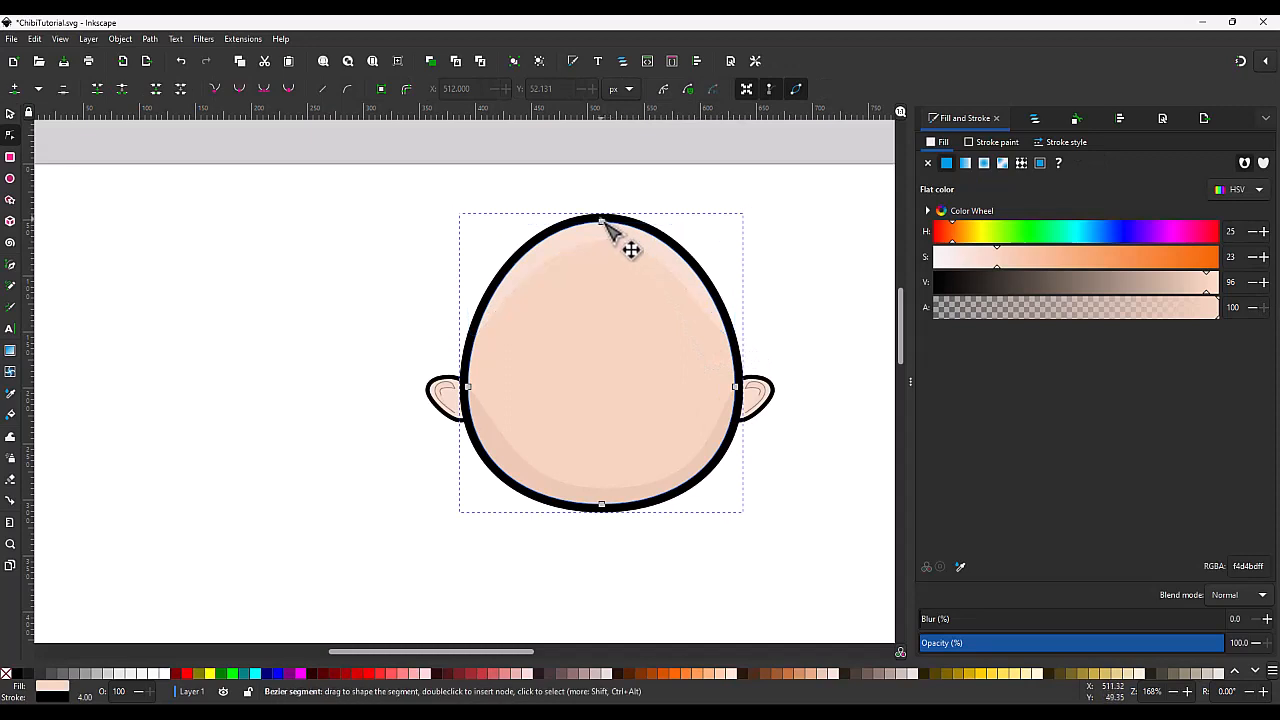
drag(607, 224, 606, 205)
key(ctrl+z)
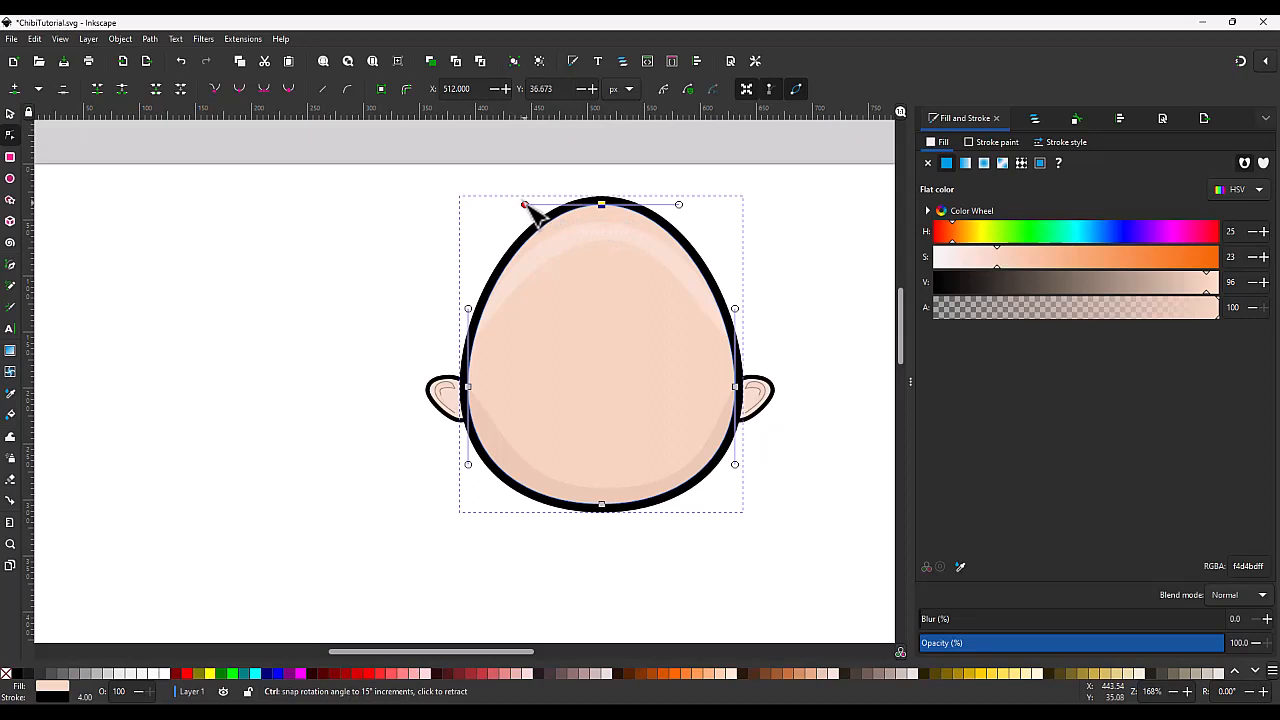
drag(524, 205, 488, 205)
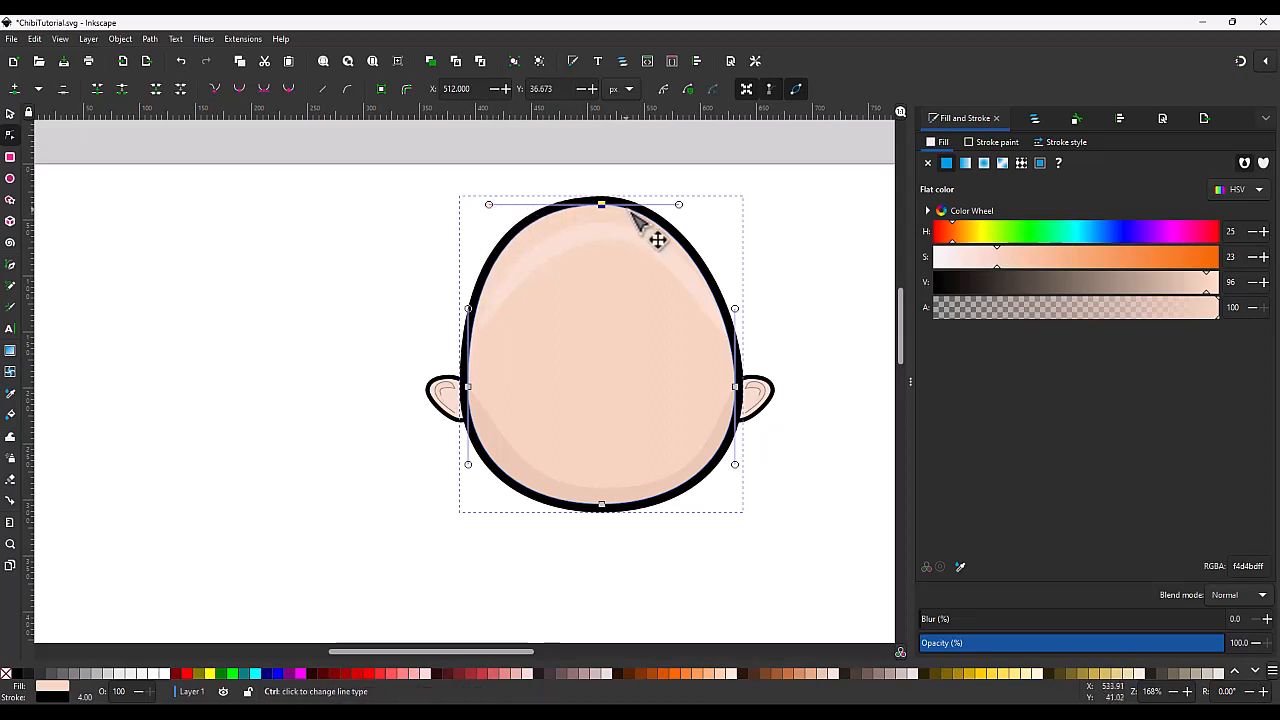
drag(682, 206, 706, 205)
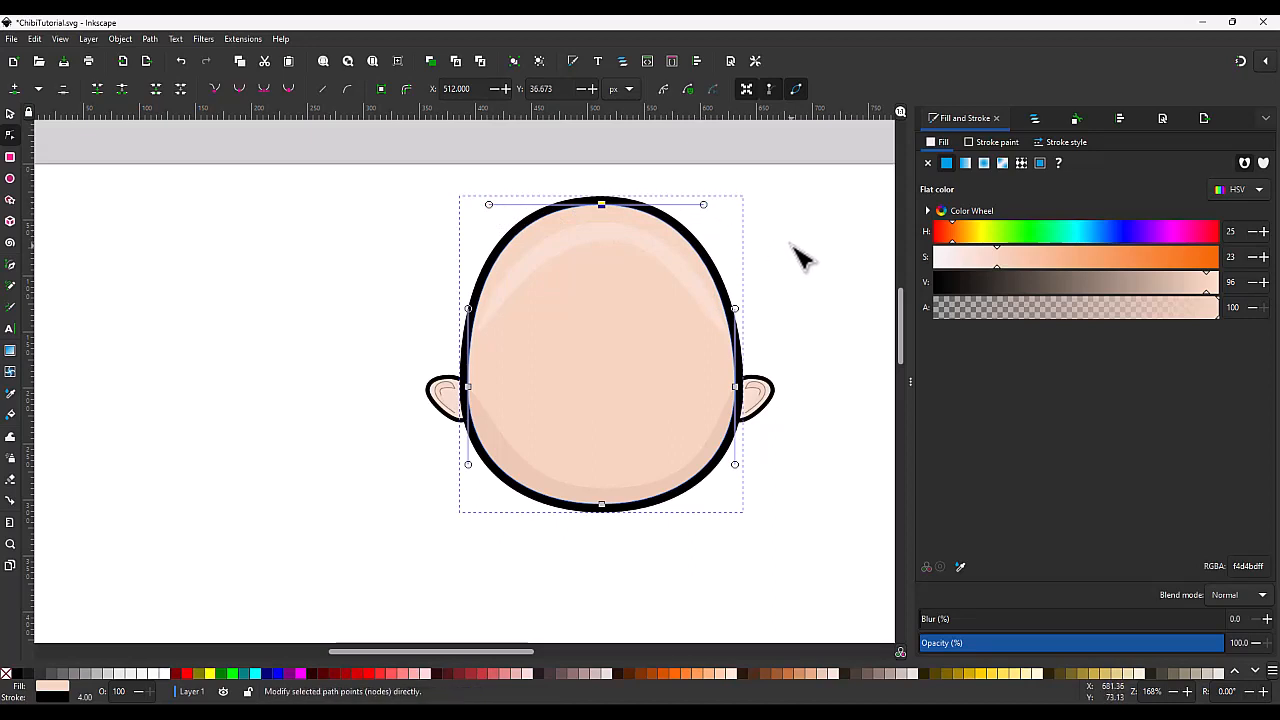
Step: Release the clip from the forehead highlight path inside the head group
key(s)
click(657, 262)
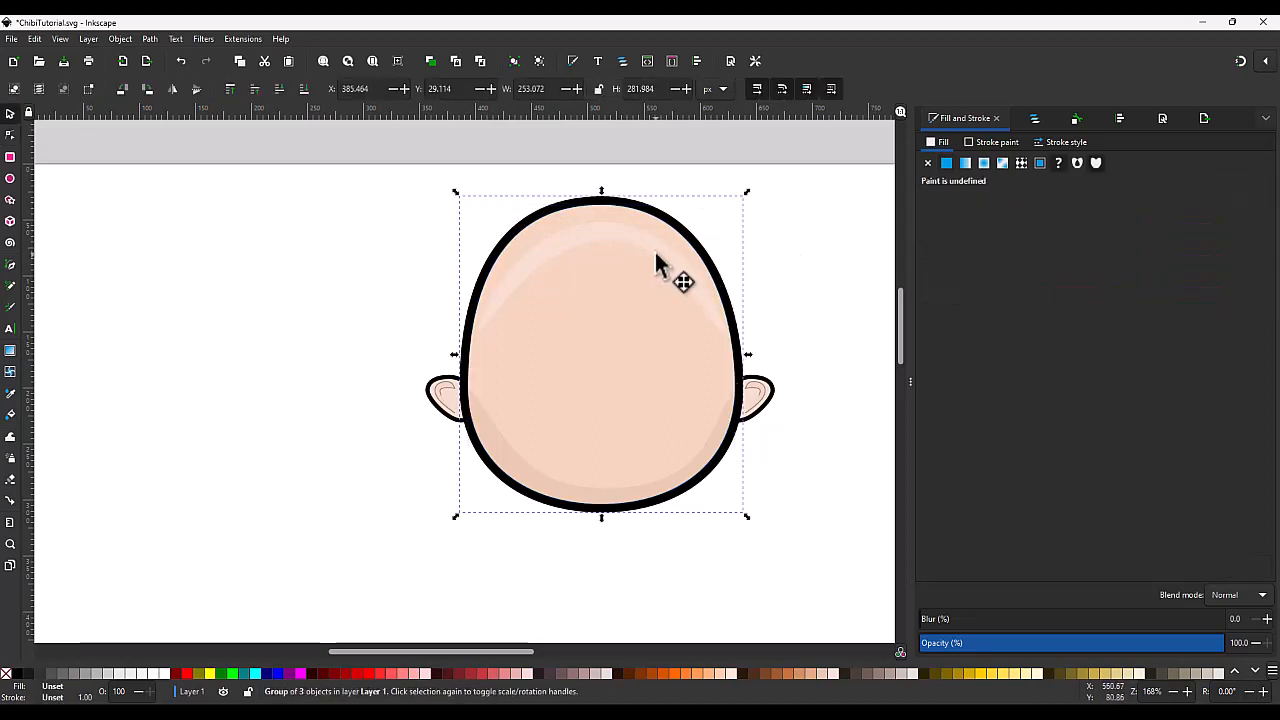
ctrl+click(657, 262)
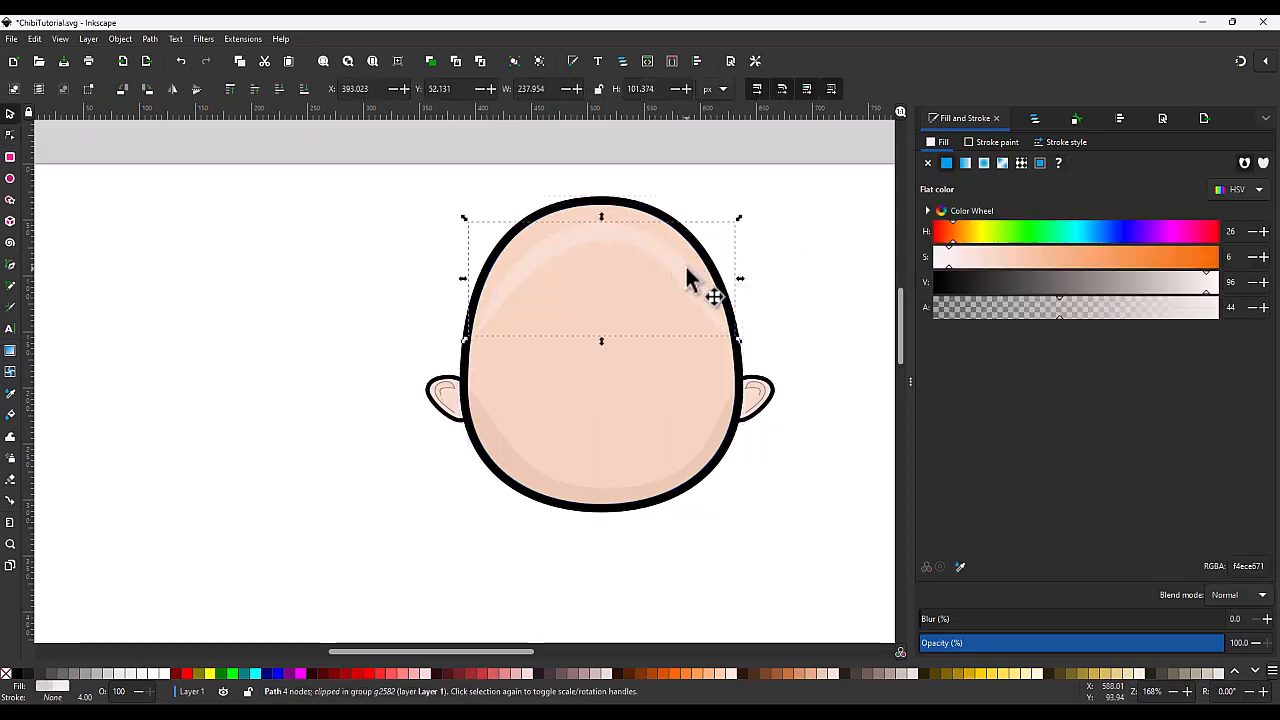
right_click(685, 284)
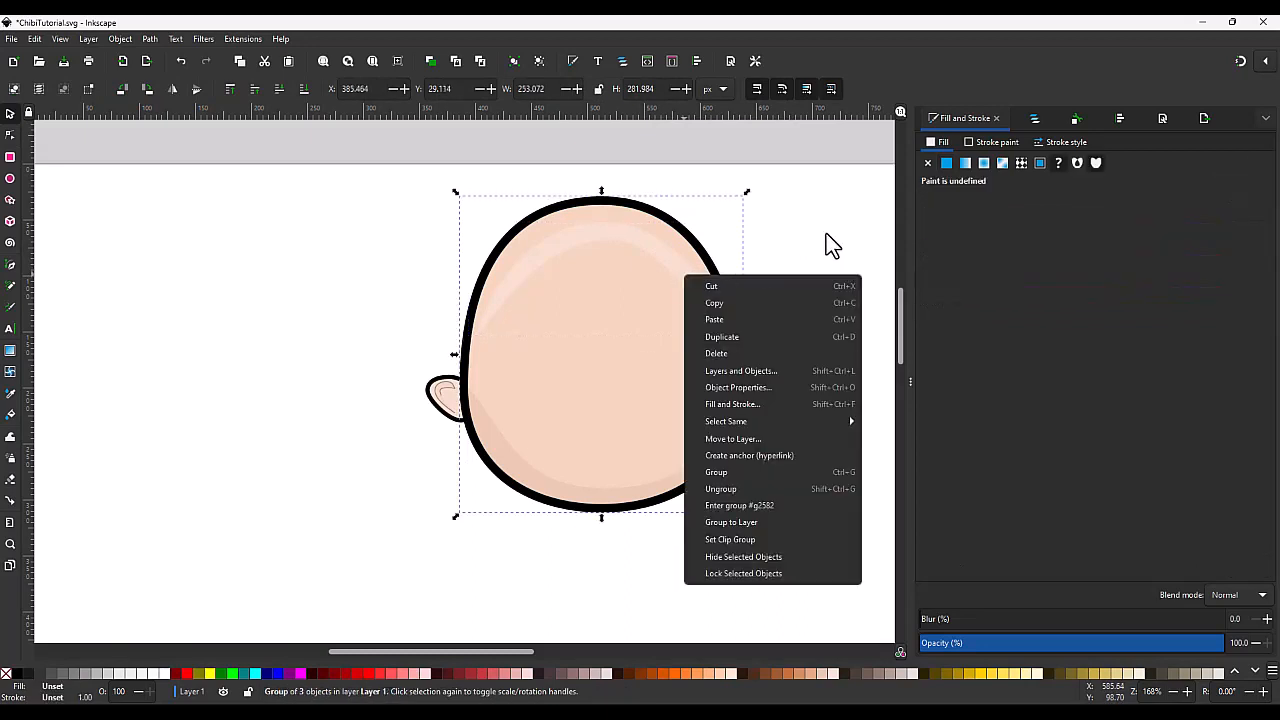
key(Escape)
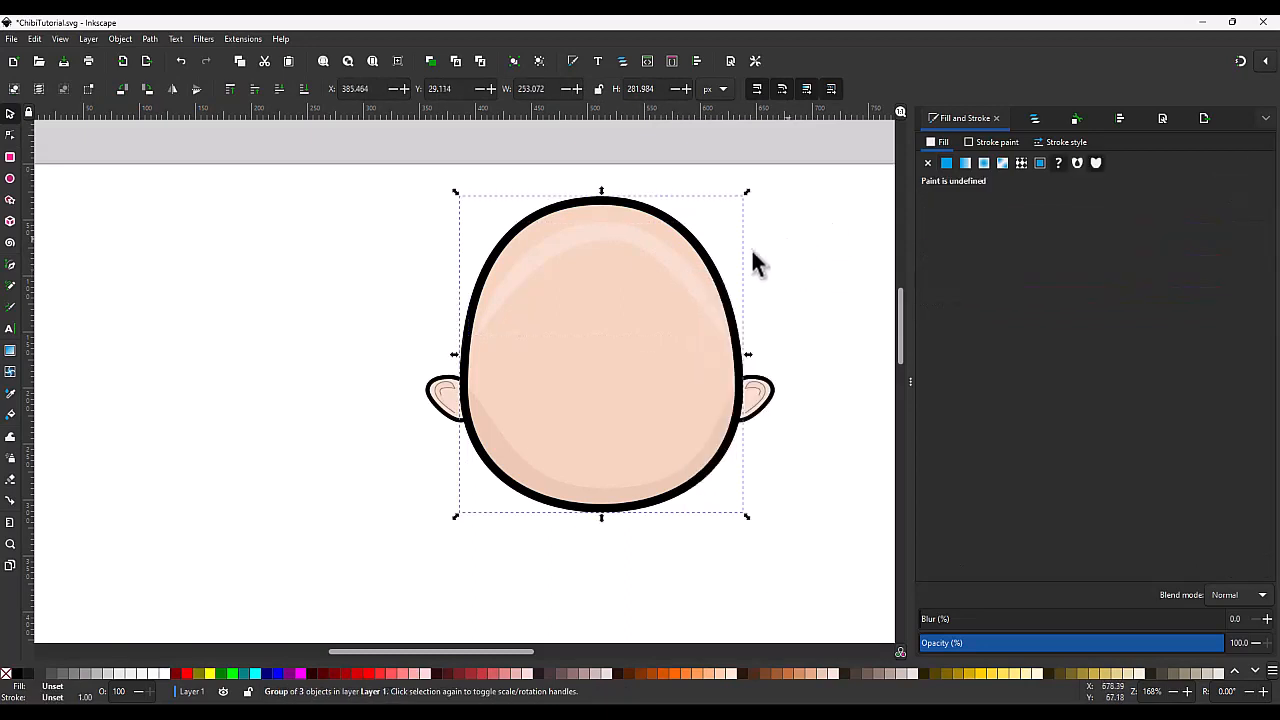
ctrl+click(681, 268)
click(1032, 119)
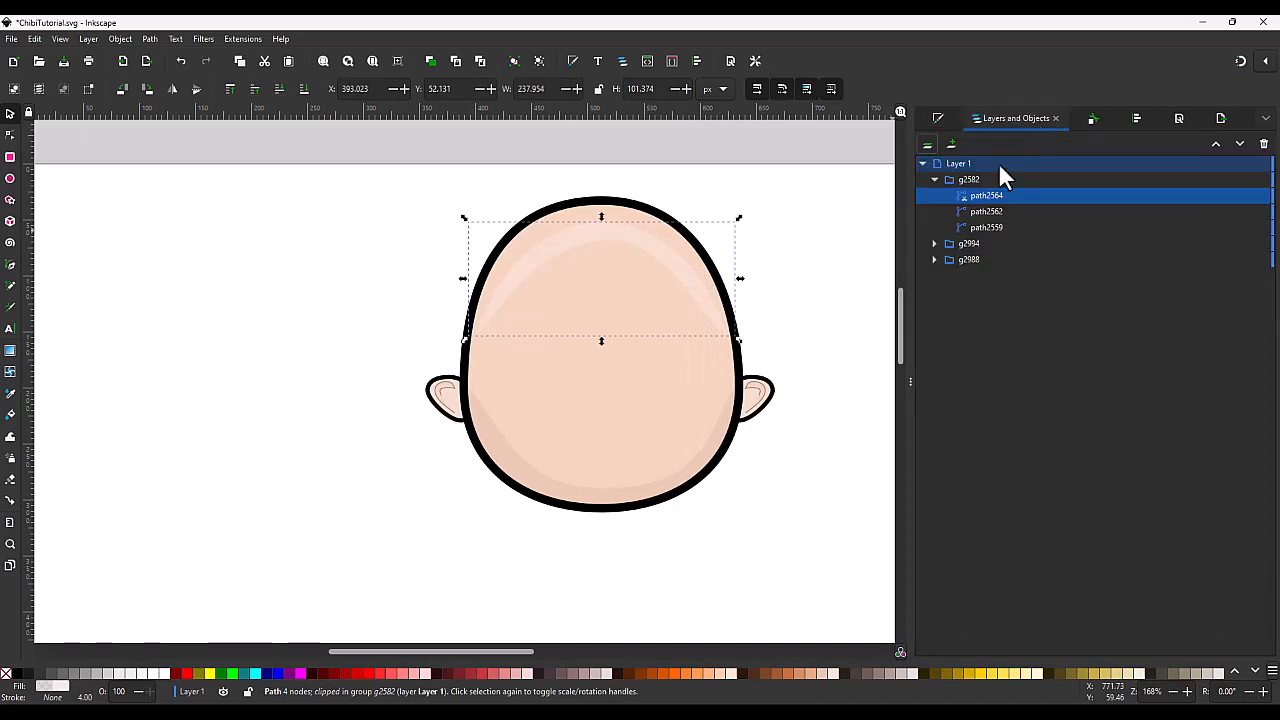
right_click(983, 193)
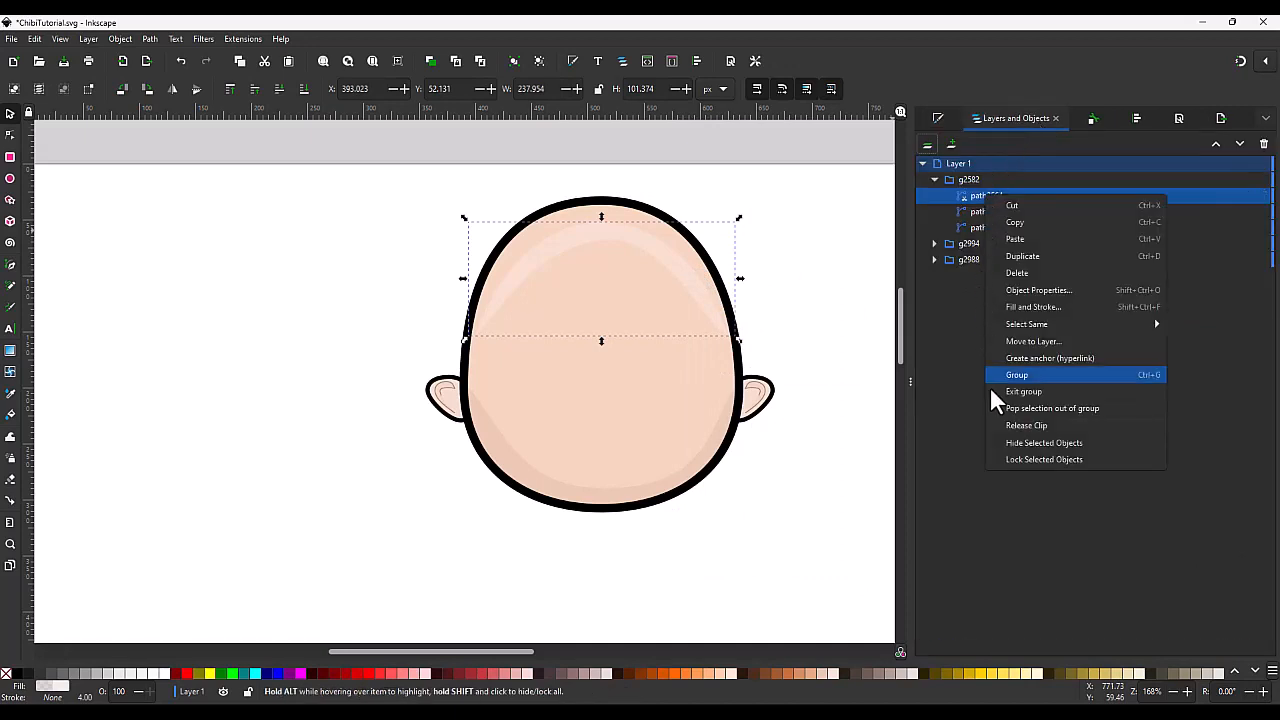
click(1020, 424)
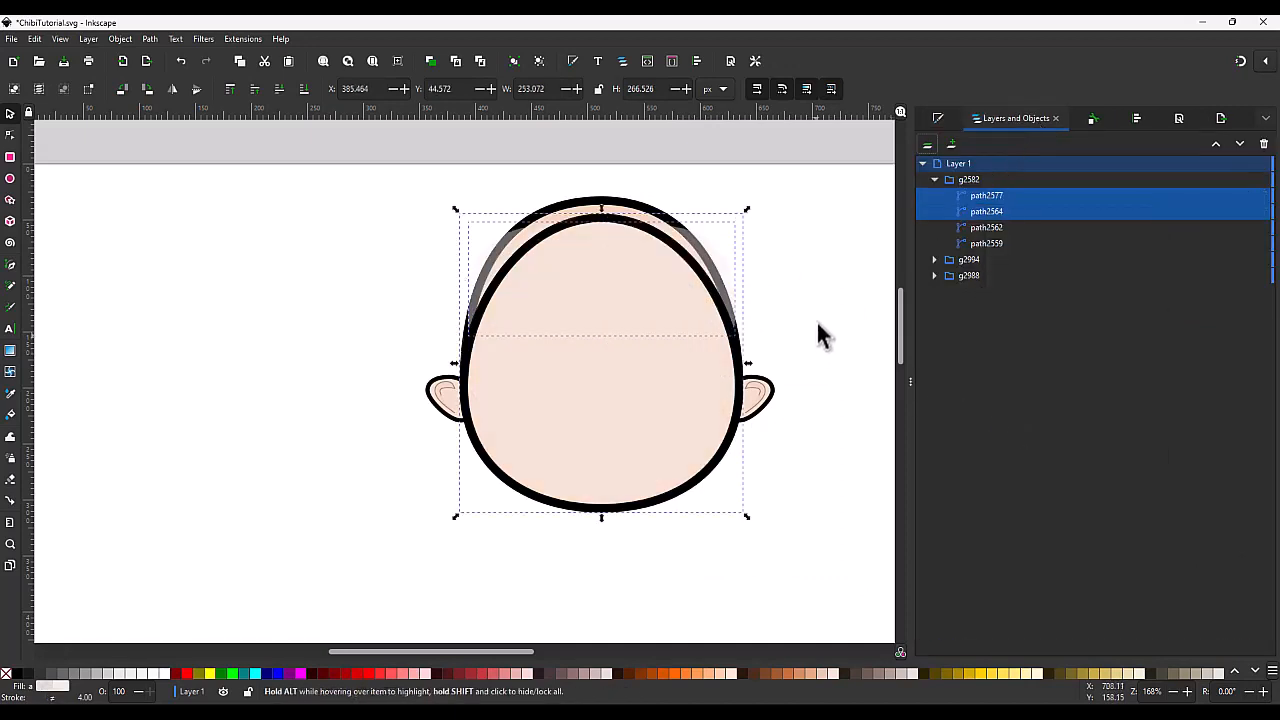
click(828, 270)
Step: Delete the released head-shaped clip path and the old forehead highlight from the head group
click(606, 310)
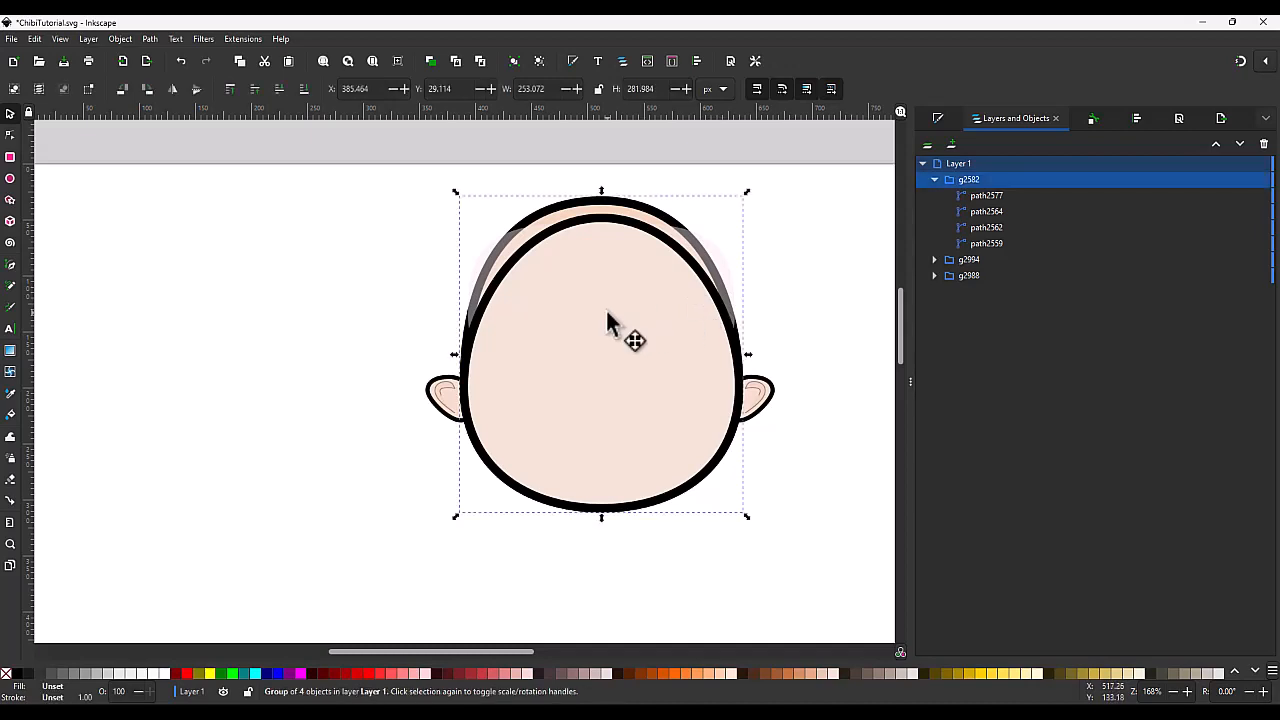
ctrl+click(606, 310)
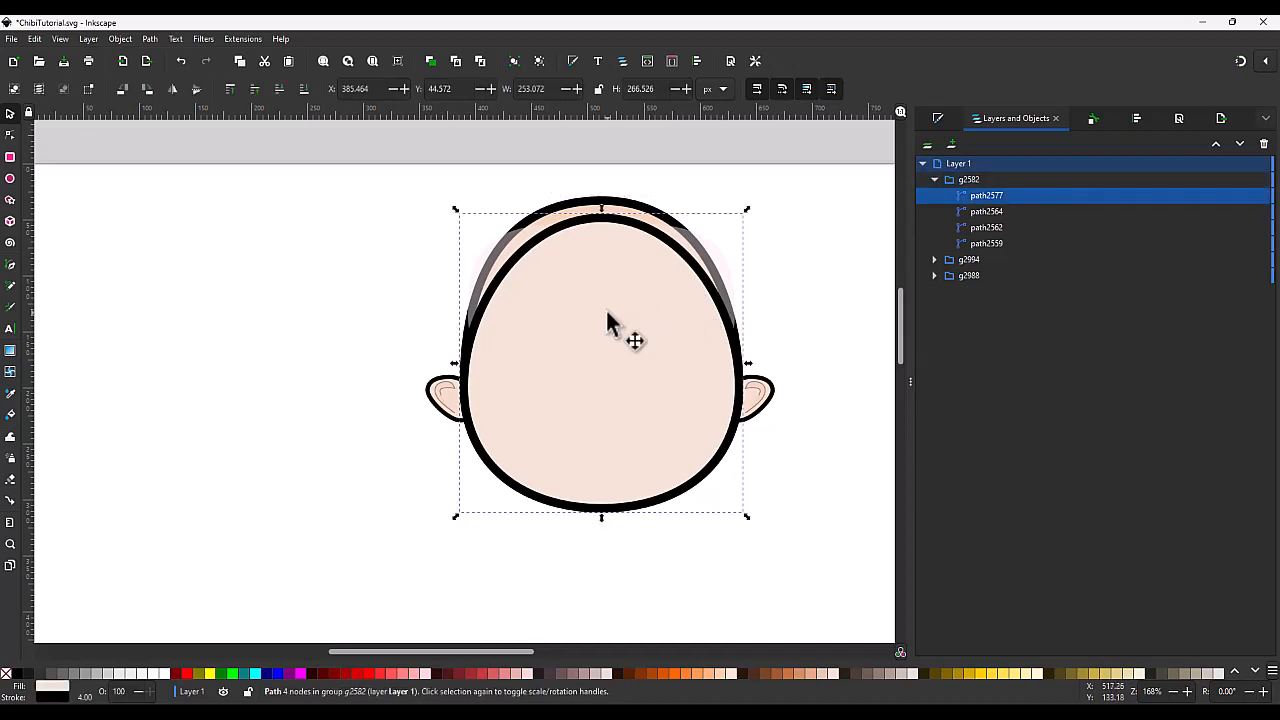
key(Delete)
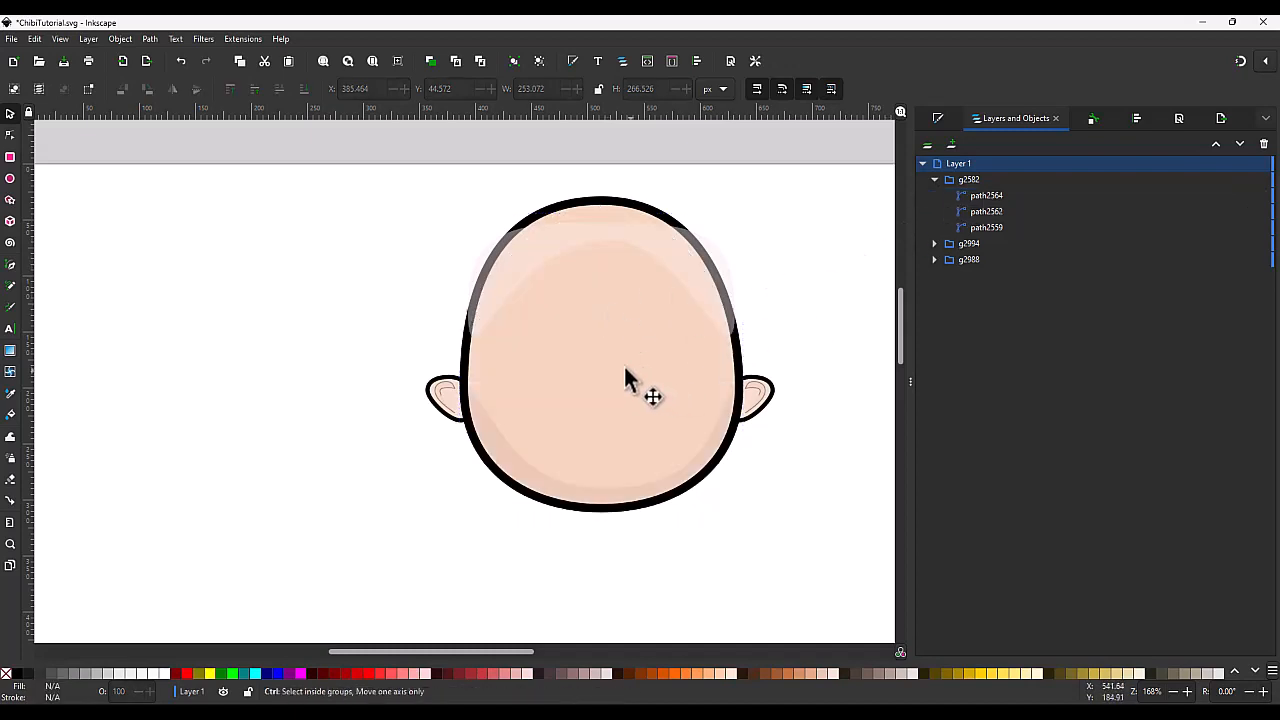
ctrl+click(628, 250)
key(Delete)
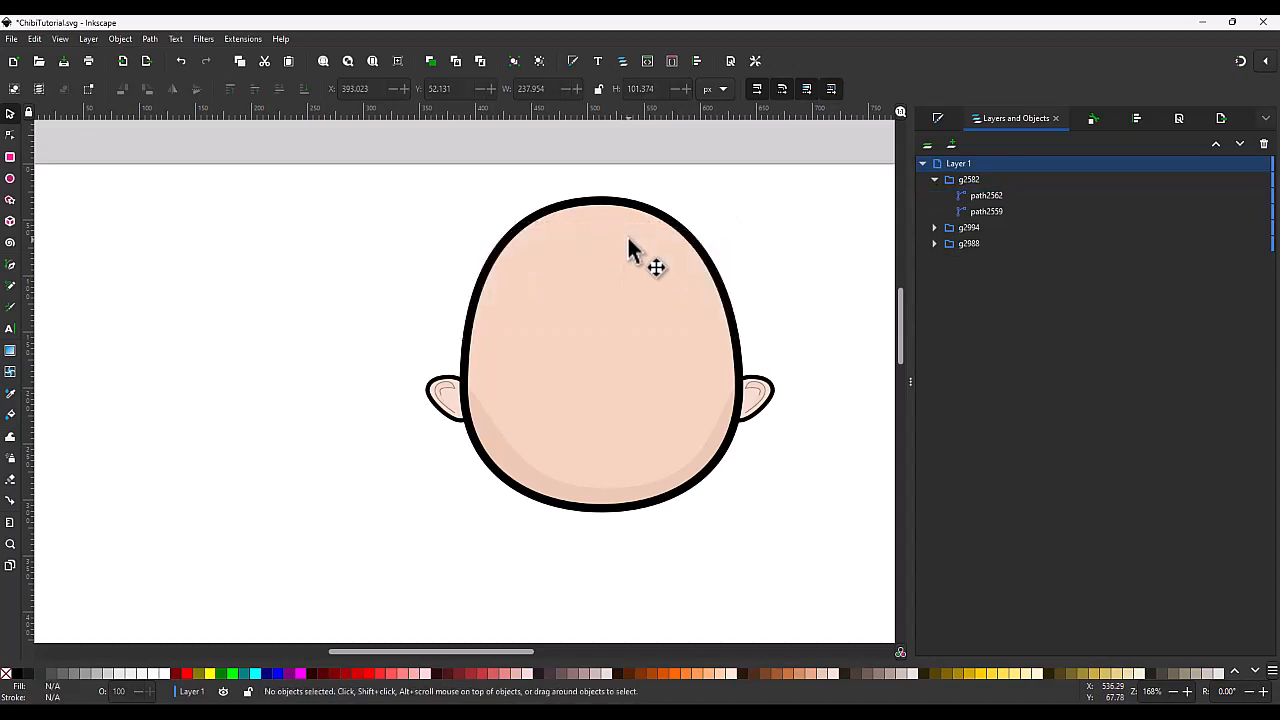
Step: Duplicate the head shape and move the copy's bottom node up to Y 108.525 px to form a forehead arch
ctrl+click(600, 318)
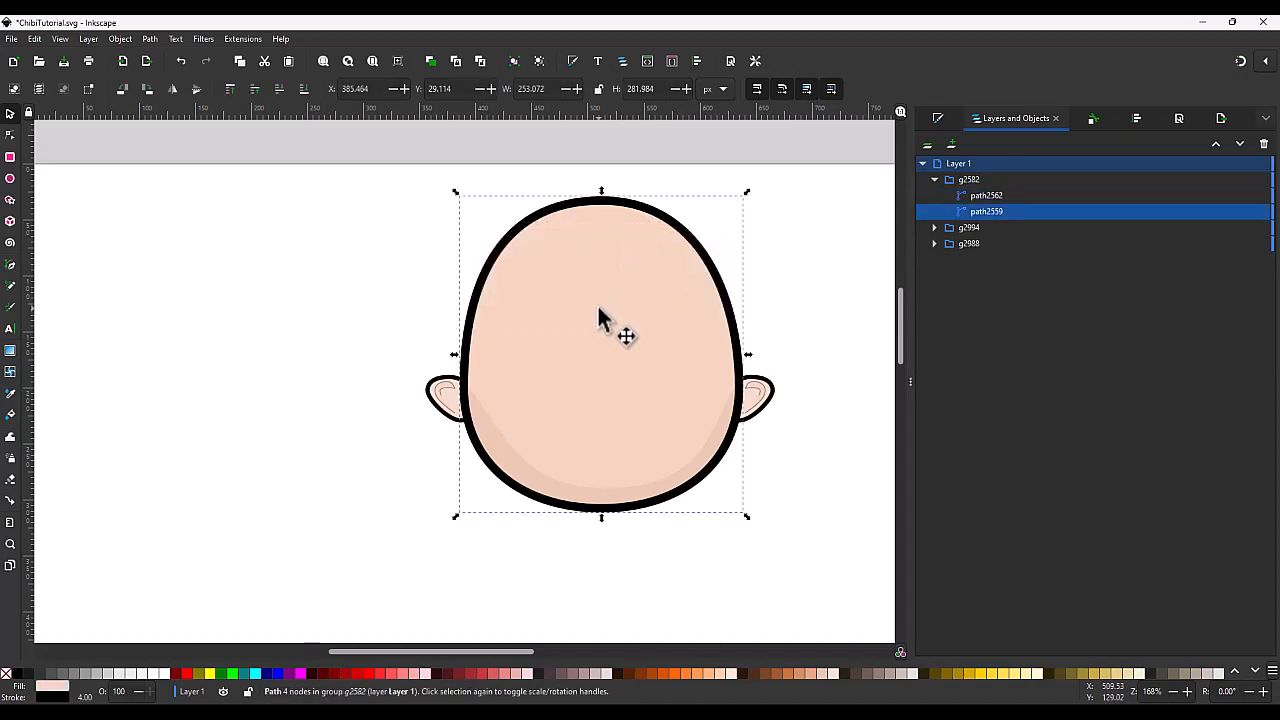
key(ctrl+d)
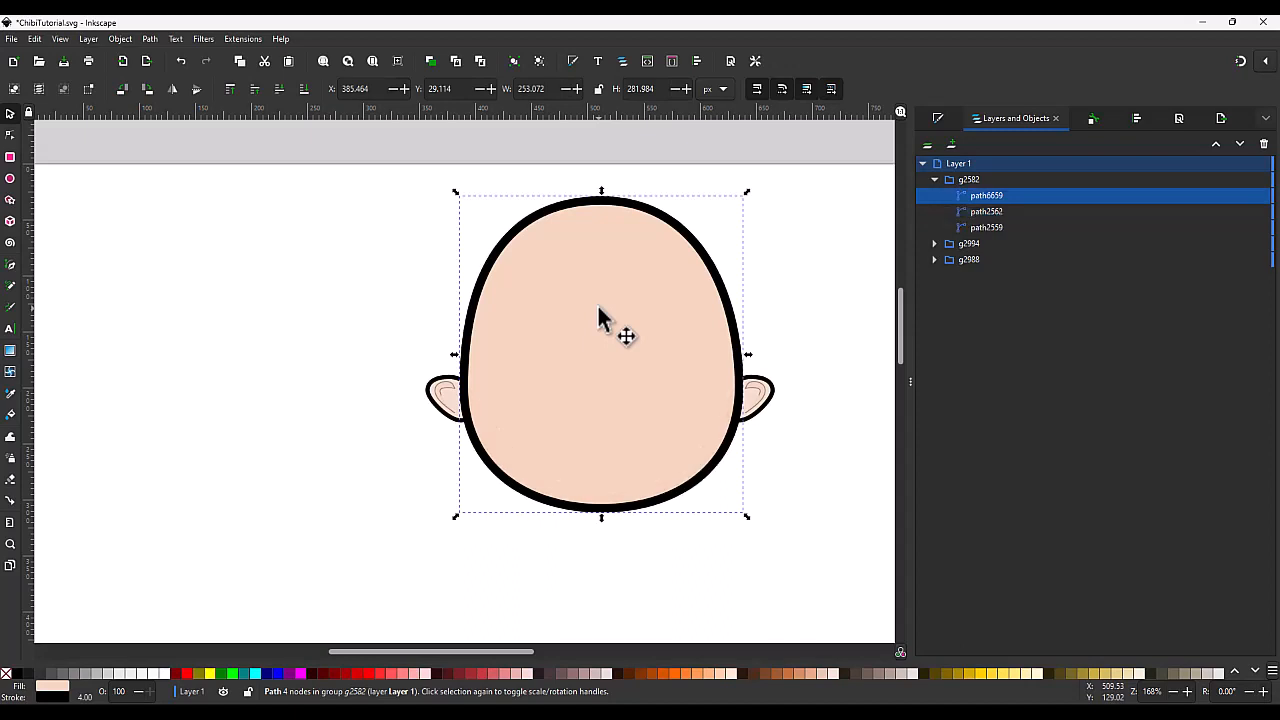
key(n)
drag(623, 537, 602, 327)
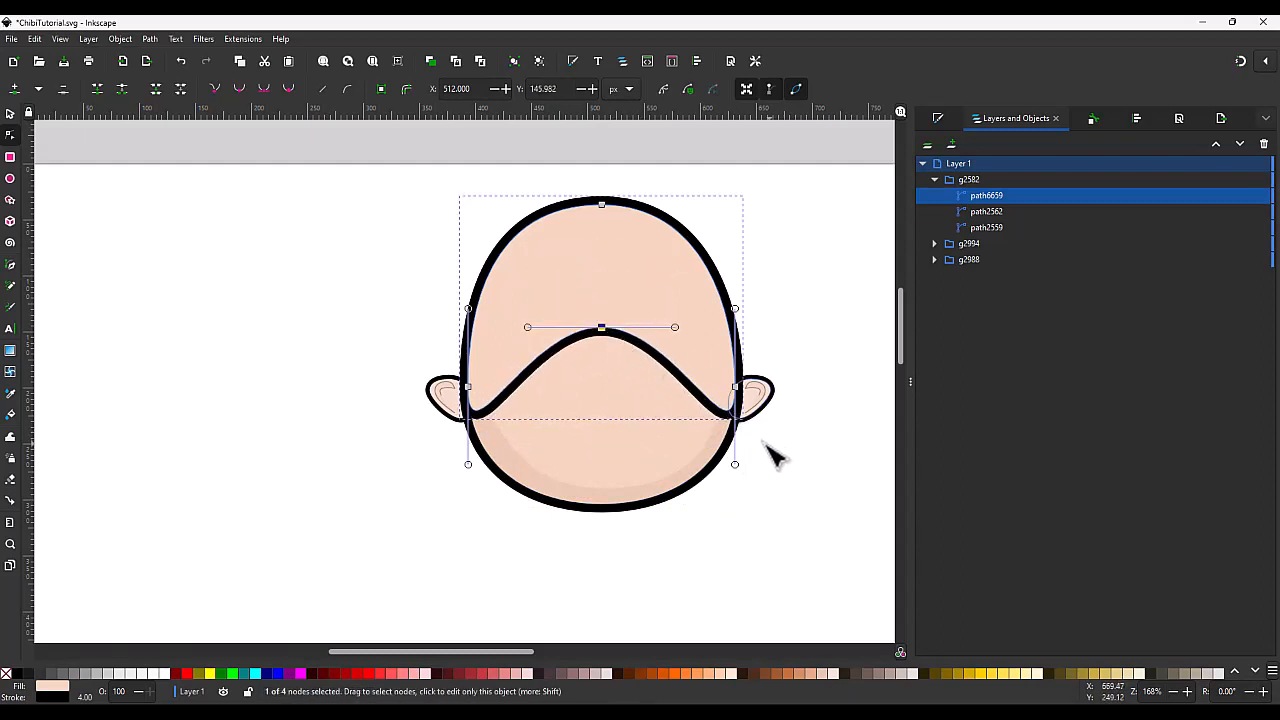
drag(765, 443, 440, 318)
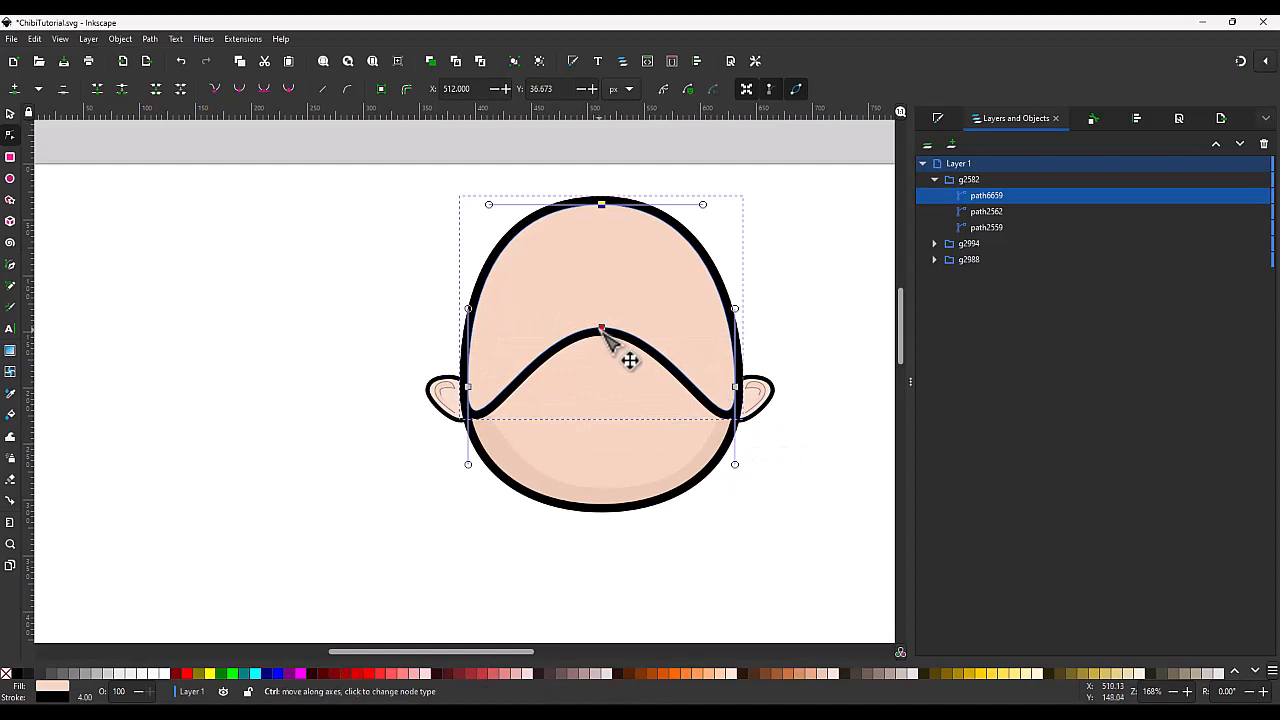
drag(603, 330, 611, 294)
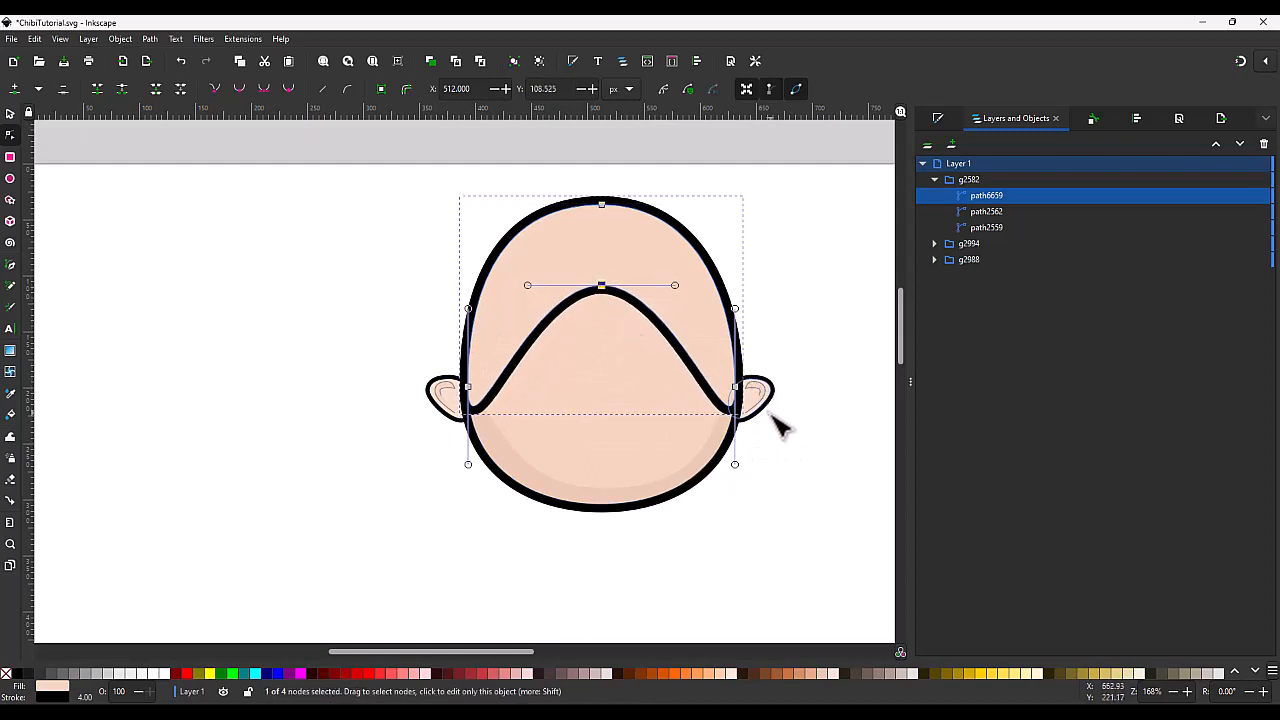
Step: Raise the two side nodes of the copied head shape together to Y 124.536 px, keeping its forehead arch
drag(771, 423, 527, 343)
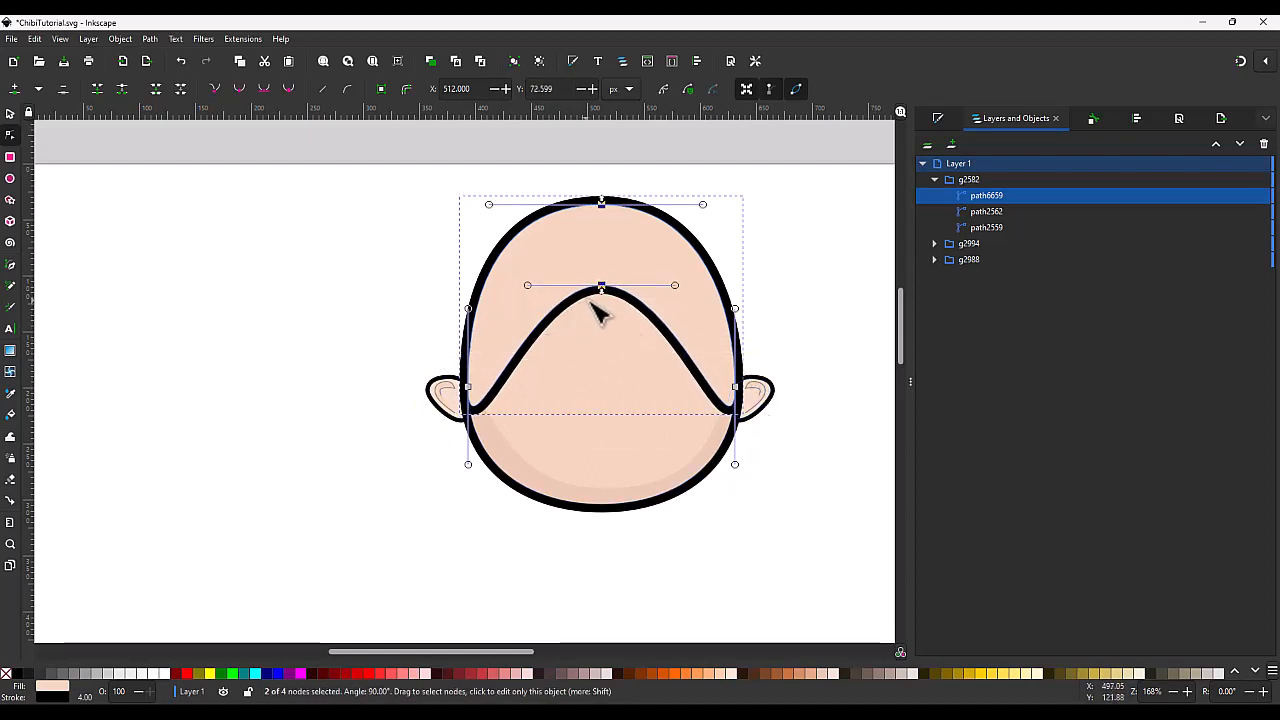
click(818, 218)
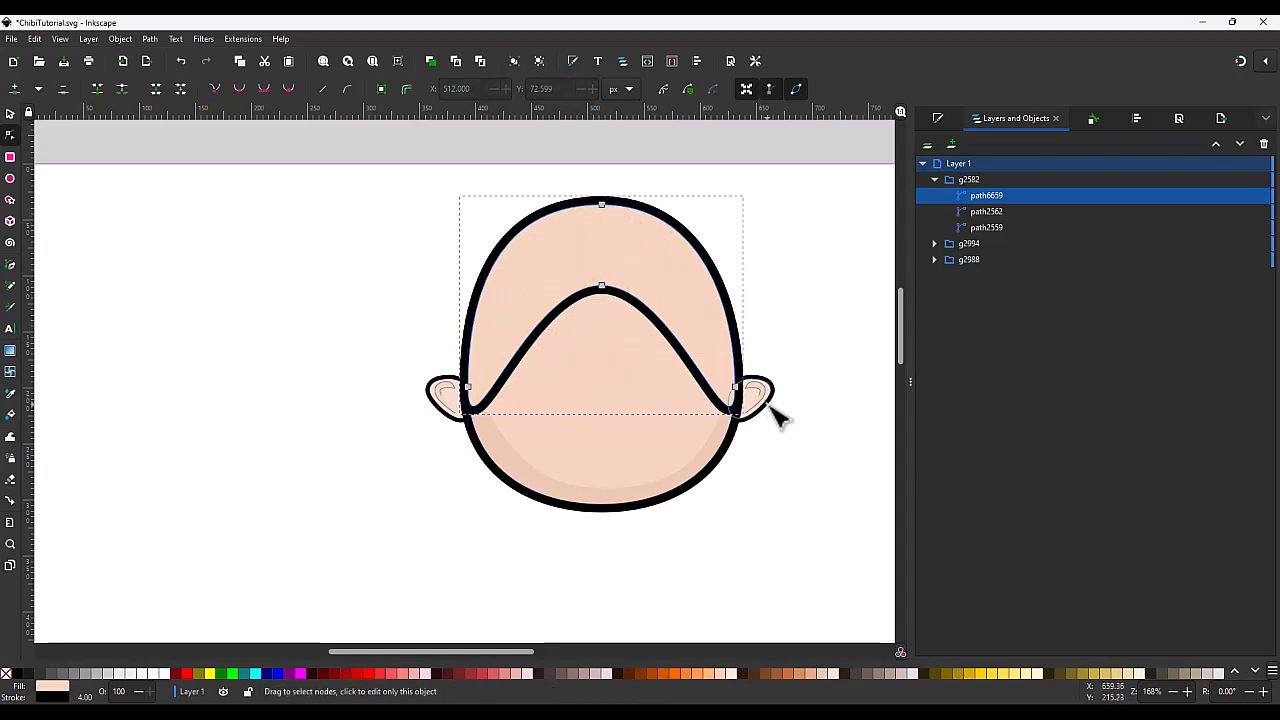
drag(763, 402, 422, 349)
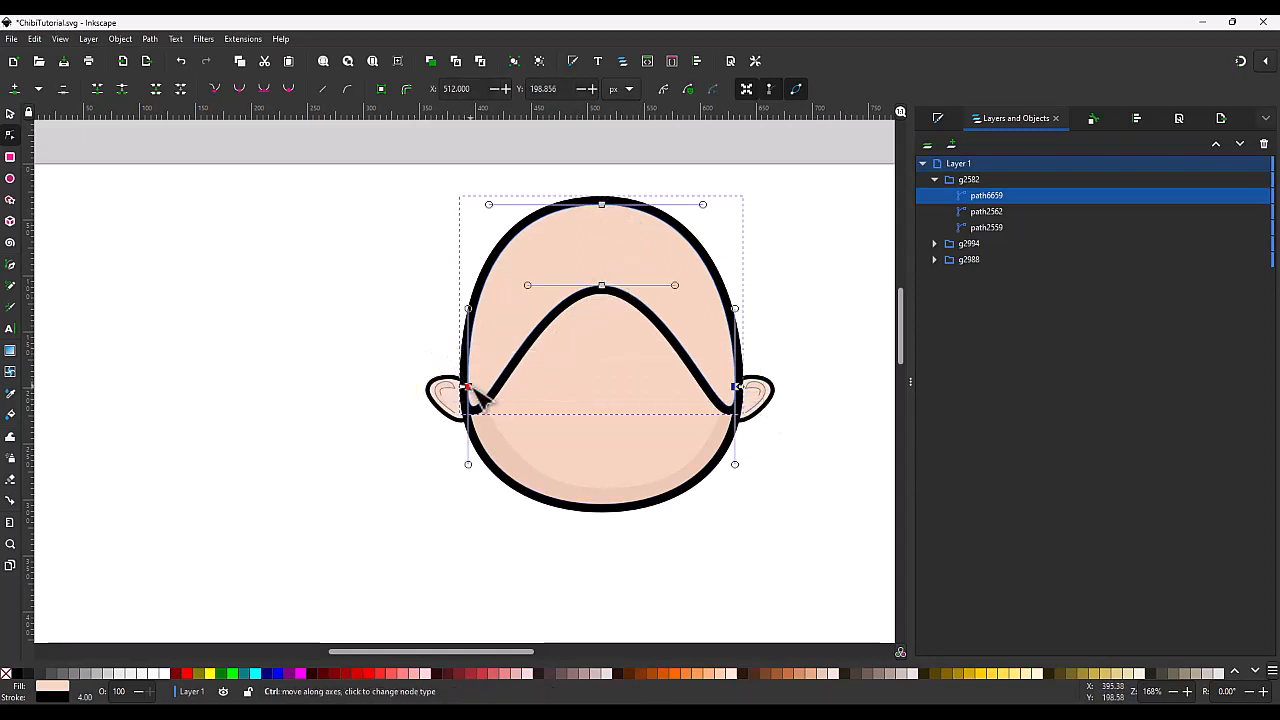
drag(470, 385, 486, 309)
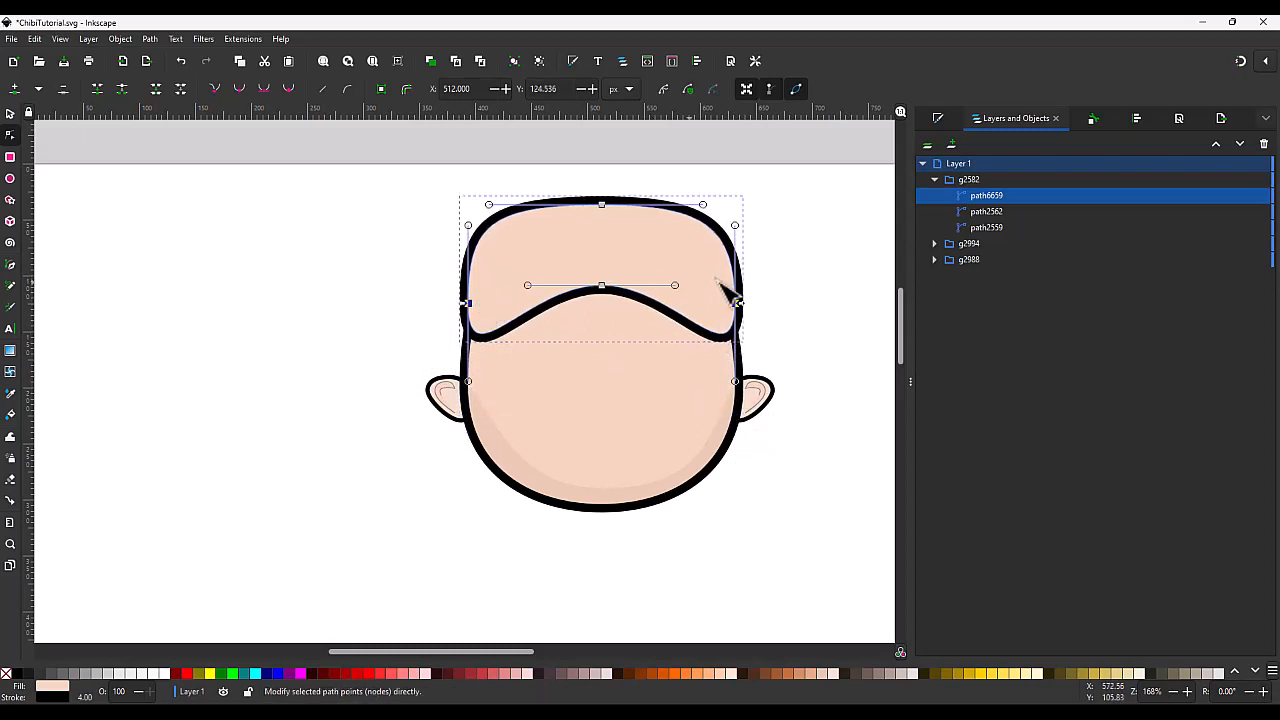
key(s)
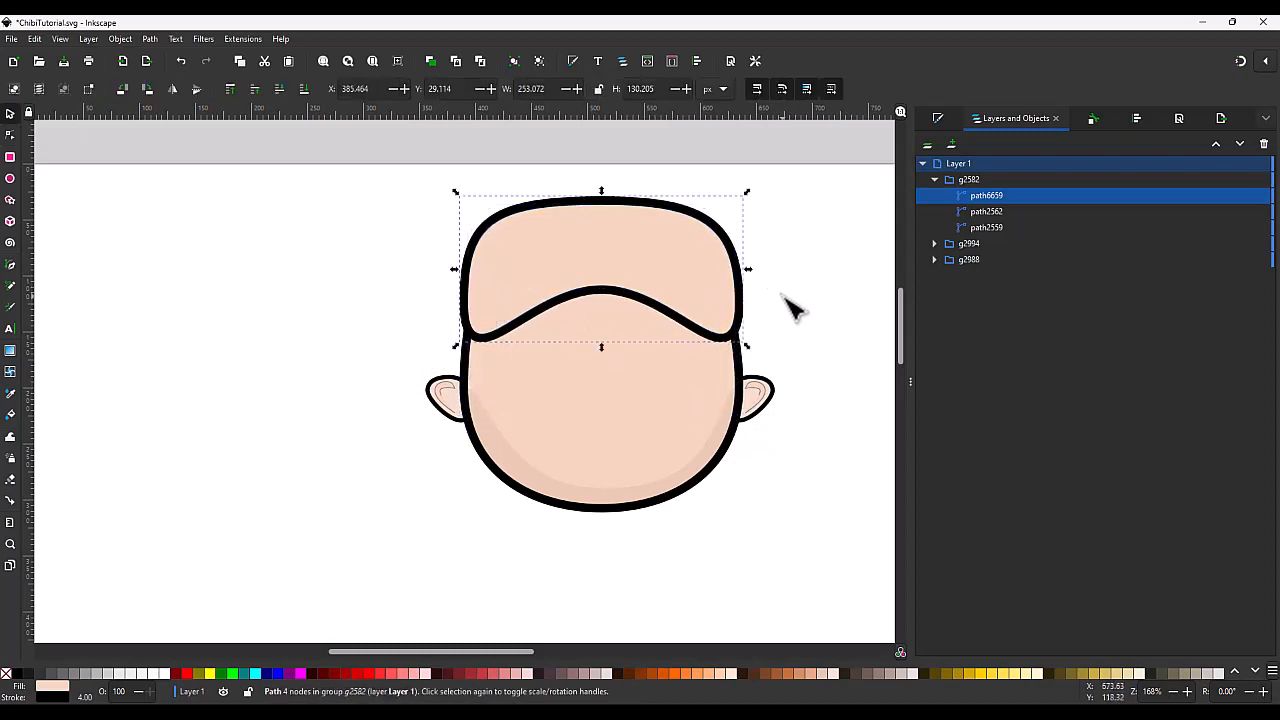
Step: Lighten the forehead shape by setting its fill saturation to 9, and remove its stroke
click(620, 273)
click(936, 118)
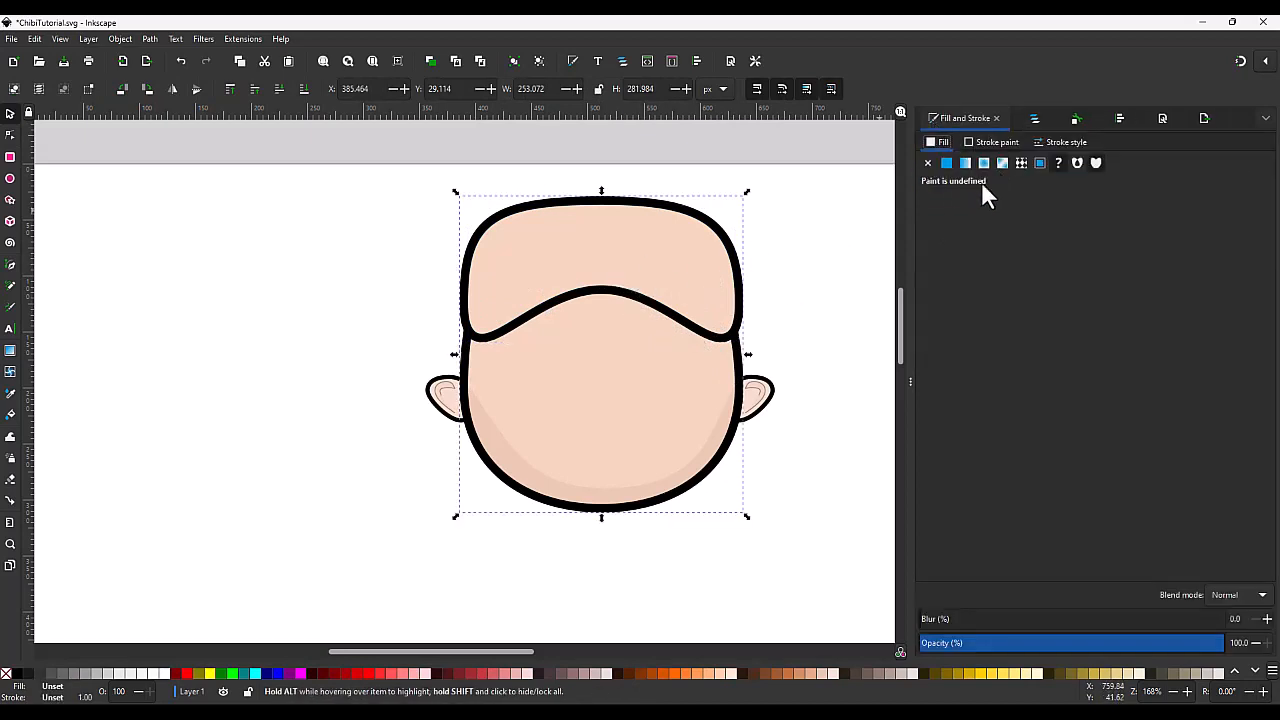
ctrl+click(699, 268)
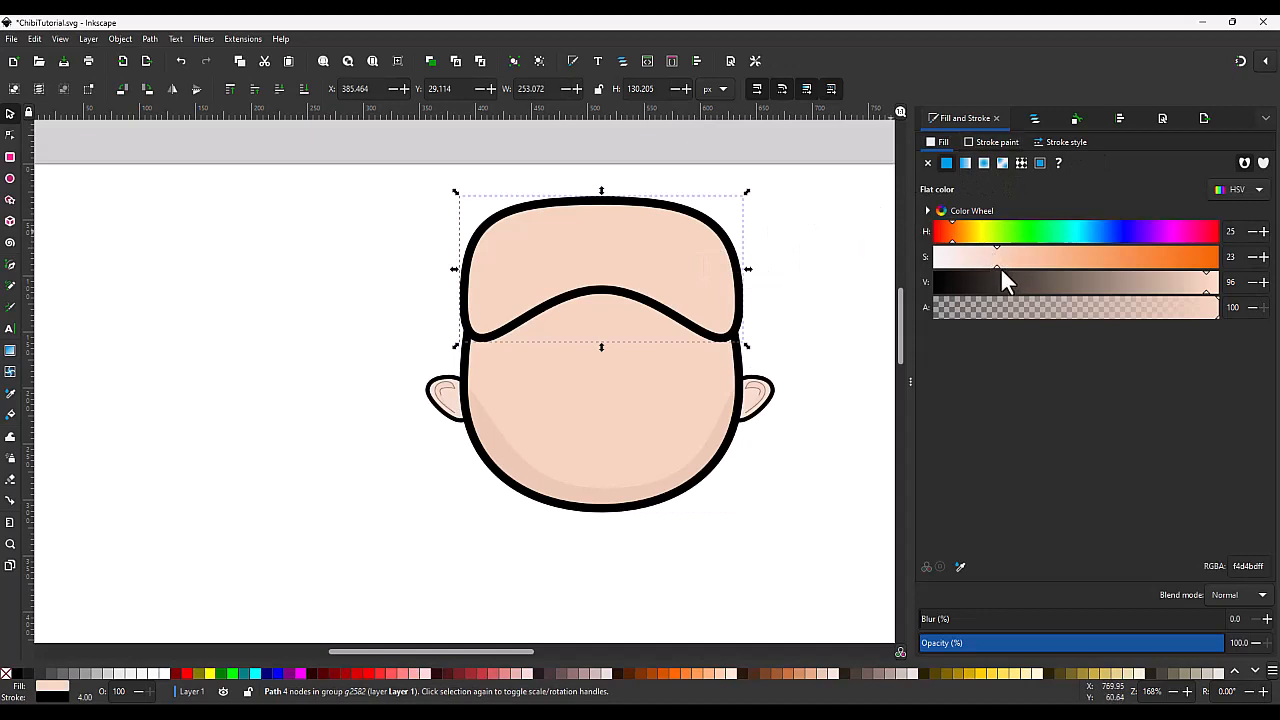
drag(1000, 269, 960, 271)
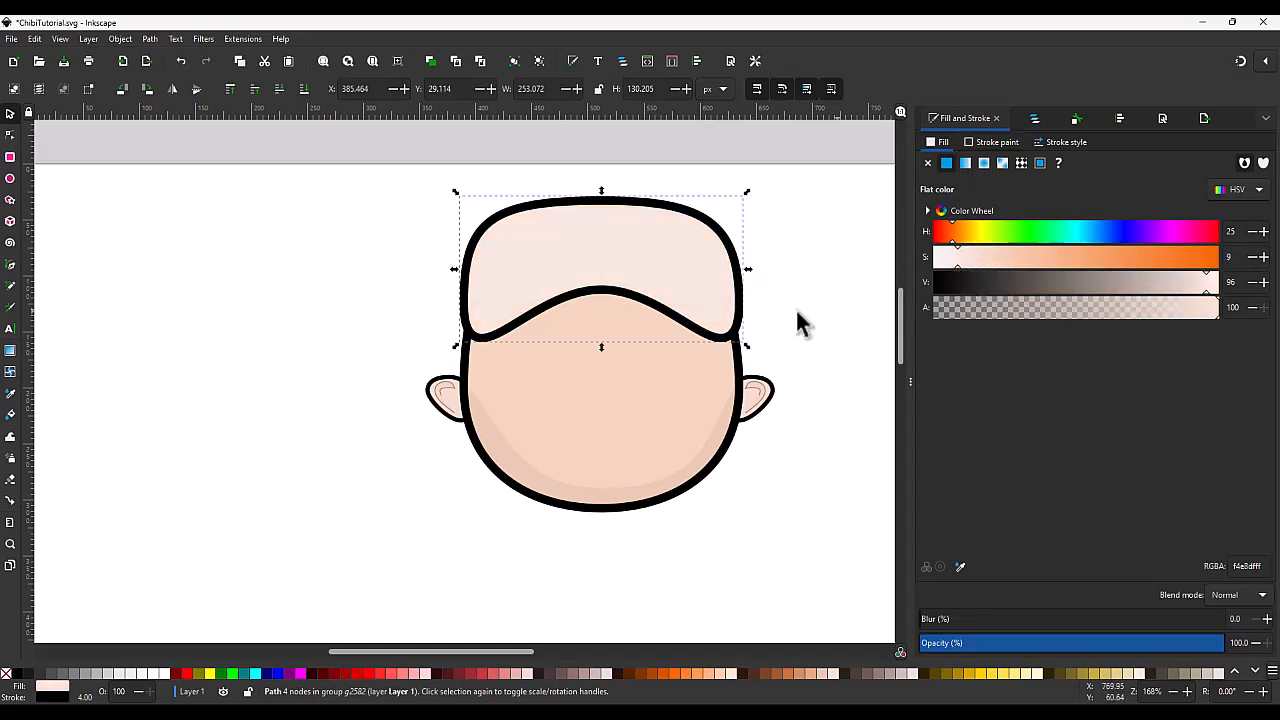
click(984, 145)
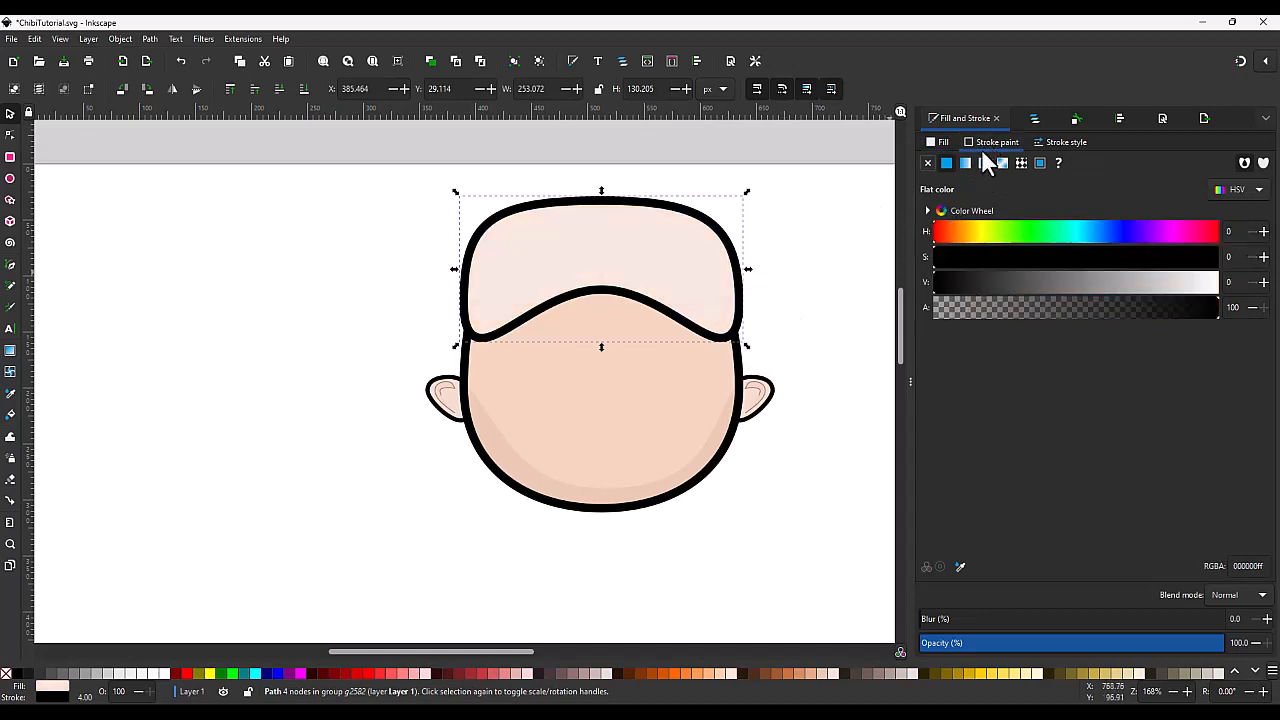
click(933, 163)
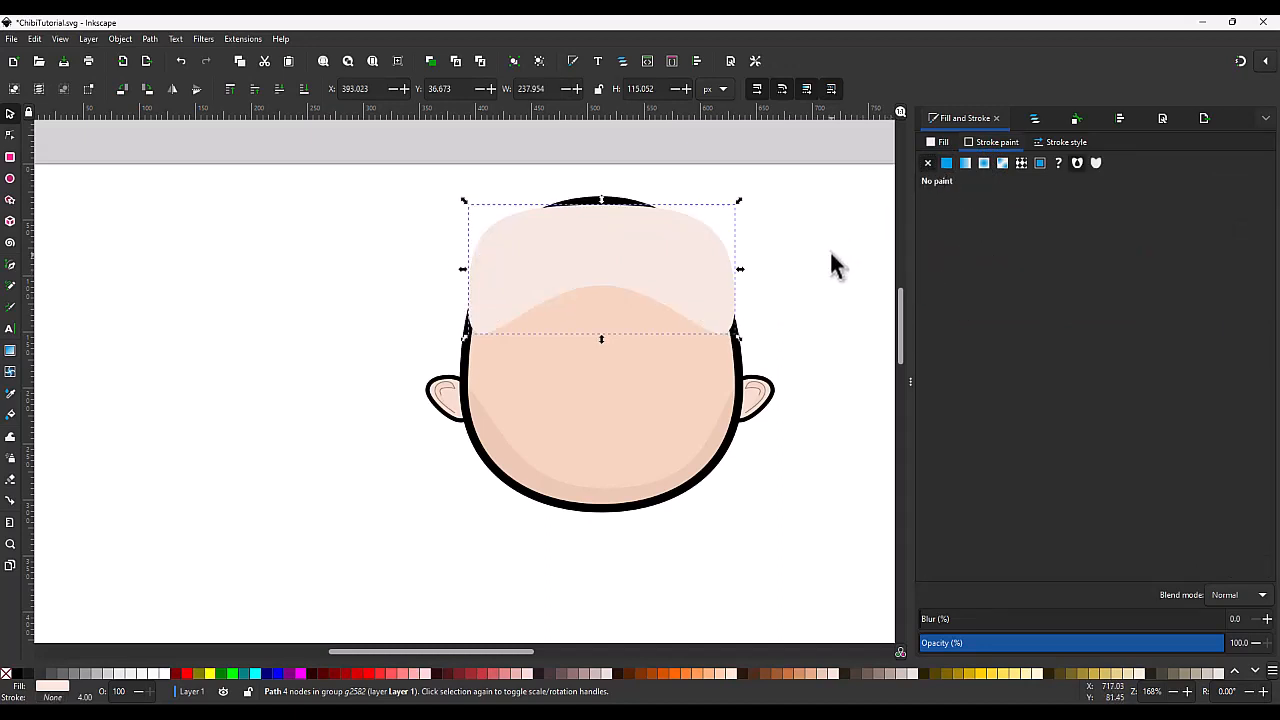
click(833, 265)
Step: Duplicate the head shape, raise the copy to the top and use it to clip the forehead highlight
click(637, 390)
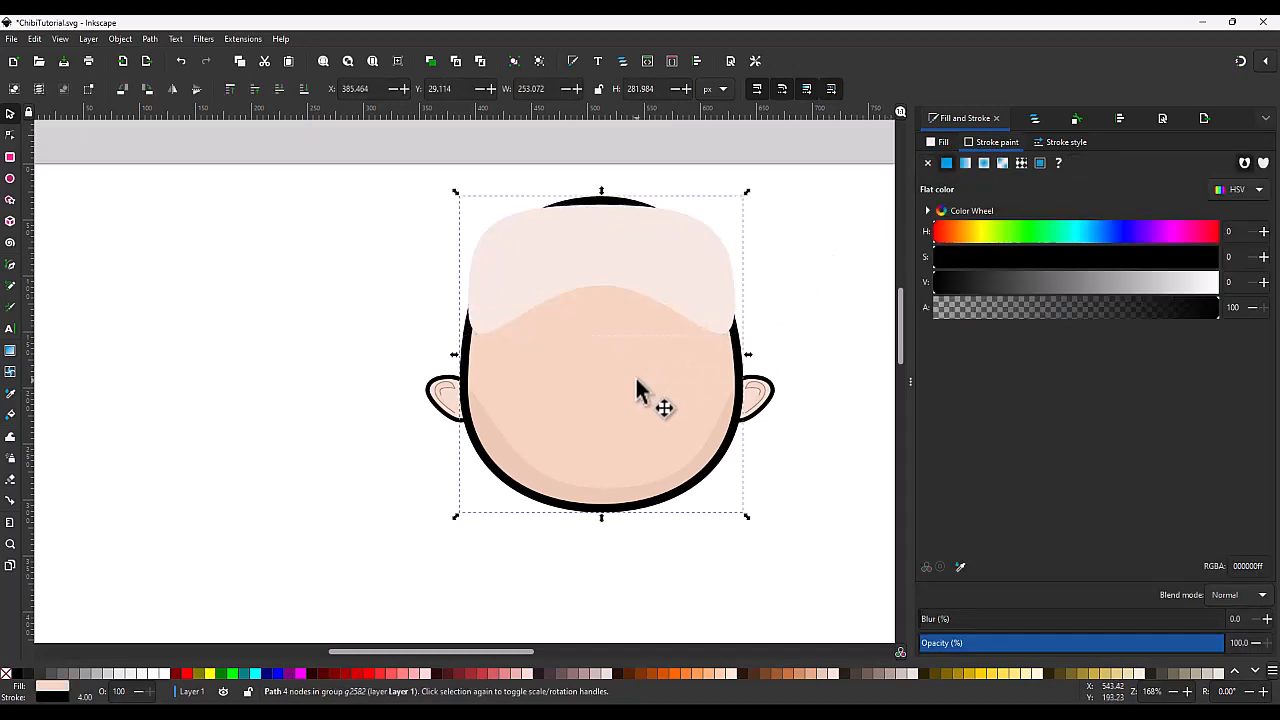
key(Home)
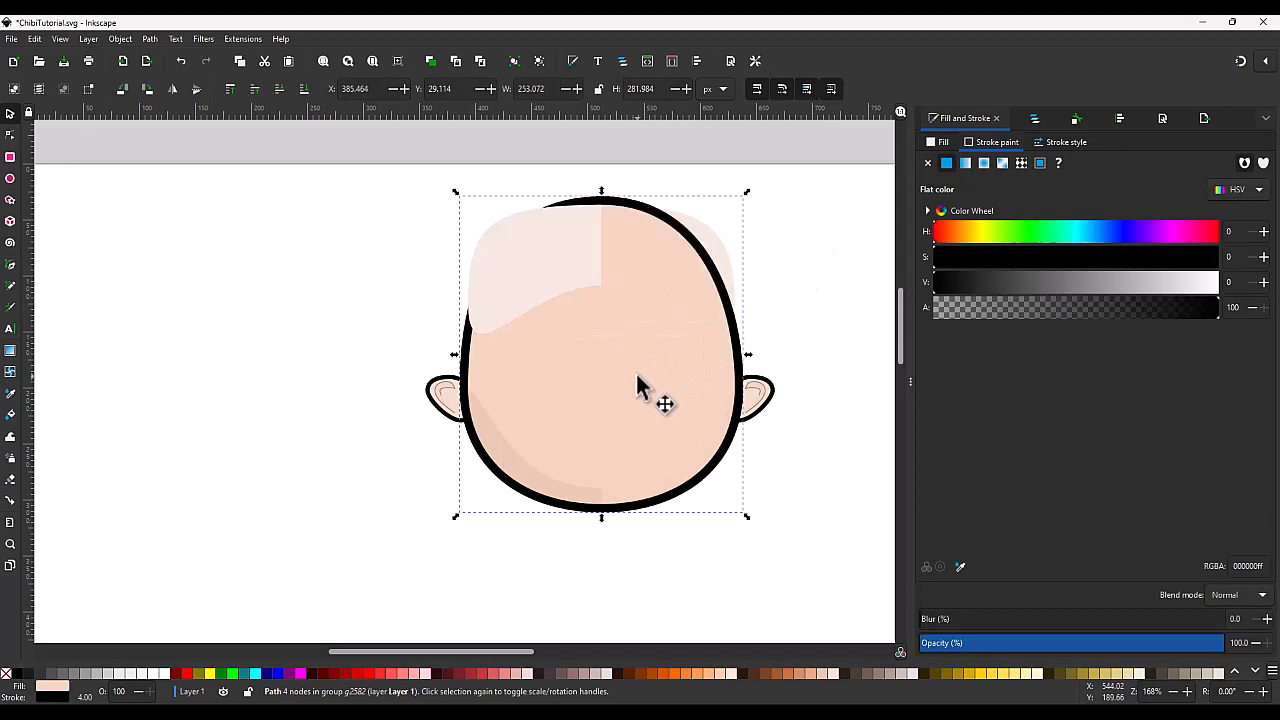
click(1036, 118)
shift+click(991, 212)
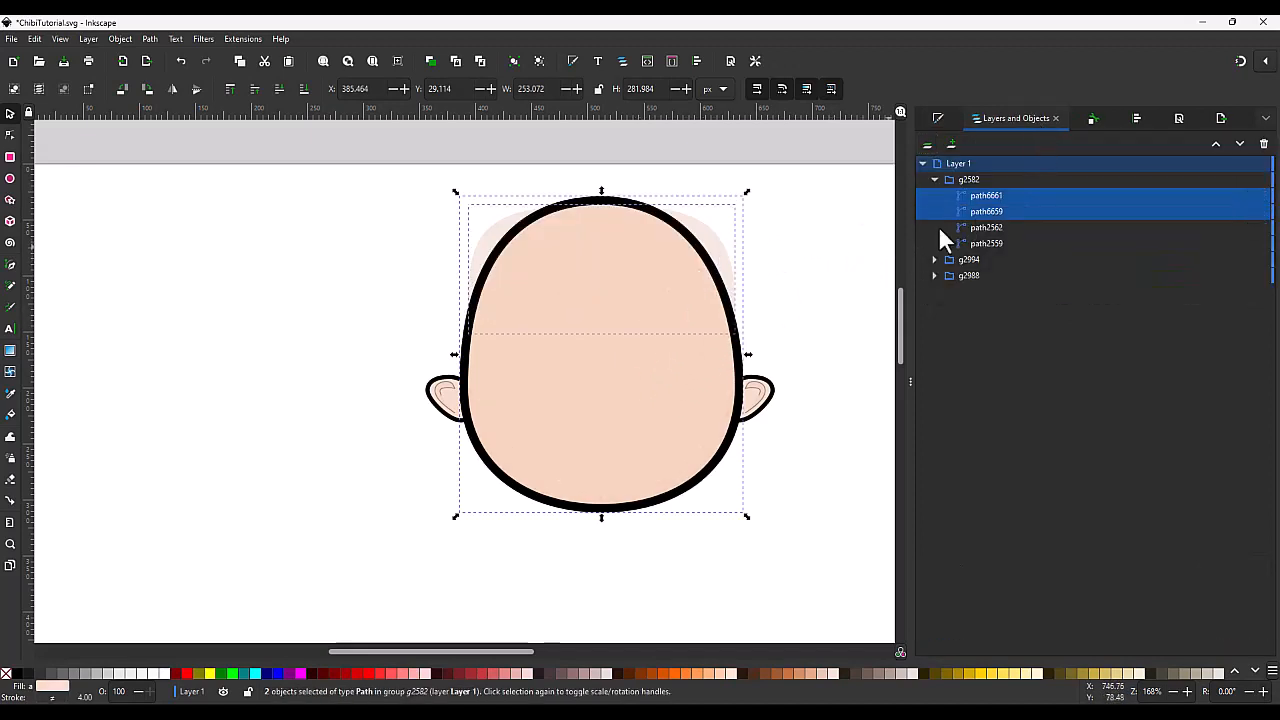
right_click(984, 205)
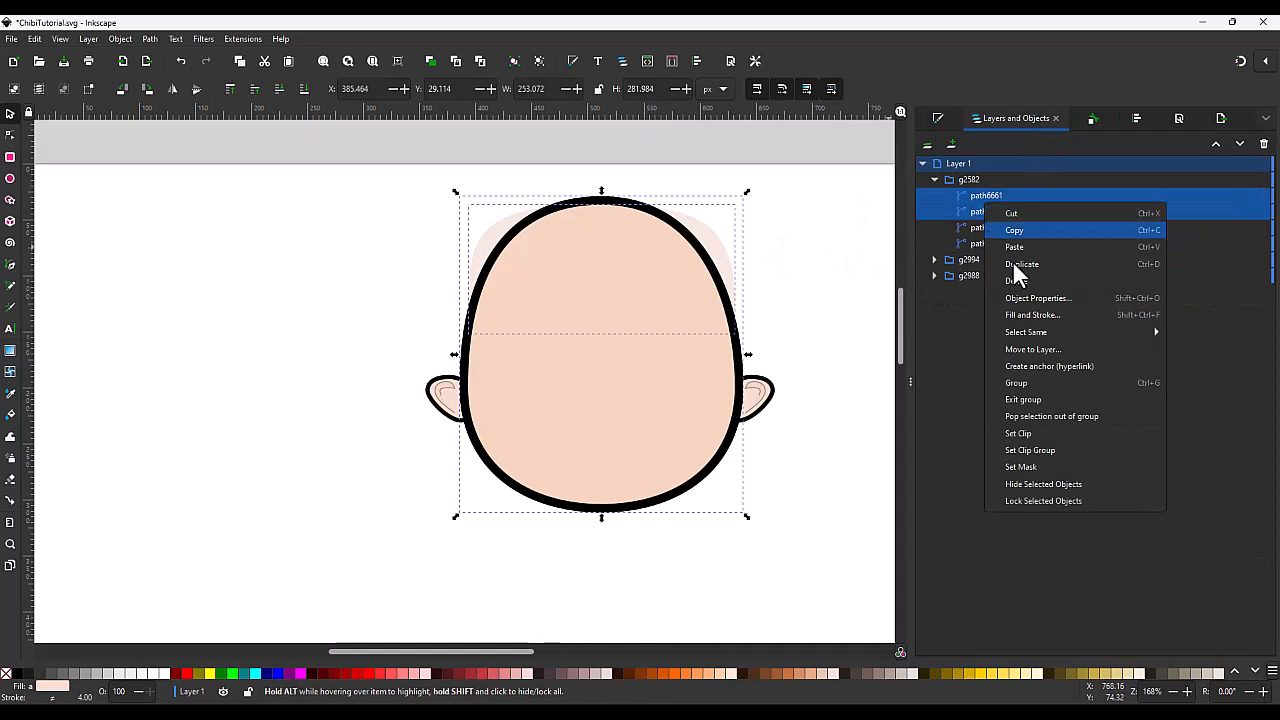
click(1039, 432)
click(810, 325)
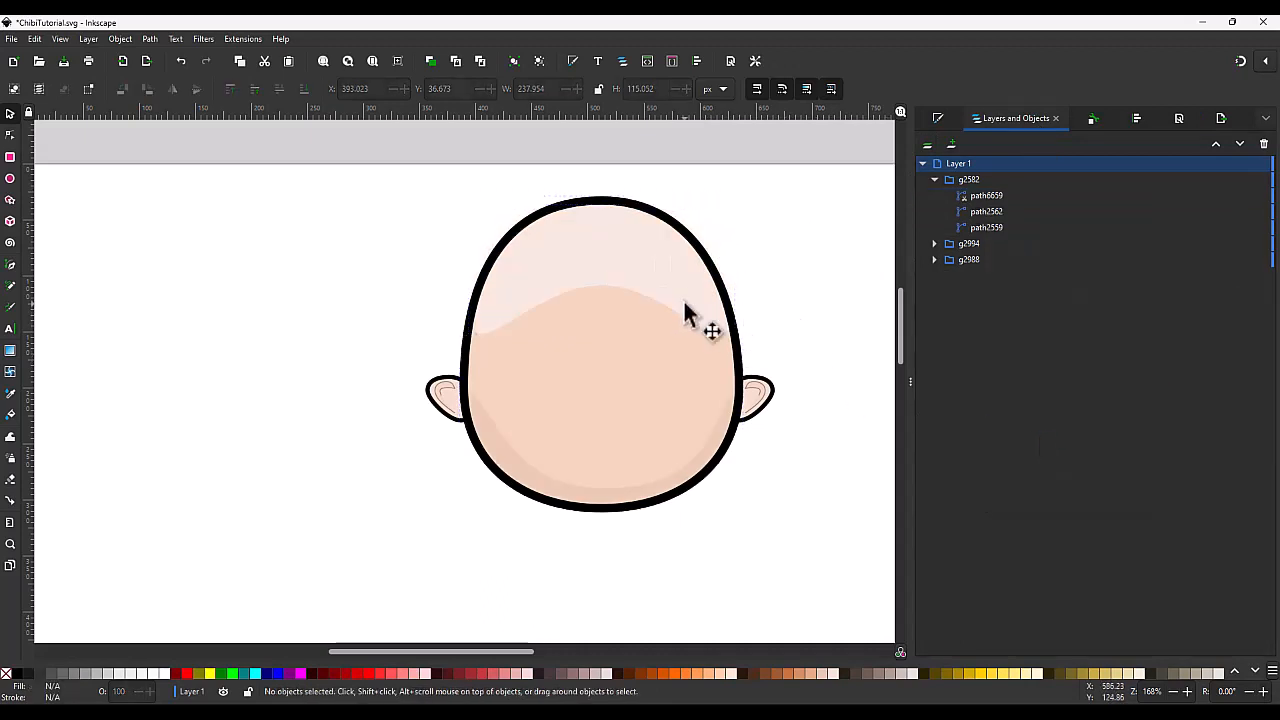
Step: Raise the clipped highlight's lower middle node toward the crown and its top node to Y 25.376 px, leaving a thin band
double_click(636, 270)
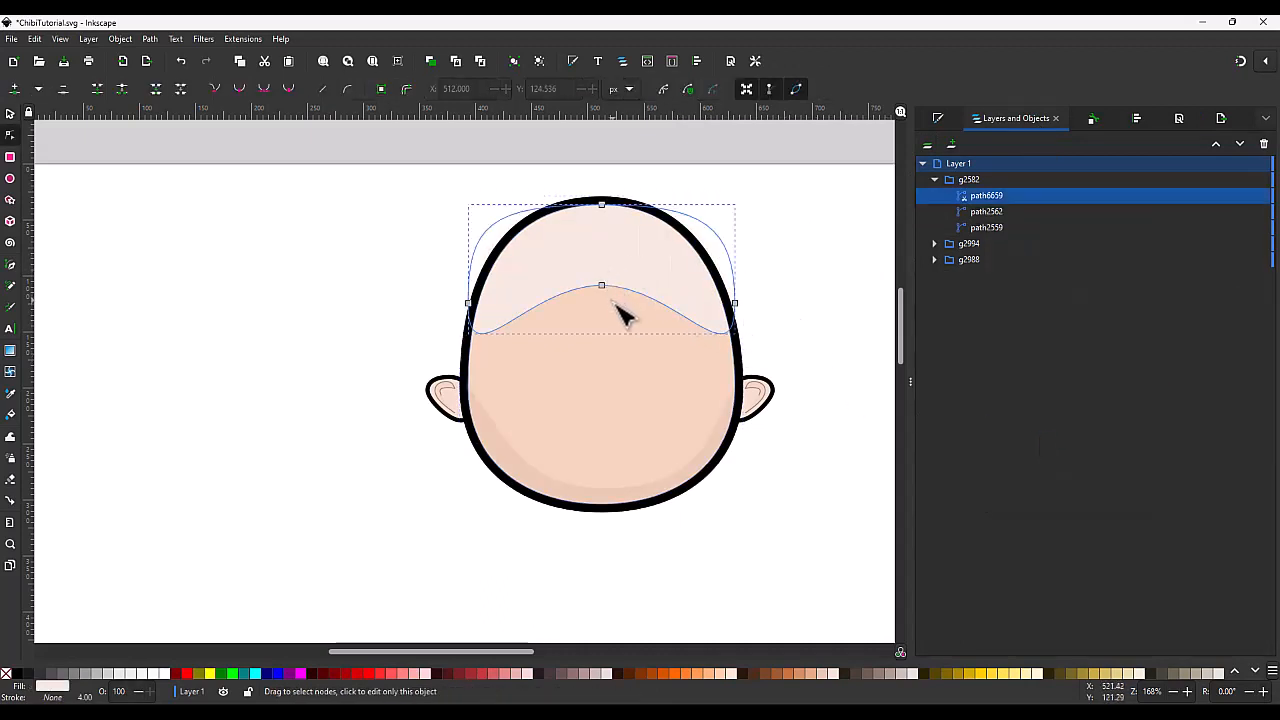
click(601, 287)
drag(606, 283, 603, 192)
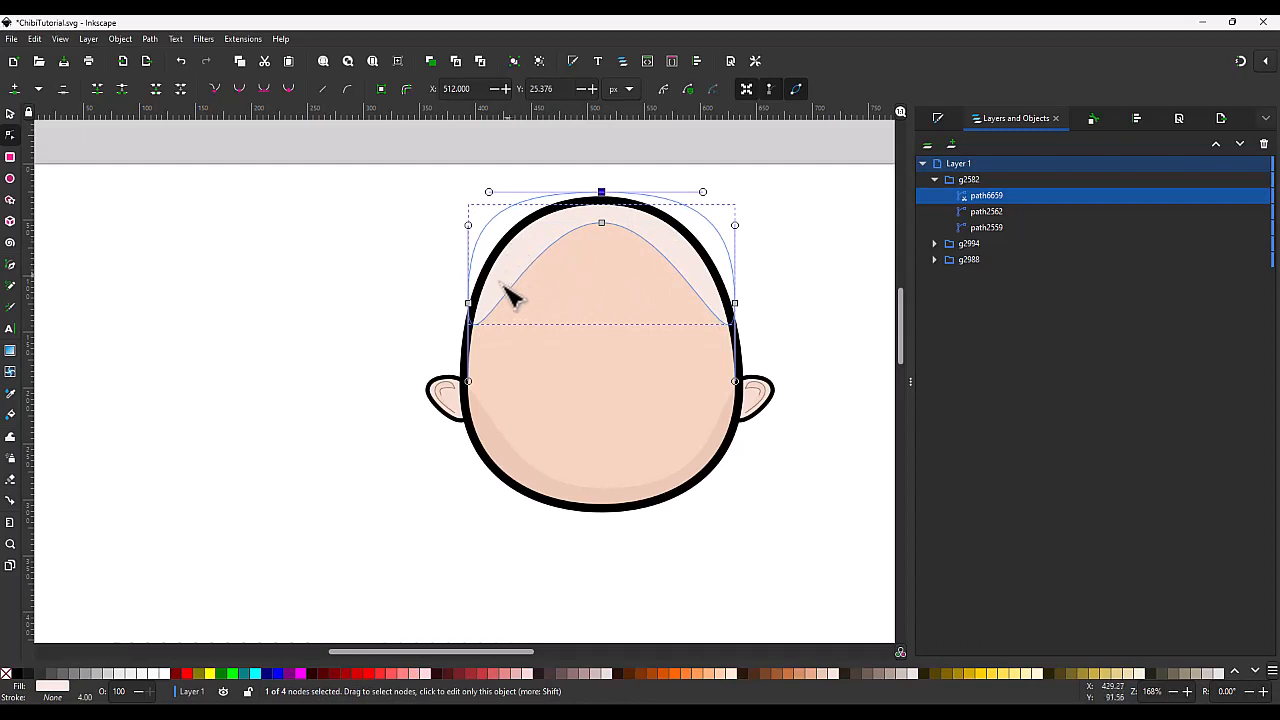
click(801, 295)
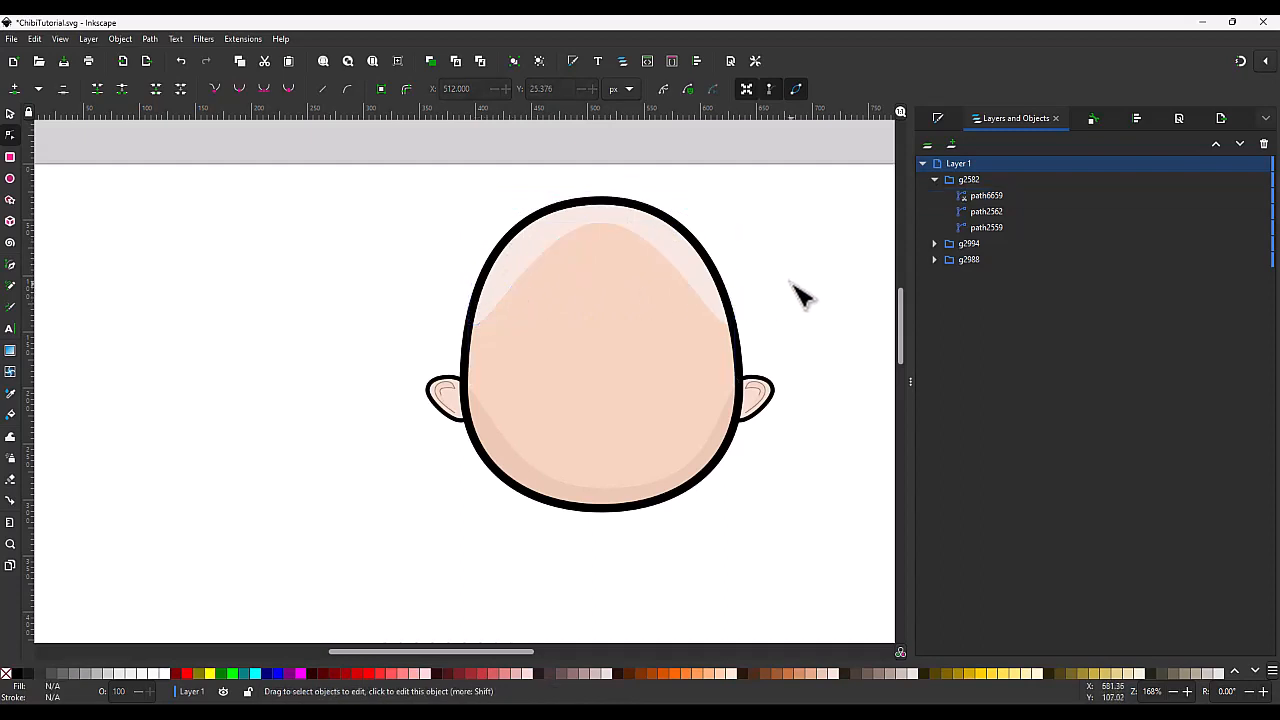
Step: Lower the fill alpha of the forehead highlight to roughly half so it blends into the skin
click(689, 277)
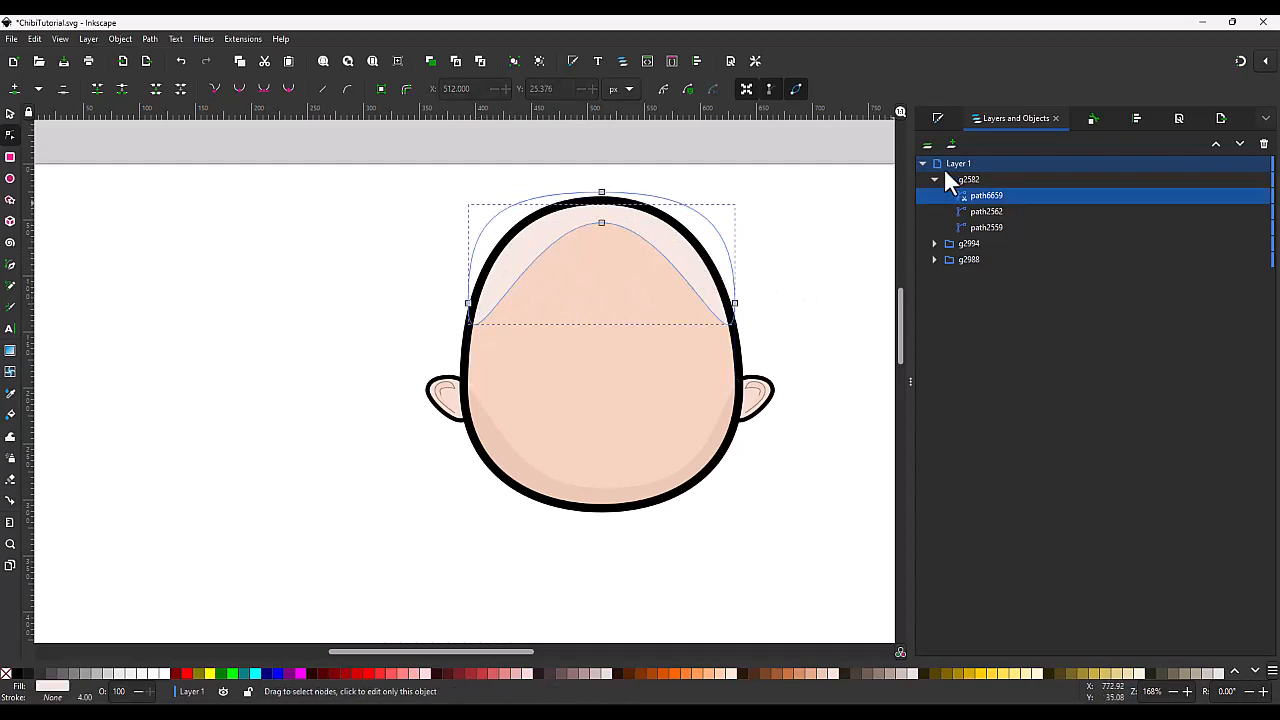
click(937, 118)
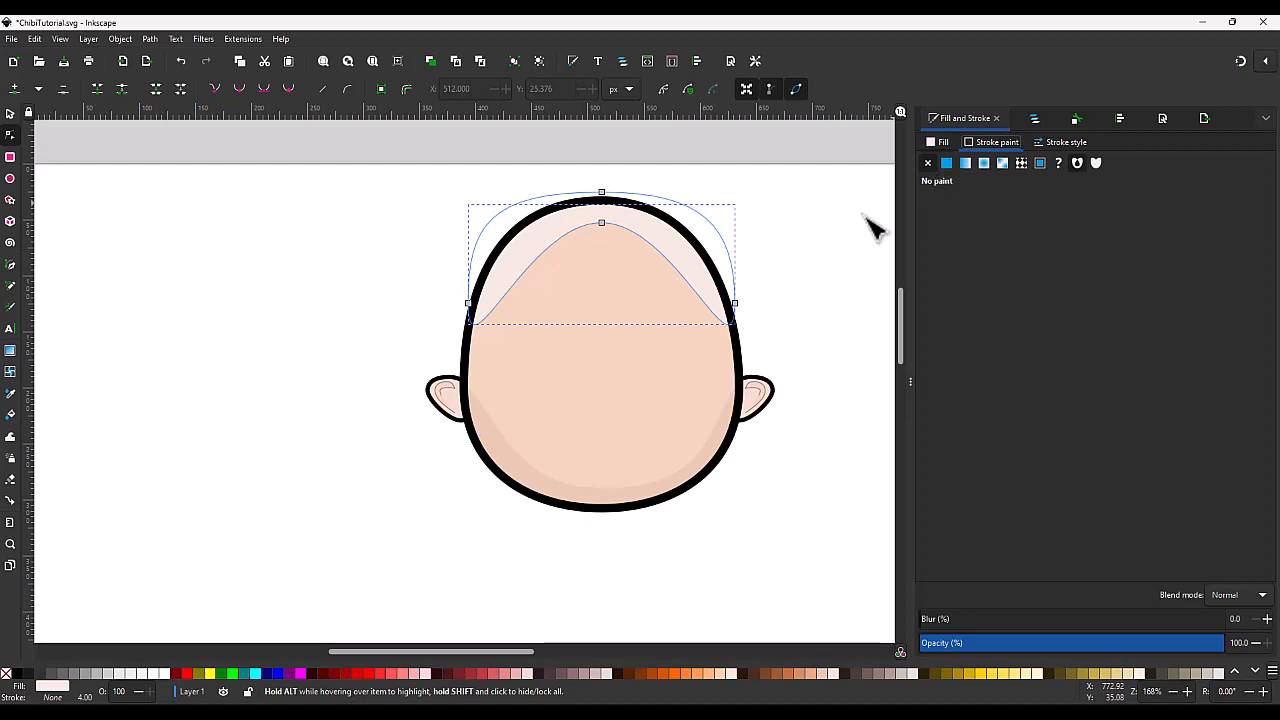
key(s)
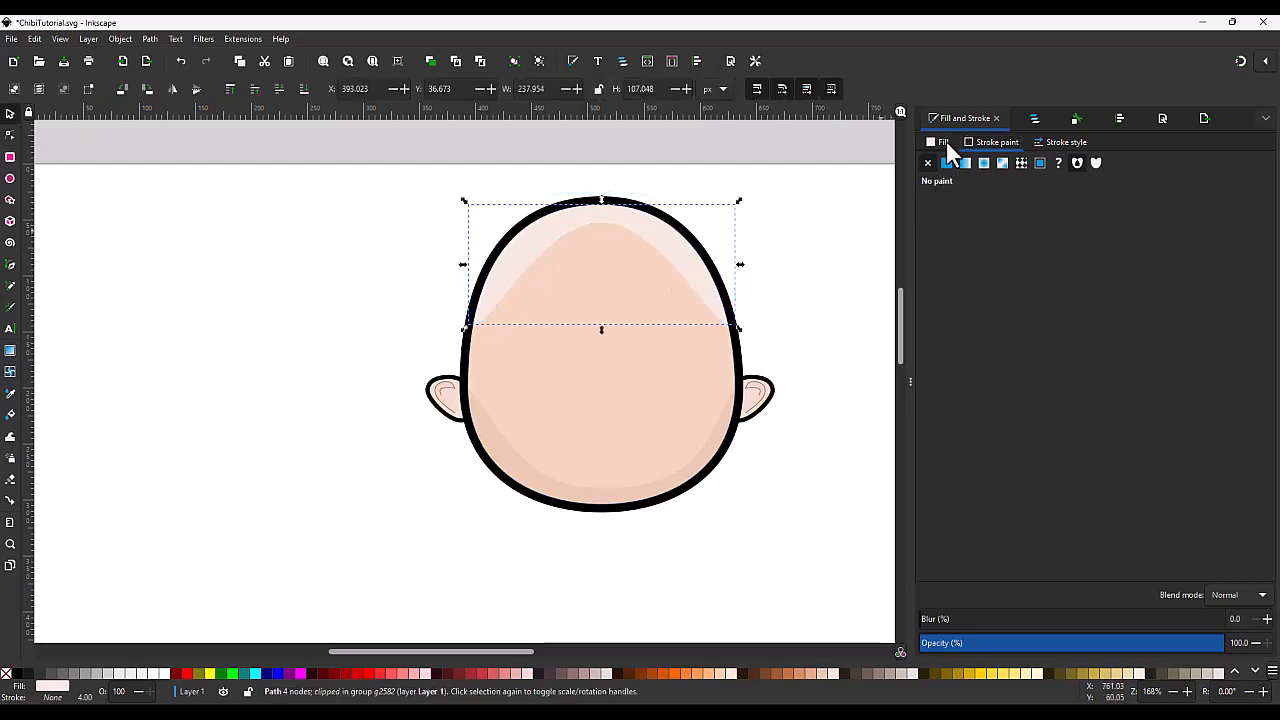
click(943, 142)
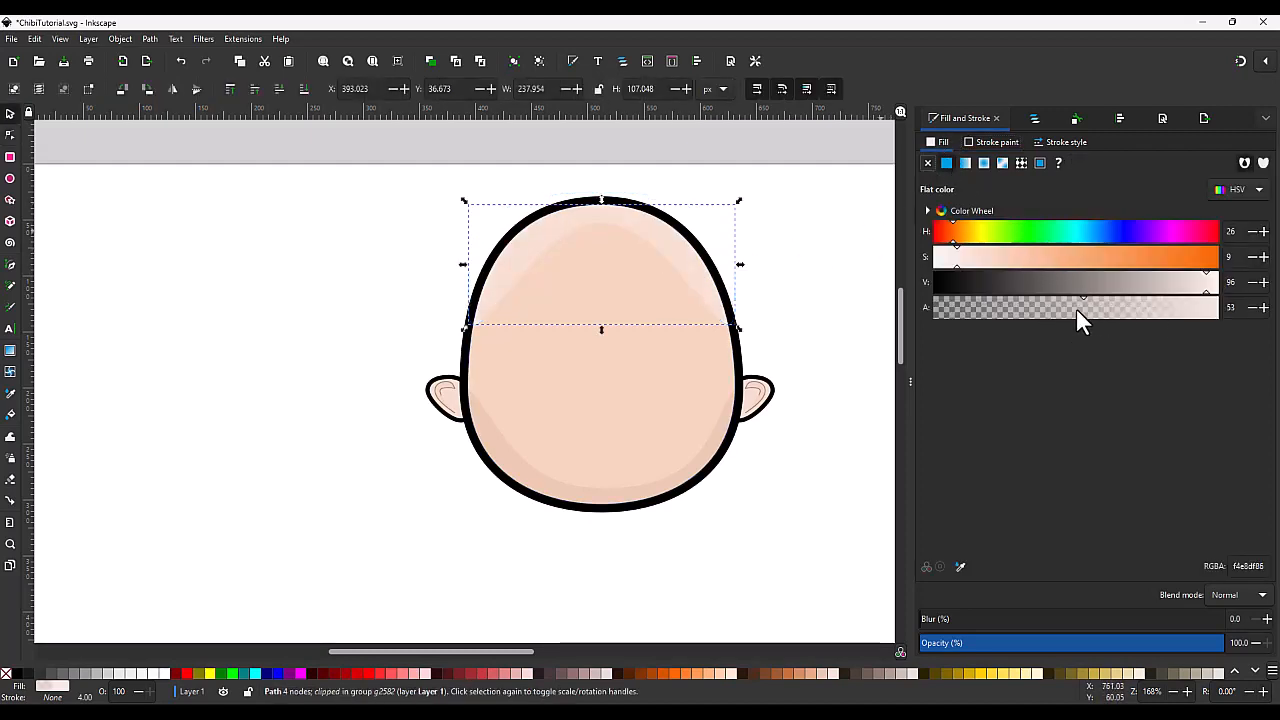
drag(1076, 309, 1051, 309)
click(812, 355)
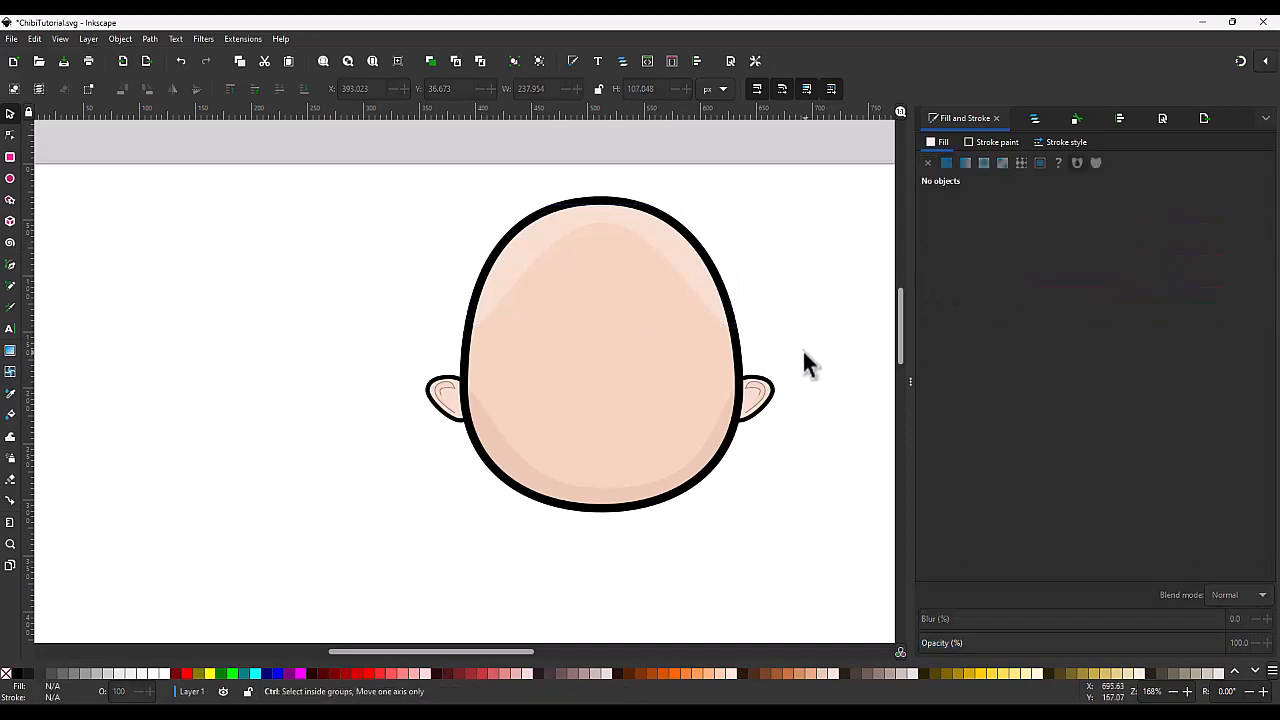
Step: Rename Layer 1 as Head and lock it
ctrl+scroll(802, 348, down, 3)
ctrl+scroll(835, 410, up, 2)
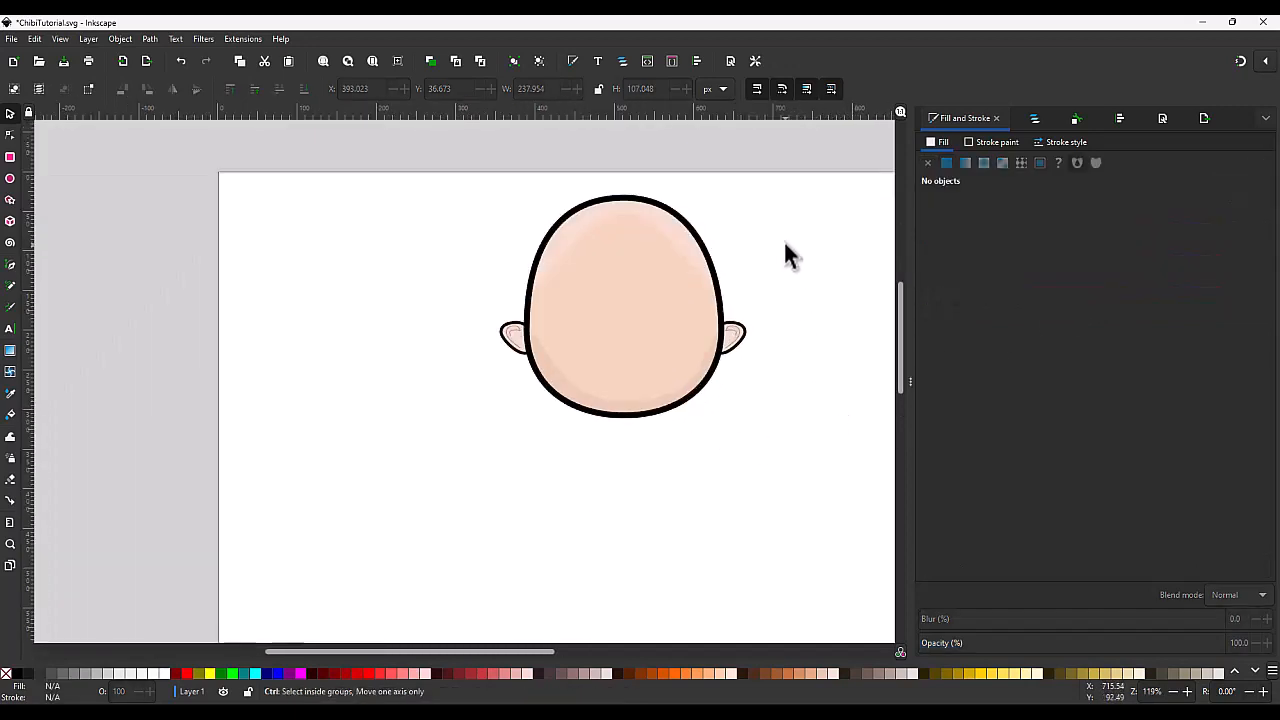
click(1030, 117)
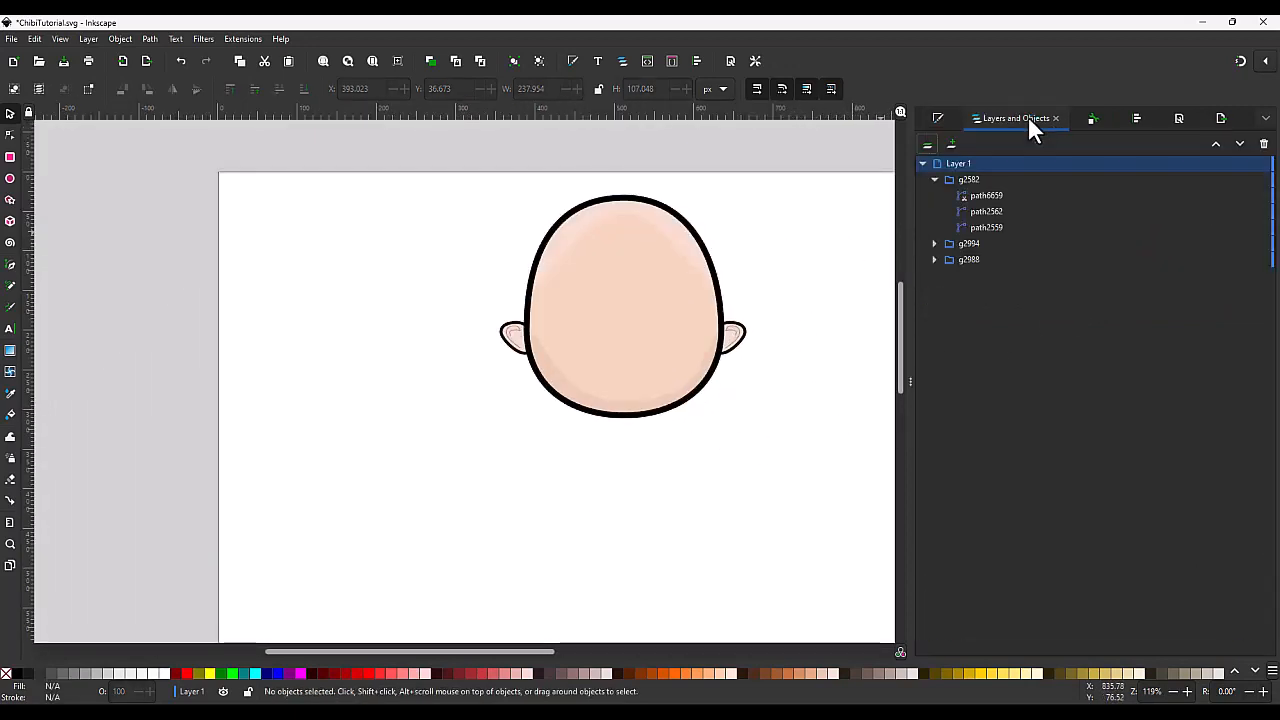
double_click(960, 164)
text(Head)
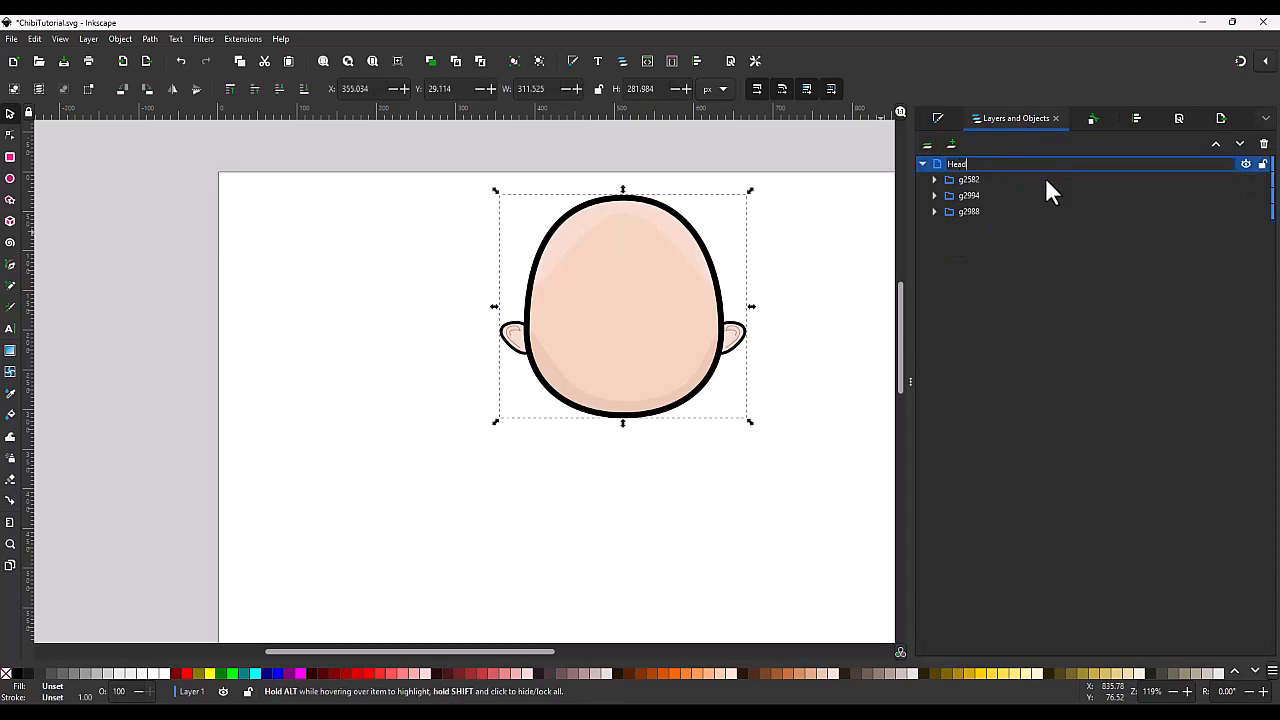
key(Return)
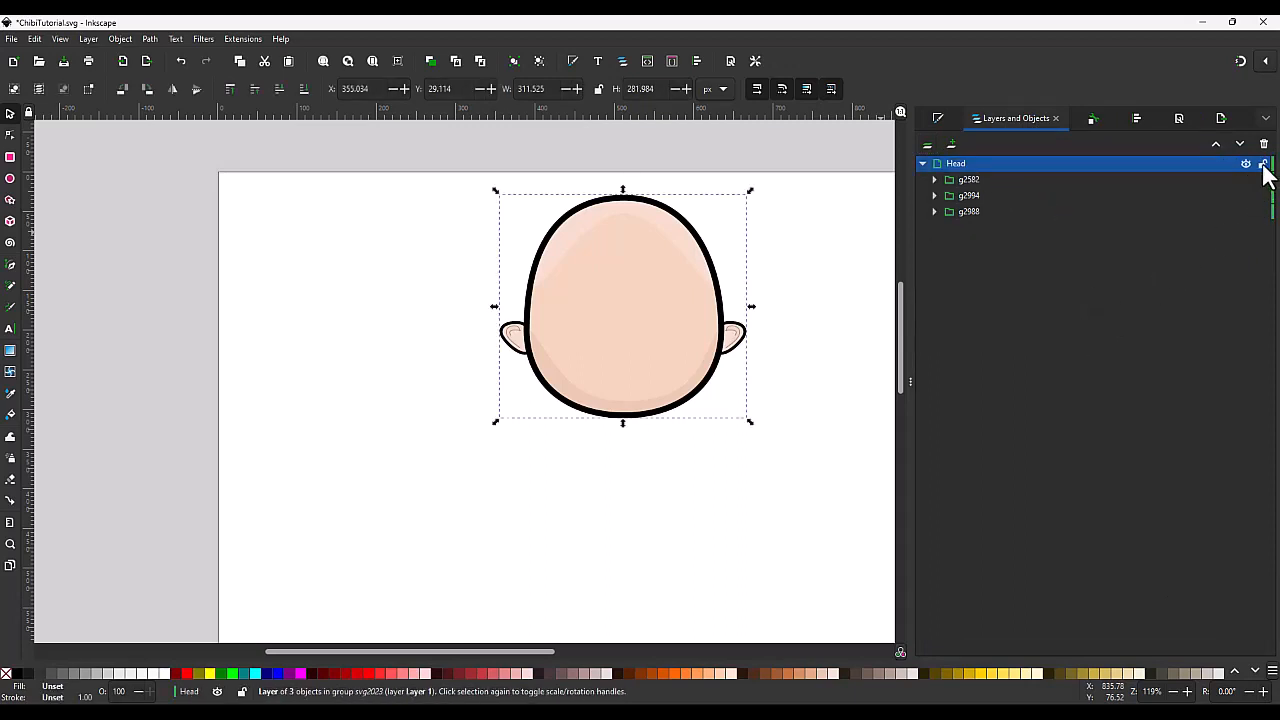
click(1262, 164)
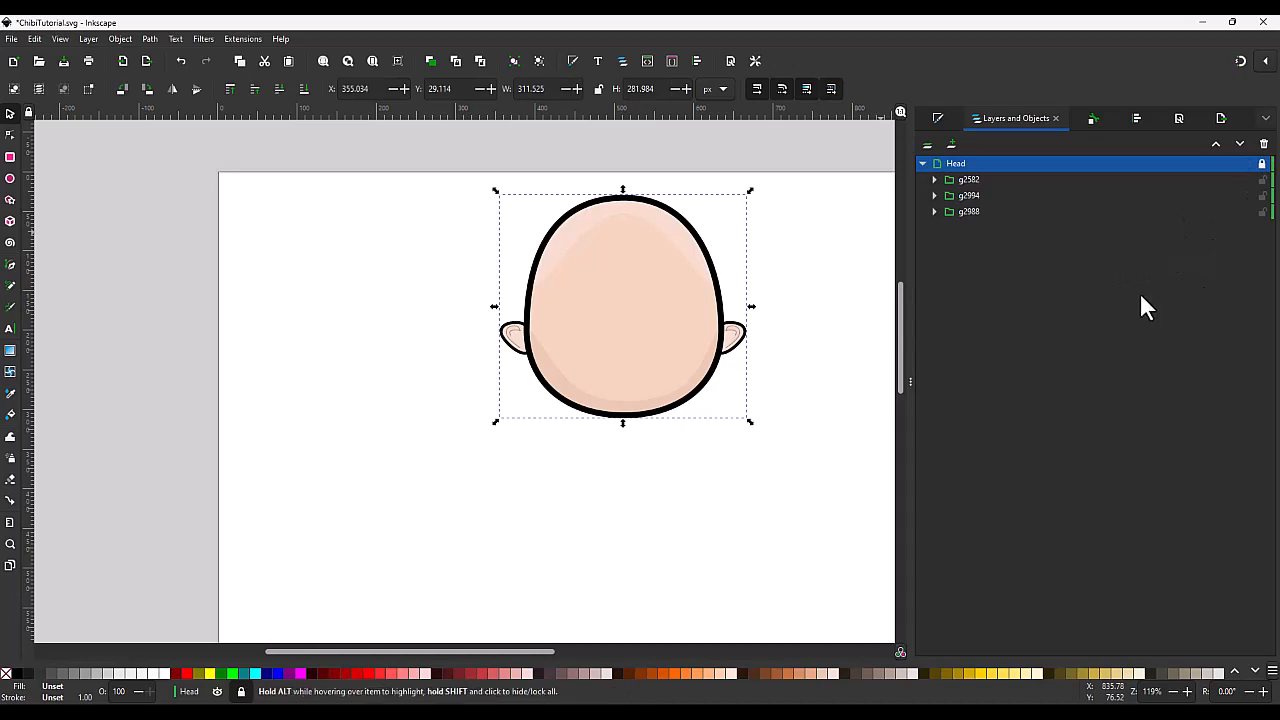
Step: Add a new layer named REye and move it above the Head layer
click(949, 143)
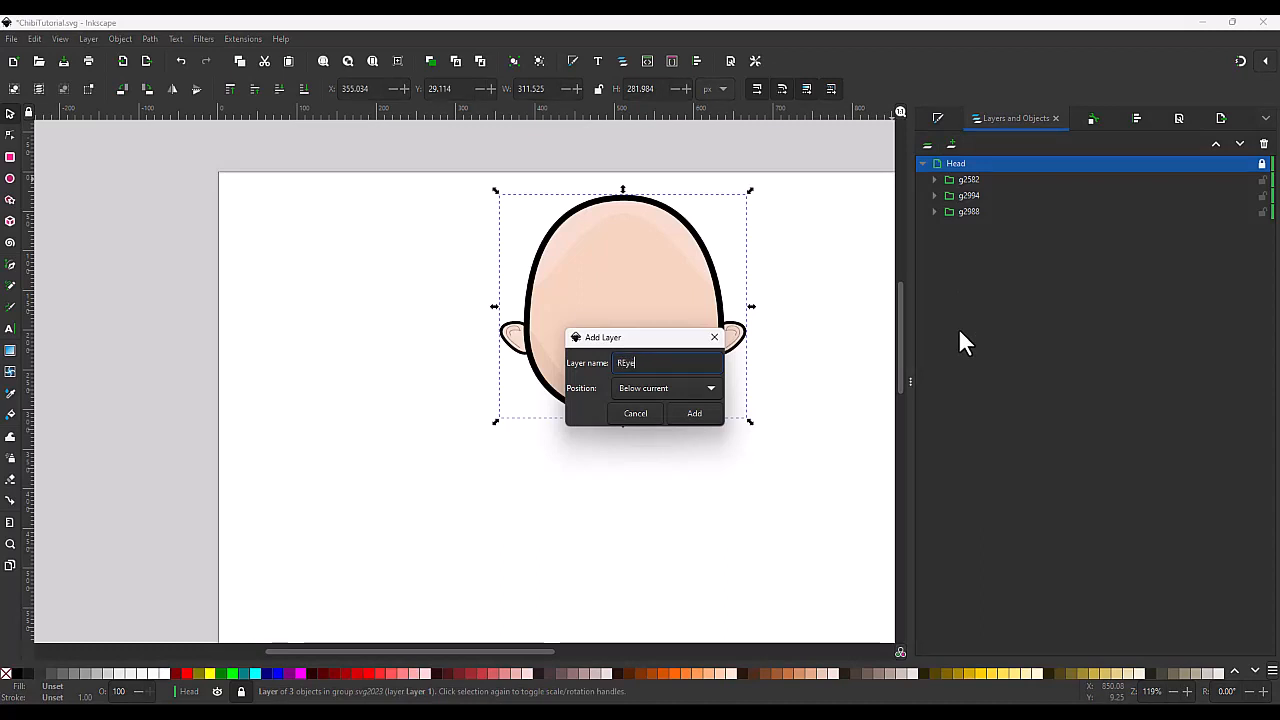
key(Return)
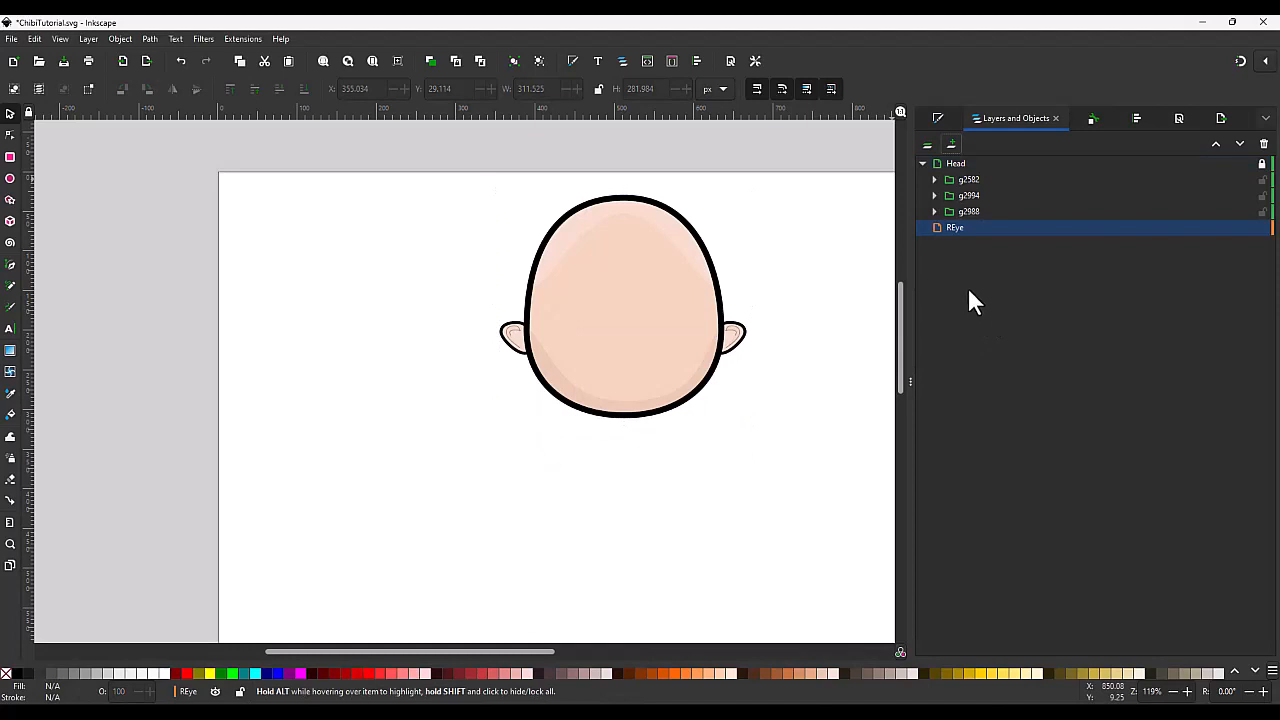
drag(968, 228, 948, 176)
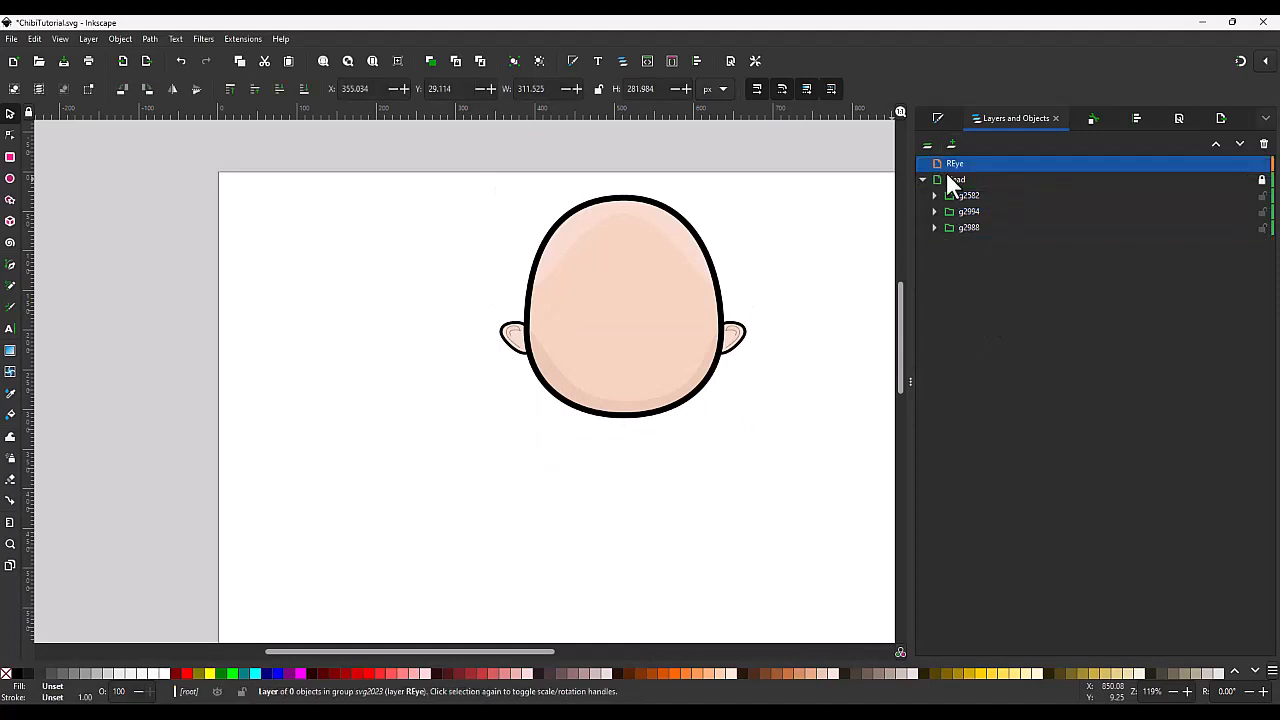
Step: Draw a closed four-cornered path for the right eye on the lower part of the face and place it inside the REye layer
scroll(668, 240, up, 2)
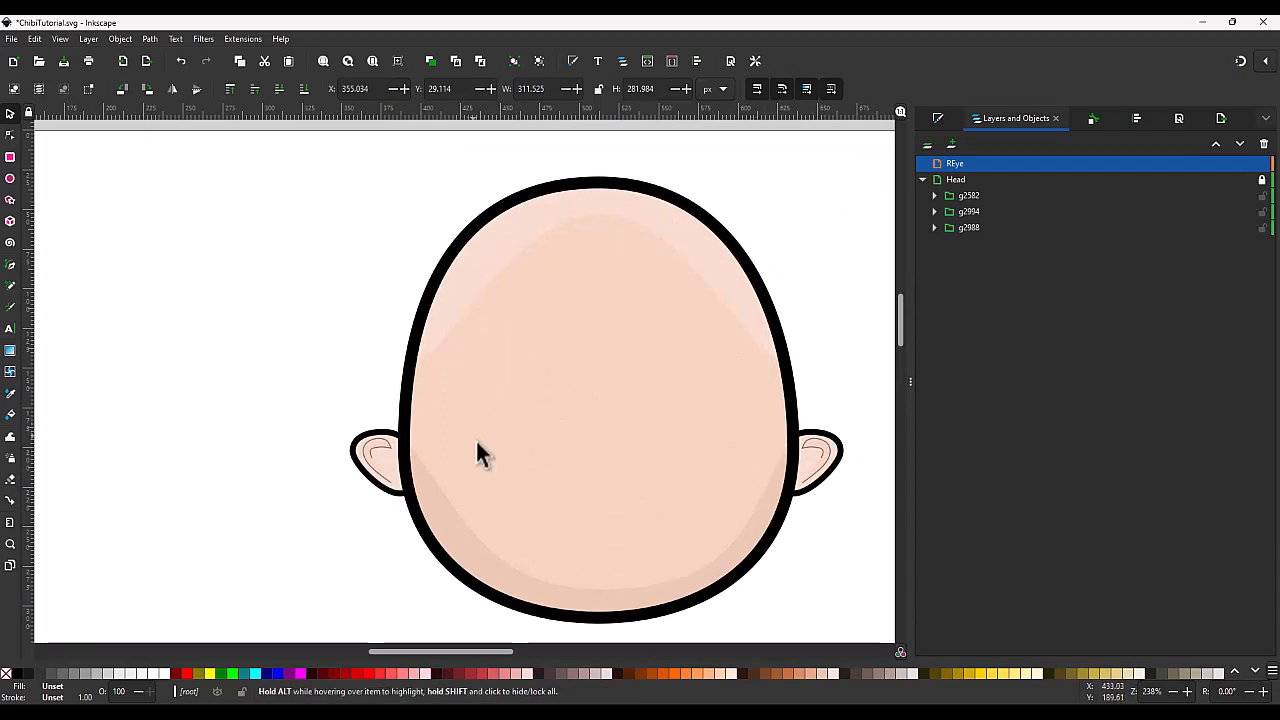
key(b)
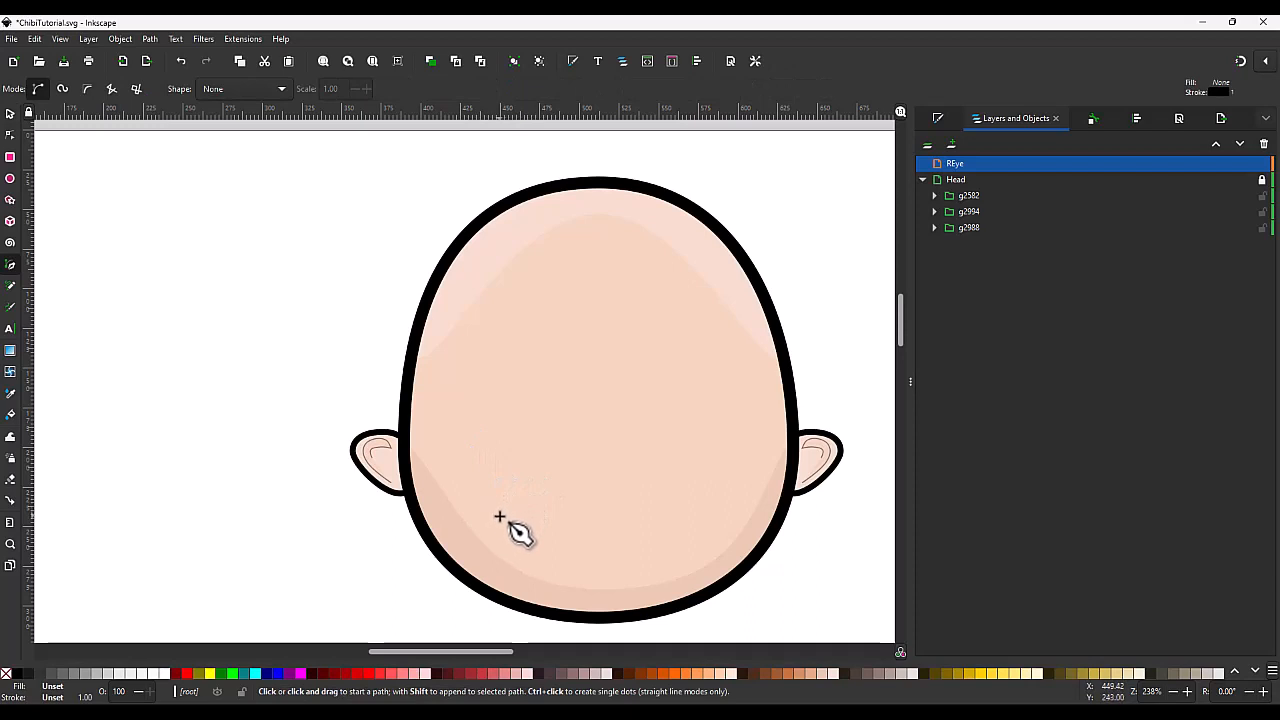
click(499, 516)
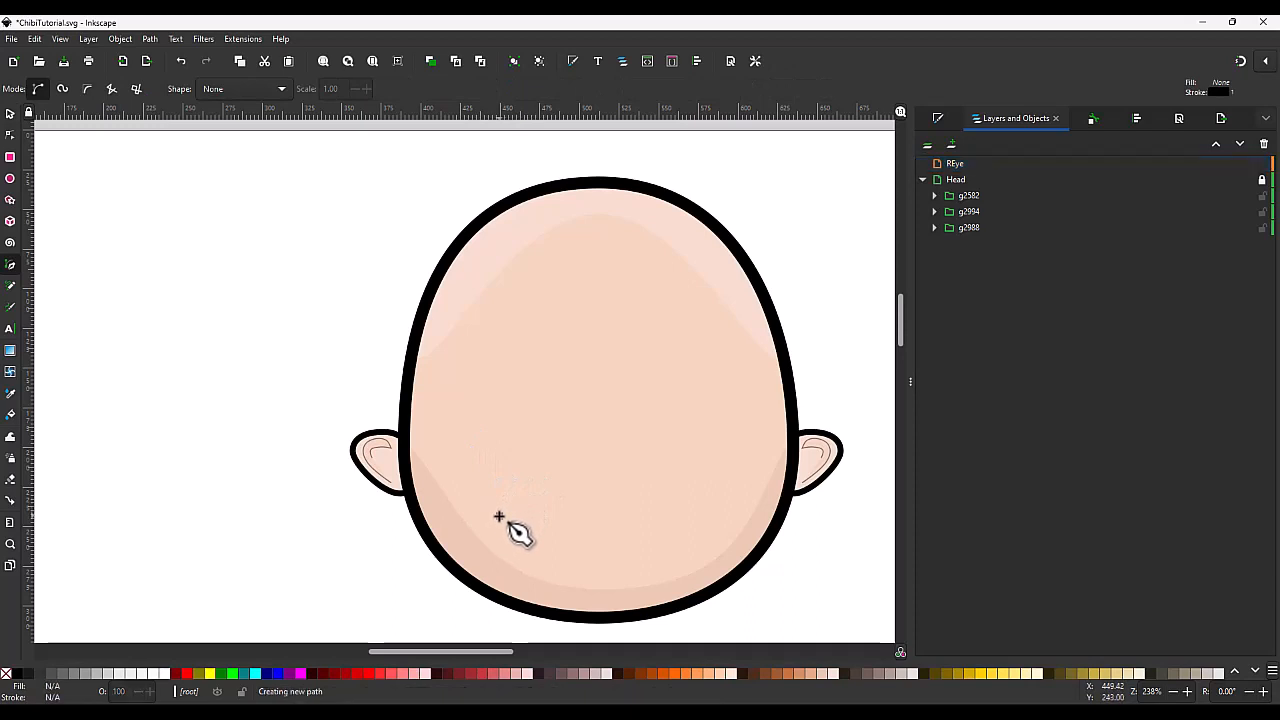
click(472, 464)
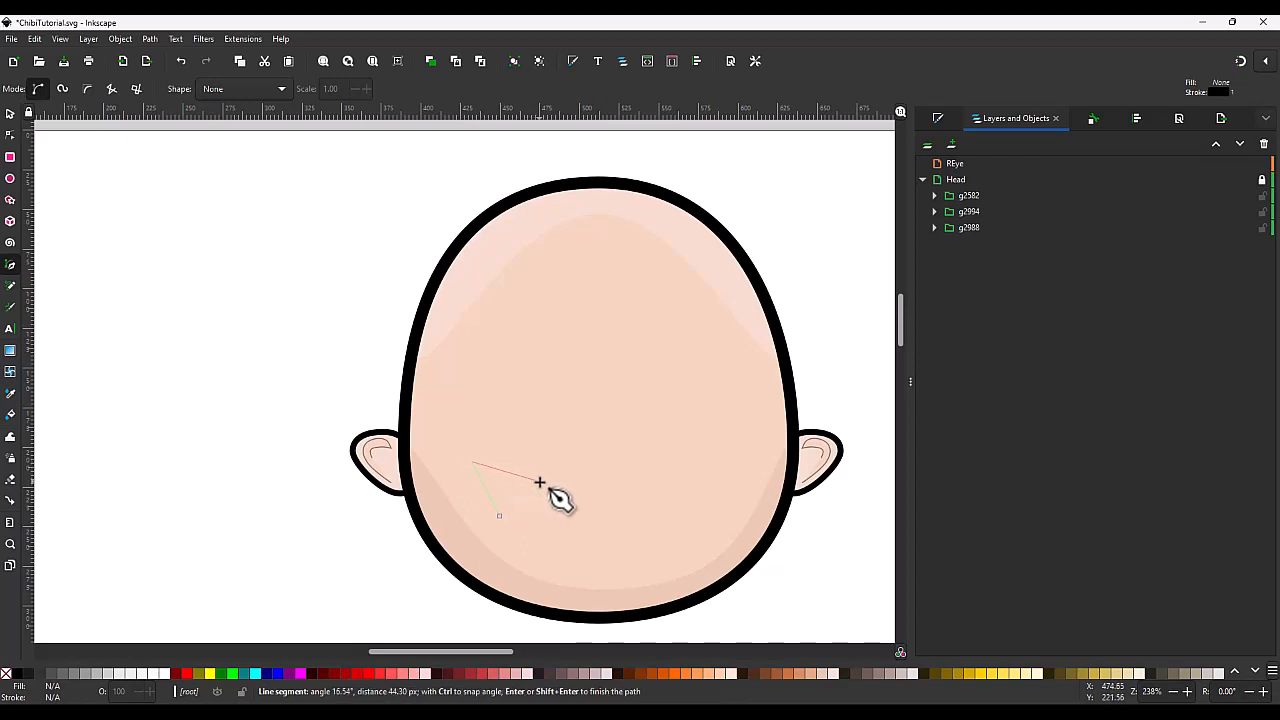
click(539, 483)
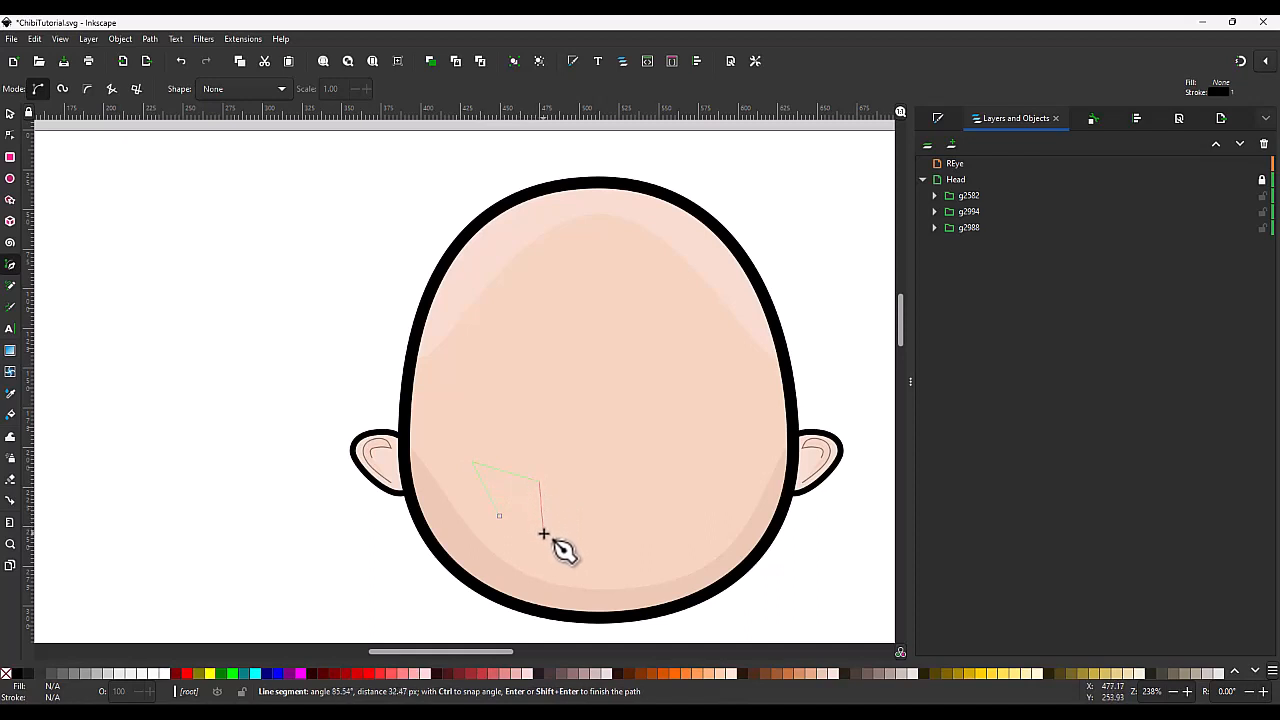
click(542, 533)
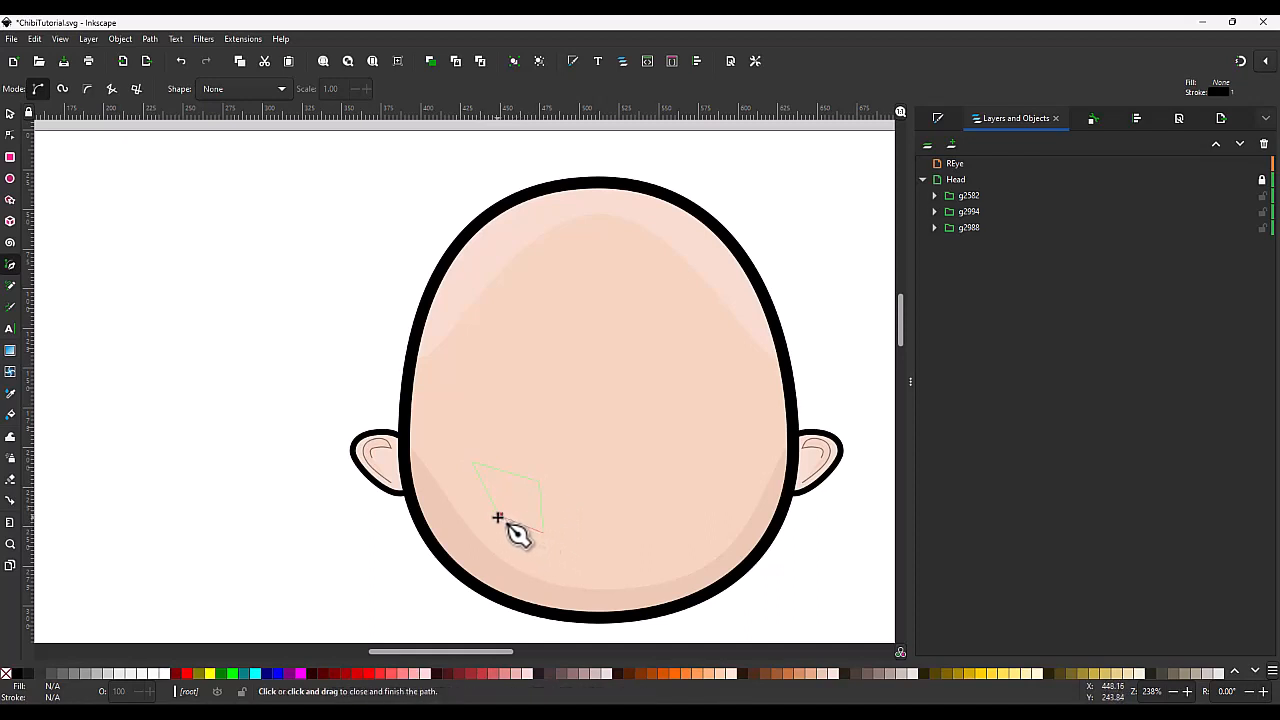
click(498, 517)
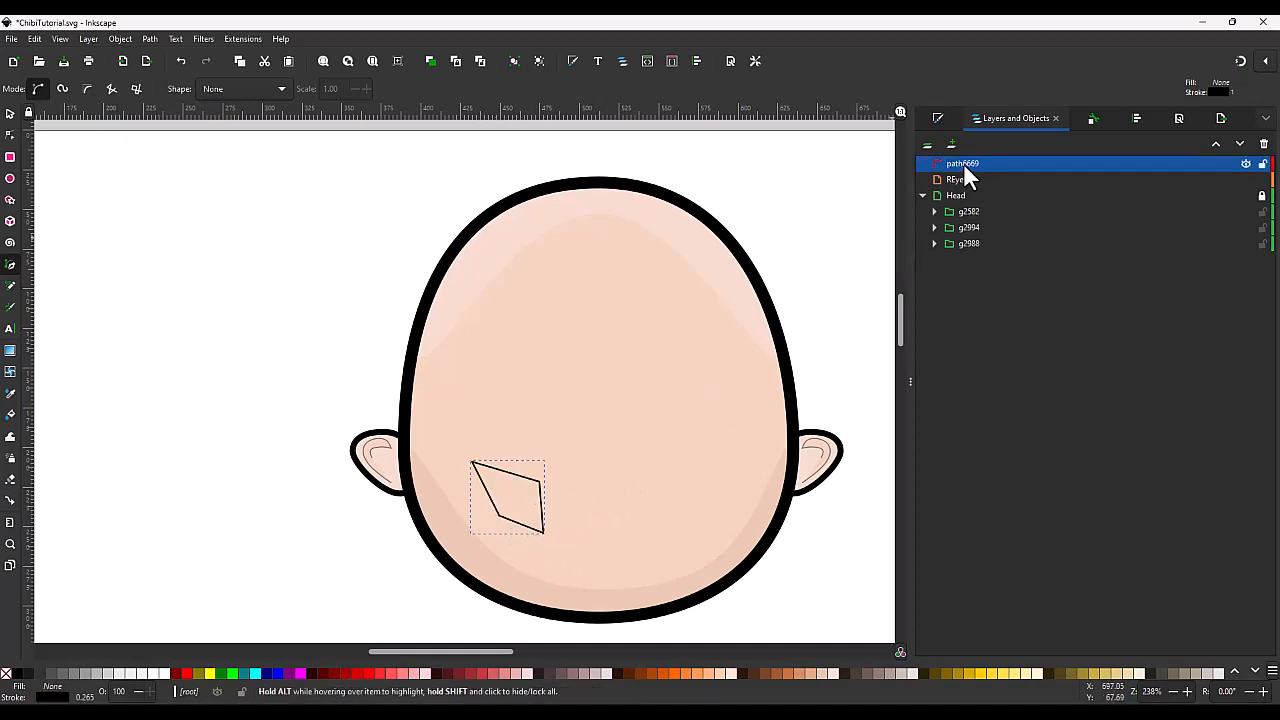
drag(965, 168, 994, 183)
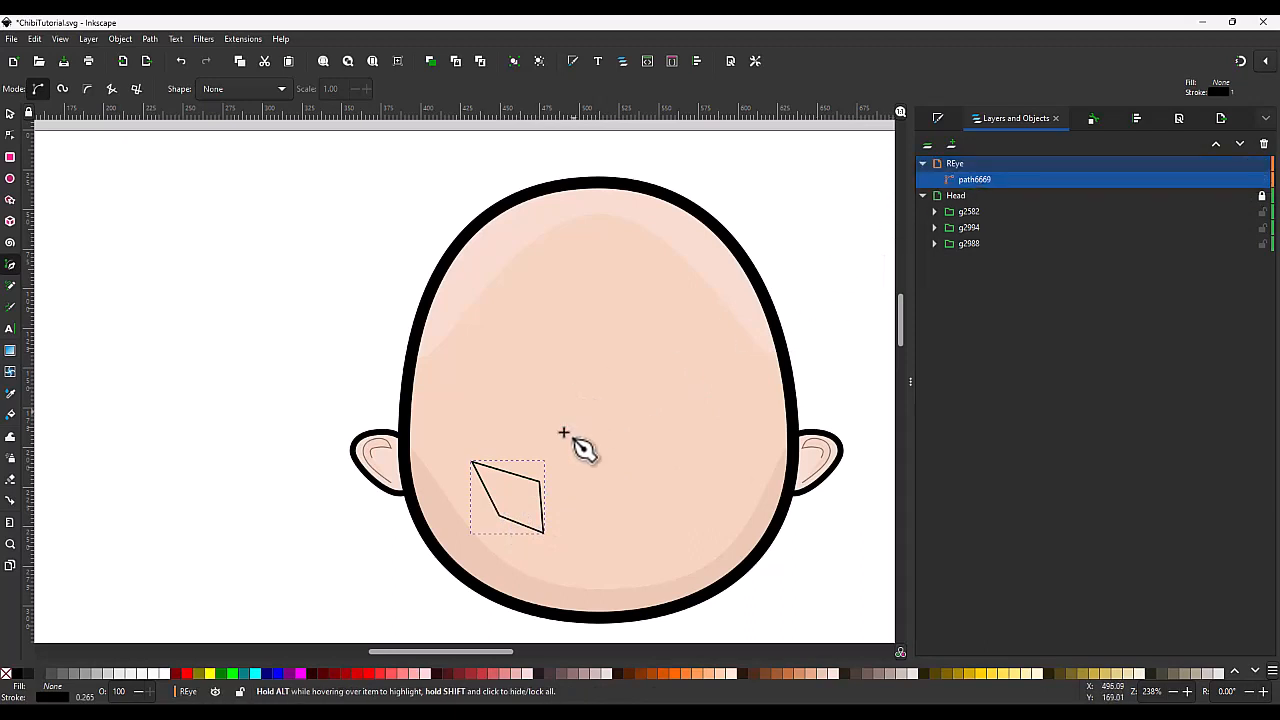
Step: Make all four nodes of the eye path smooth so that it becomes a rounded oval
key(n)
drag(567, 552, 444, 419)
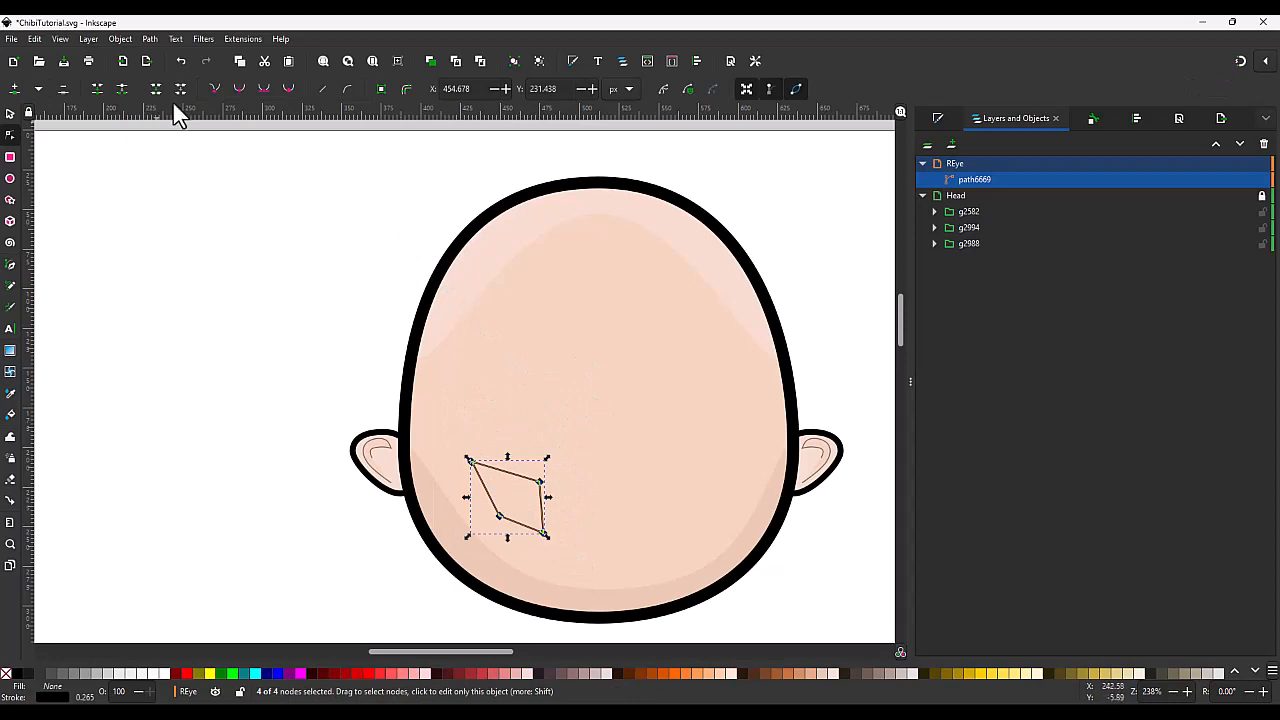
click(241, 88)
Step: Refine the eye oval by steepening the upper outer node's curve and pulling the other nodes toward it, making it about 44 px wide and high
scroll(552, 500, up, 2)
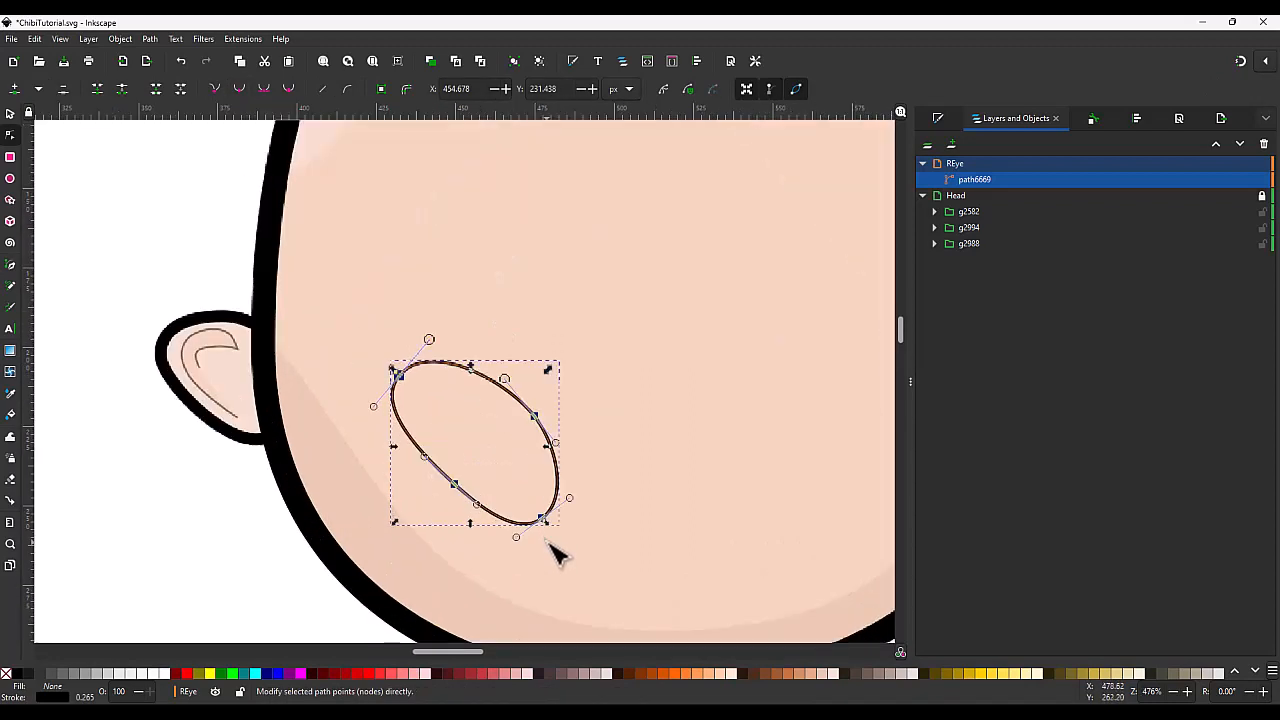
drag(378, 351, 400, 421)
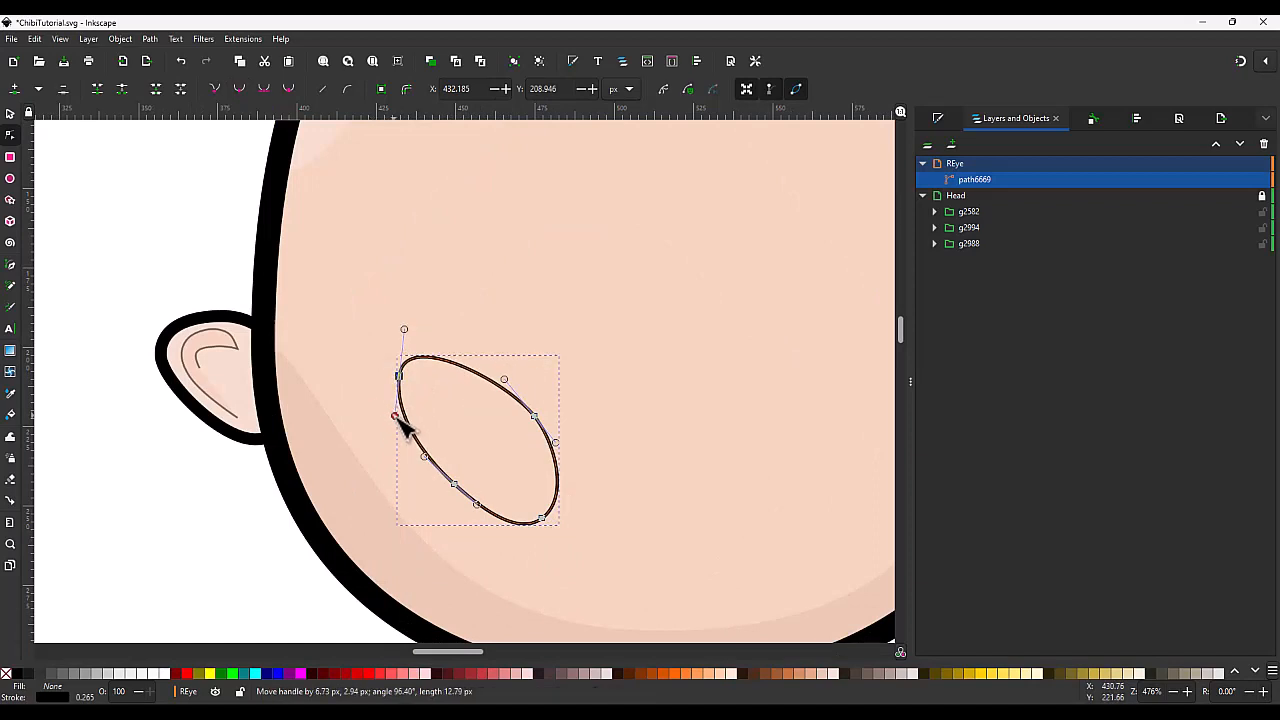
drag(586, 538, 494, 484)
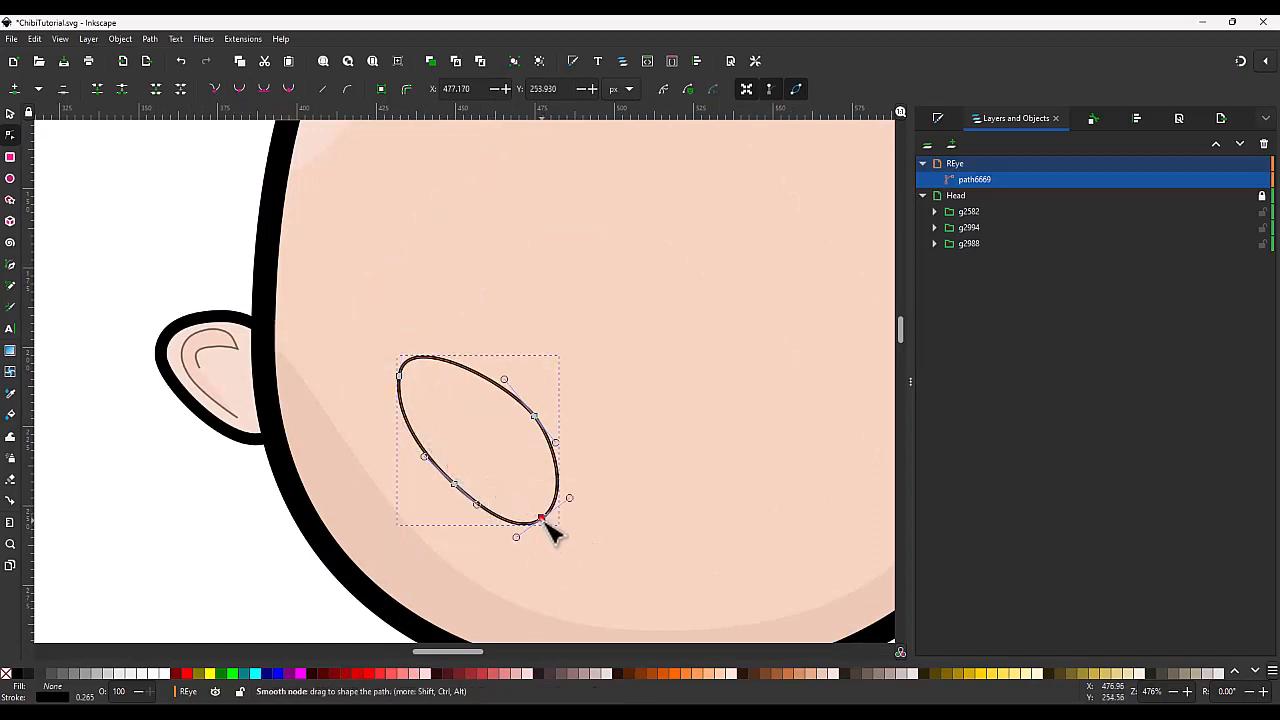
drag(544, 520, 536, 501)
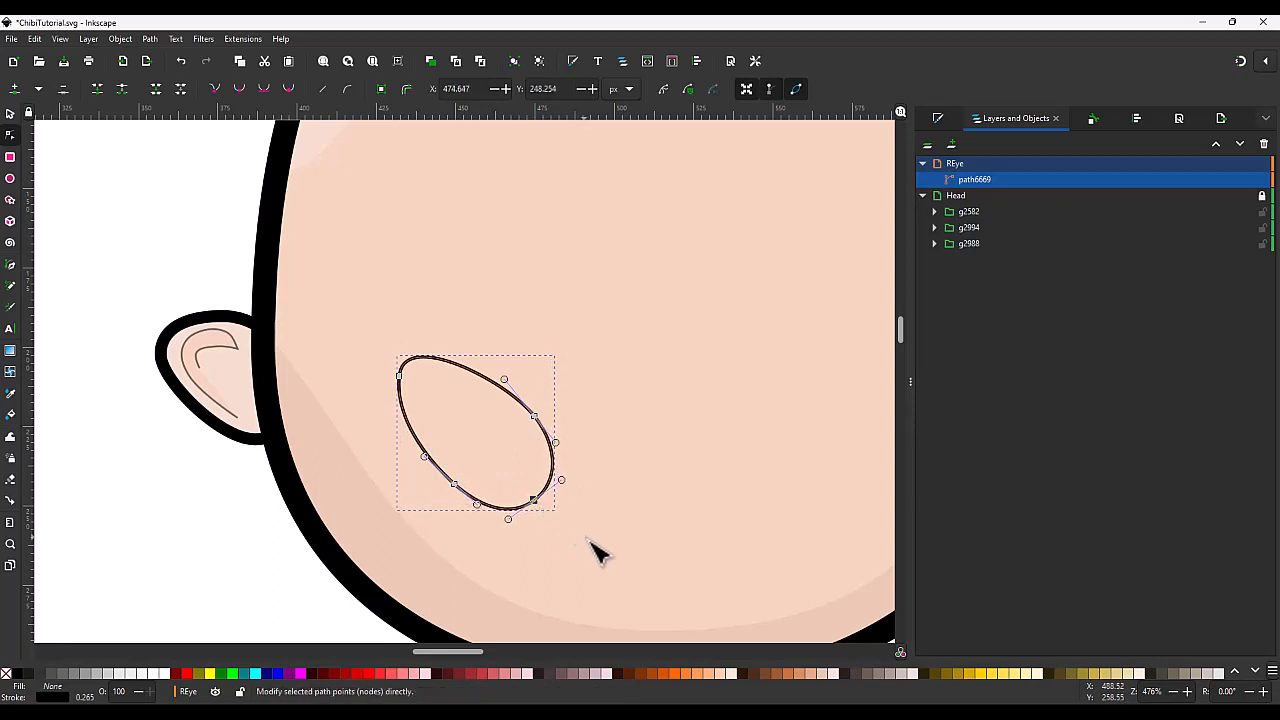
drag(592, 546, 420, 367)
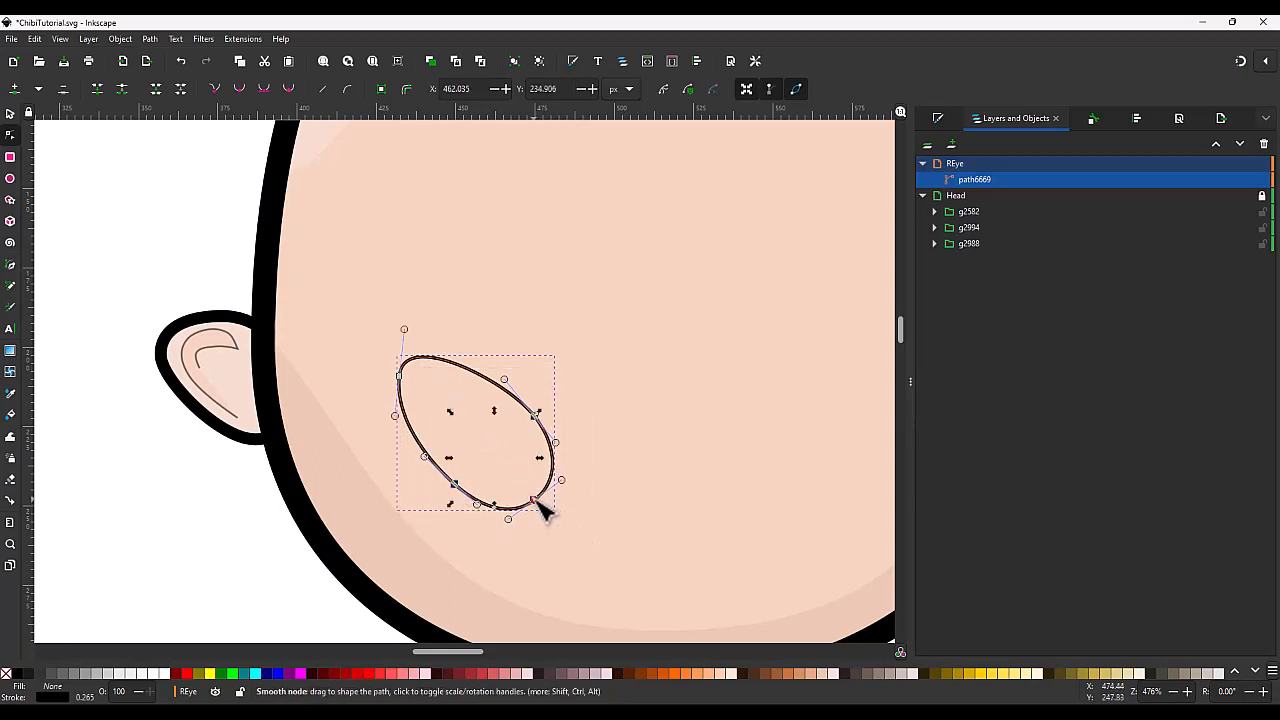
drag(541, 510, 527, 488)
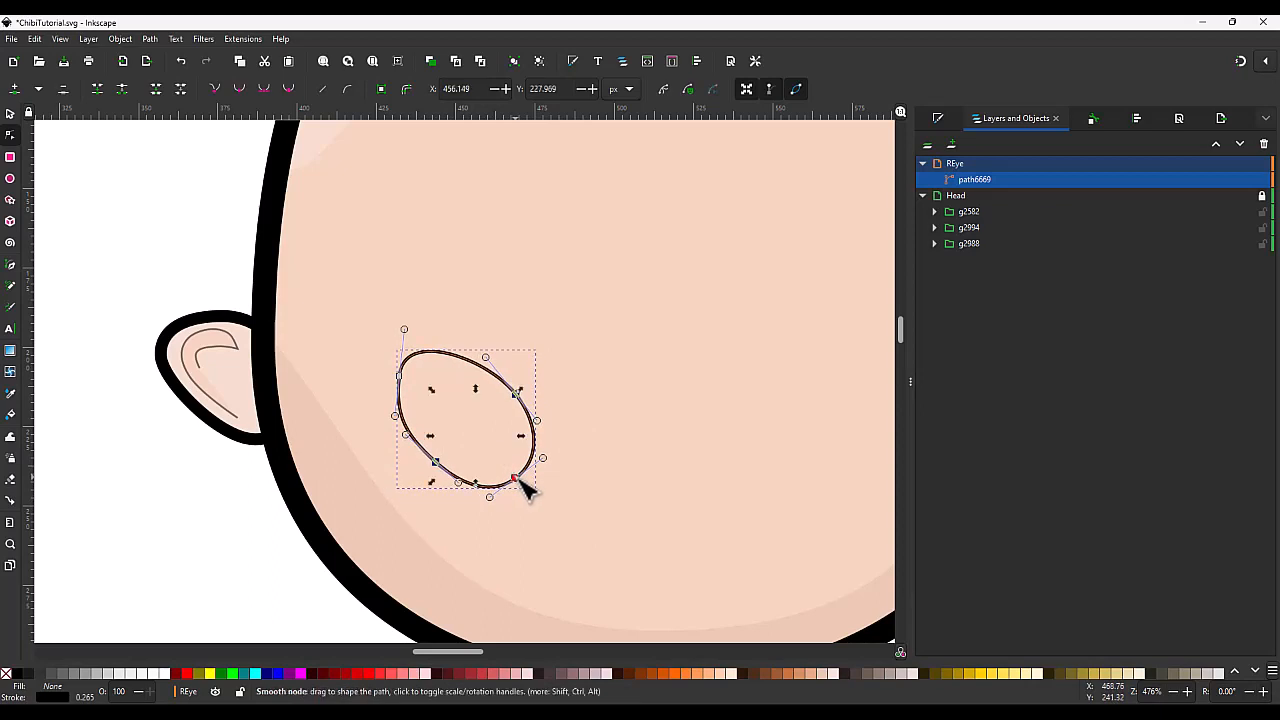
Step: Give the eye oval a flat pale fill of f4e8df and raise its alpha to 100
scroll(563, 486, down, 1)
key(s)
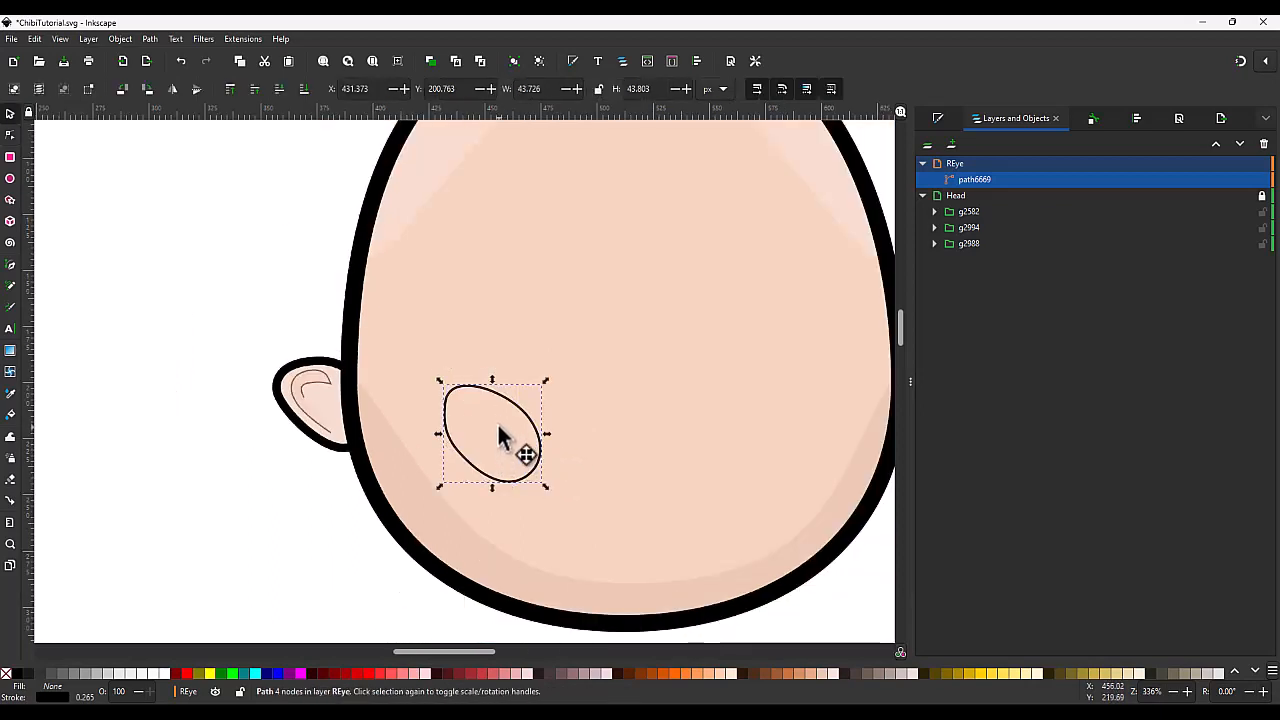
click(500, 435)
key(Escape)
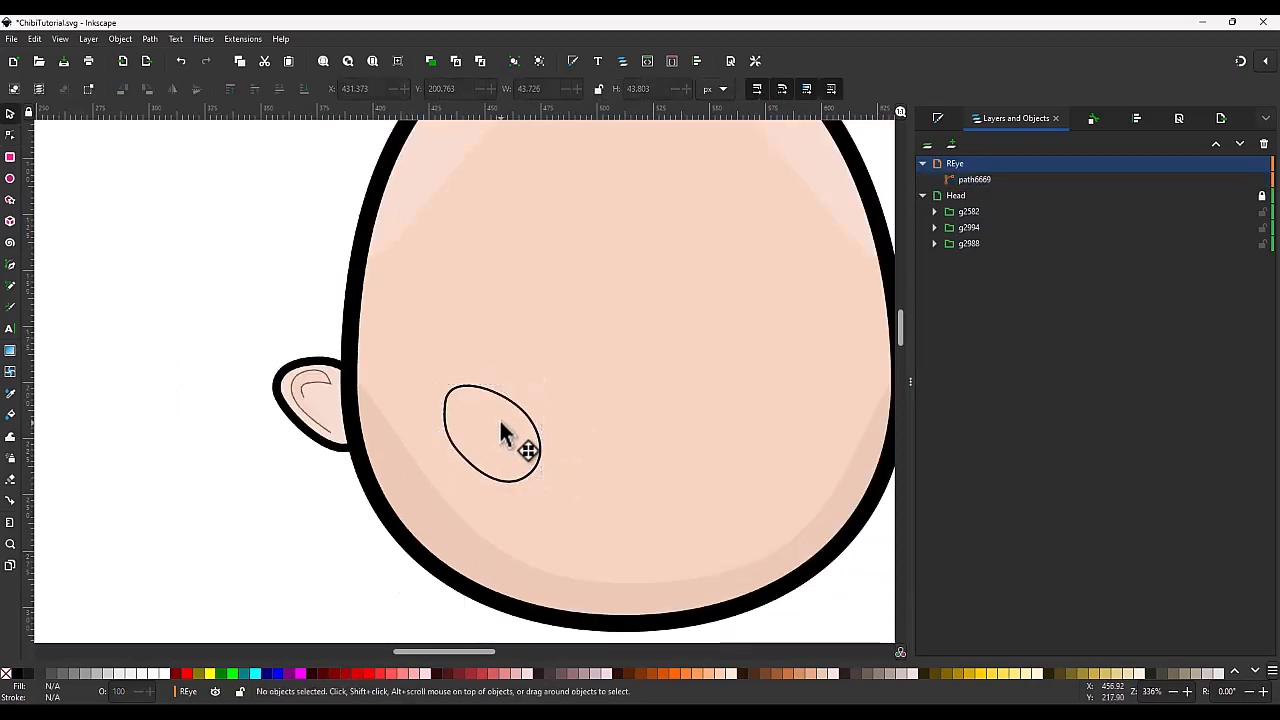
click(516, 421)
scroll(506, 451, down, 1)
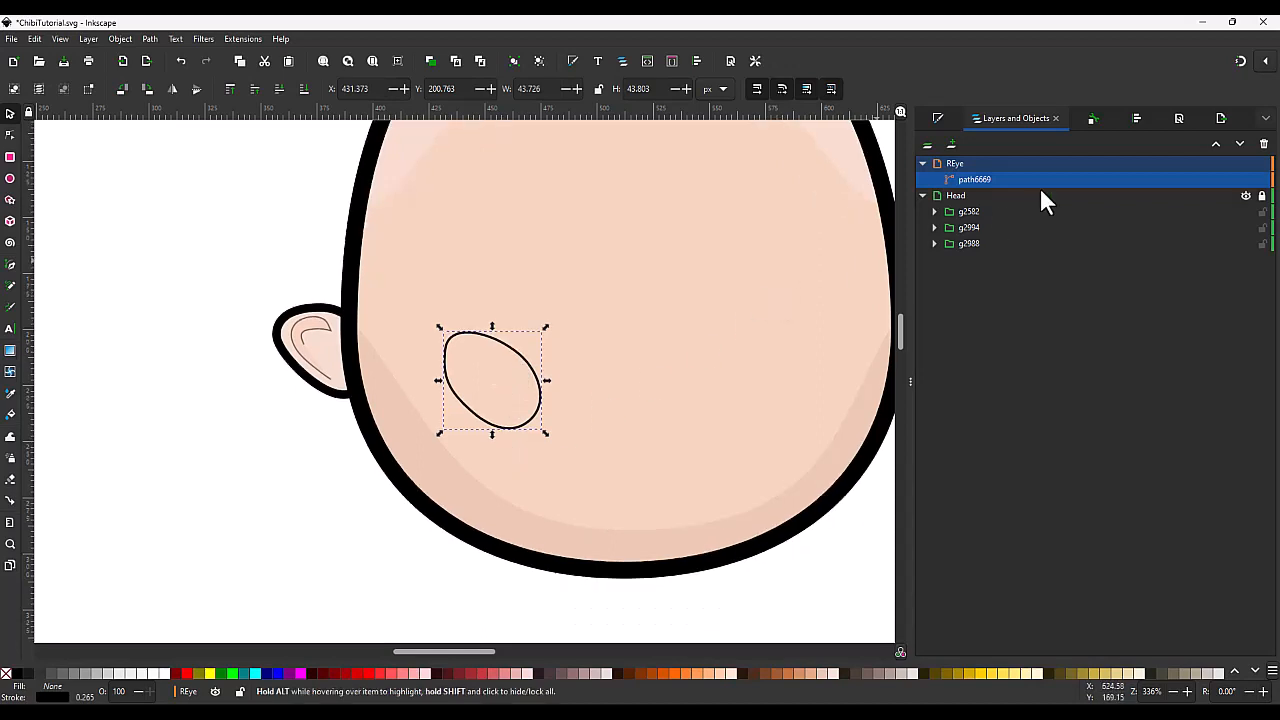
click(937, 118)
click(947, 163)
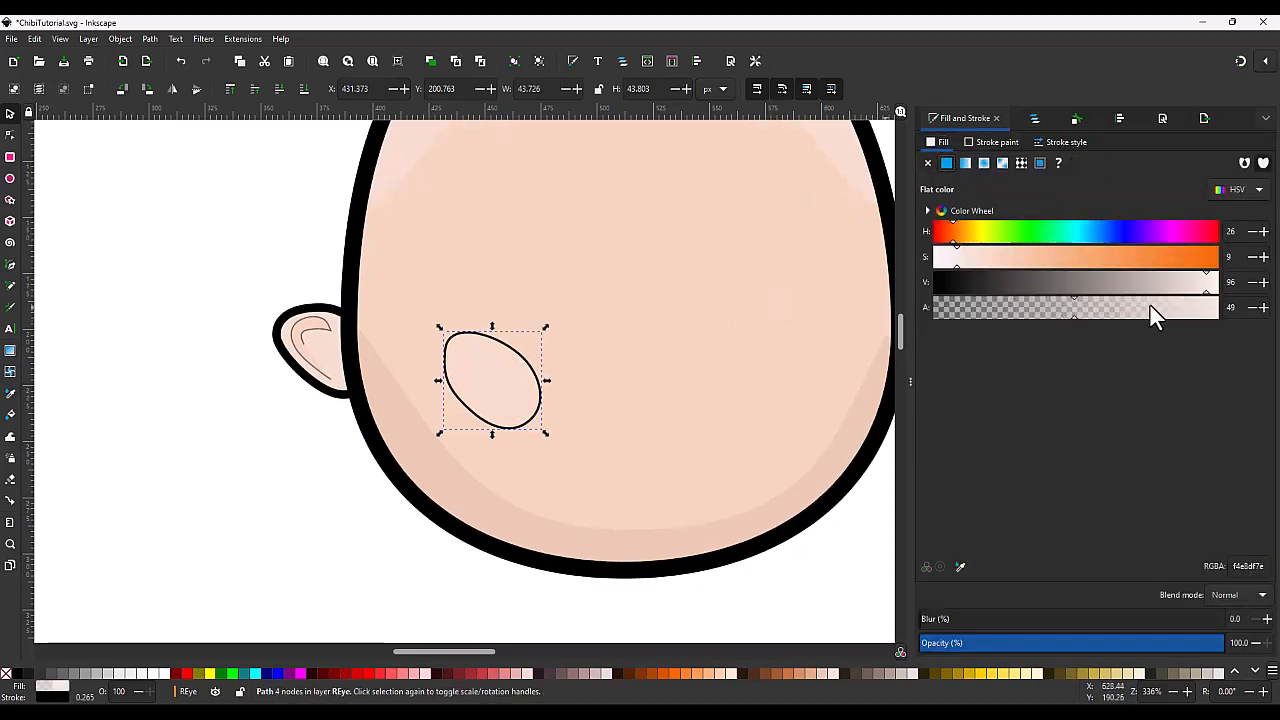
drag(1151, 309, 1222, 309)
Step: Move the eye oval up the face to about Y 183 px and nudge it slightly toward the face's centre
scroll(478, 382, up, 2)
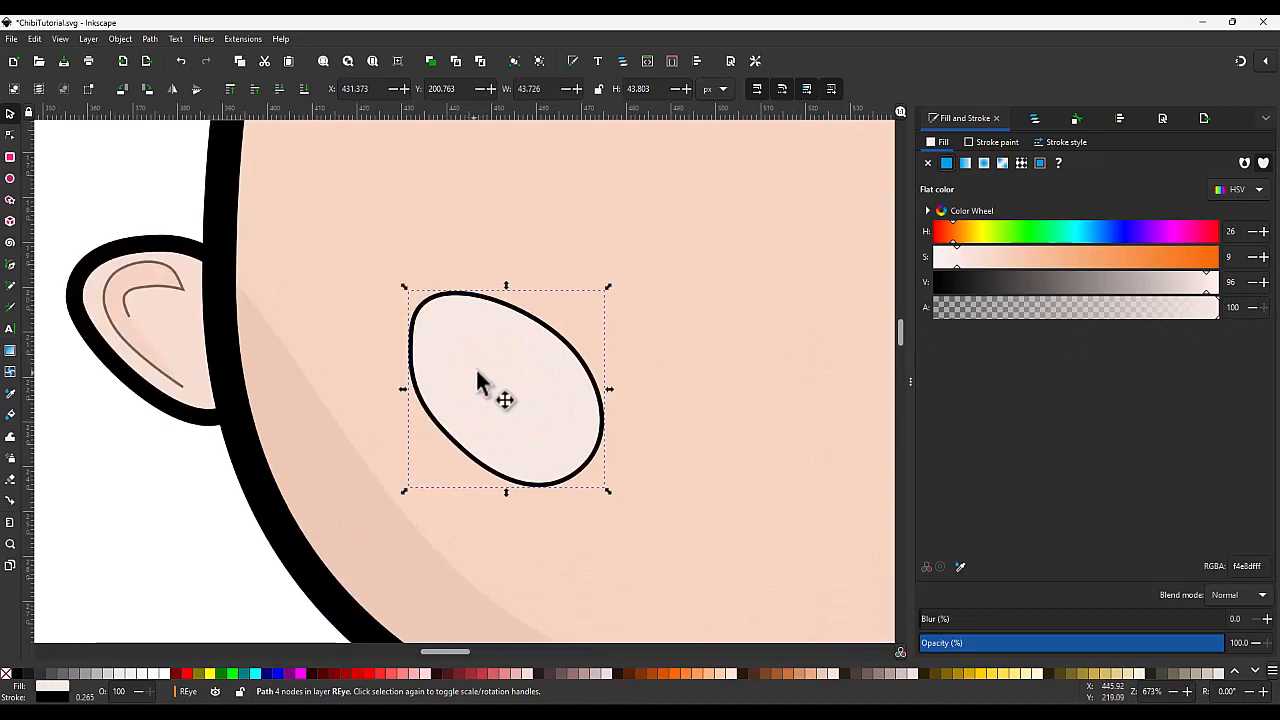
drag(495, 445, 491, 371)
scroll(491, 375, down, 4)
scroll(560, 368, up, 2)
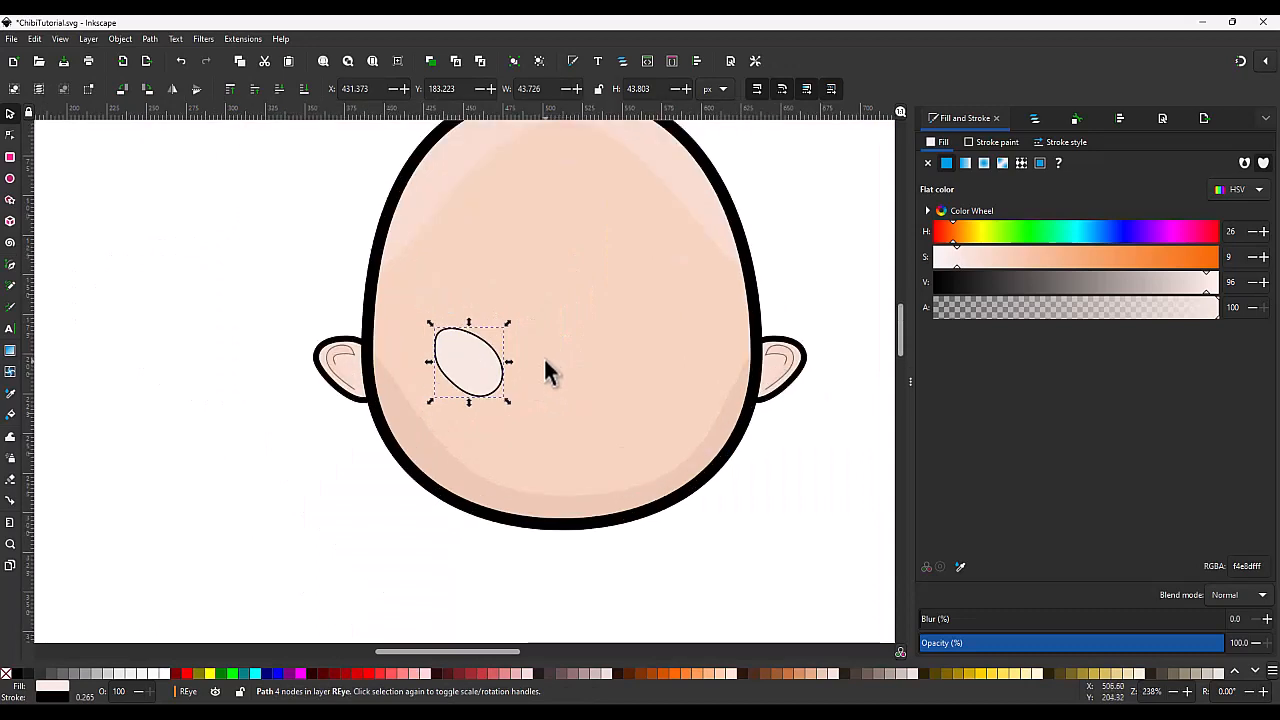
drag(447, 381, 458, 383)
Step: Reset the eye oval's four nodes to corners, make them smooth again for an even outline, and deselect the shape
double_click(459, 383)
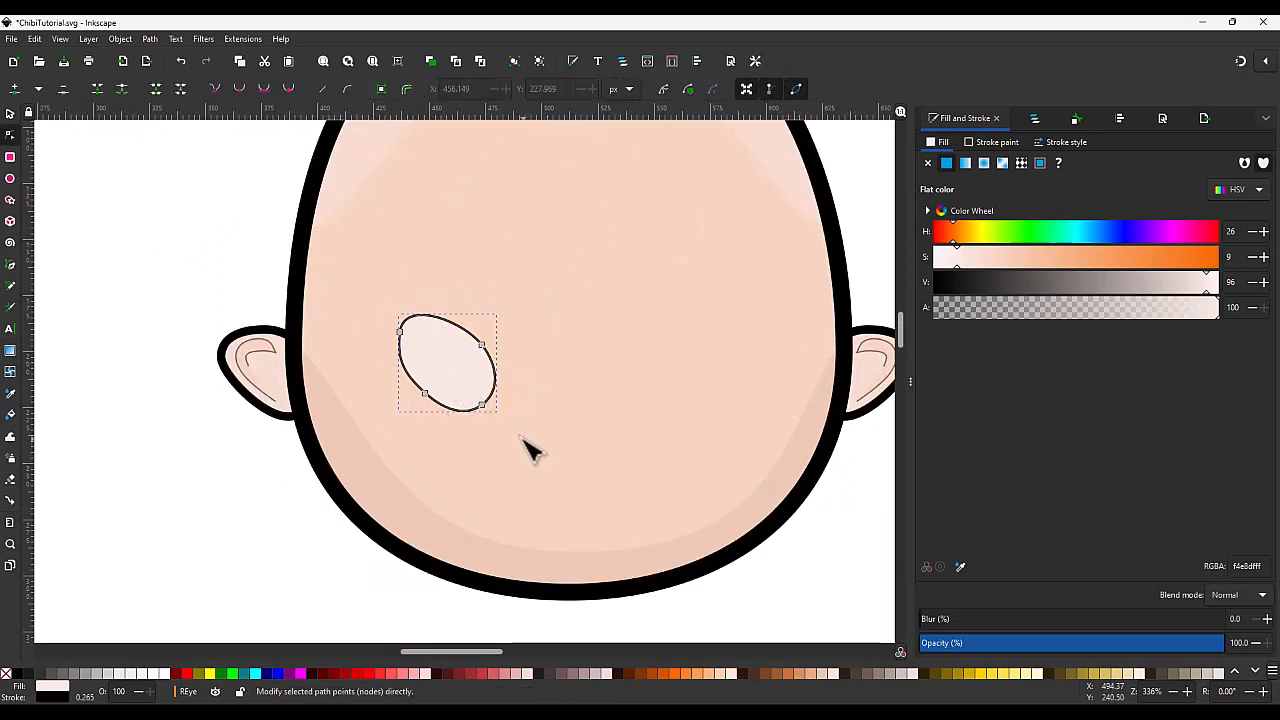
drag(526, 449, 357, 270)
click(214, 89)
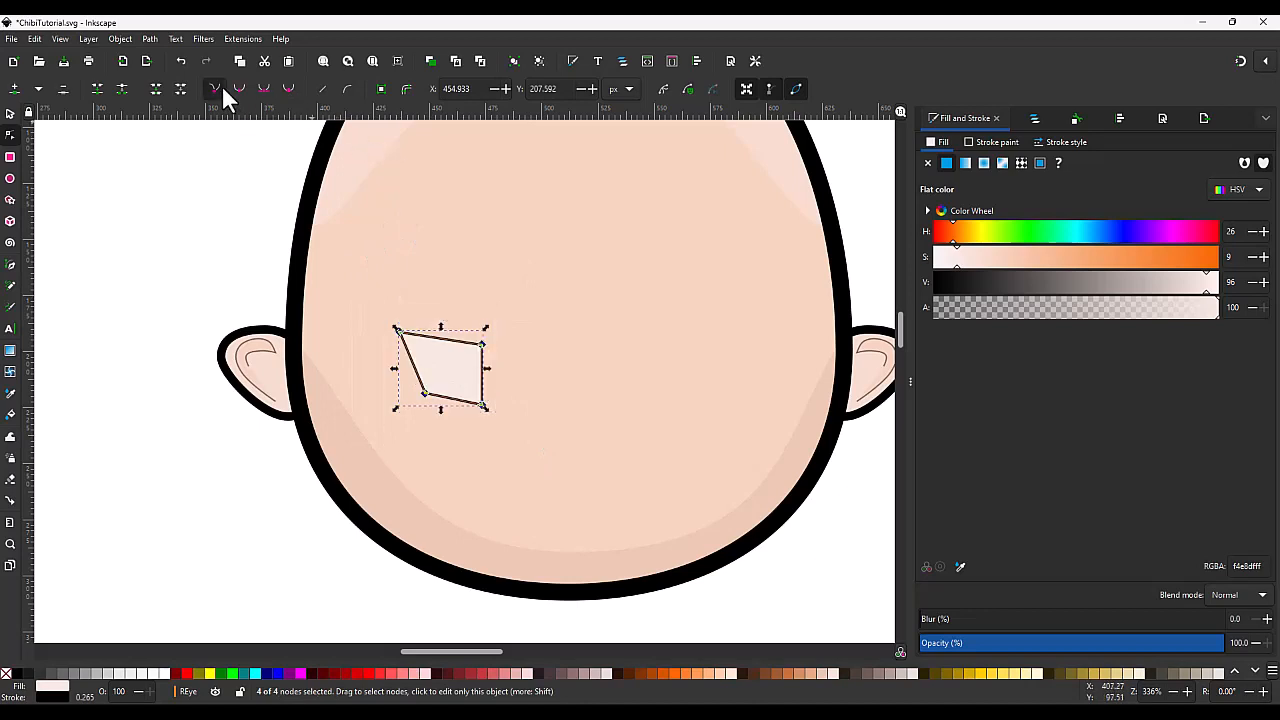
click(245, 87)
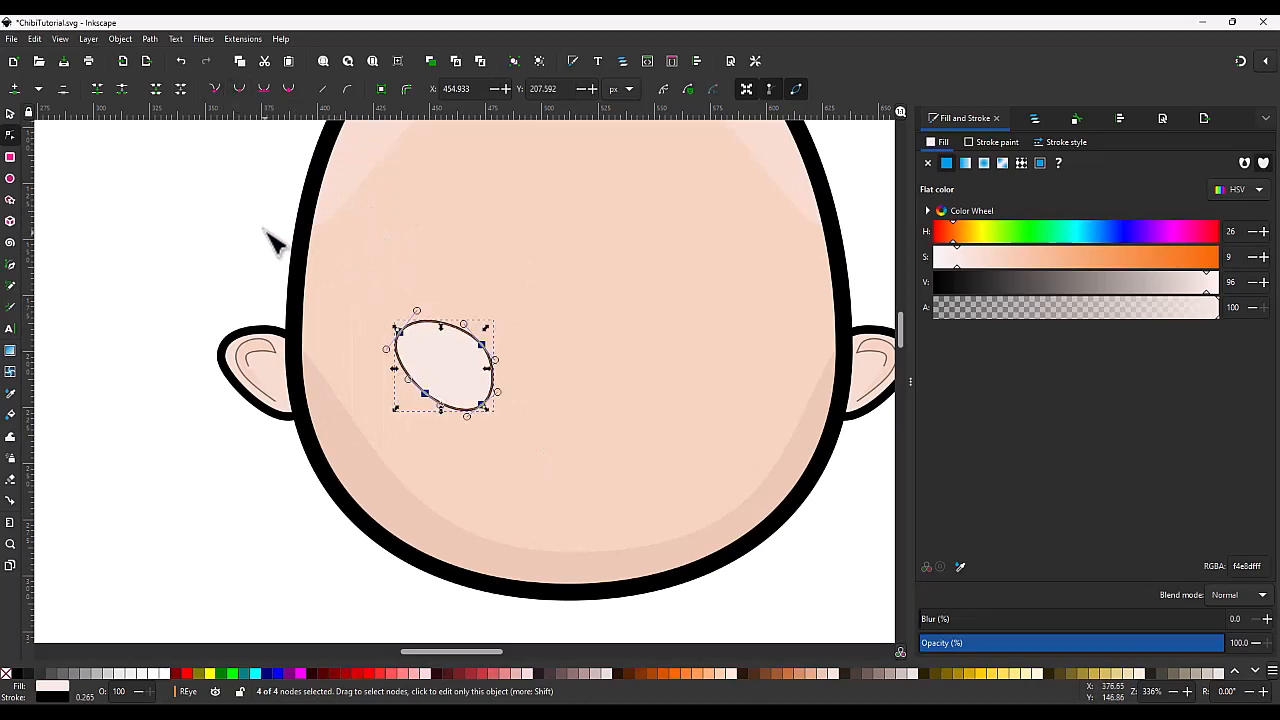
key(Escape)
click(258, 260)
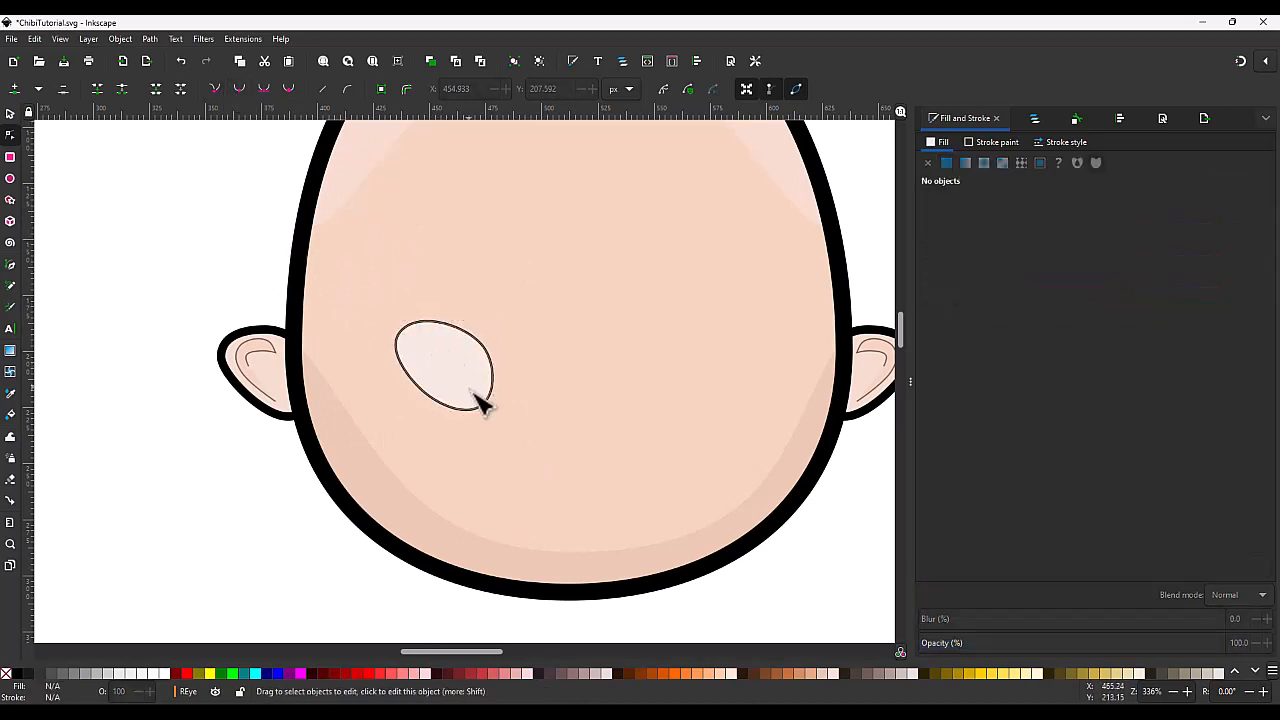
Step: Draw a circle with a radius of about 10.26 px over the eye's upper edge in the REye layer and convert it to a path
scroll(468, 389, up, 1)
scroll(486, 386, up, 1)
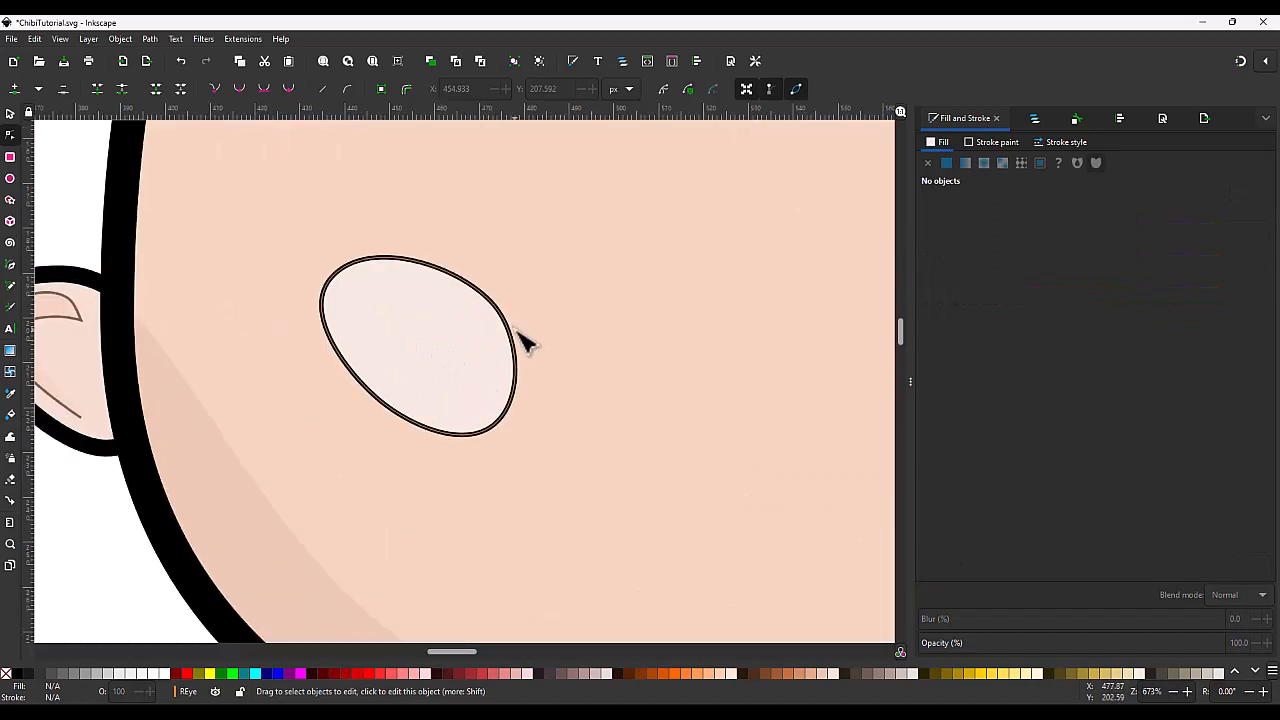
key(e)
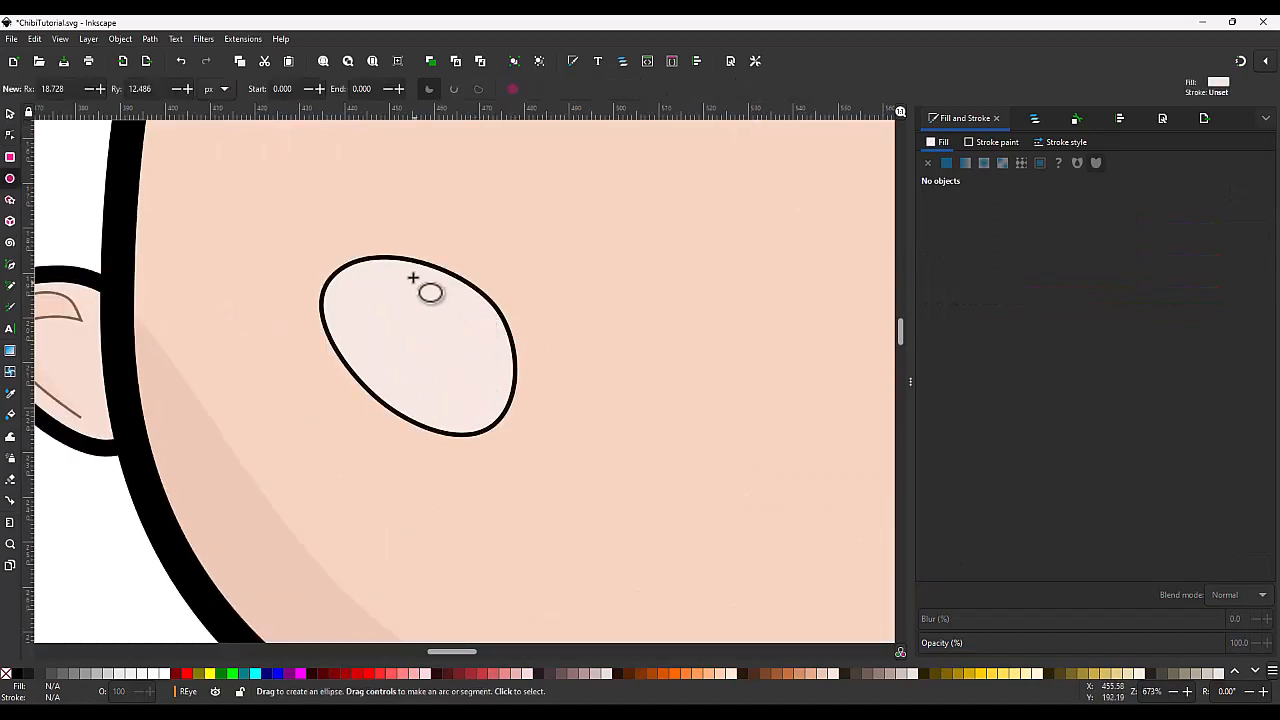
click(1036, 117)
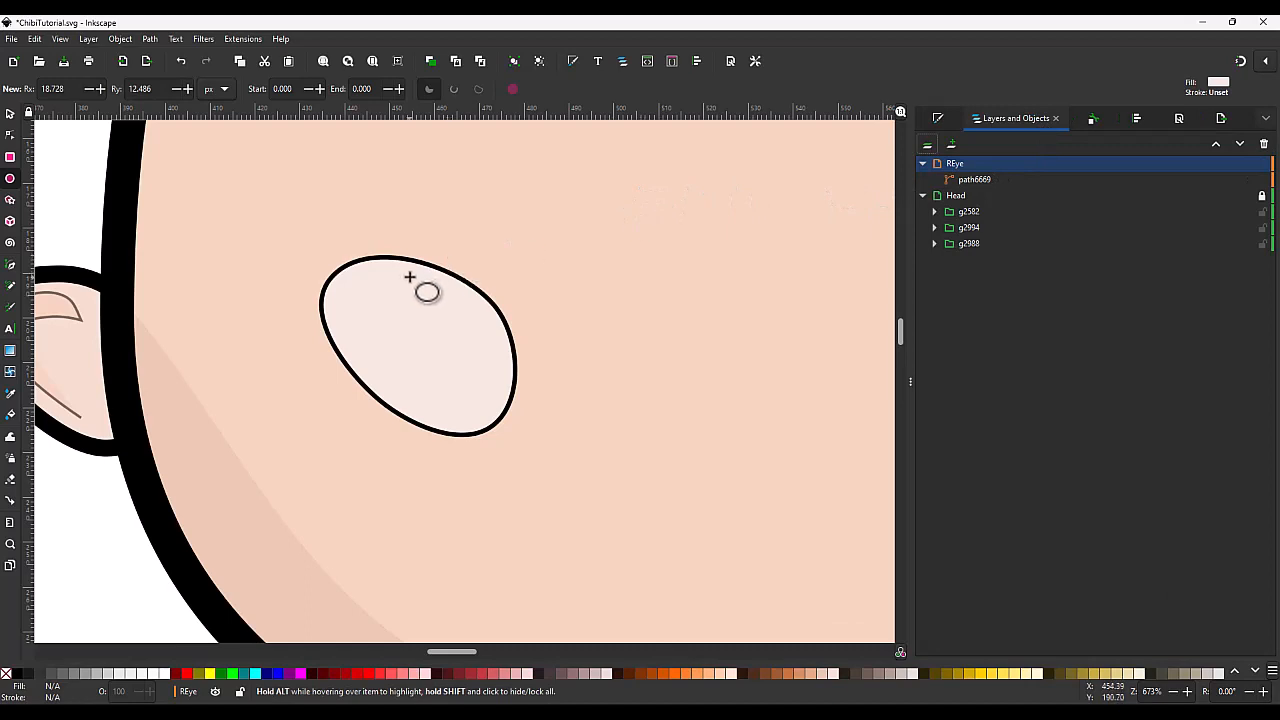
drag(413, 264, 463, 314)
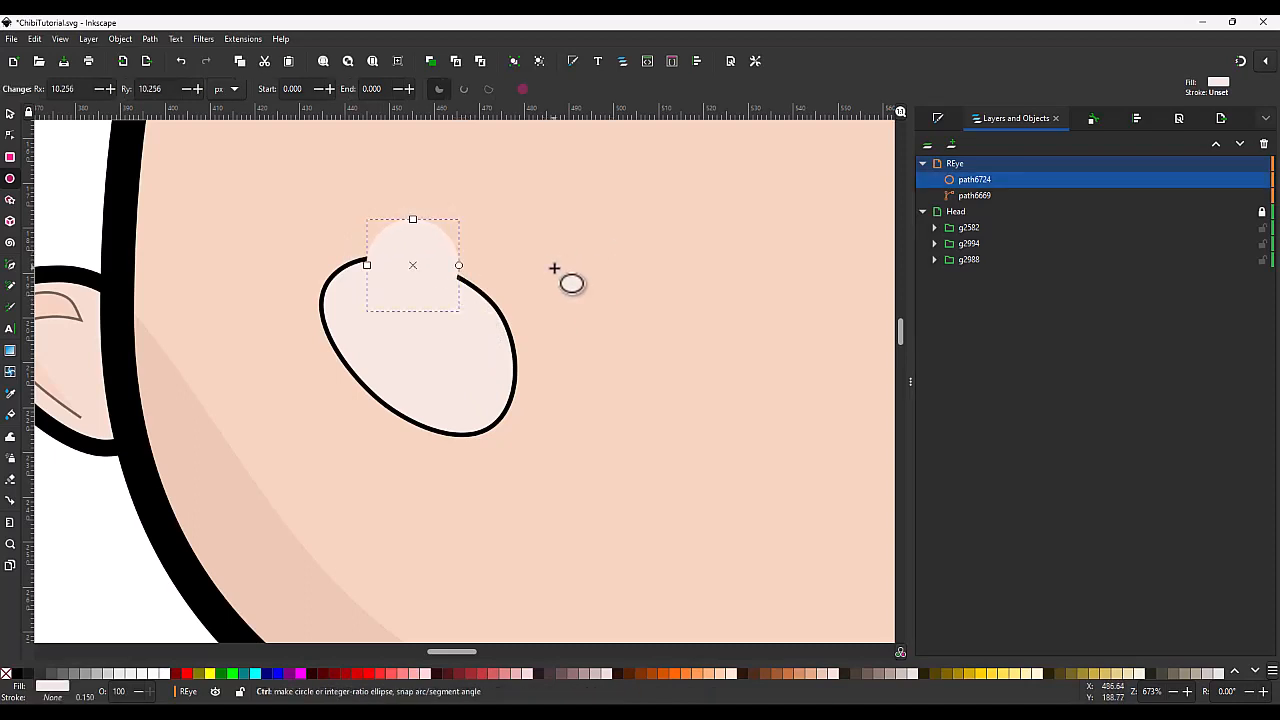
key(shift+ctrl+c)
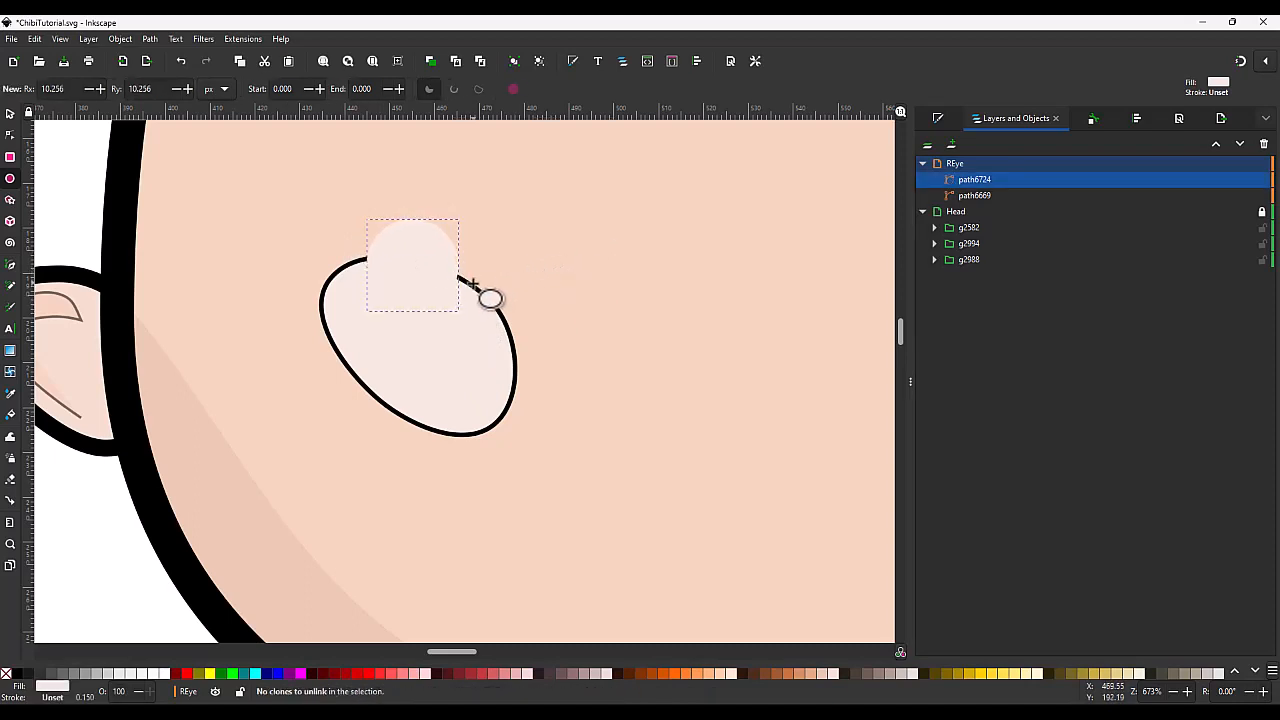
Step: Give the circle on the eye's upper edge a flat green fill with hue 126 and saturation 67
key(s)
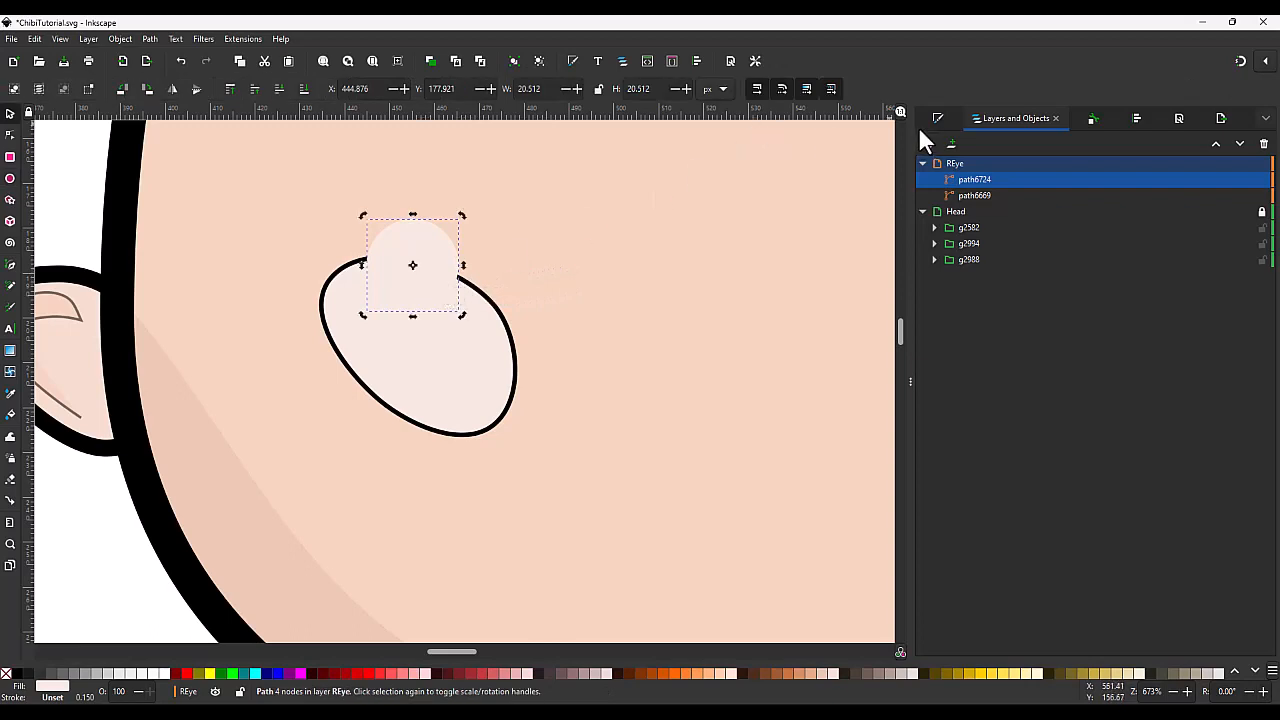
click(937, 118)
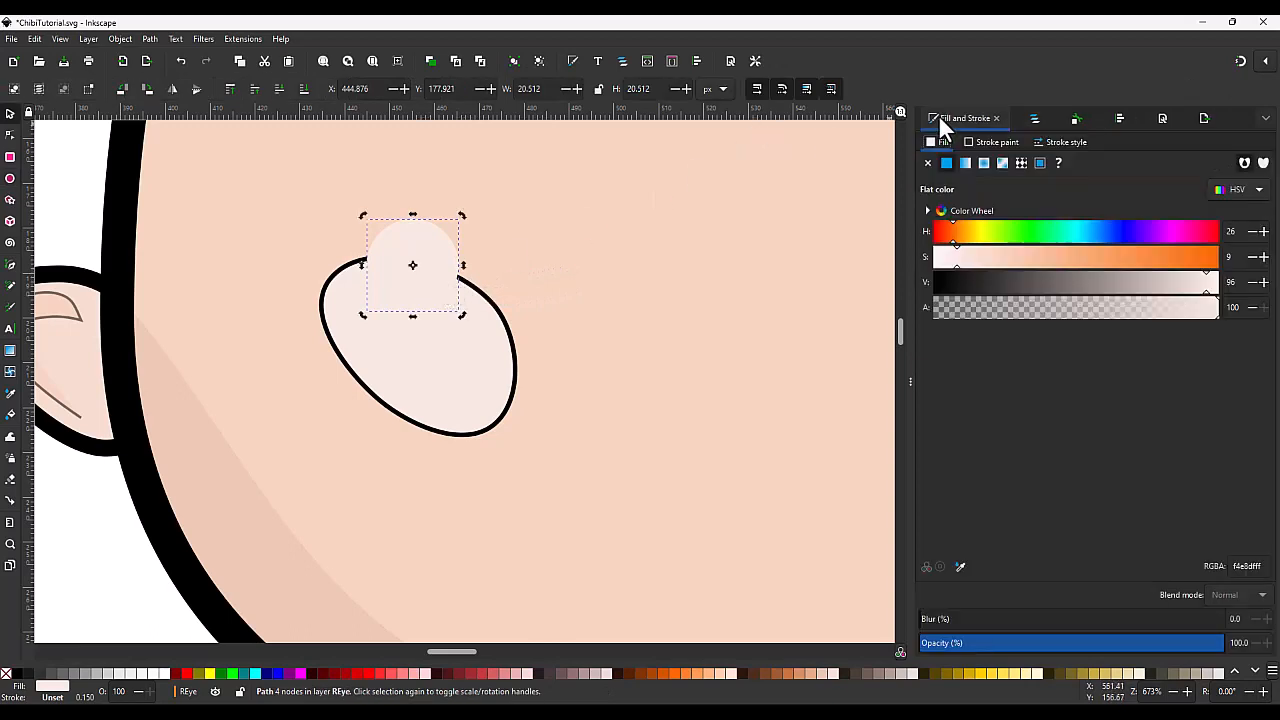
click(964, 163)
click(985, 161)
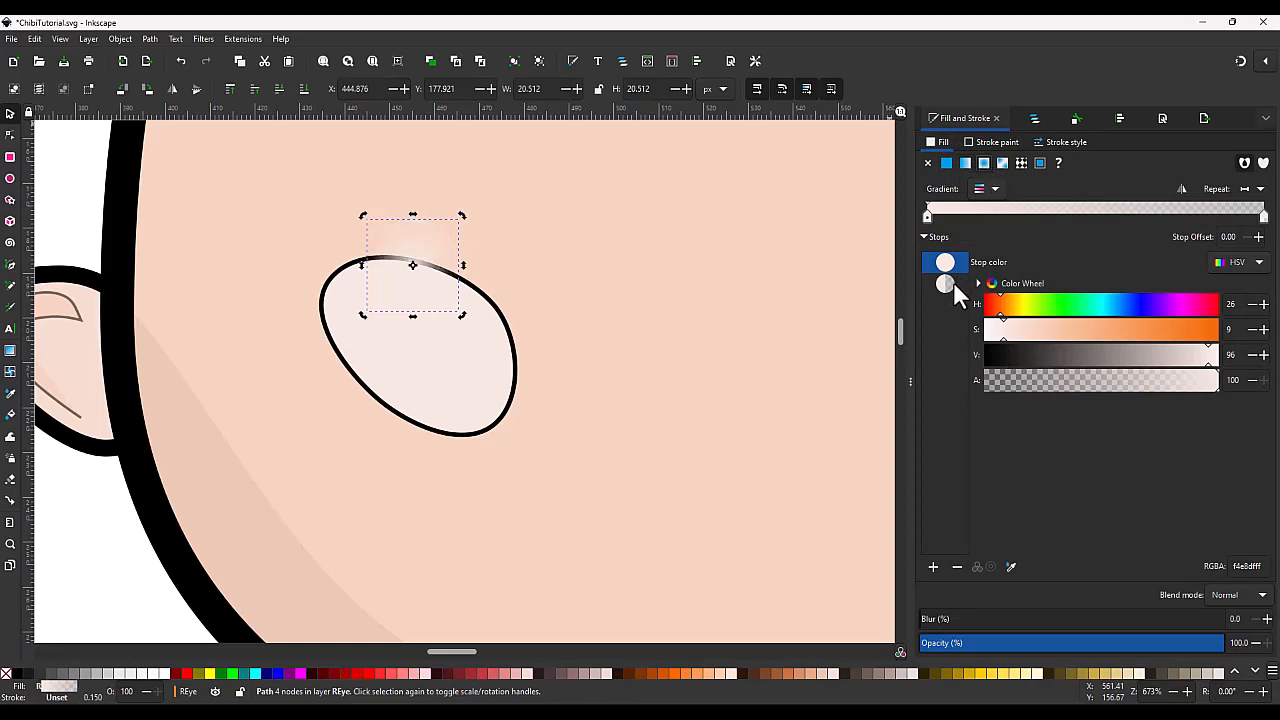
click(946, 163)
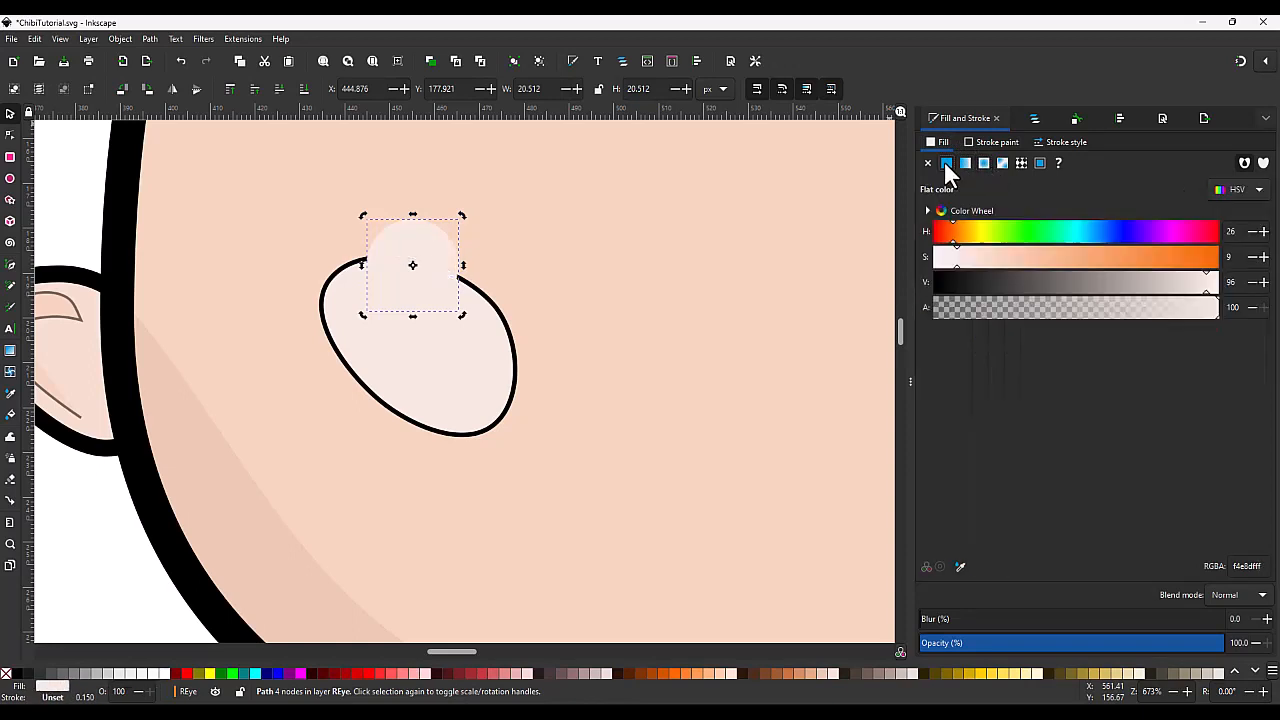
click(1033, 233)
click(1125, 262)
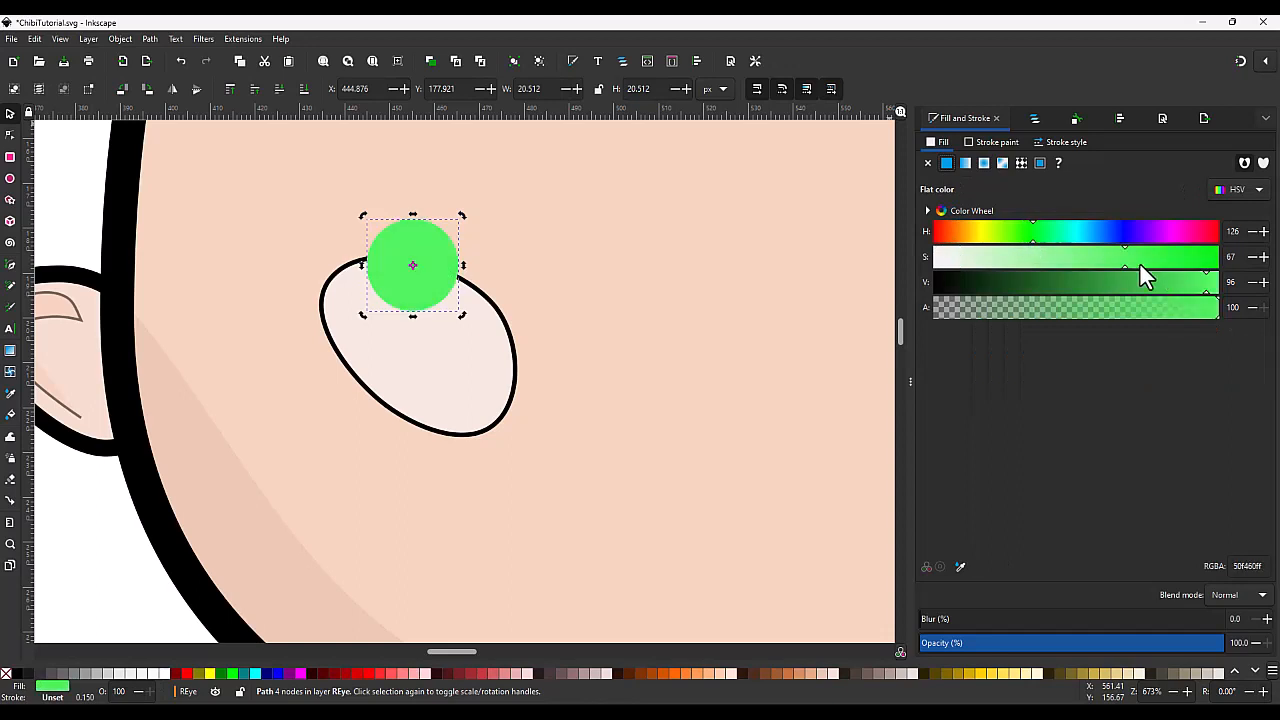
Step: Raise the circle's saturation to 93 and change its fill to a radial gradient with the outer stop's alpha at 100
drag(1140, 266, 1200, 264)
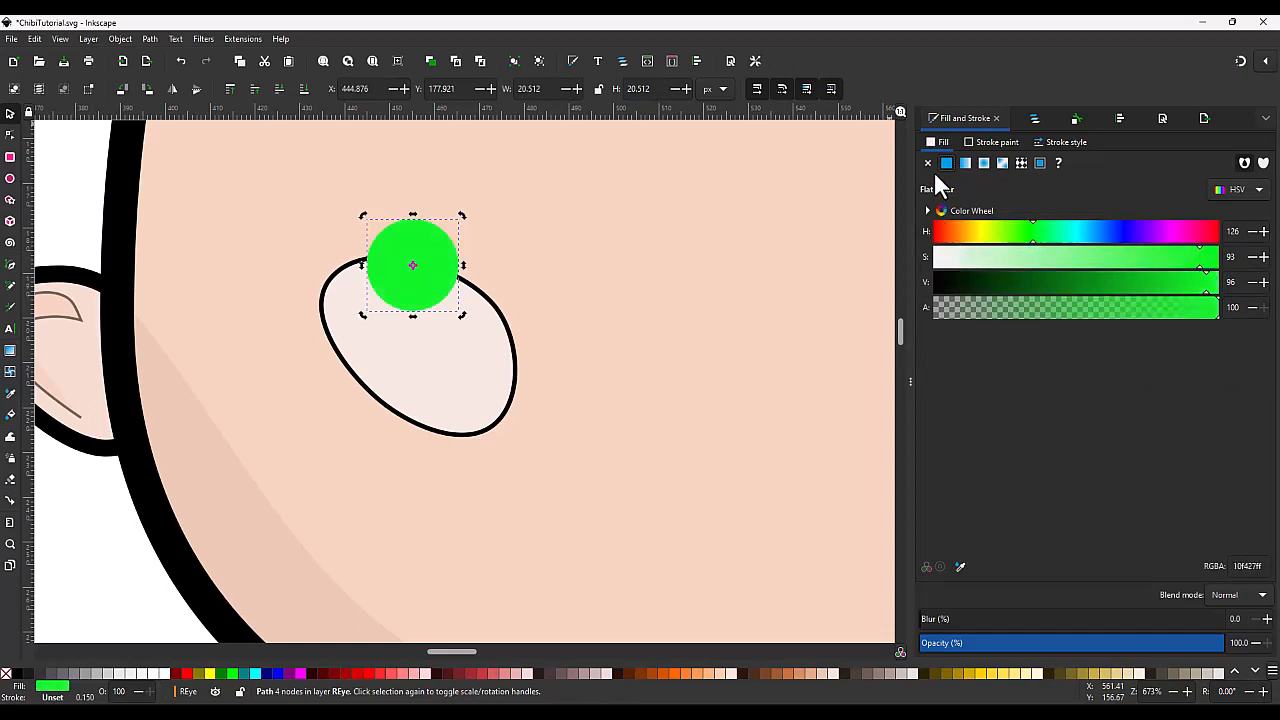
click(983, 163)
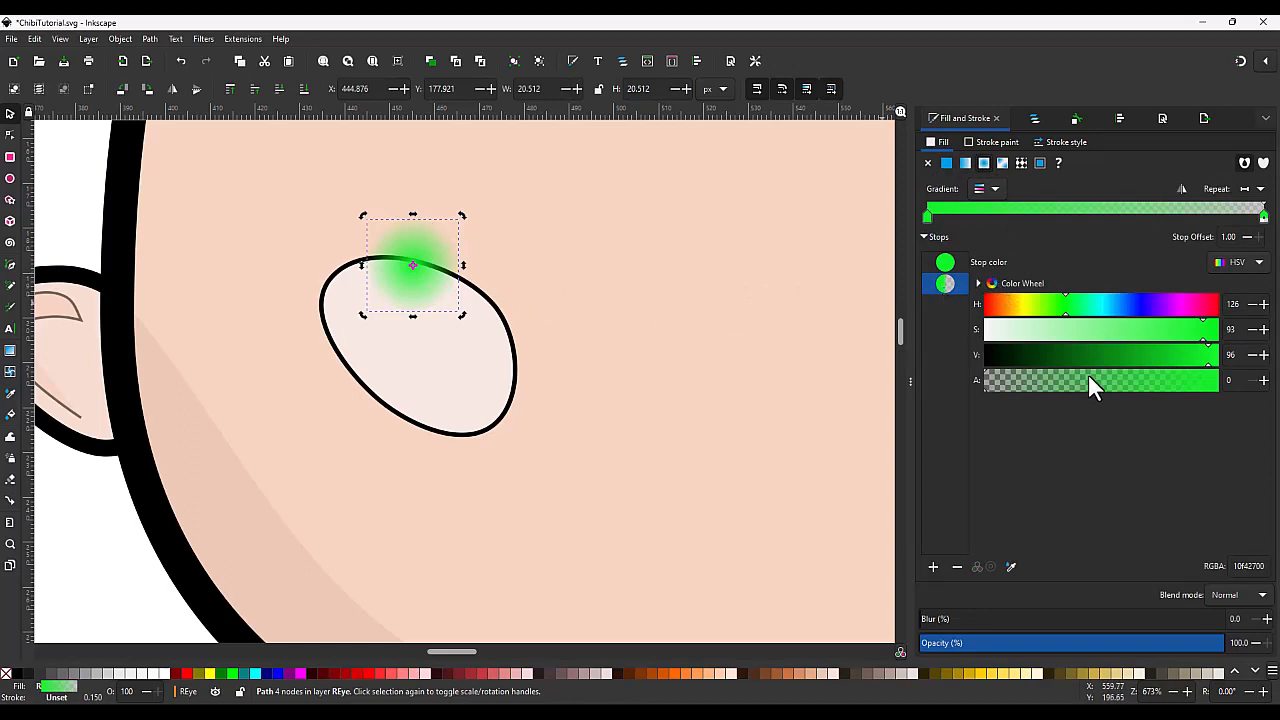
drag(1031, 380, 1220, 380)
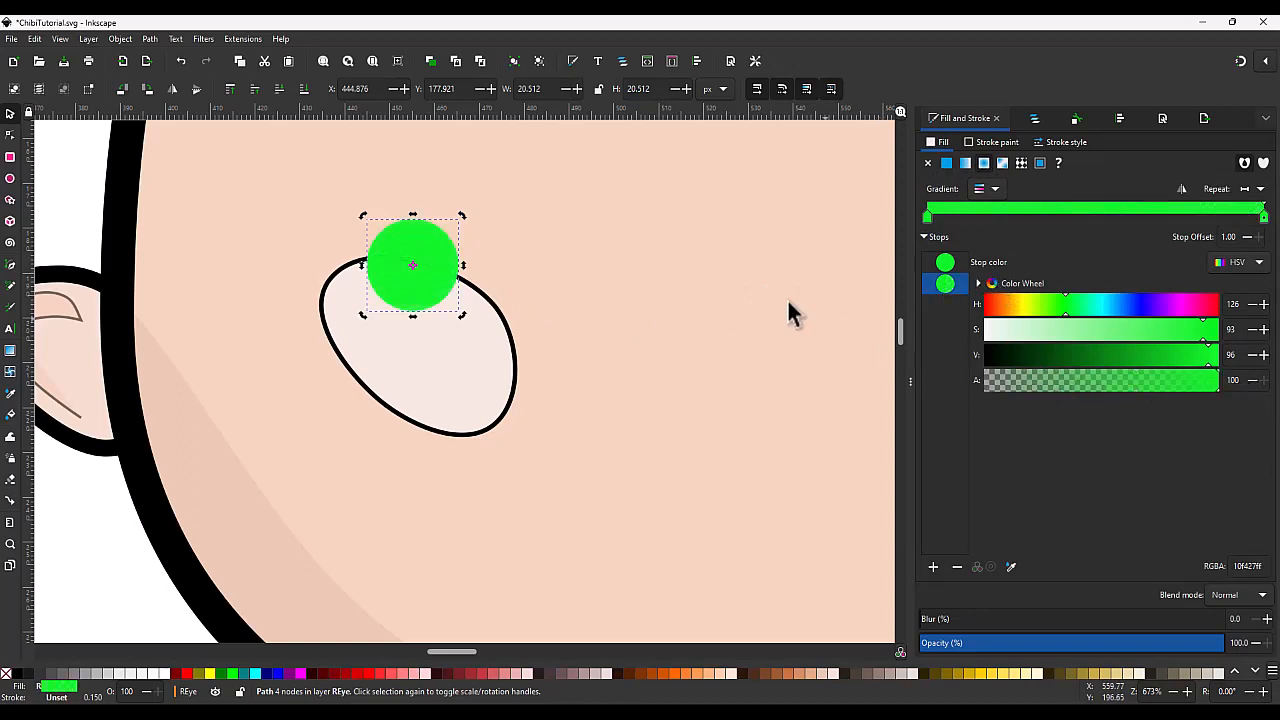
Step: Move the iris inside the eye to about X 454.4, Y 191.7 px and add three stops to its radial gradient
drag(432, 292, 475, 344)
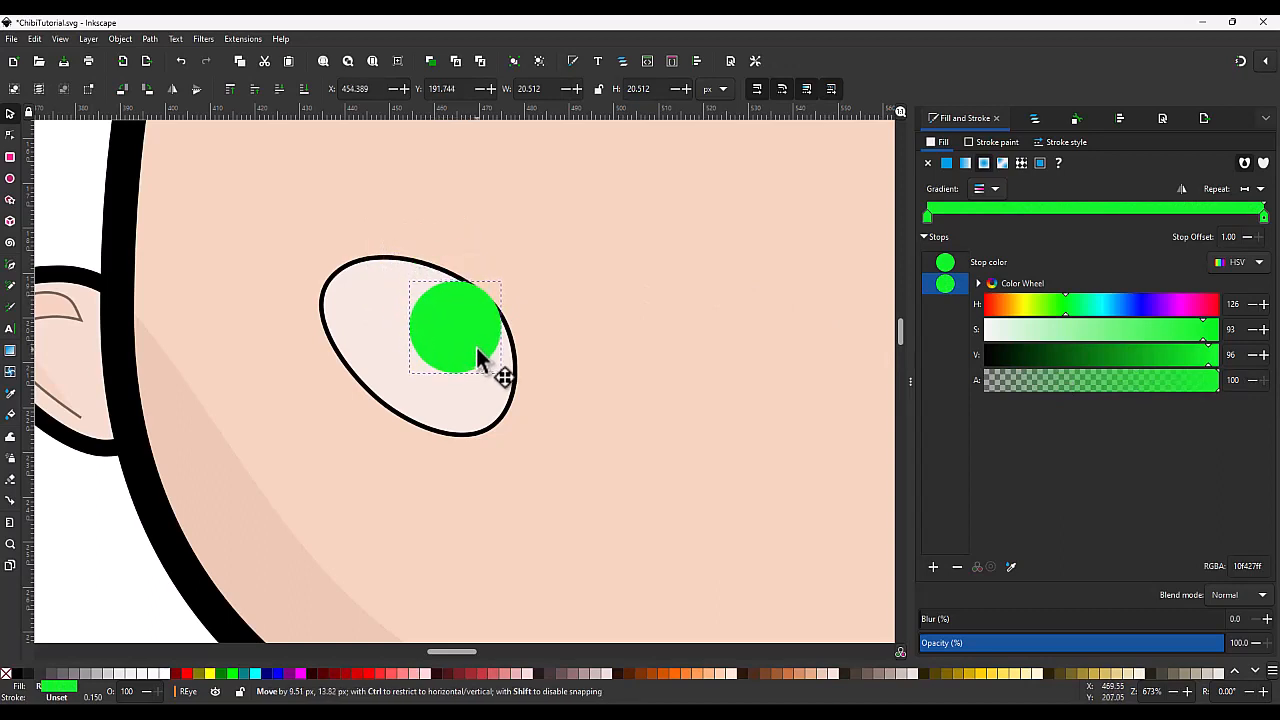
scroll(467, 323, up, 2)
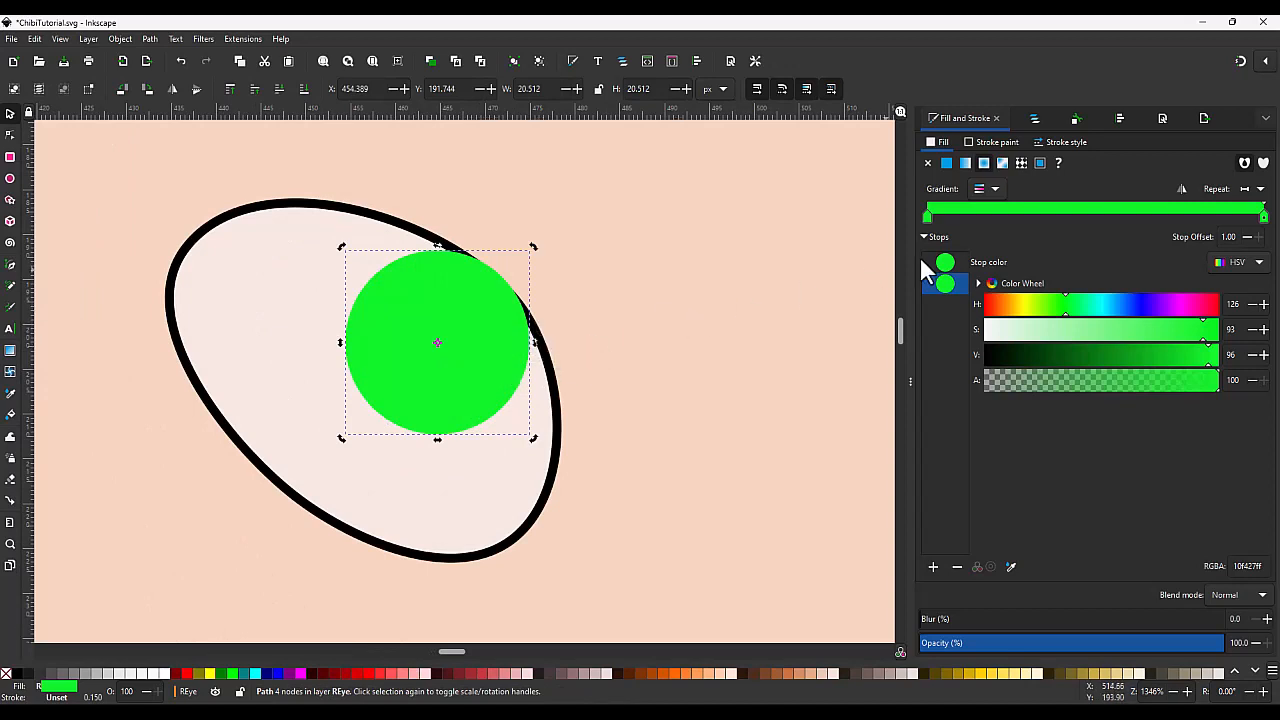
click(932, 567)
click(932, 567)
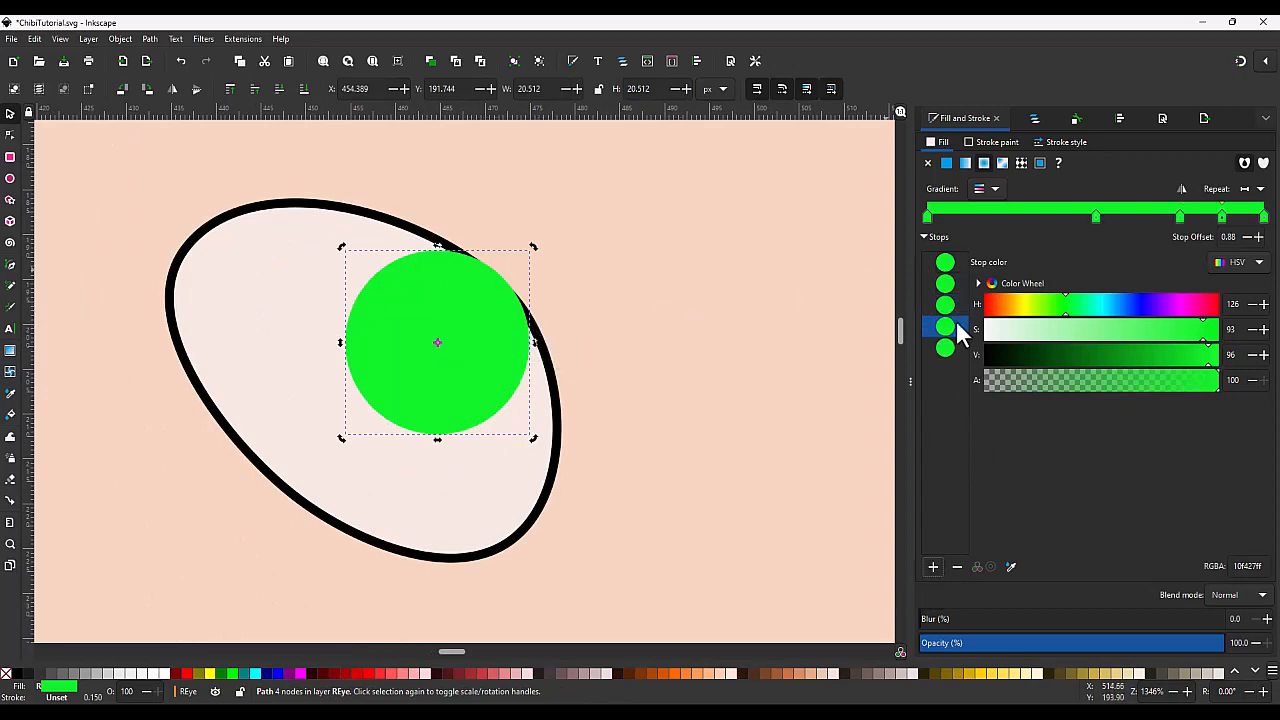
Step: Make the iris gradient's centre stop black and move the second stop inward to offset 0.38
click(945, 266)
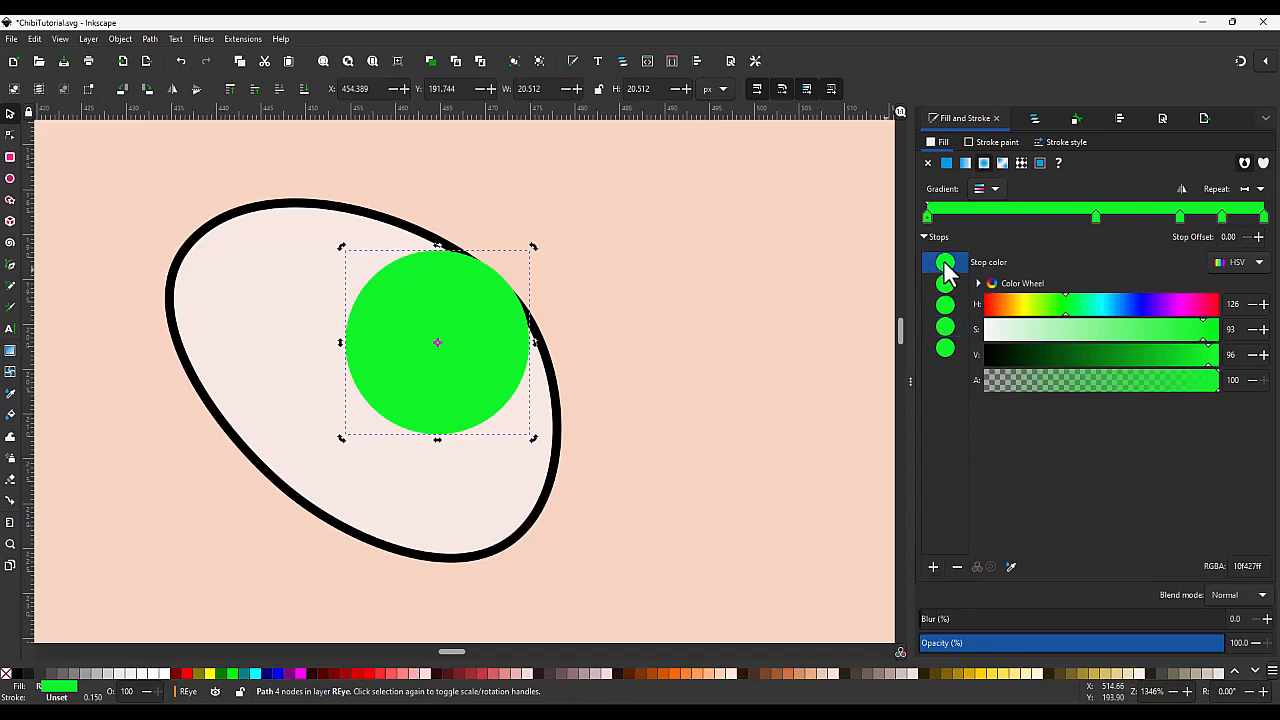
key(g)
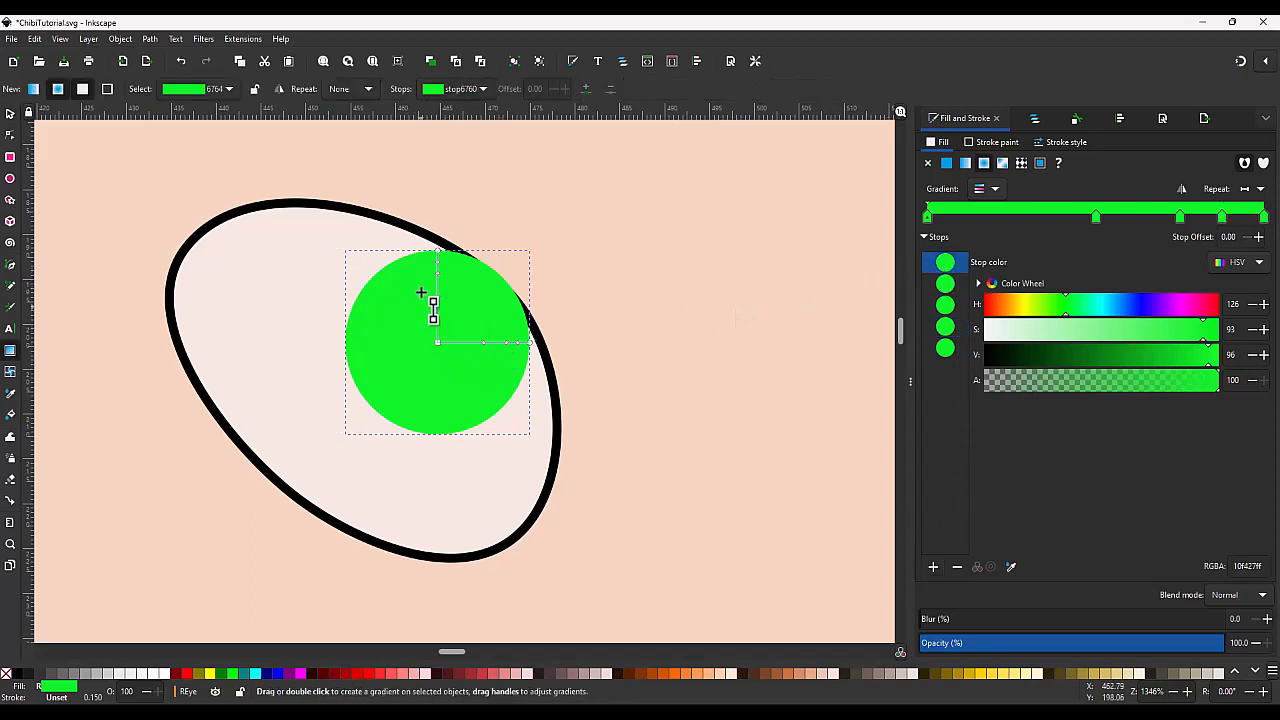
scroll(448, 306, up, 1)
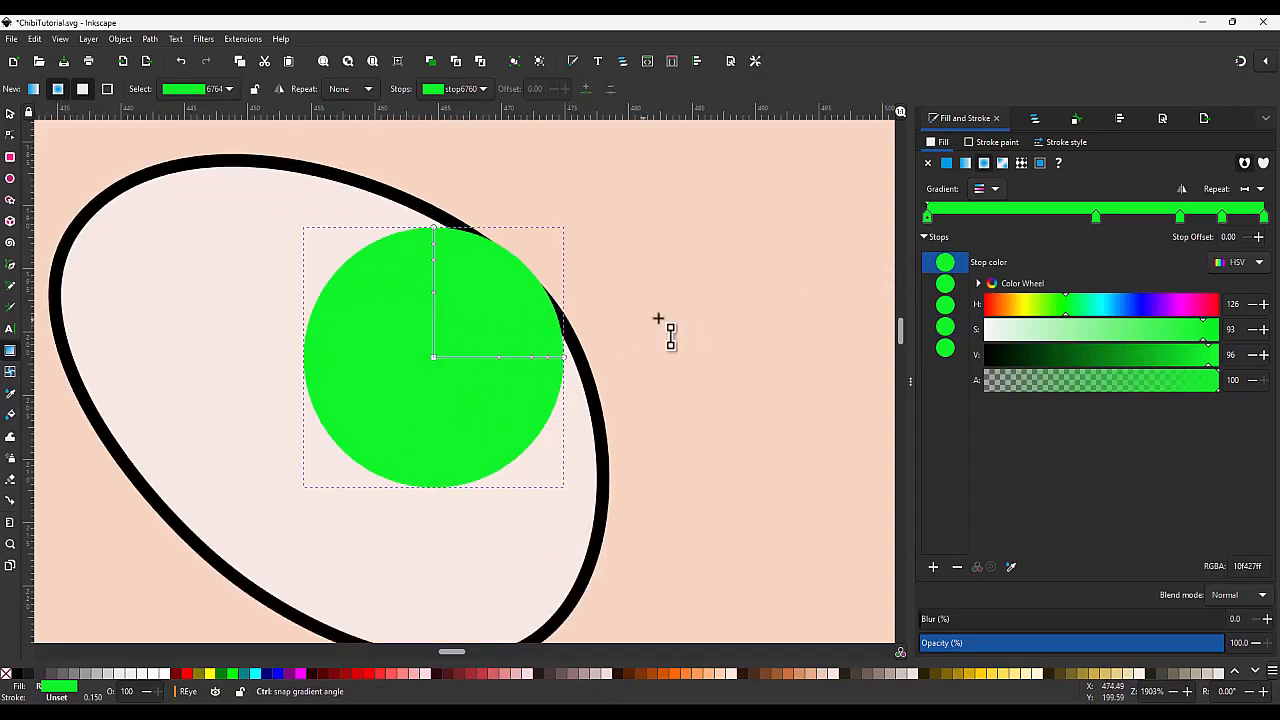
drag(1044, 357, 954, 351)
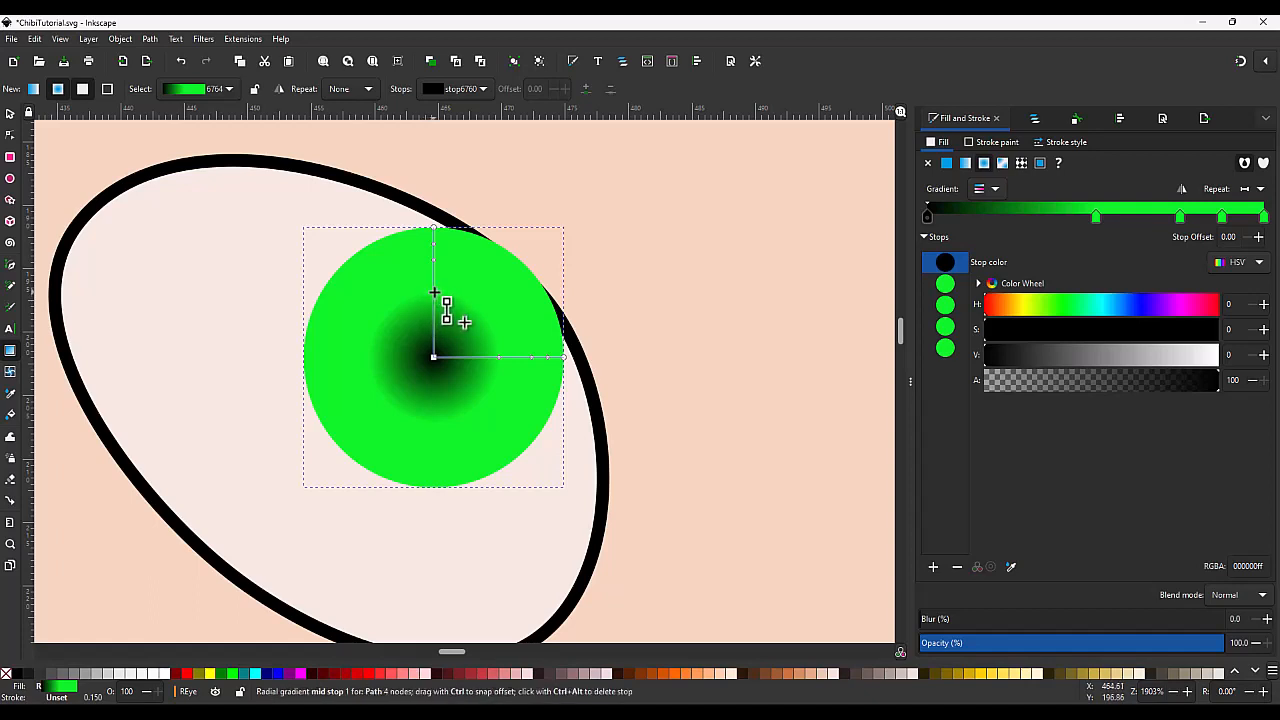
drag(434, 293, 435, 309)
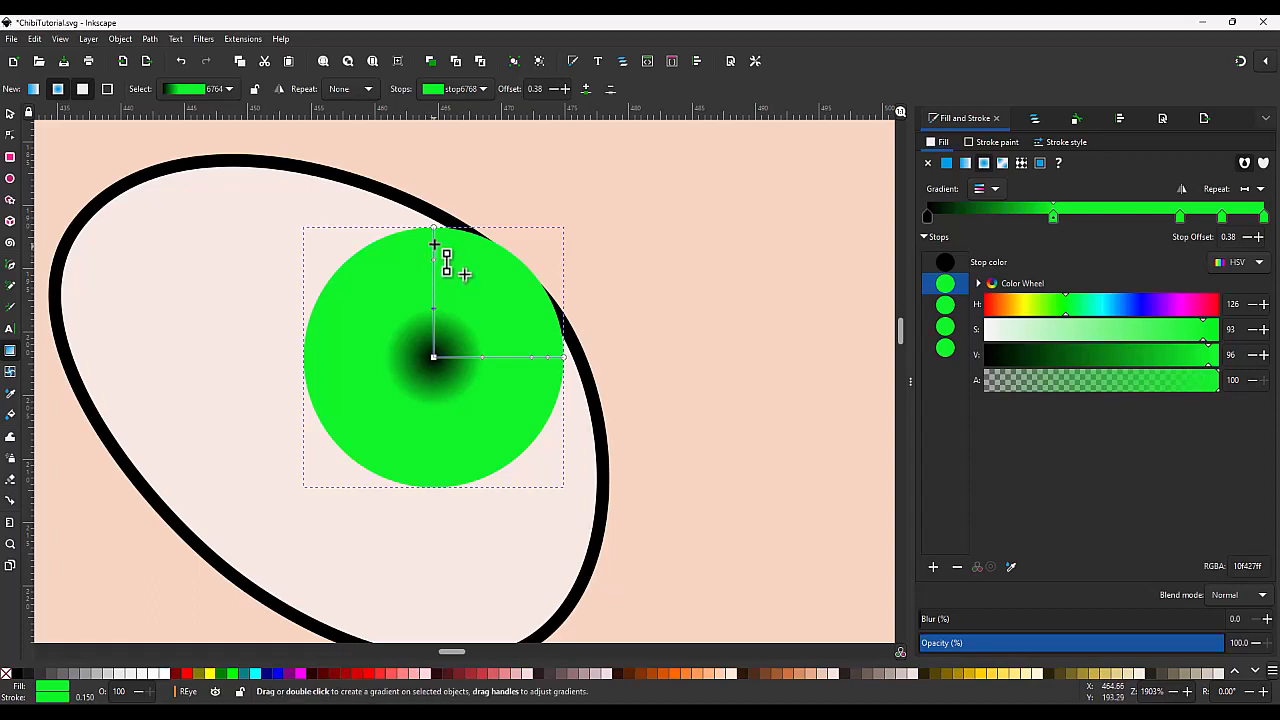
Step: Make the iris gradient's outermost stop black and darken the fourth stop to a green with value 22
click(945, 349)
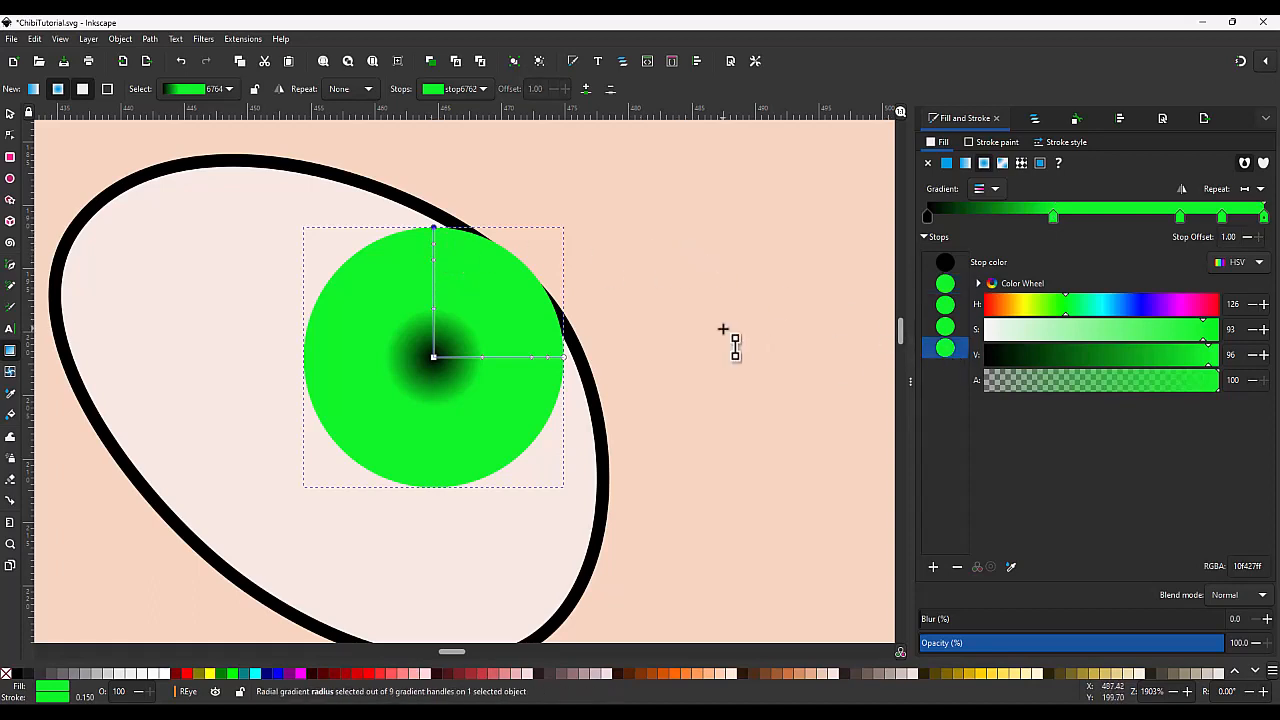
drag(1043, 356, 985, 356)
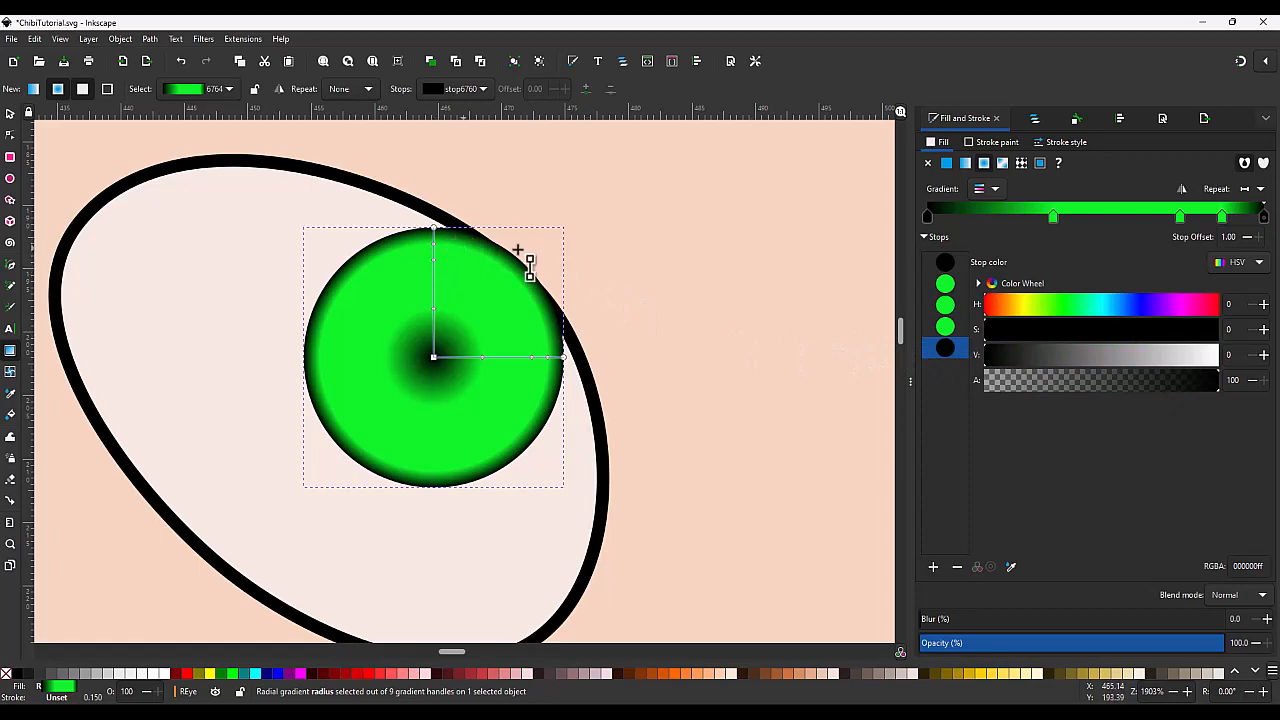
click(946, 330)
click(1046, 356)
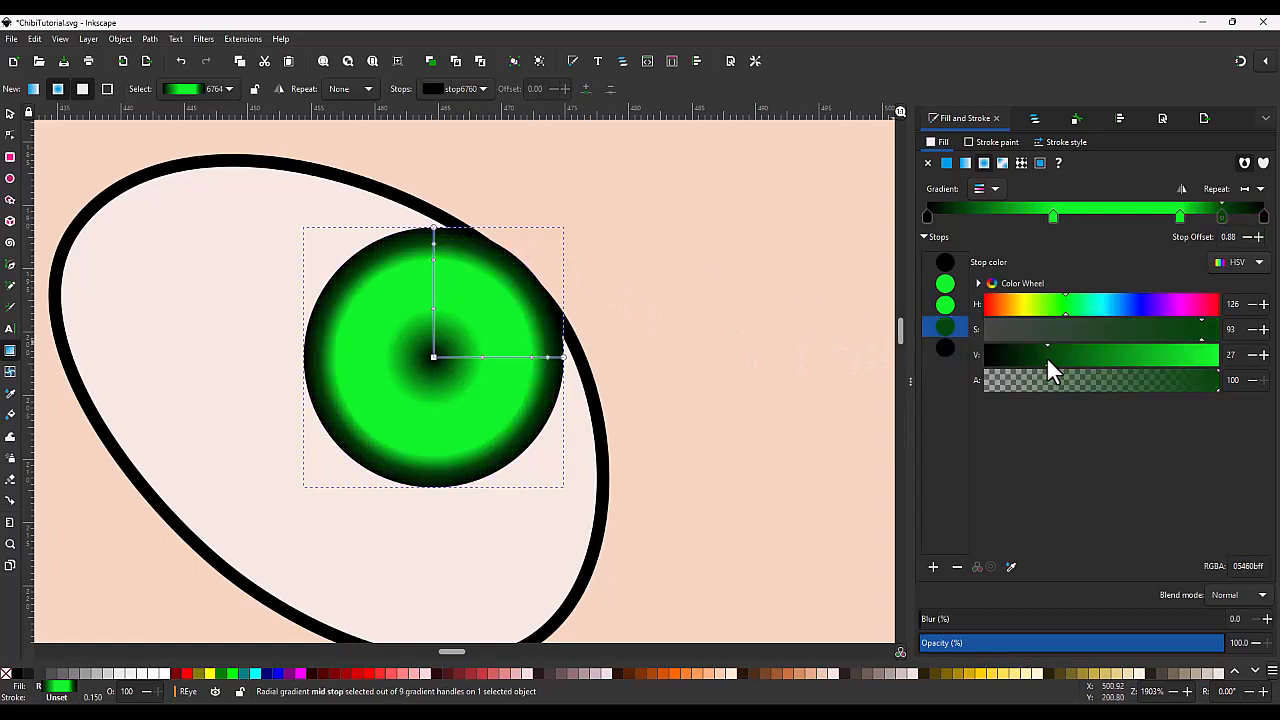
drag(1041, 356, 1034, 355)
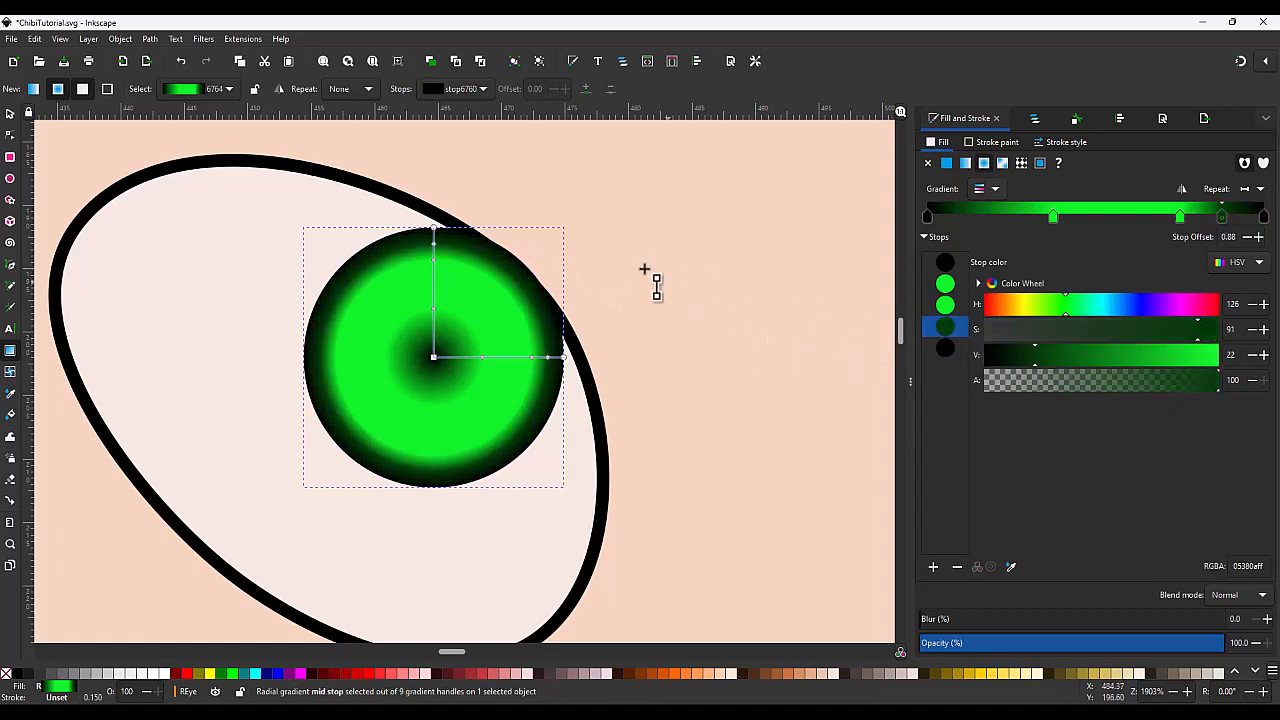
Step: Move the dark green fourth stop outward to offset 0.92 and lower its value to 18
scroll(438, 250, up, 2)
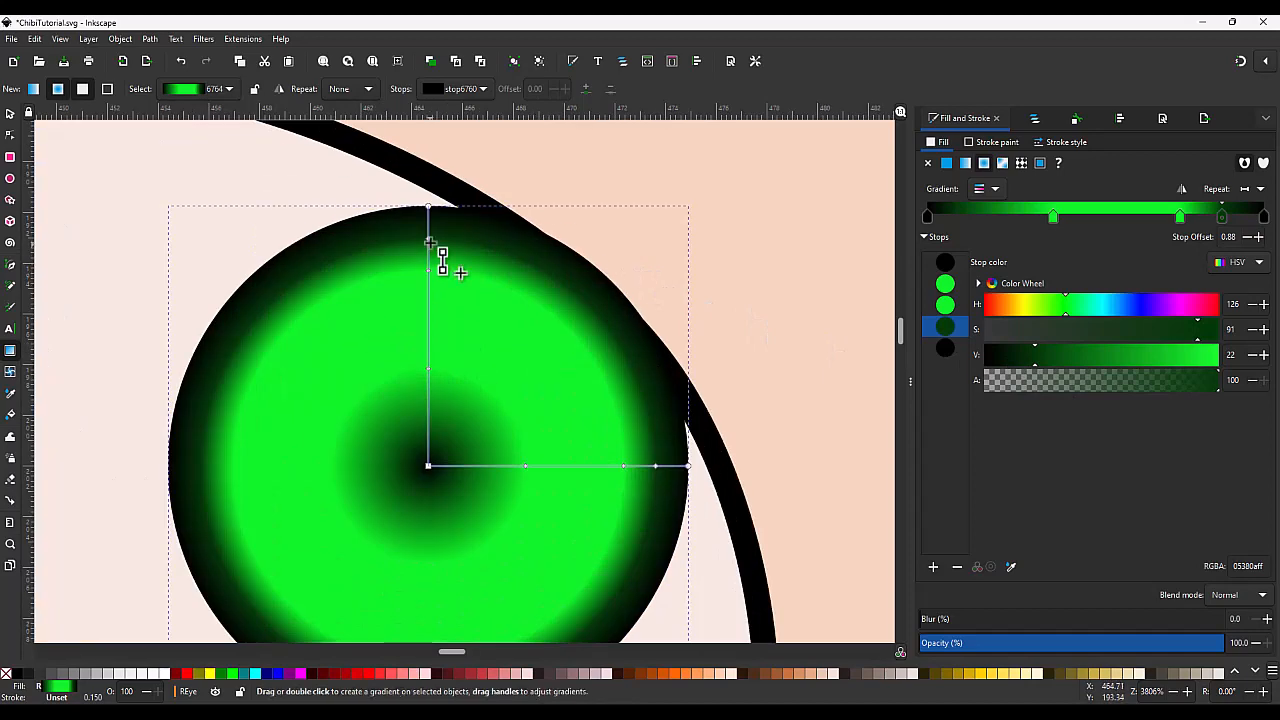
drag(429, 241, 429, 229)
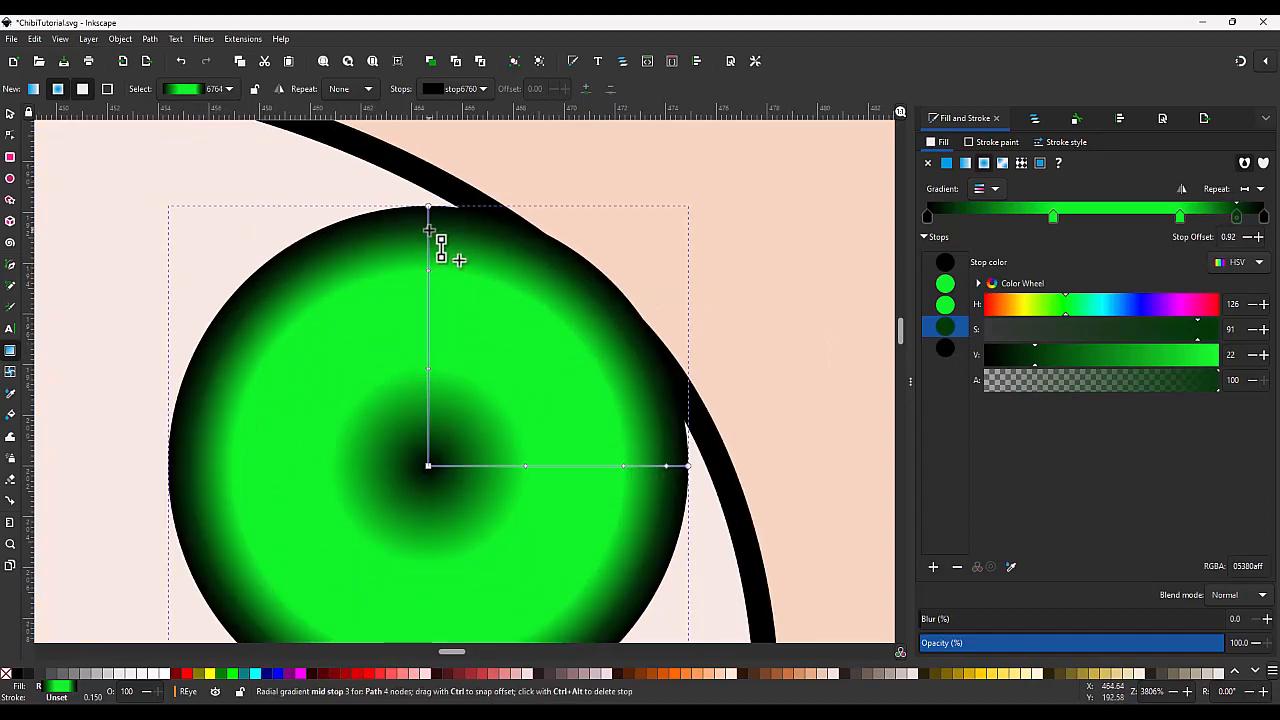
scroll(534, 354, down, 4)
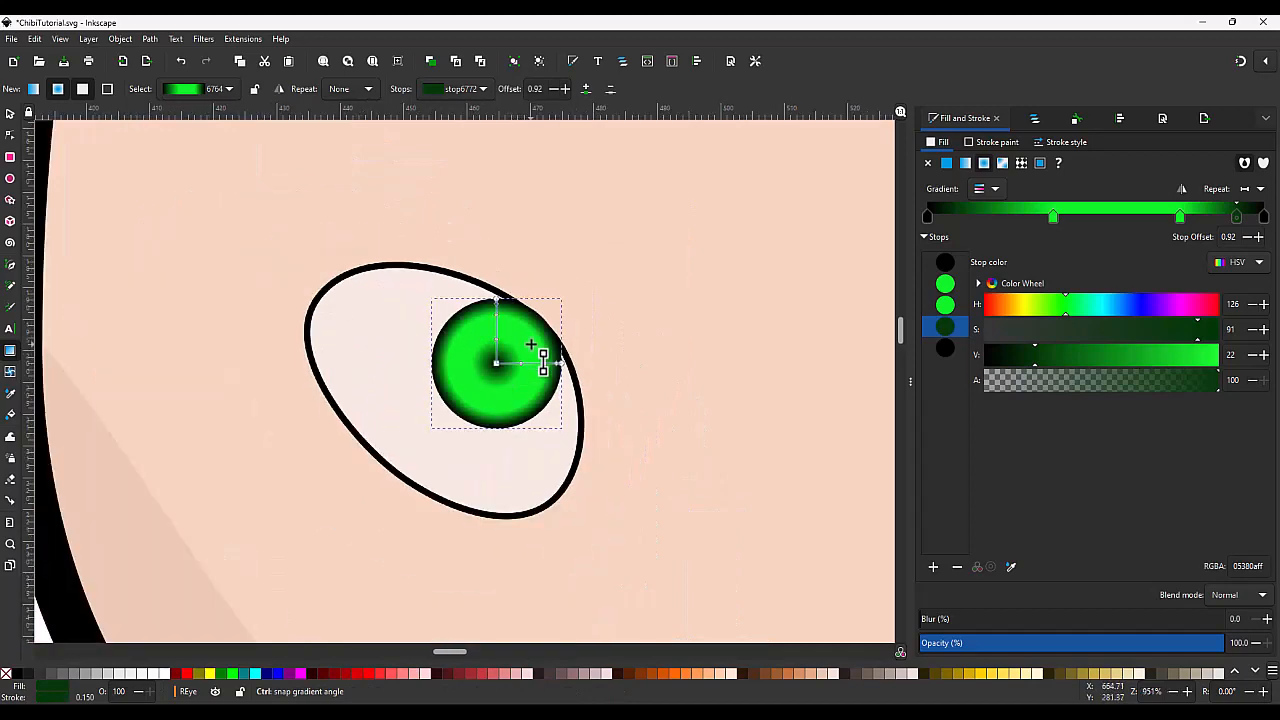
scroll(520, 355, up, 2)
scroll(500, 347, up, 1)
scroll(486, 380, up, 1)
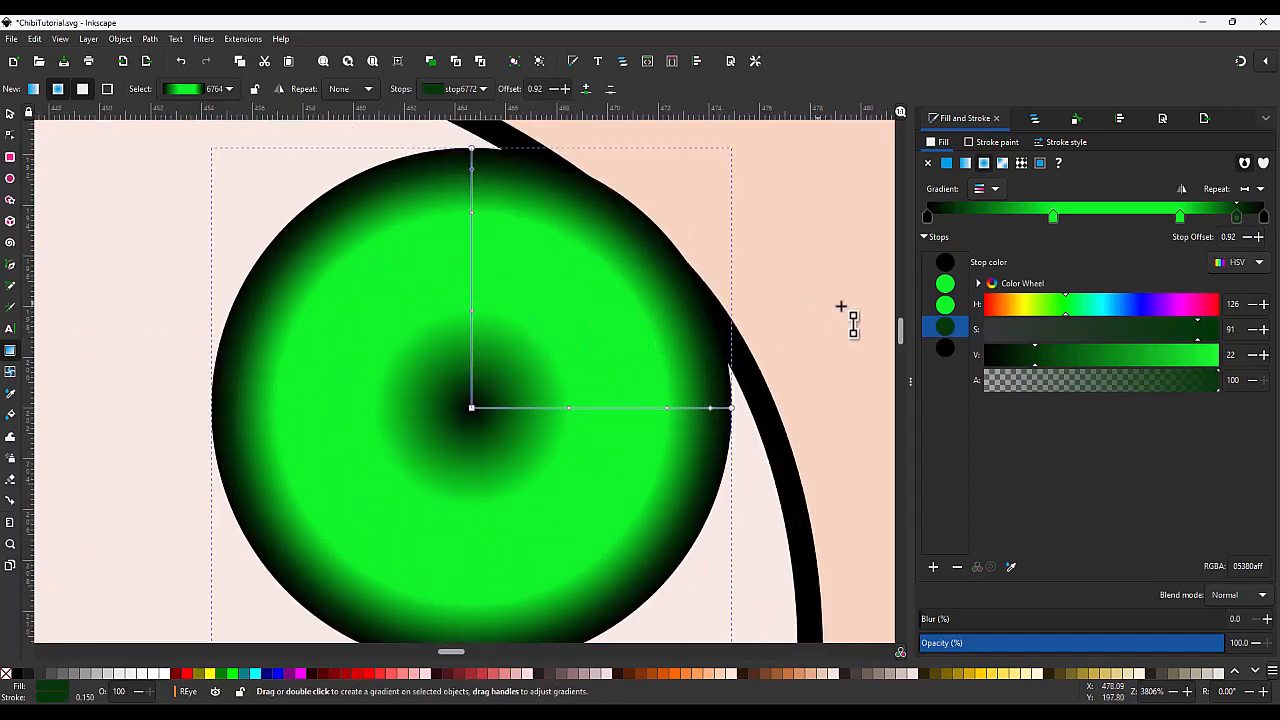
drag(1032, 356, 1005, 354)
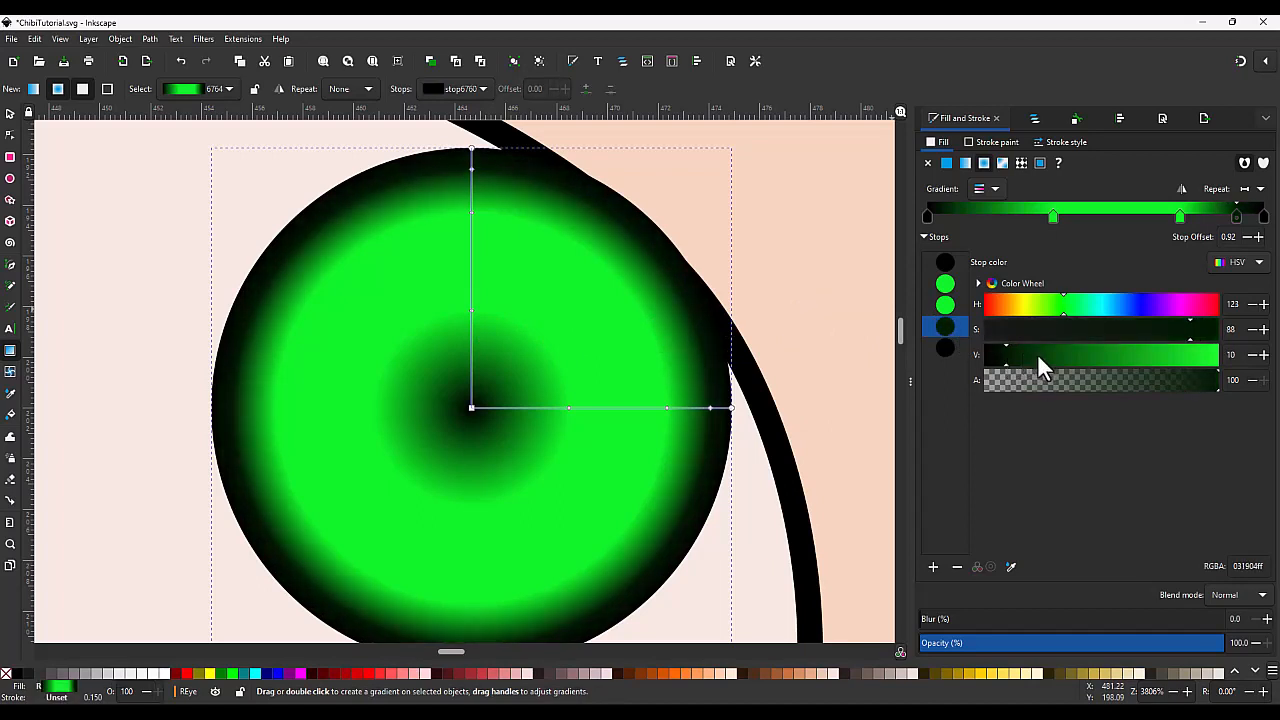
drag(1025, 357, 1019, 358)
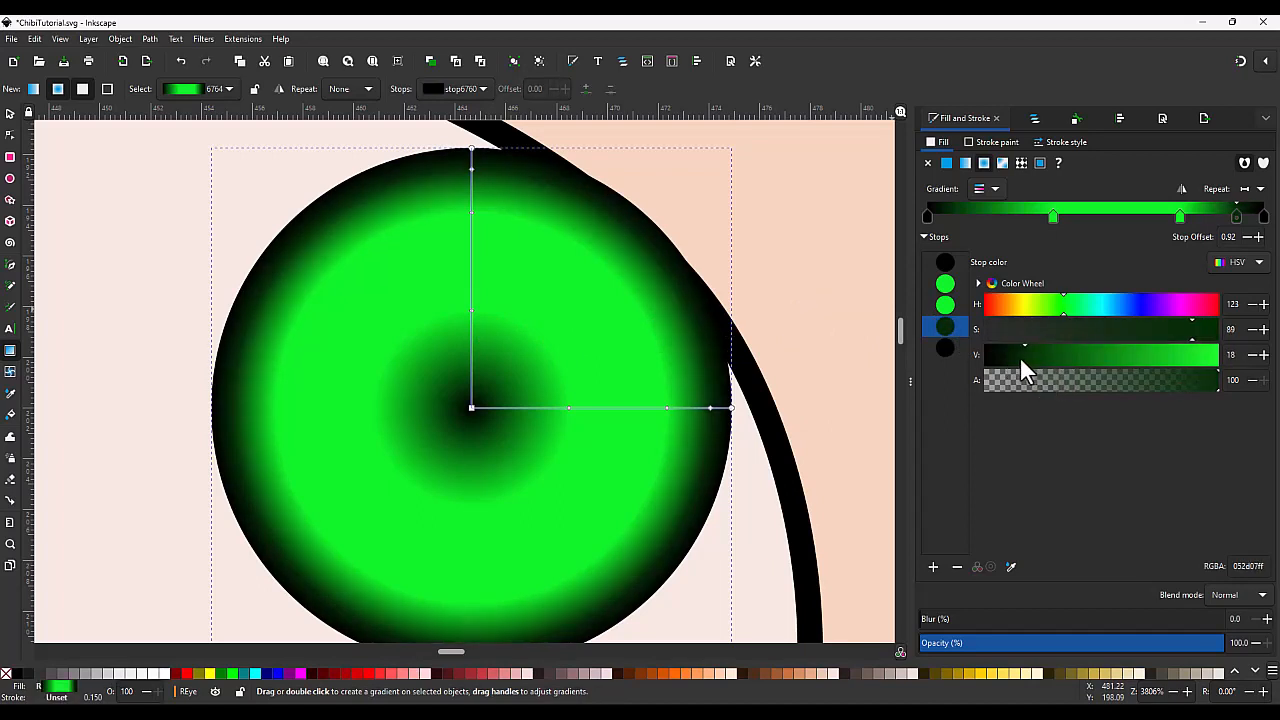
Step: Make the iris gradient's second stop black and move it inward to offset 0.21 to form a small pupil
click(945, 285)
click(945, 263)
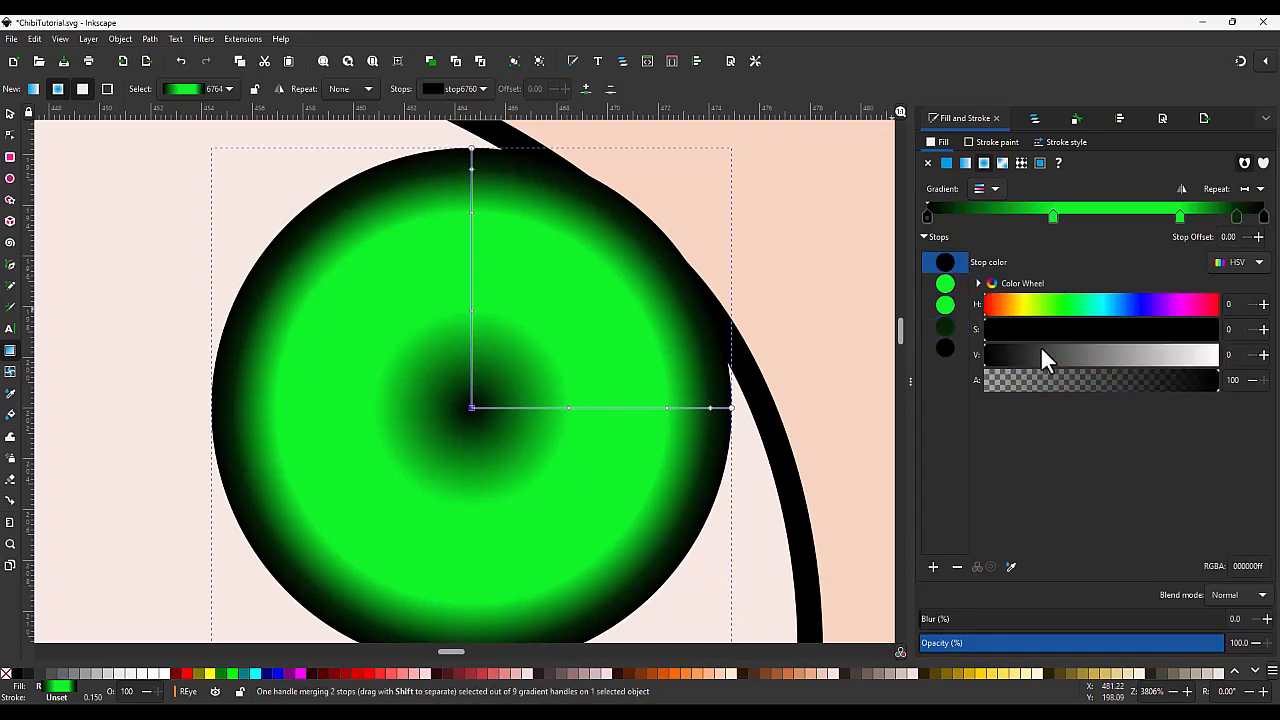
drag(1041, 347, 977, 357)
click(945, 285)
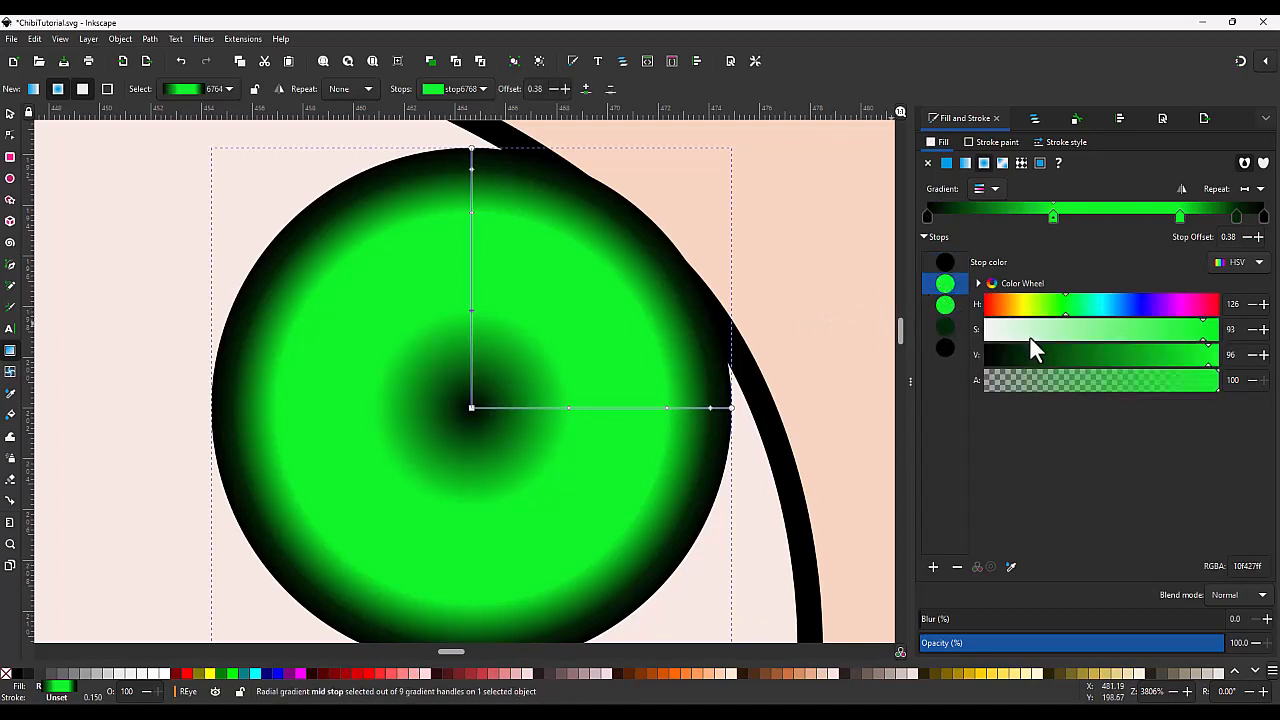
drag(1111, 354, 960, 346)
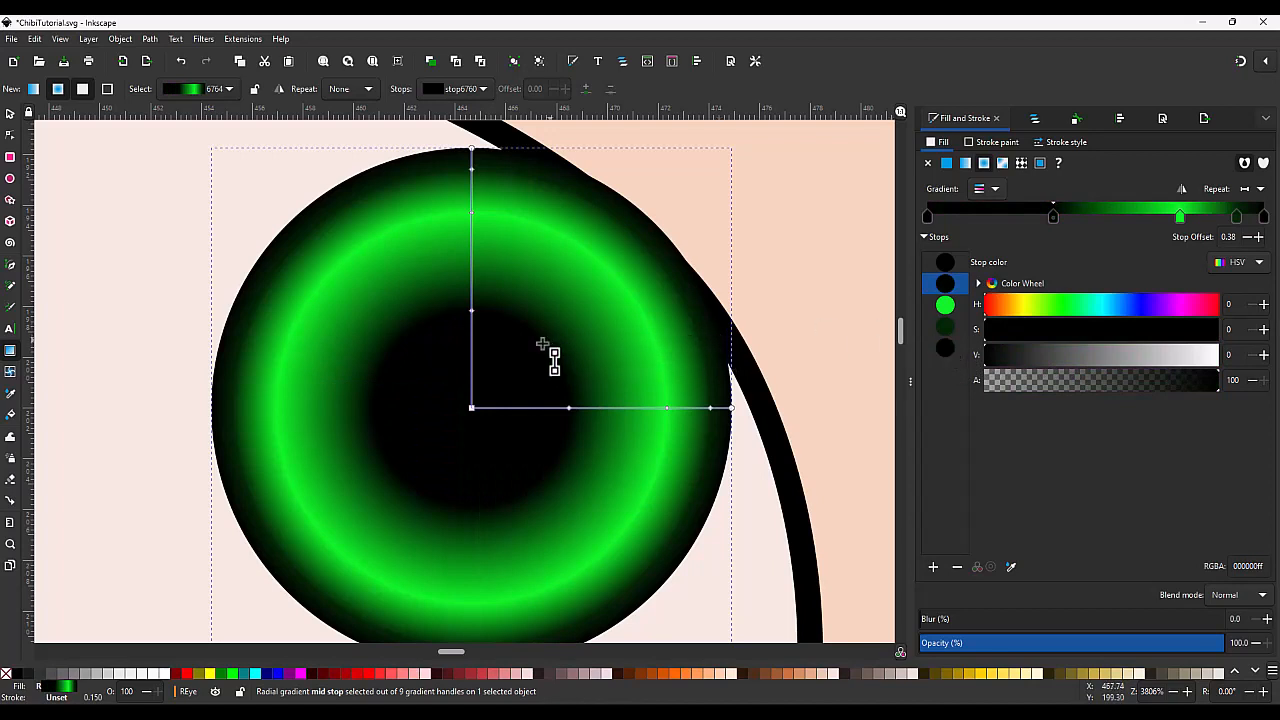
drag(590, 420, 532, 422)
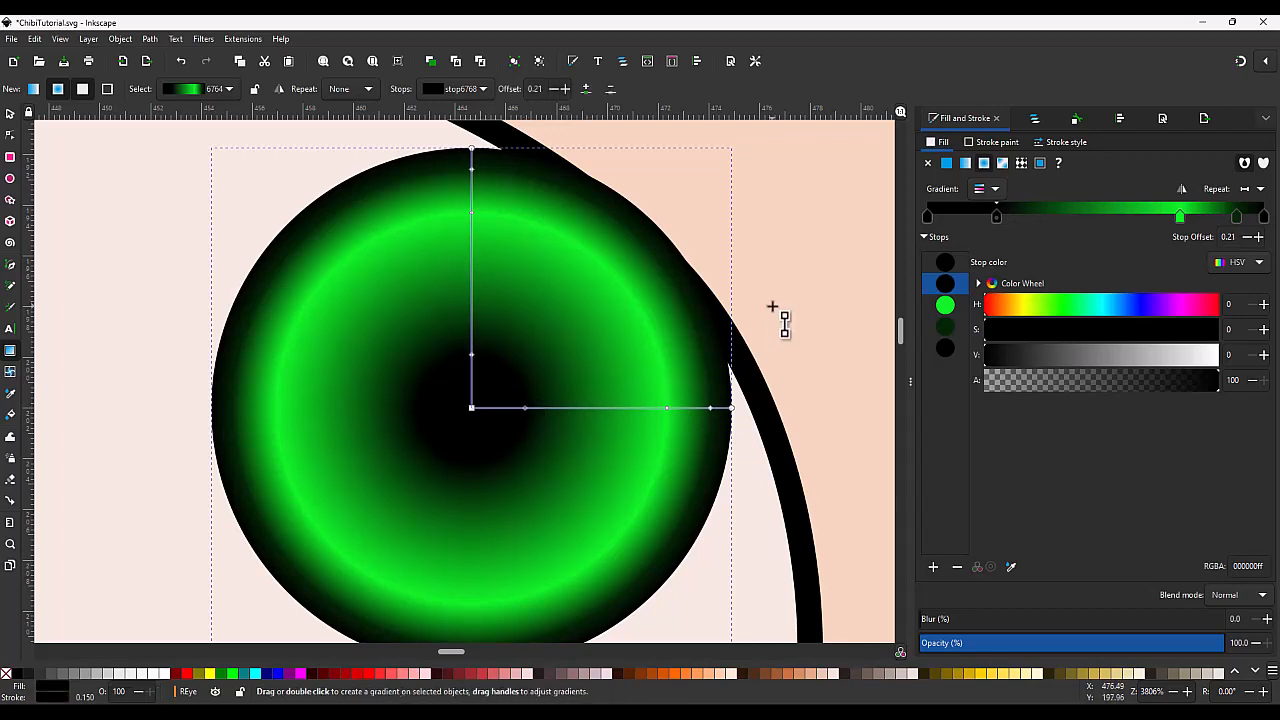
Step: Set the bright green stop's value to 75 and add another stop just outside it, also with value 75
click(938, 308)
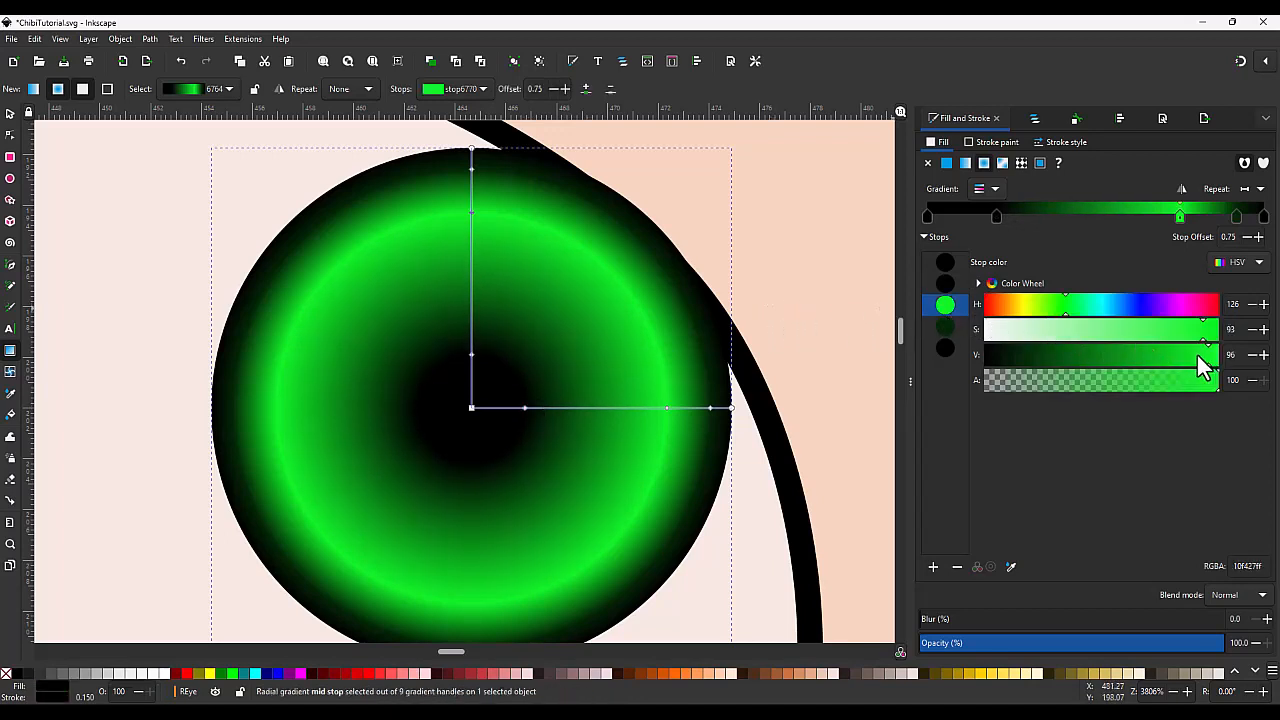
drag(1203, 366, 1160, 362)
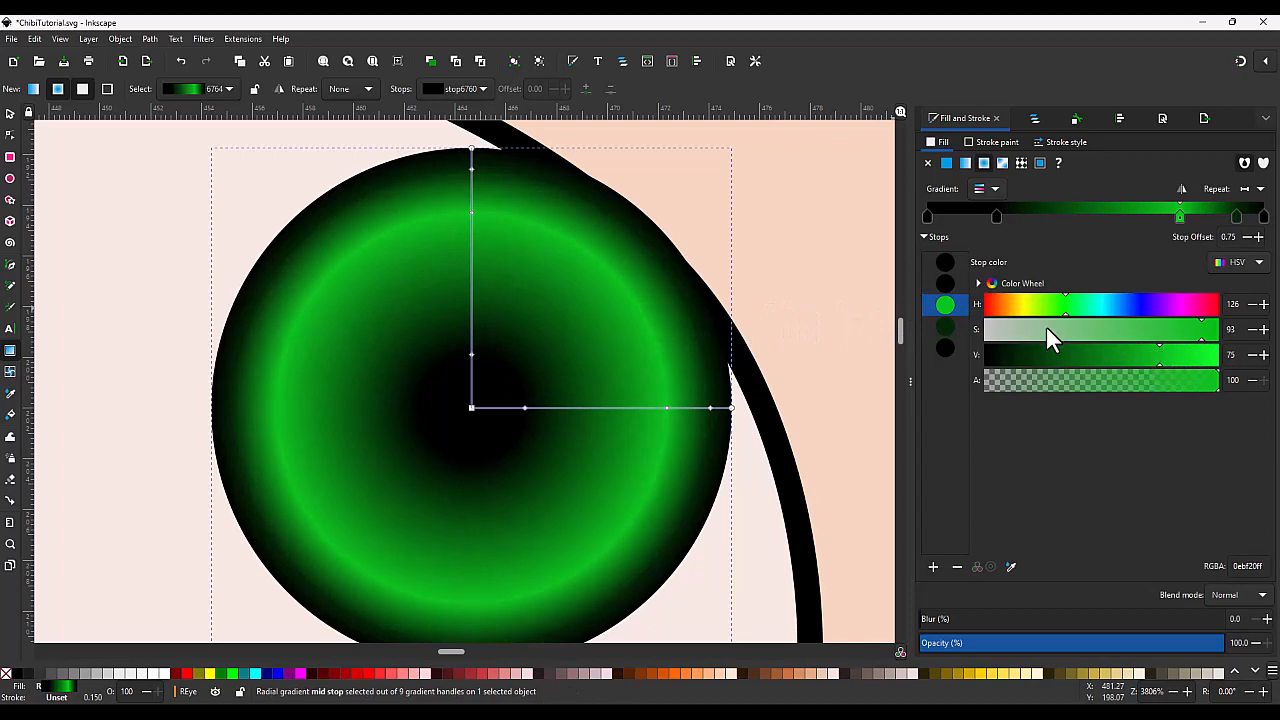
click(933, 567)
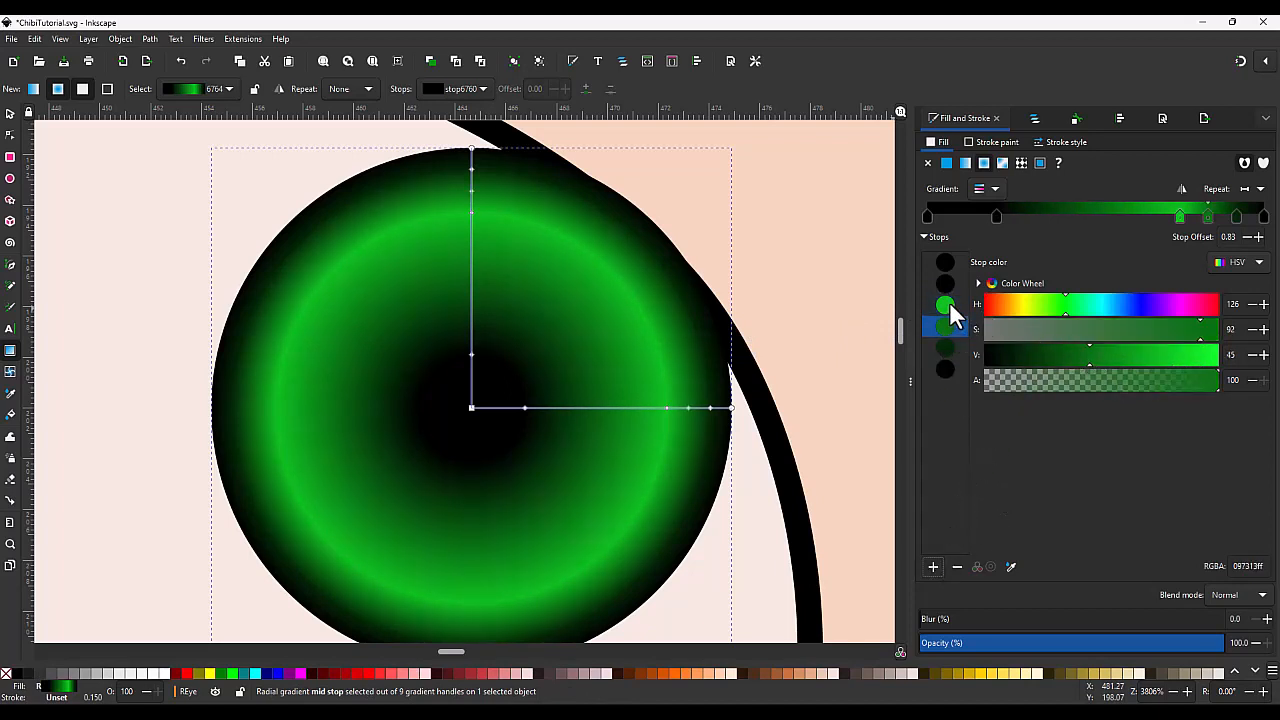
click(949, 305)
click(947, 326)
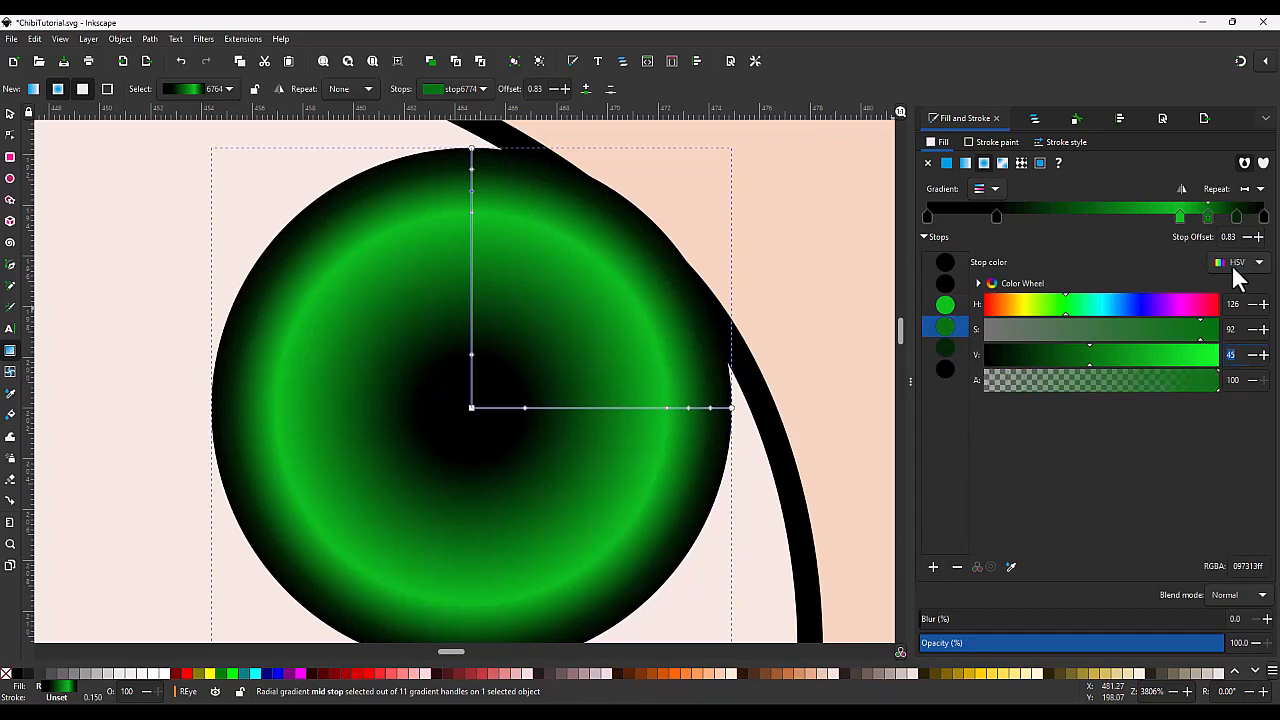
text(75)
key(Tab)
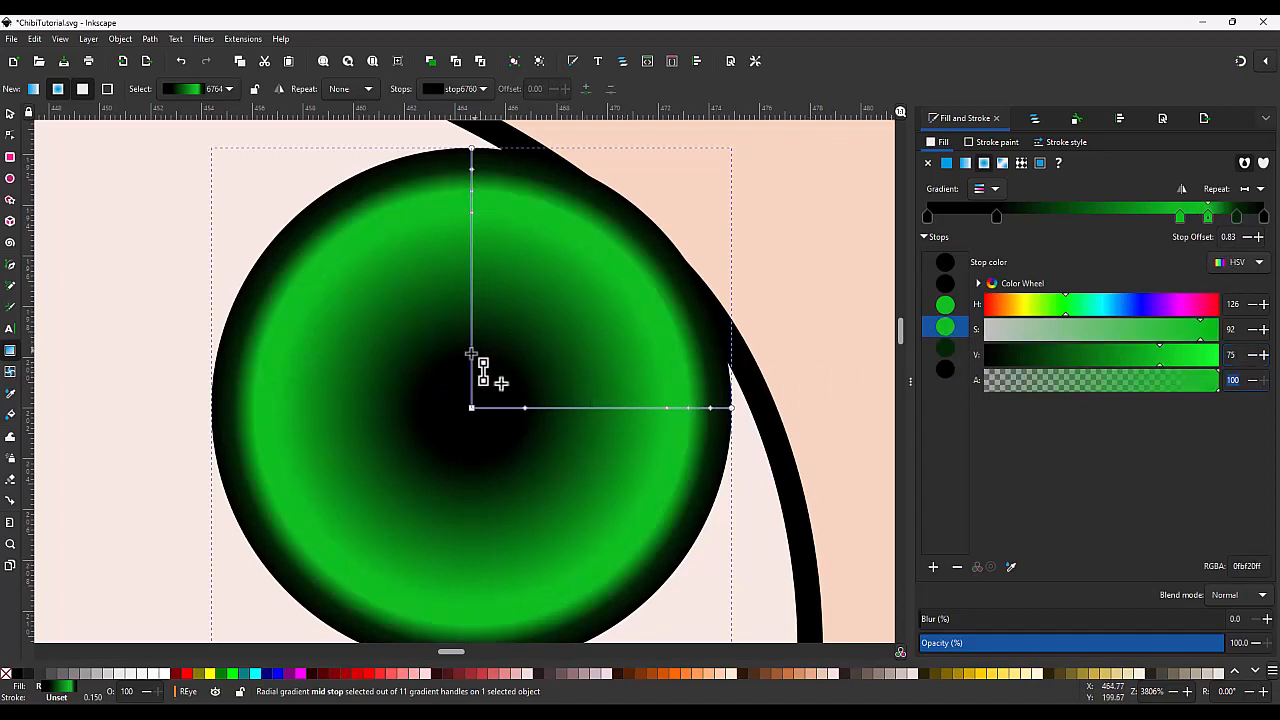
Step: Widen the green ring by moving its inner stop to offset 0.45, and enlarge the pupil by moving the second black stop to 0.32
click(946, 305)
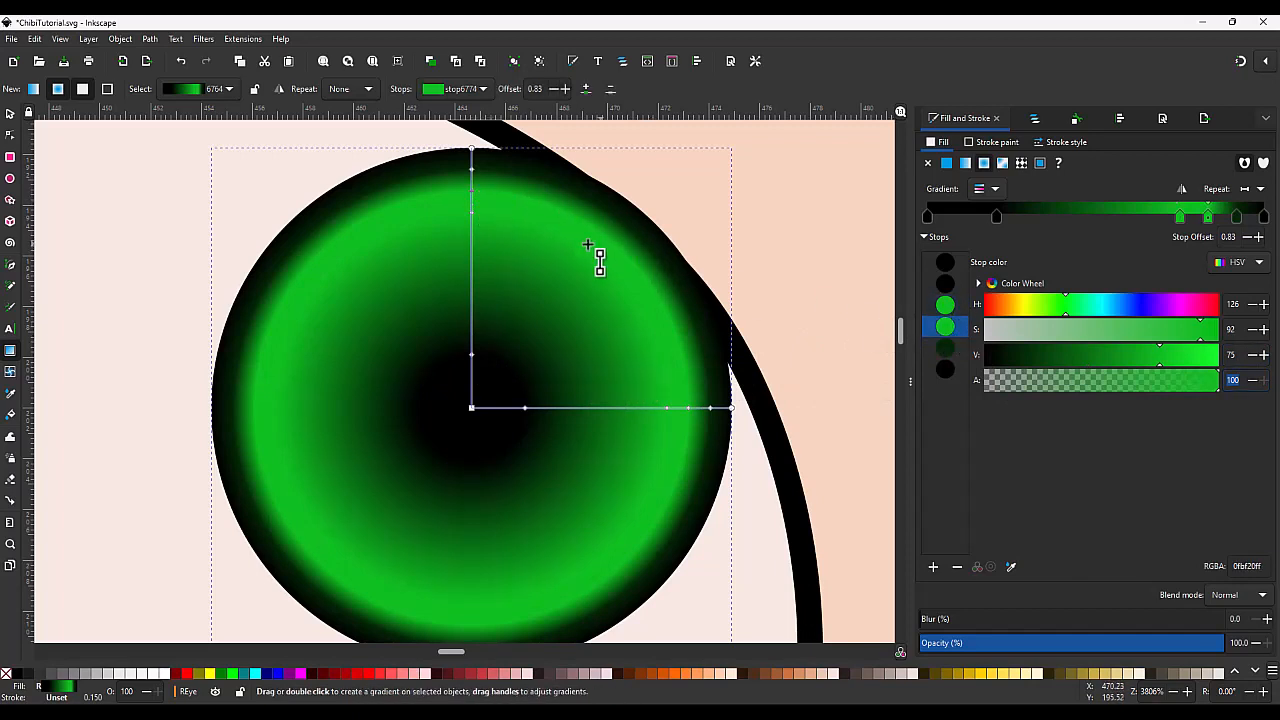
drag(472, 214, 471, 293)
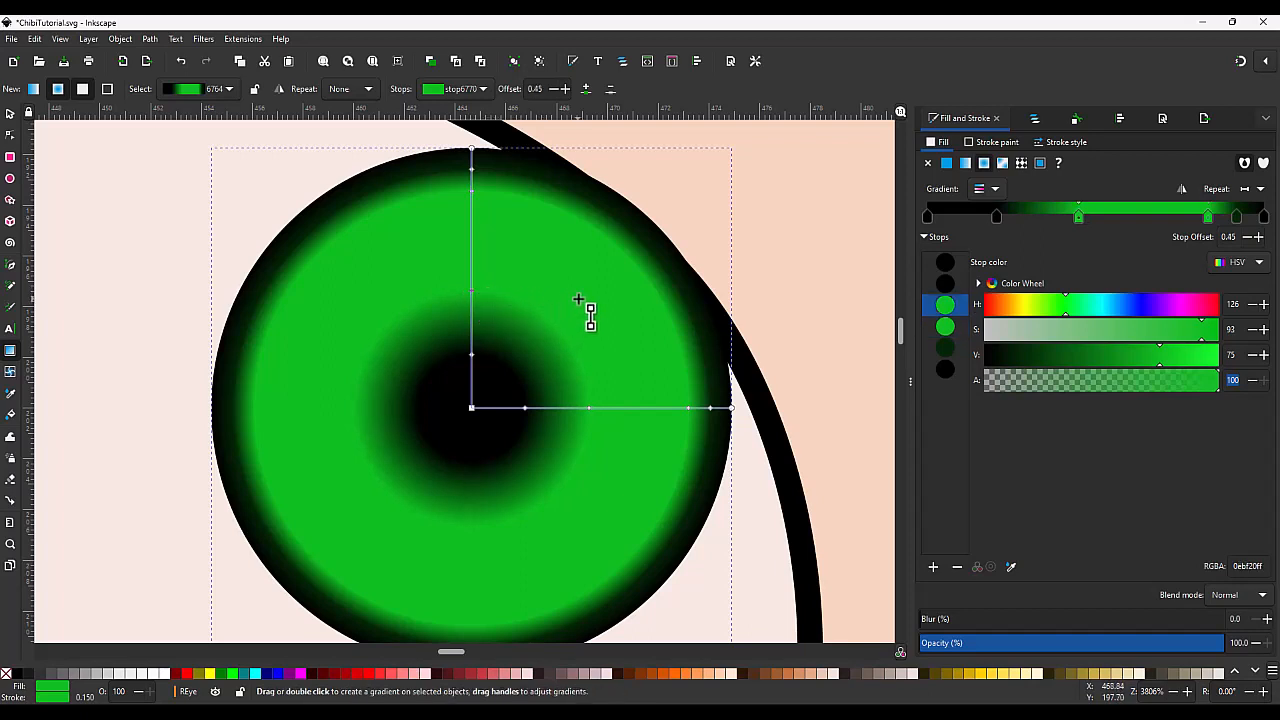
click(946, 283)
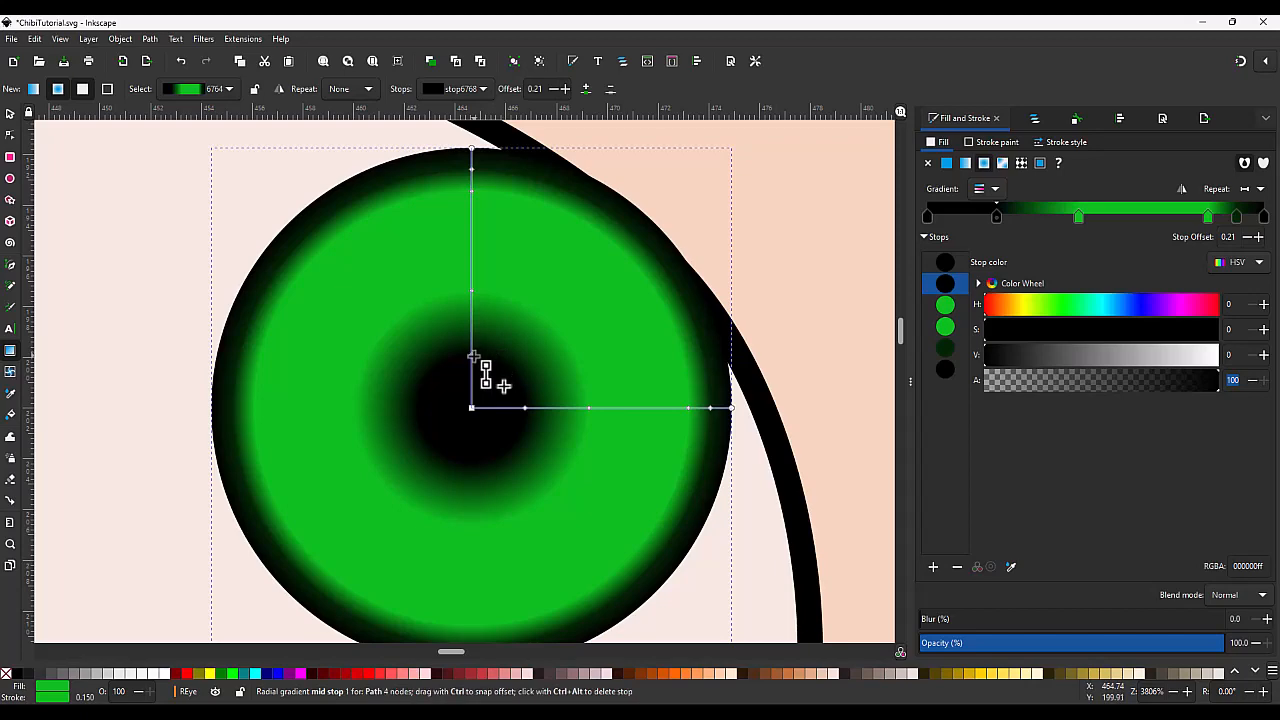
drag(474, 353, 474, 327)
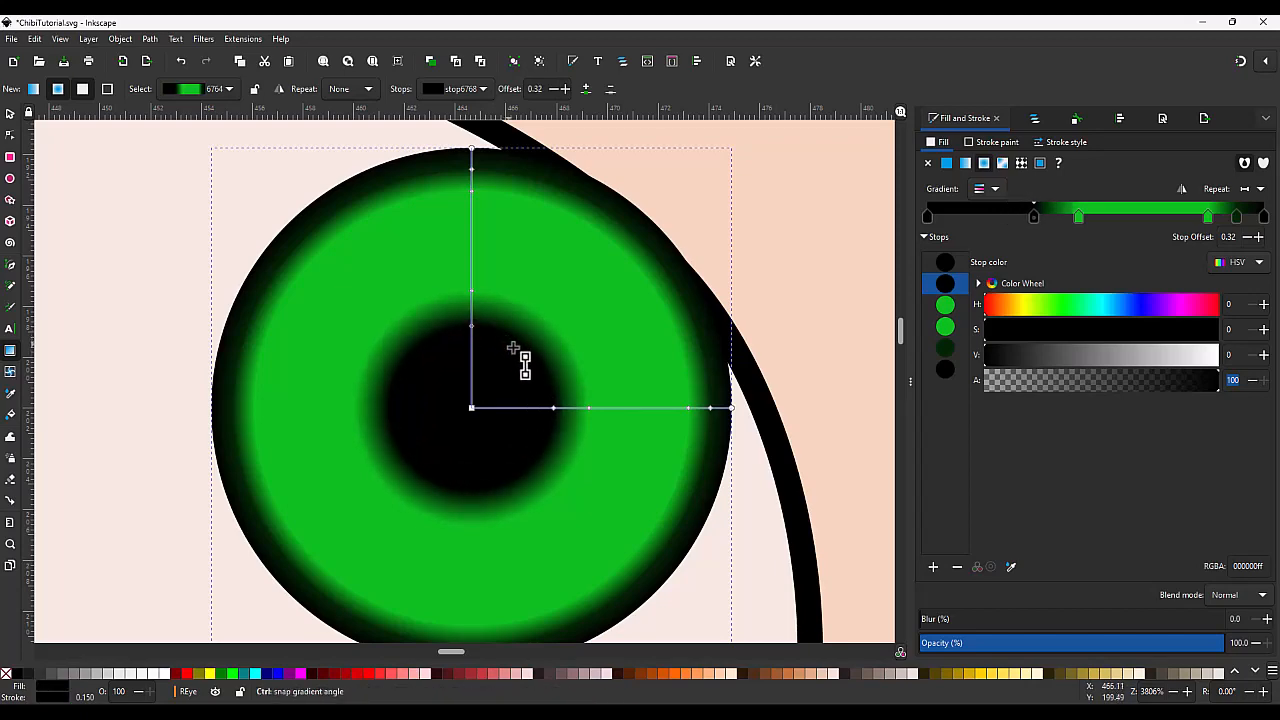
scroll(514, 350, down, 8)
key(s)
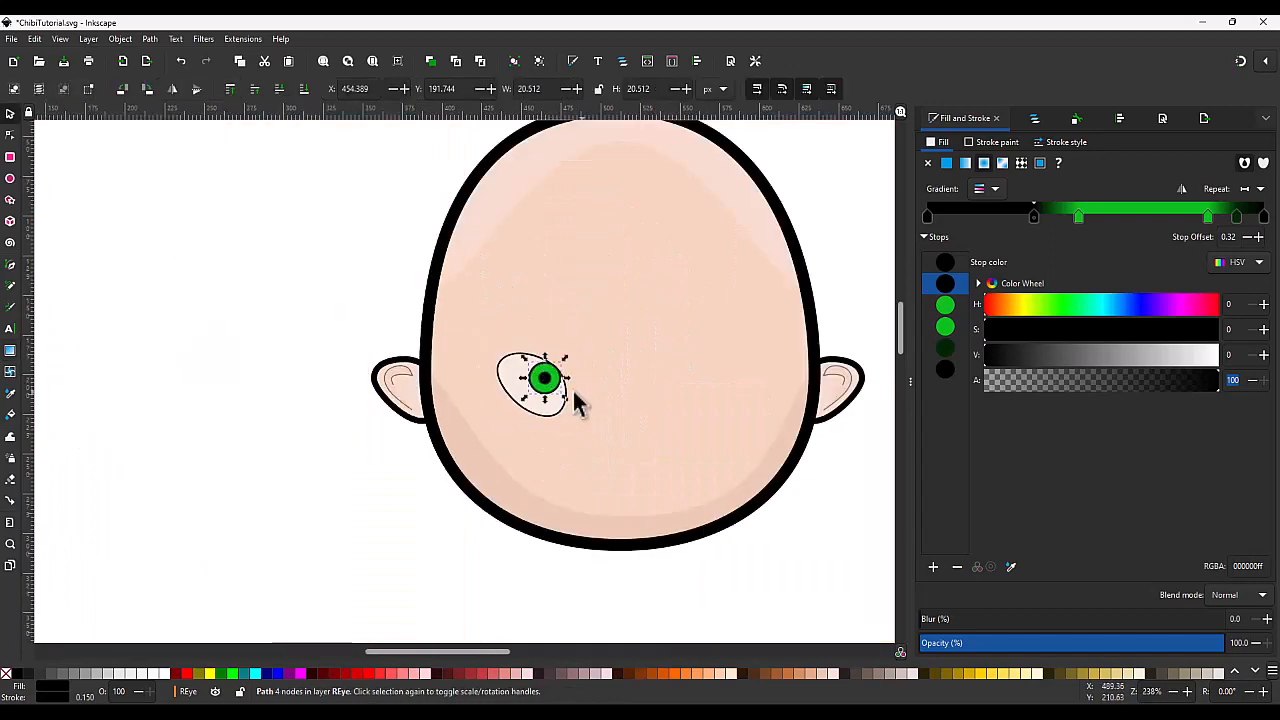
Step: Move the outer bright green stop of the iris gradient inward to offset 0.71 to widen the dark rim
scroll(565, 400, up, 6)
scroll(538, 368, up, 2)
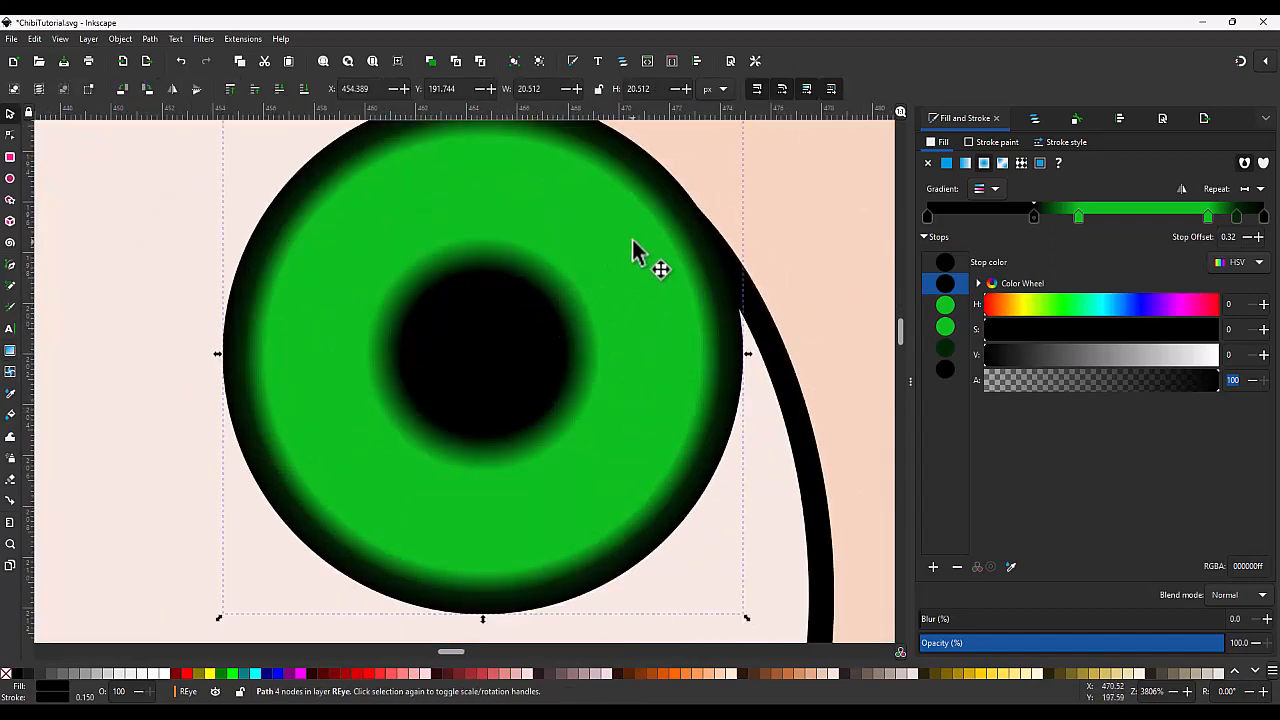
key(g)
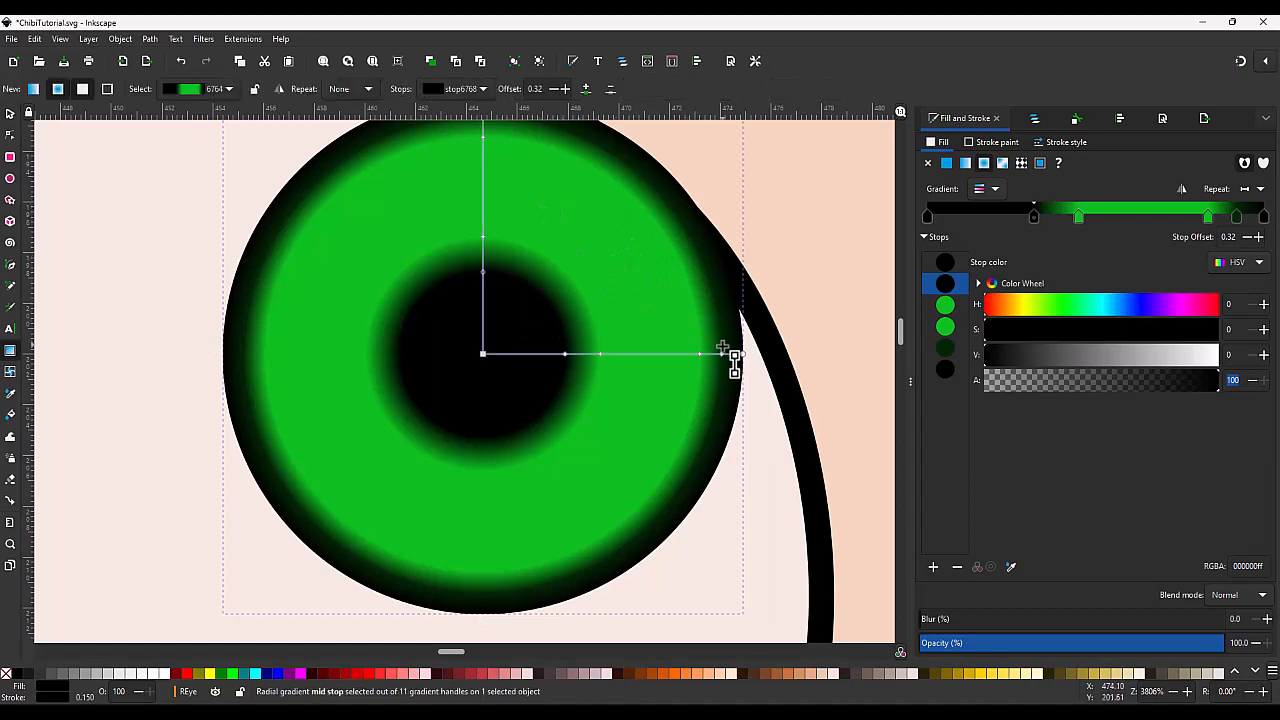
drag(695, 354, 681, 353)
click(681, 353)
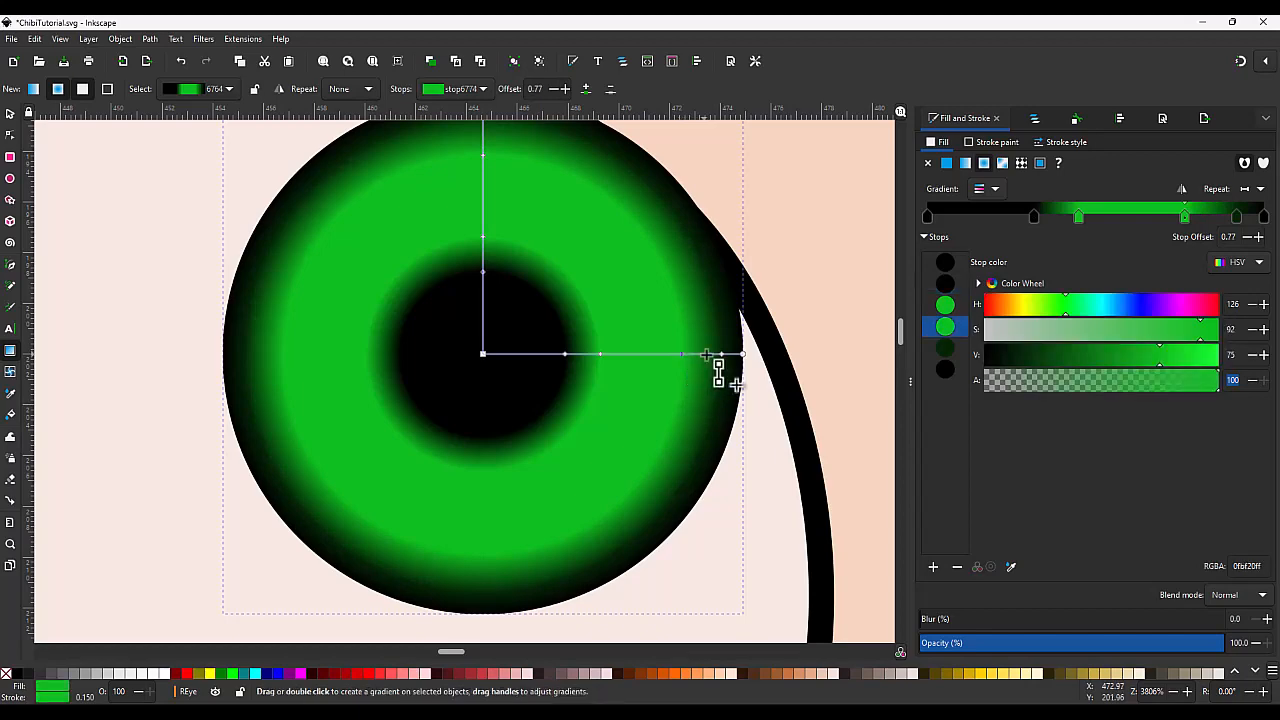
scroll(713, 353, down, 6)
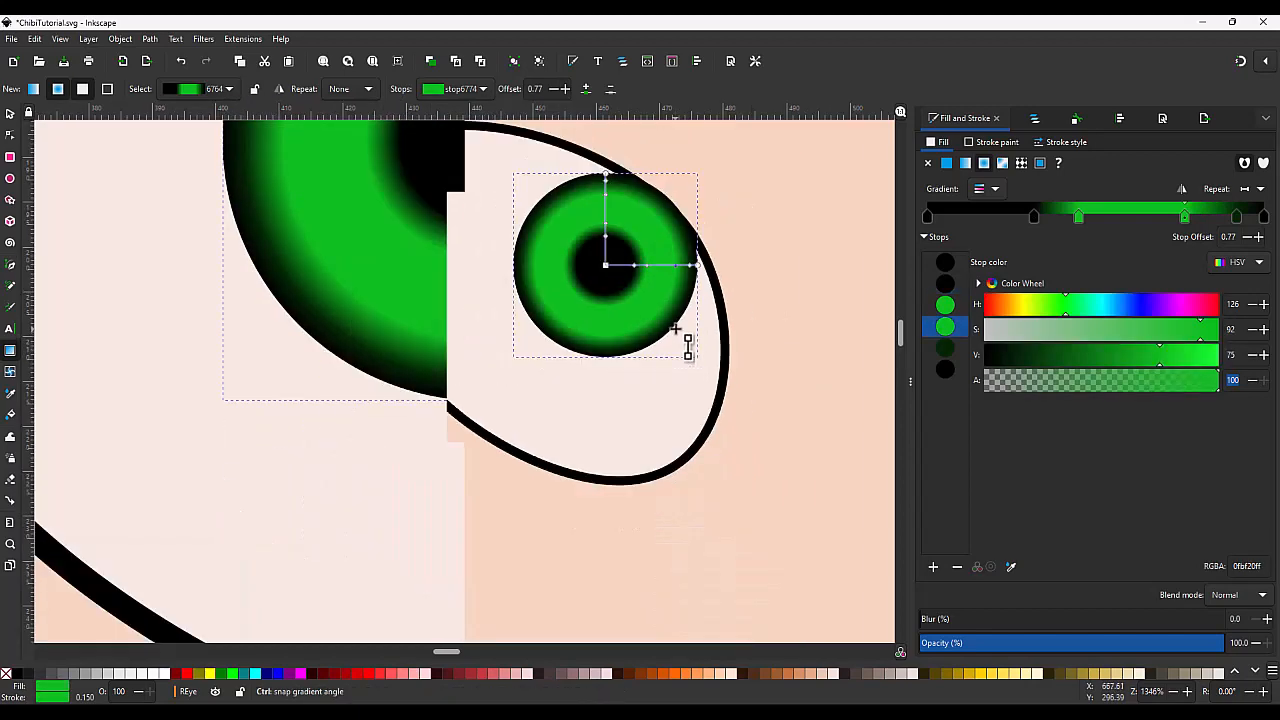
scroll(697, 281, up, 5)
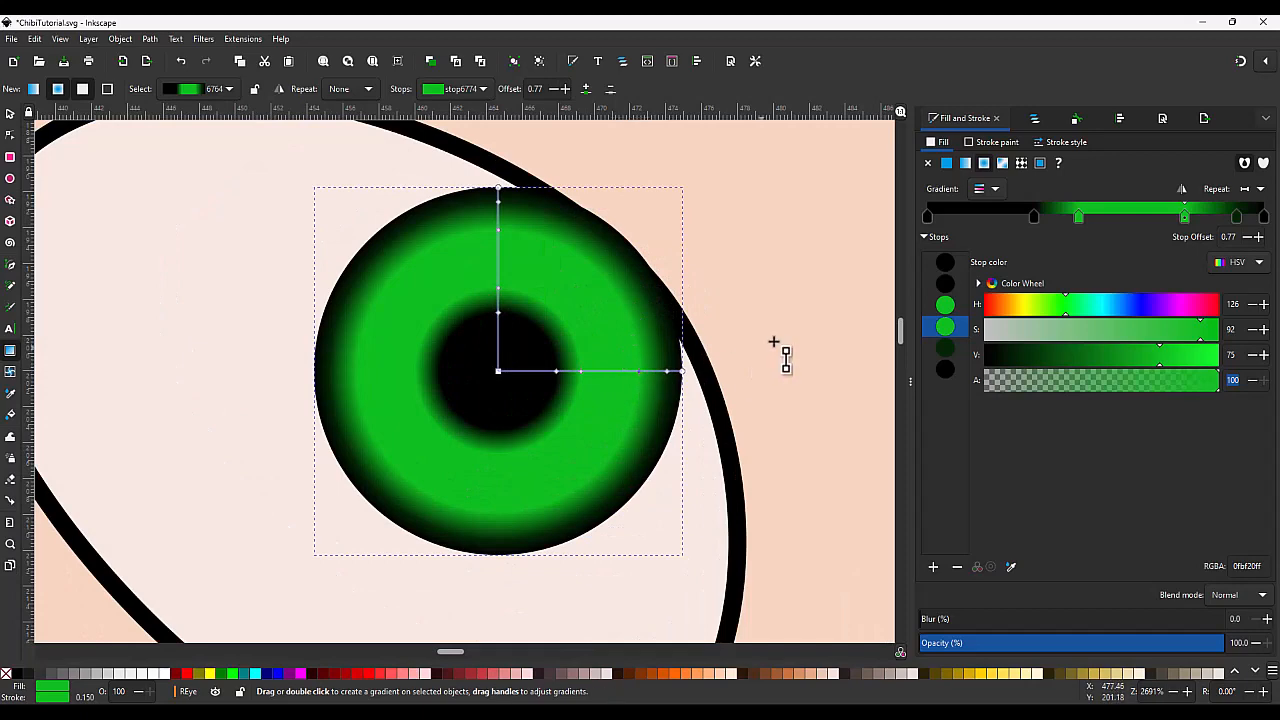
scroll(712, 368, down, 3)
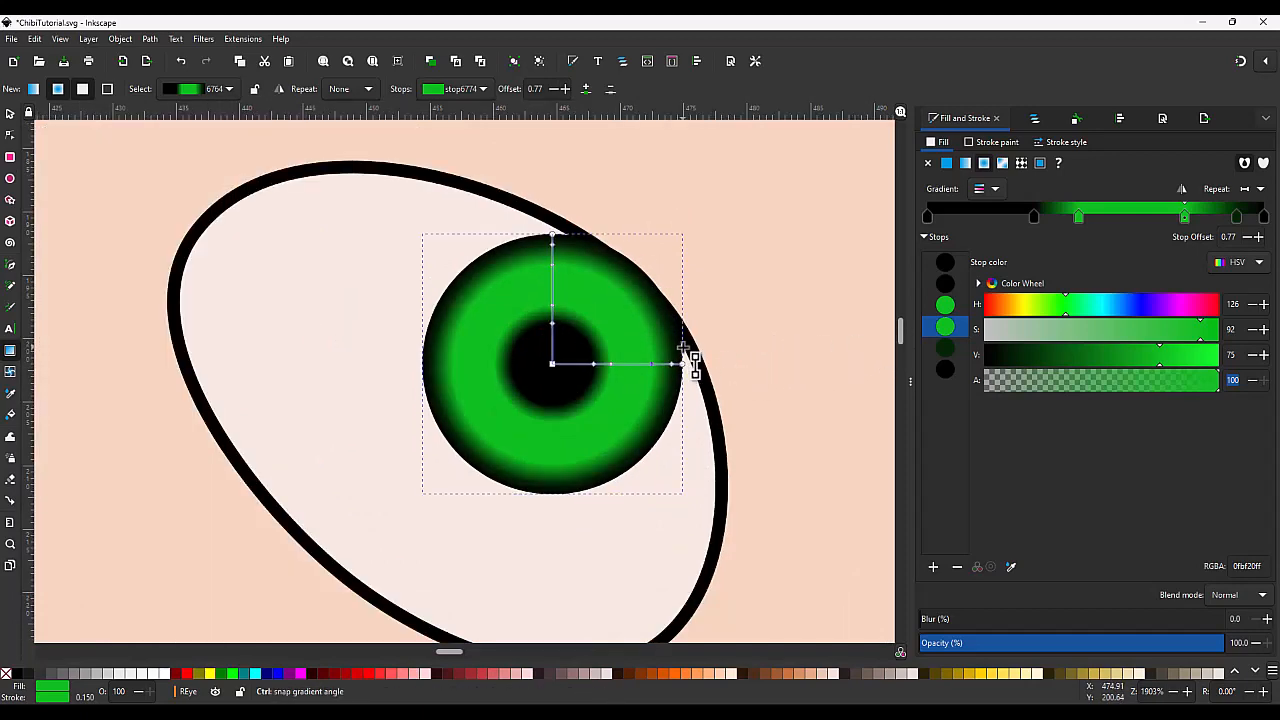
scroll(708, 355, up, 2)
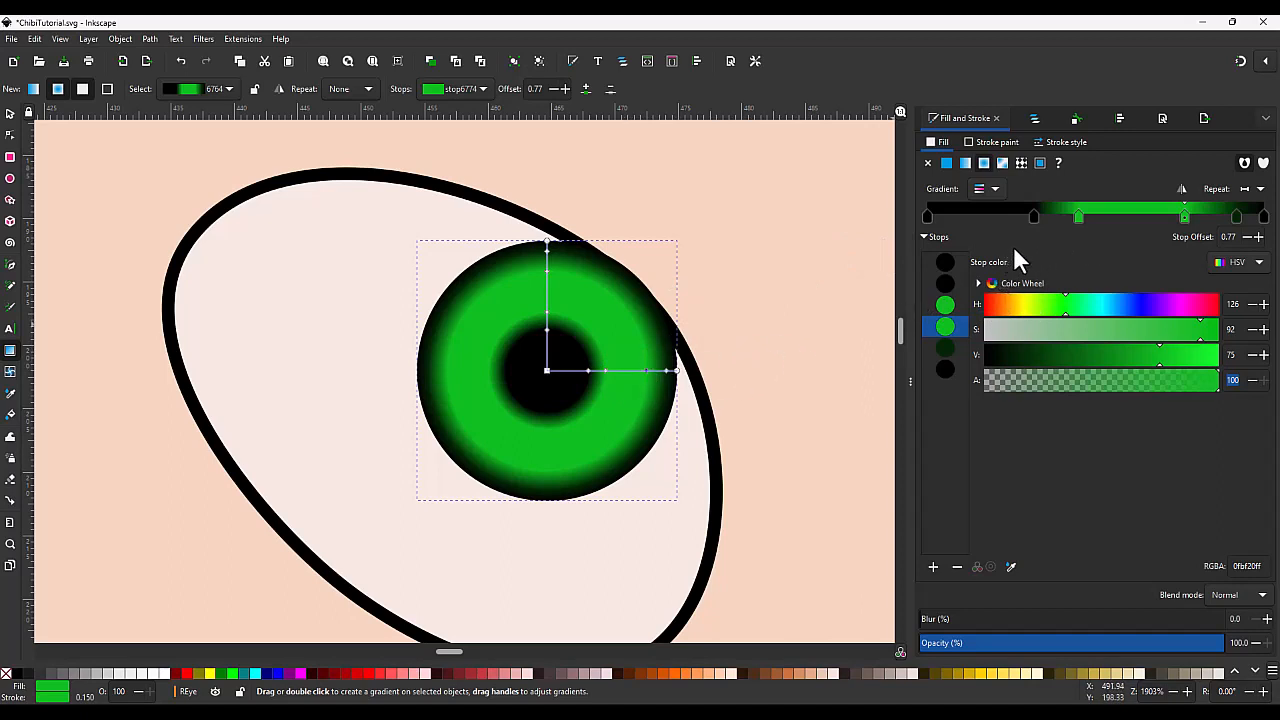
scroll(620, 371, up, 2)
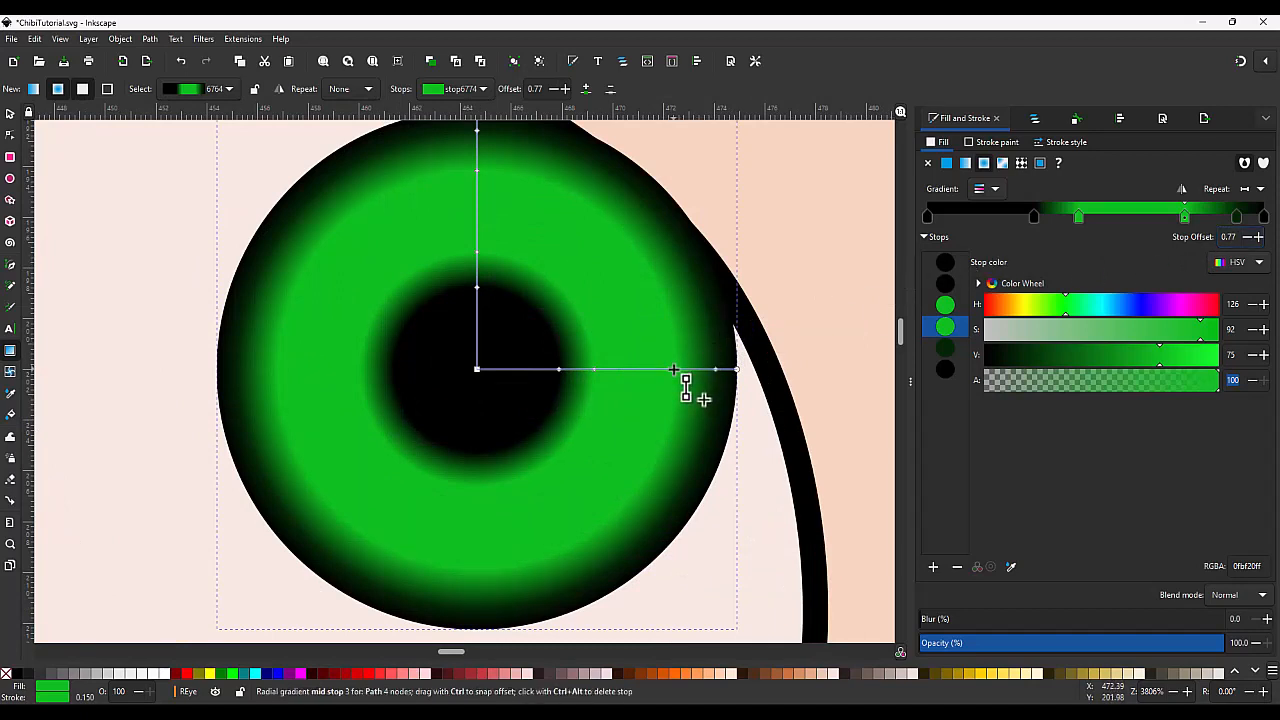
mouse_move(673, 369)
mouse_down()
mouse_move(648, 369)
mouse_move(660, 369)
mouse_up()
scroll(660, 370, down, 6)
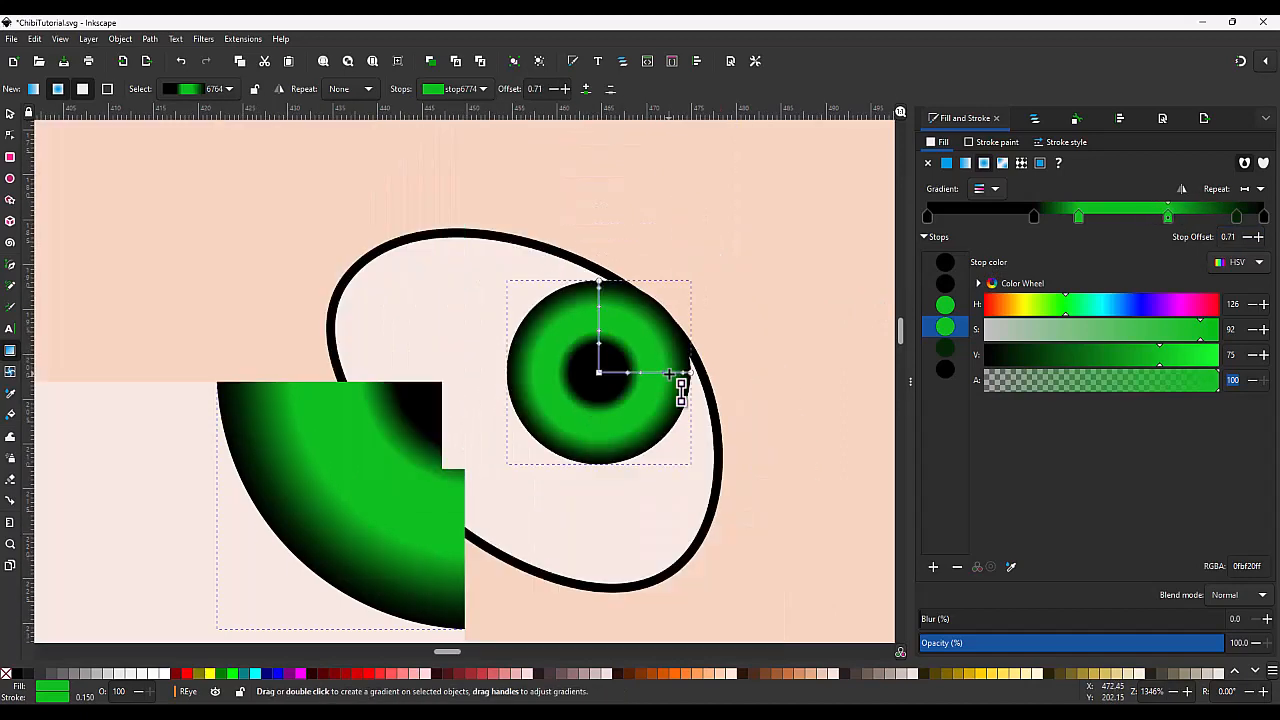
Step: Nudge the iris slightly down and left to X 454.270, Y 191.967, so its edge stays within the eye outline
key(s)
scroll(685, 385, up, 4)
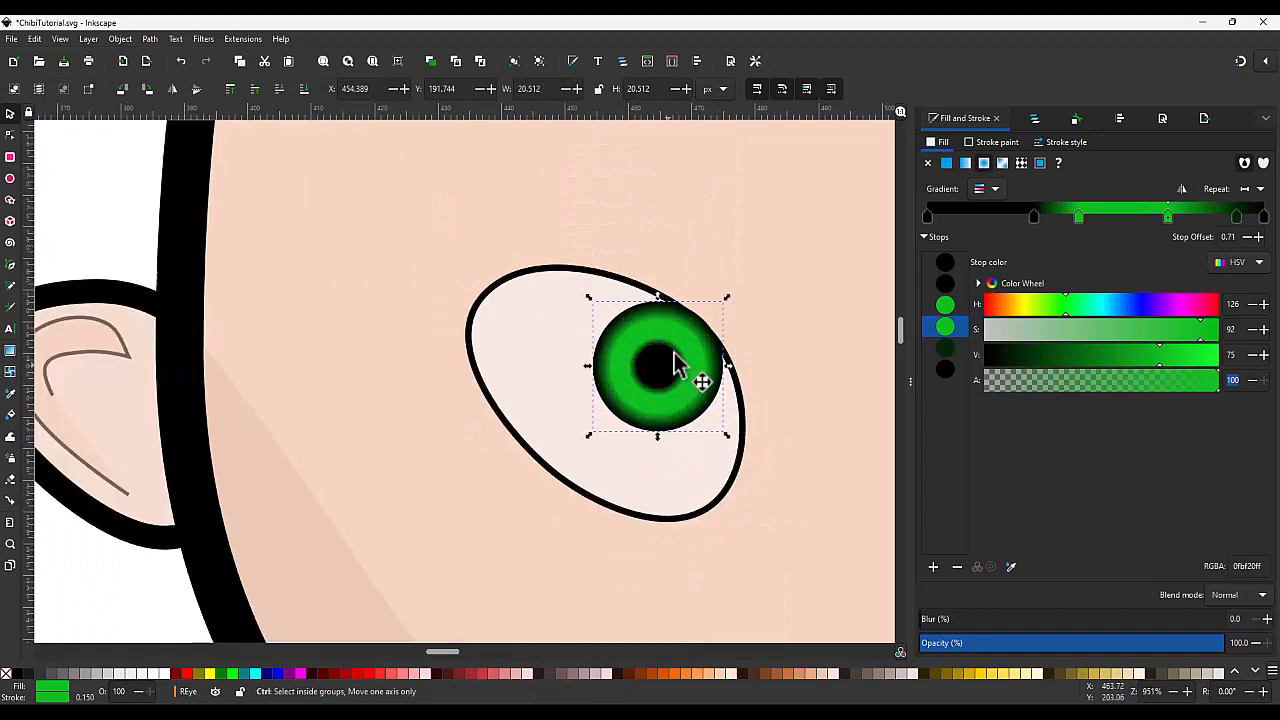
key(Escape)
scroll(700, 380, up, 4)
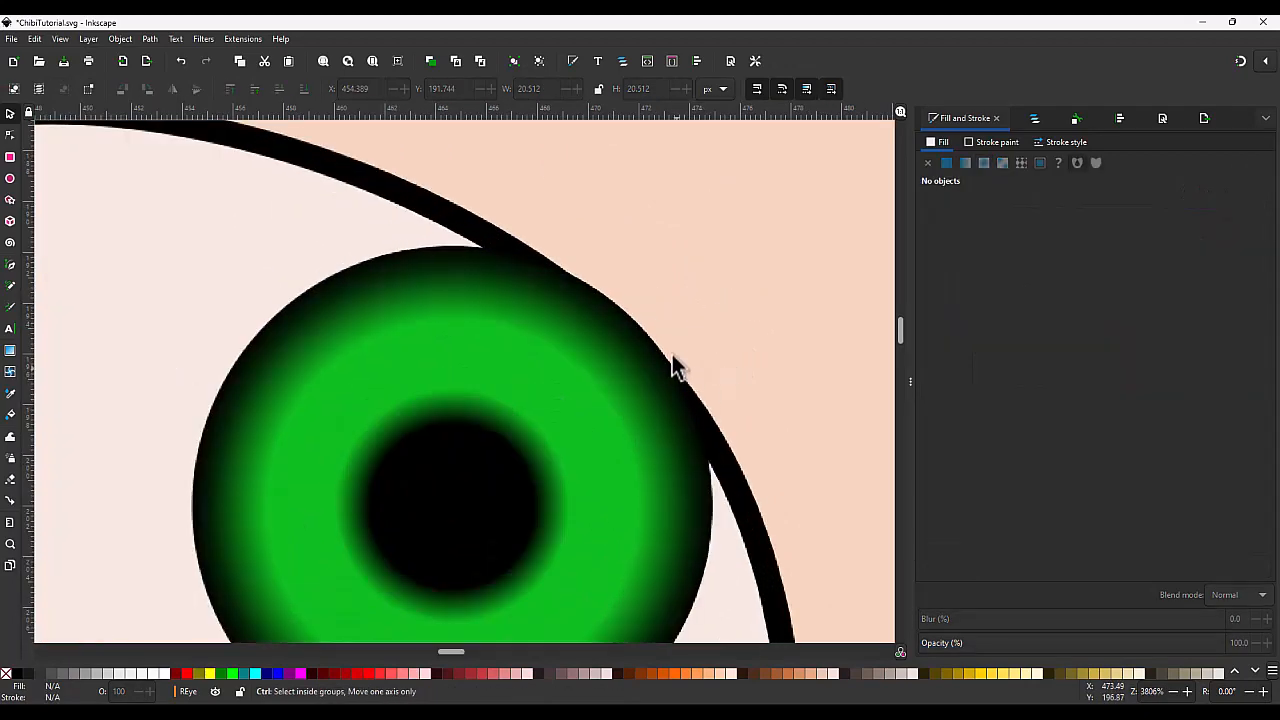
click(594, 363)
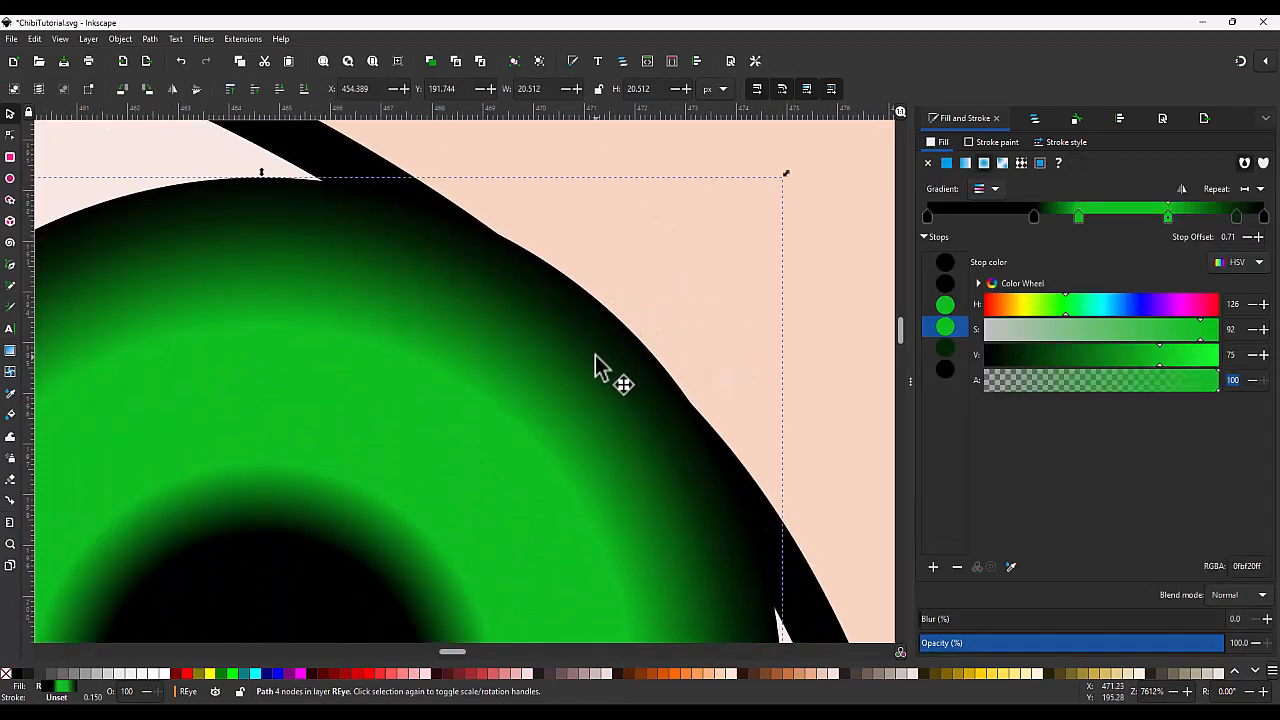
drag(594, 363, 585, 378)
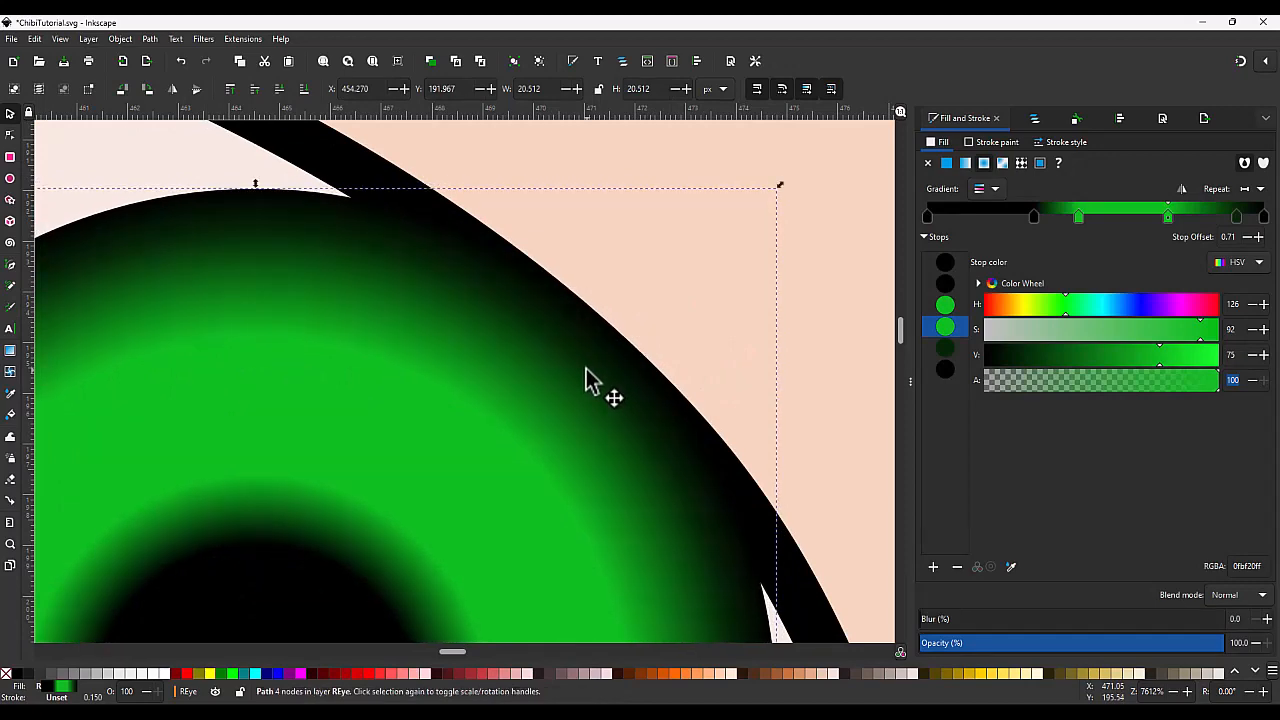
scroll(723, 352, down, 6)
scroll(737, 385, down, 5)
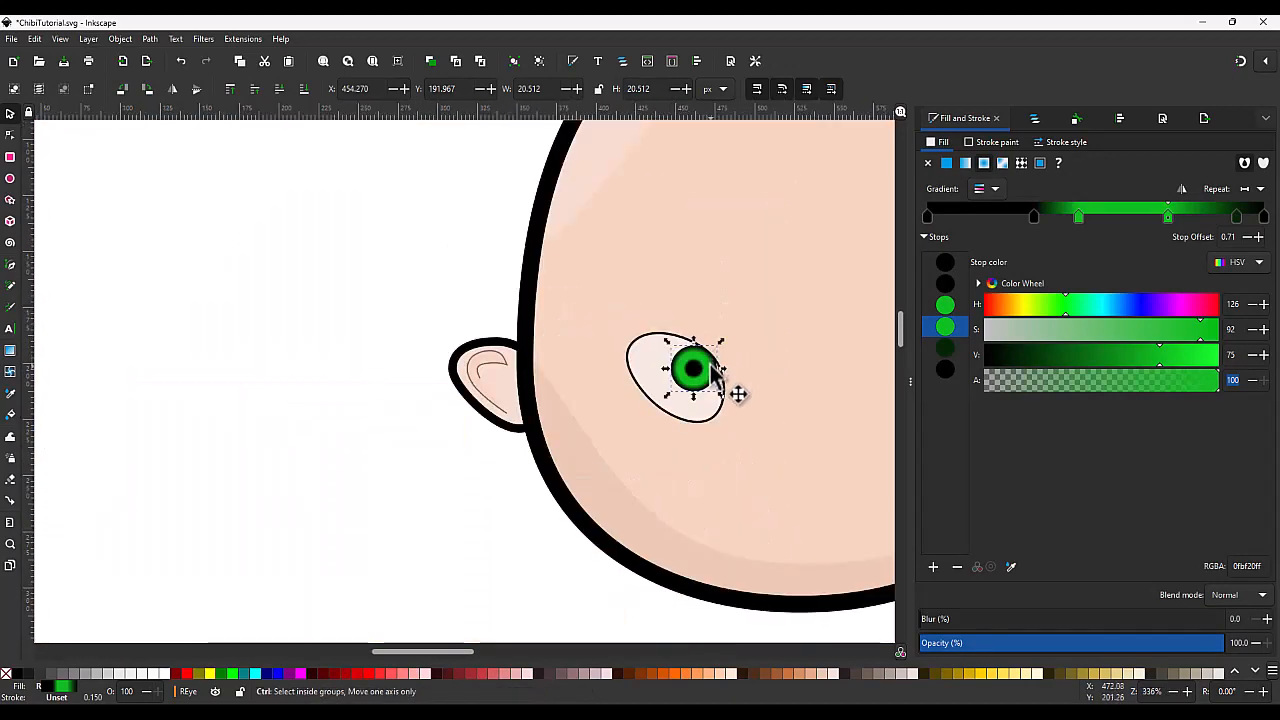
Step: Set the stroke width of the pale eye shape to 2 px
scroll(686, 389, up, 4)
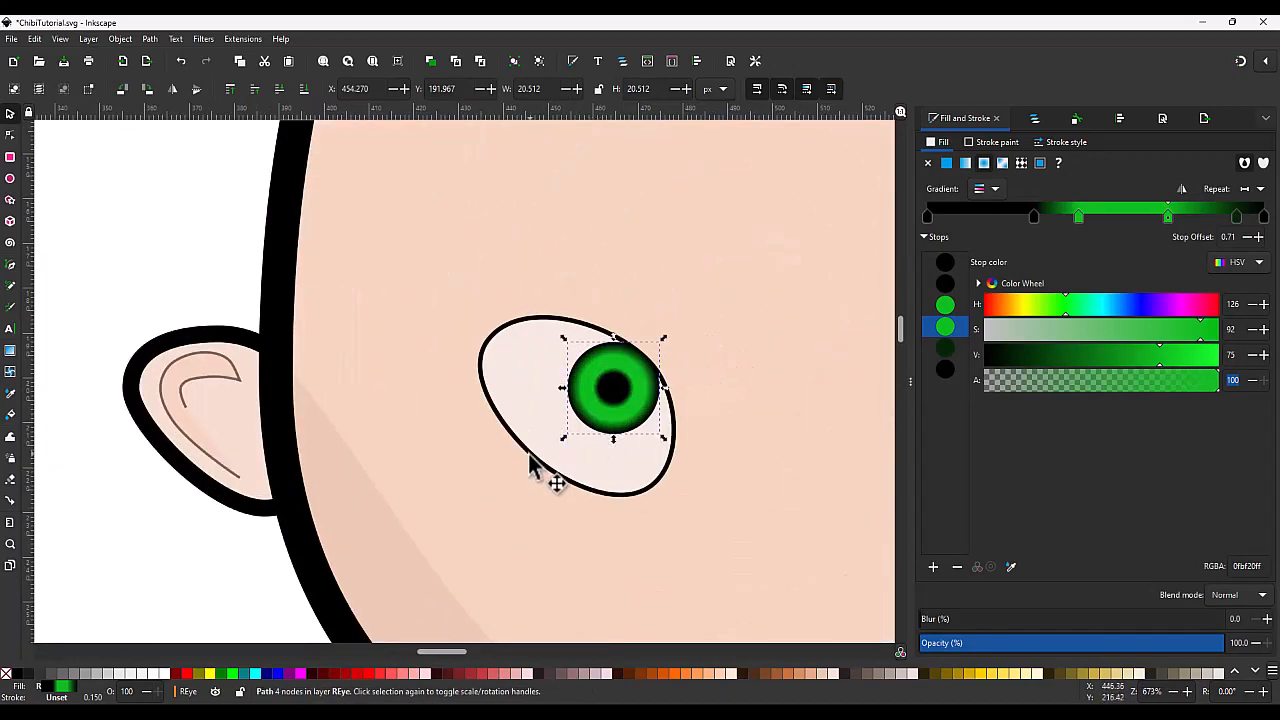
click(530, 467)
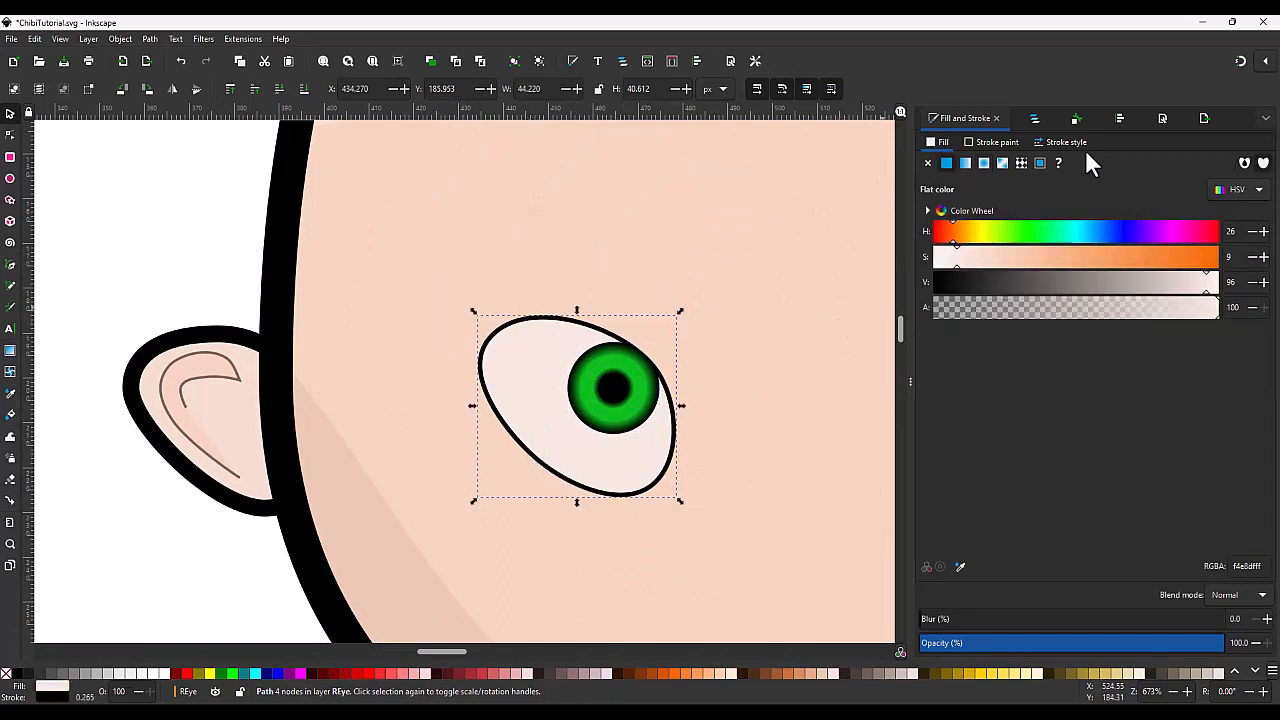
click(1056, 142)
key(Return)
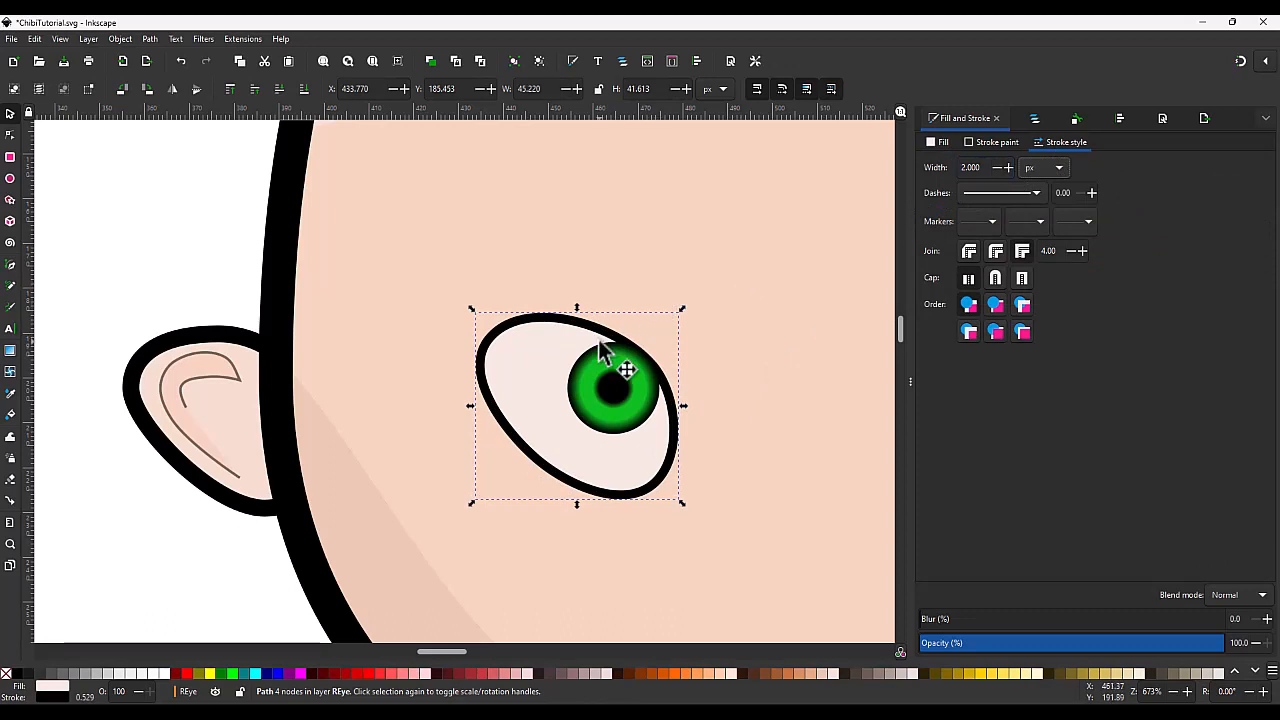
Step: Raise the eye shape's upper-left node to about X 438.4, Y 186.1 and adjust the curve handles along the upper edge
key(n)
click(490, 341)
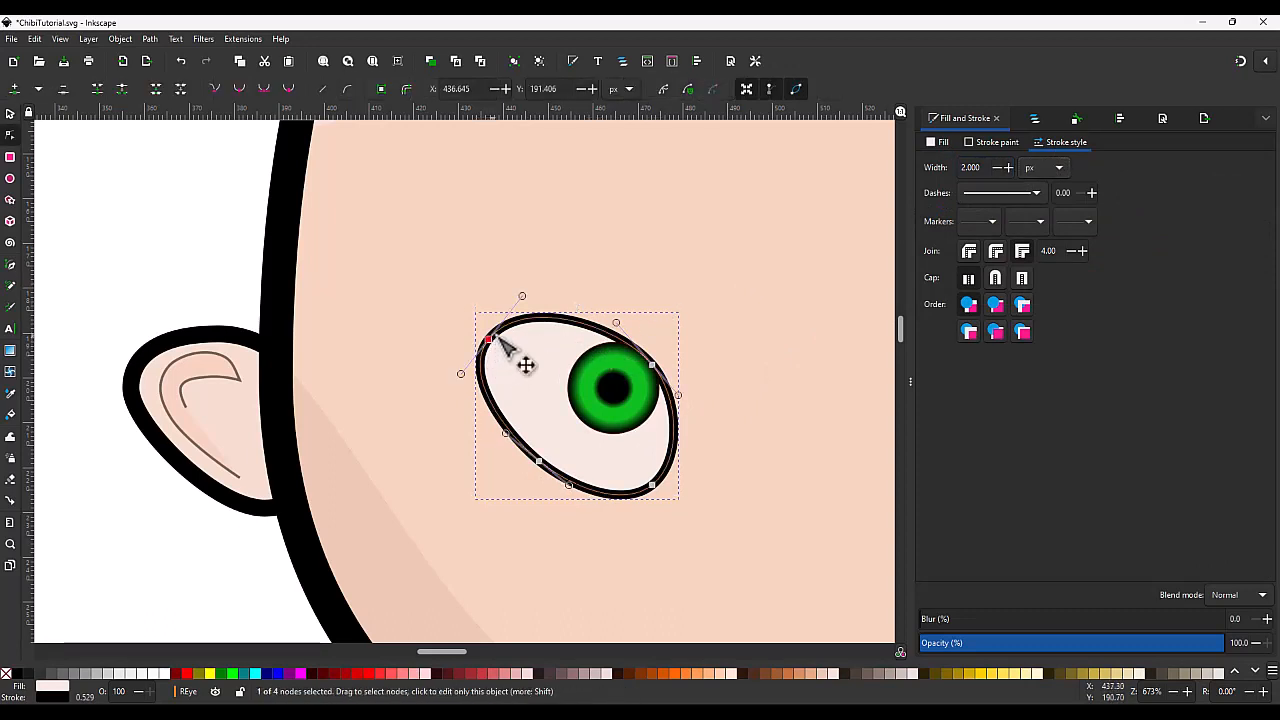
mouse_move(530, 296)
mouse_down()
mouse_move(538, 271)
mouse_move(515, 299)
mouse_up()
drag(487, 356, 456, 382)
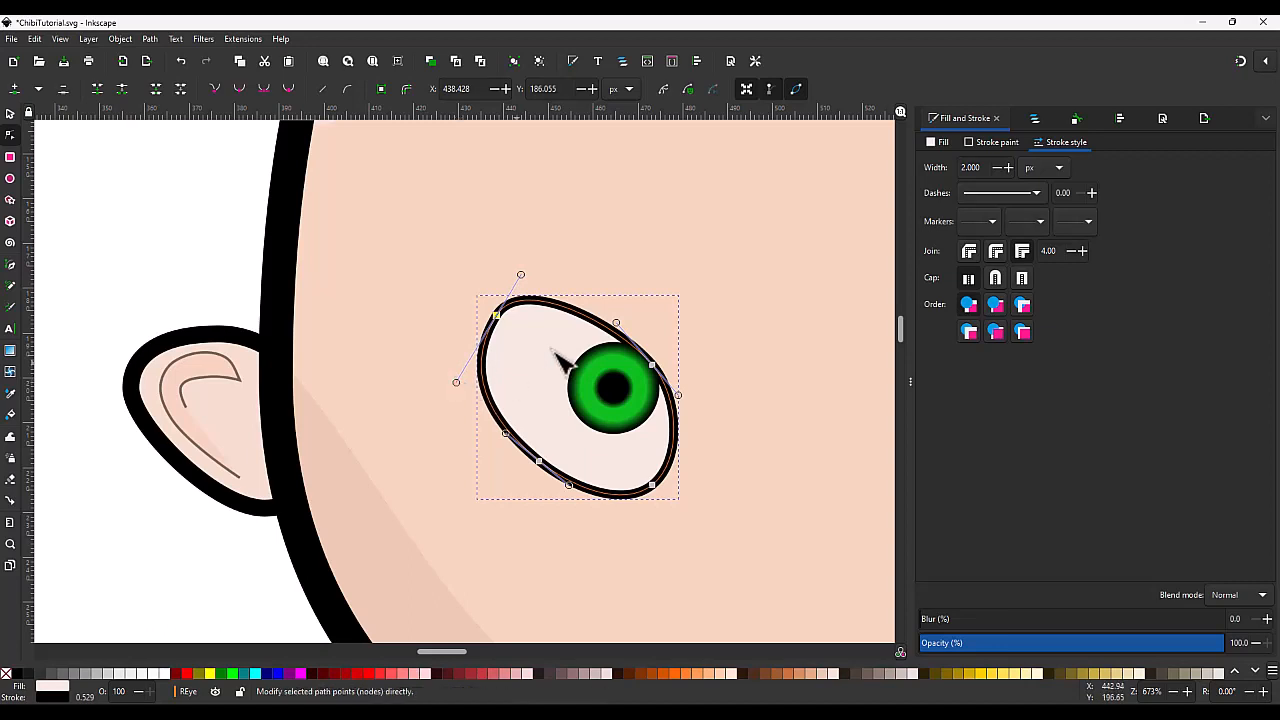
drag(616, 323, 597, 305)
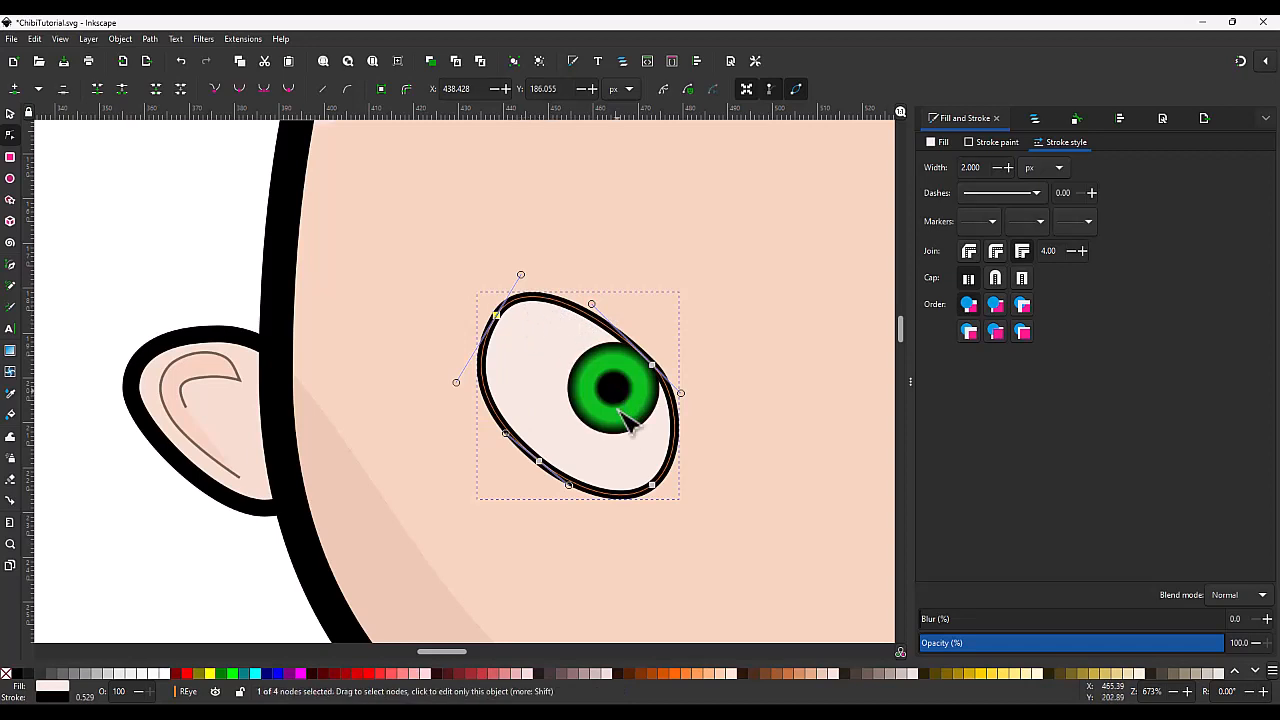
Step: Sharpen the eye's lower-right corner by shortening its handles and moving the node to about X 474.4, Y 225.4
click(652, 487)
drag(683, 460, 677, 464)
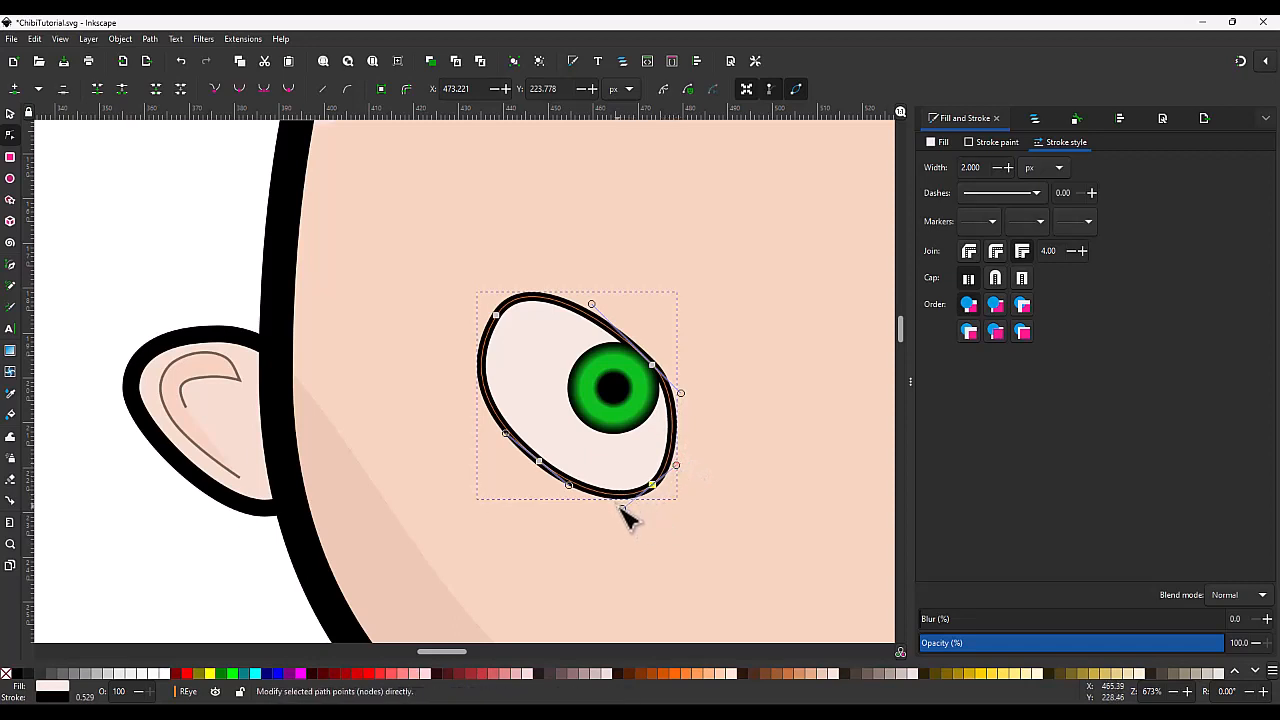
drag(622, 508, 662, 495)
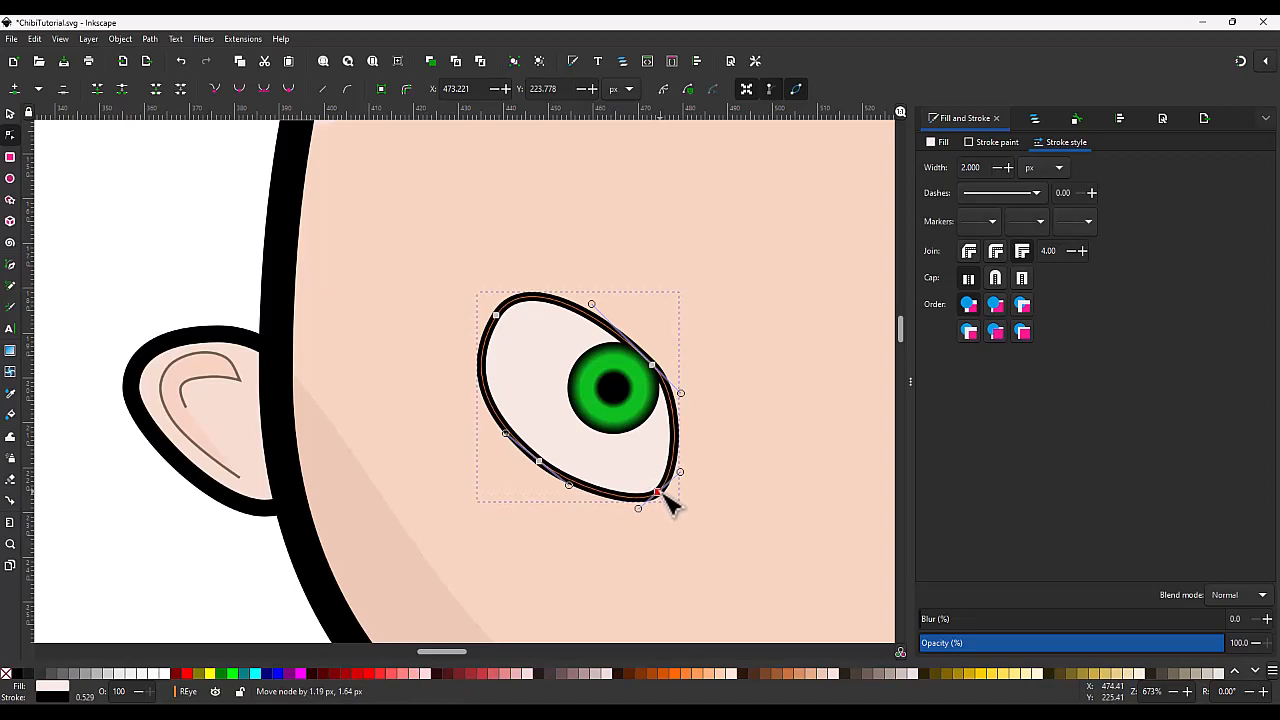
scroll(663, 488, down, 3)
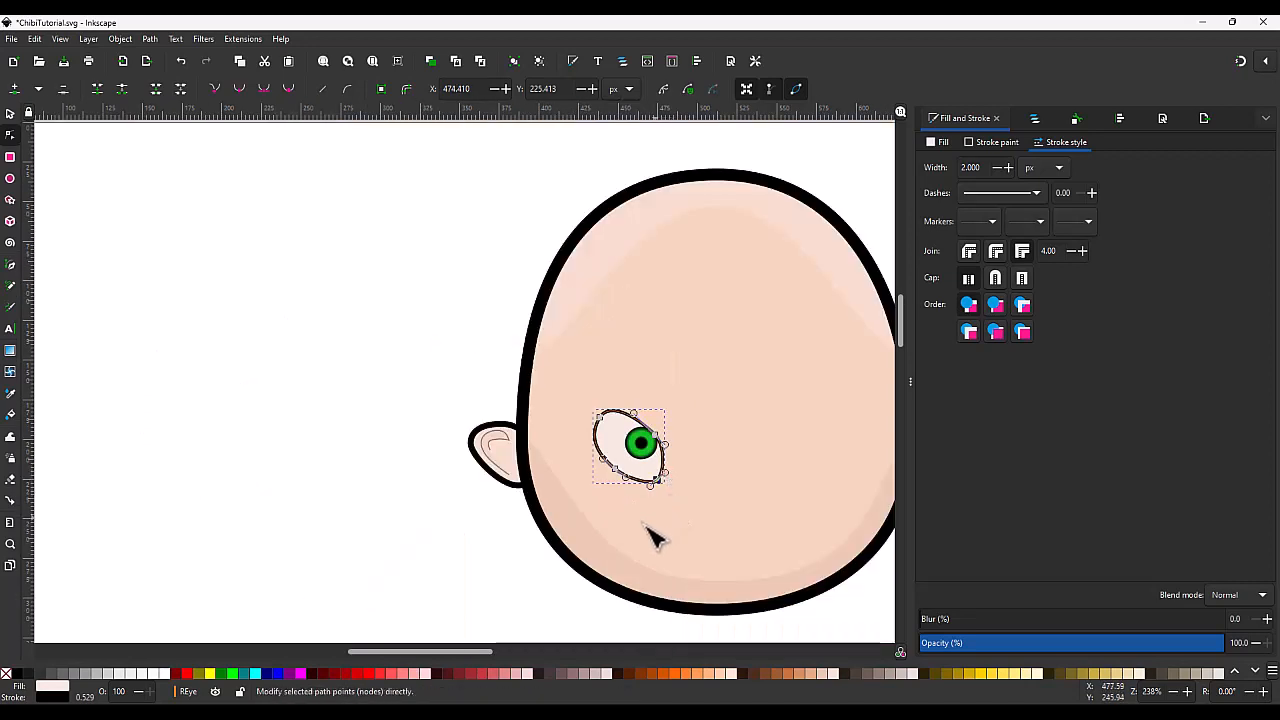
key(s)
click(478, 560)
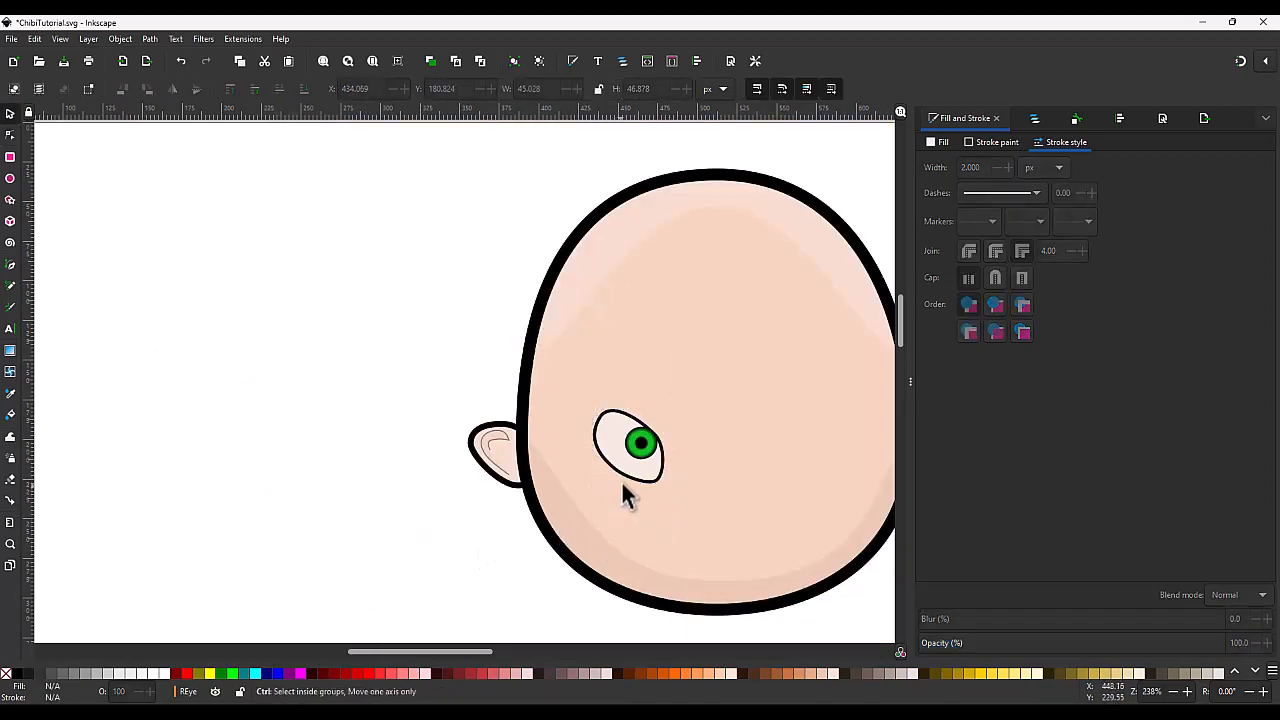
Step: Enlarge the iris to about 25 px across and place it at about X 451, Y 192.3 inside the eye
scroll(623, 491, up, 2)
scroll(623, 491, down, 3)
scroll(680, 490, down, 2)
scroll(590, 495, up, 5)
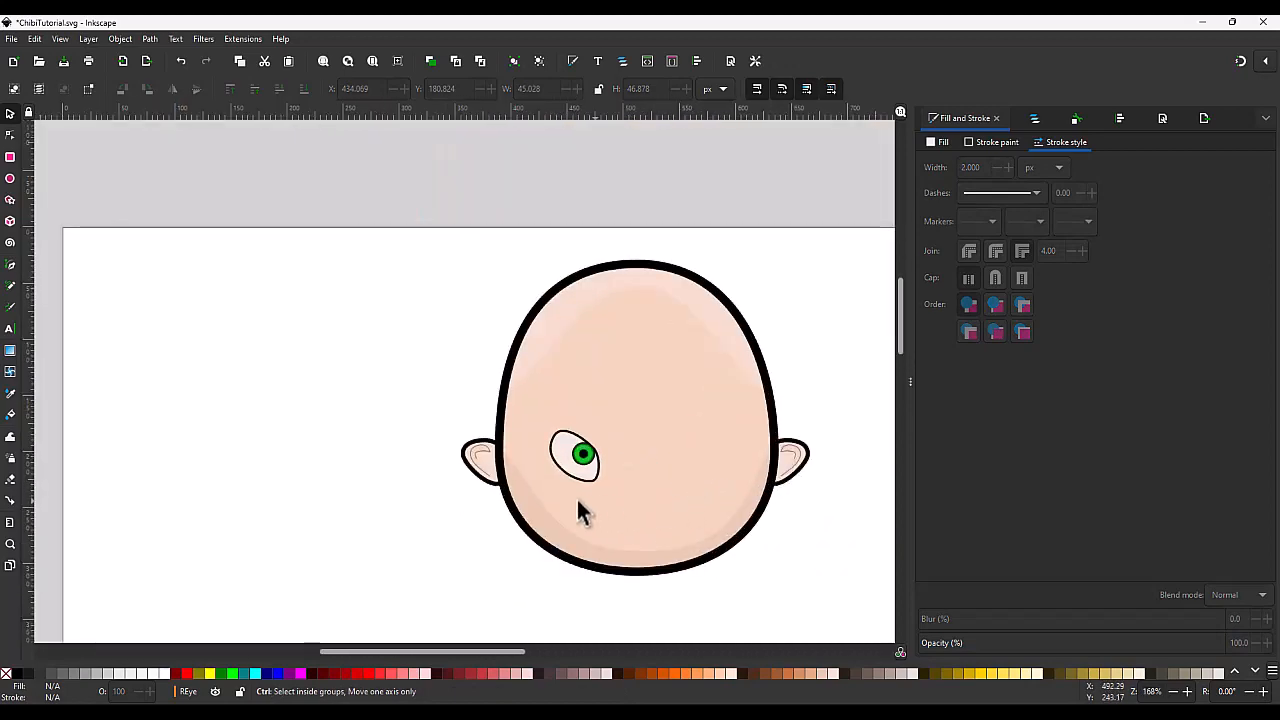
click(566, 452)
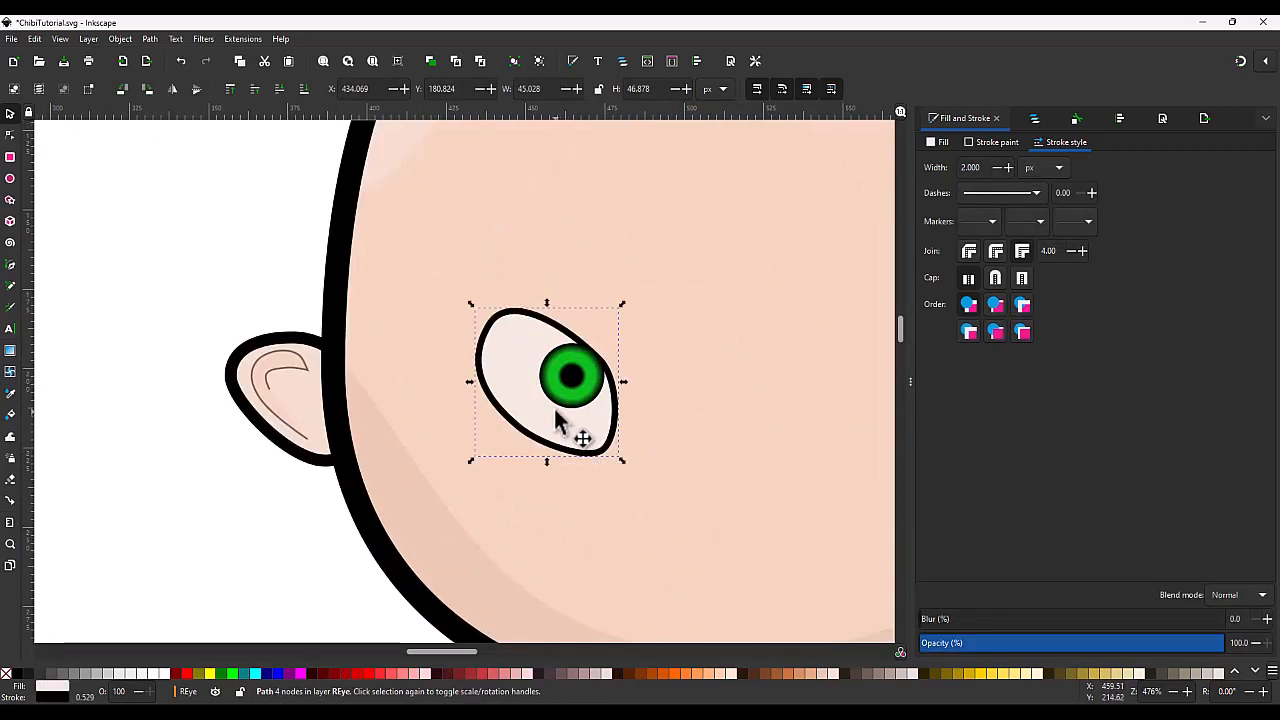
scroll(563, 415, up, 1)
ctrl+click(580, 385)
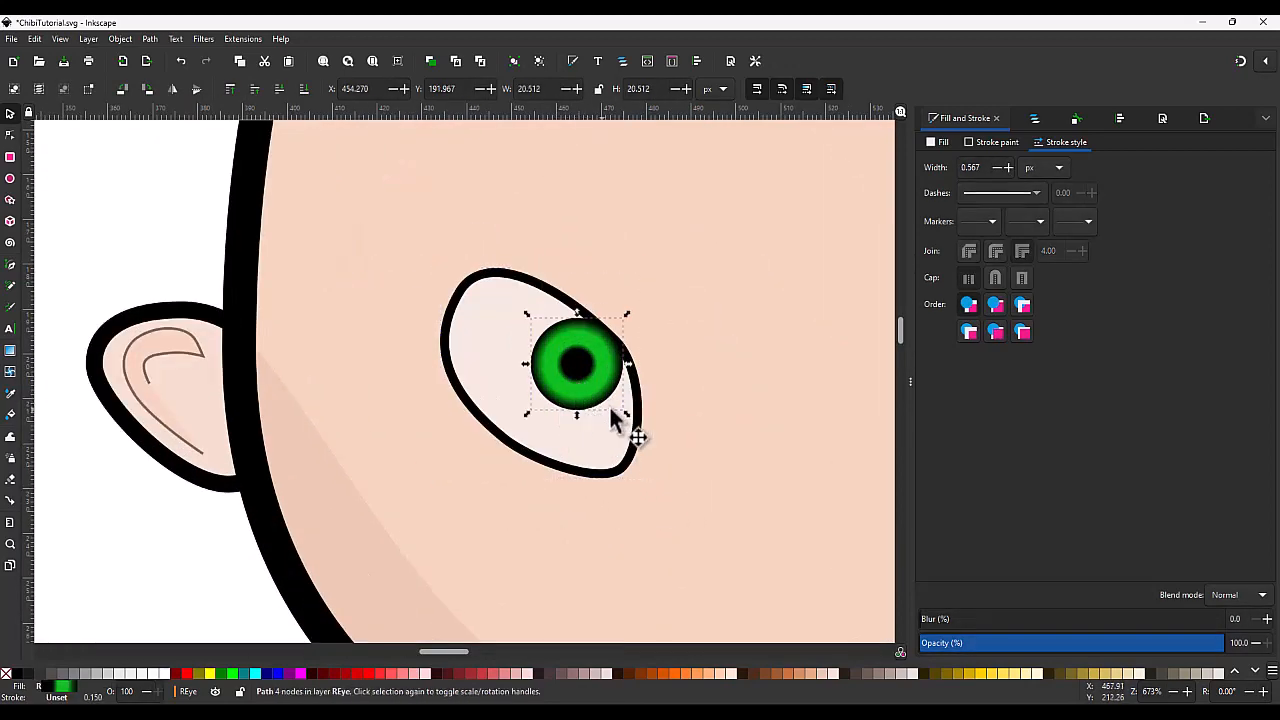
drag(634, 425, 588, 402)
scroll(600, 440, down, 3)
click(409, 537)
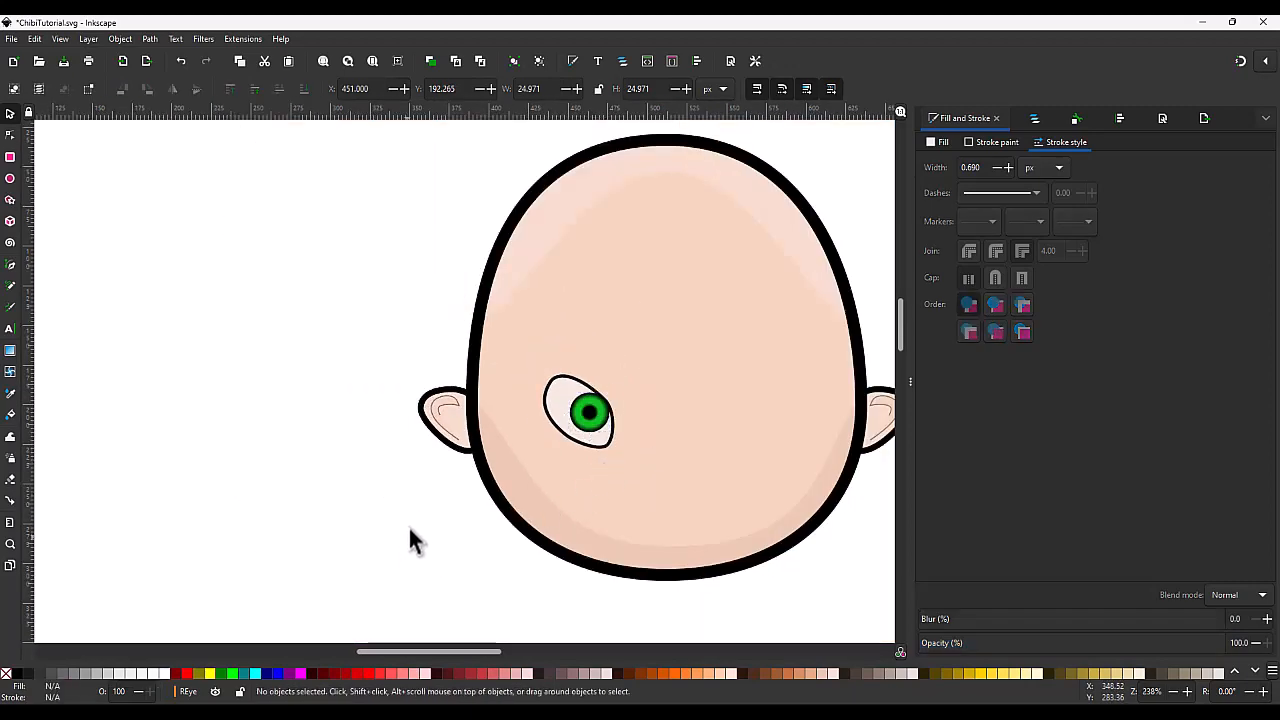
Step: Group the iris and the pale eye shape together
scroll(417, 529, down, 2)
scroll(441, 537, up, 2)
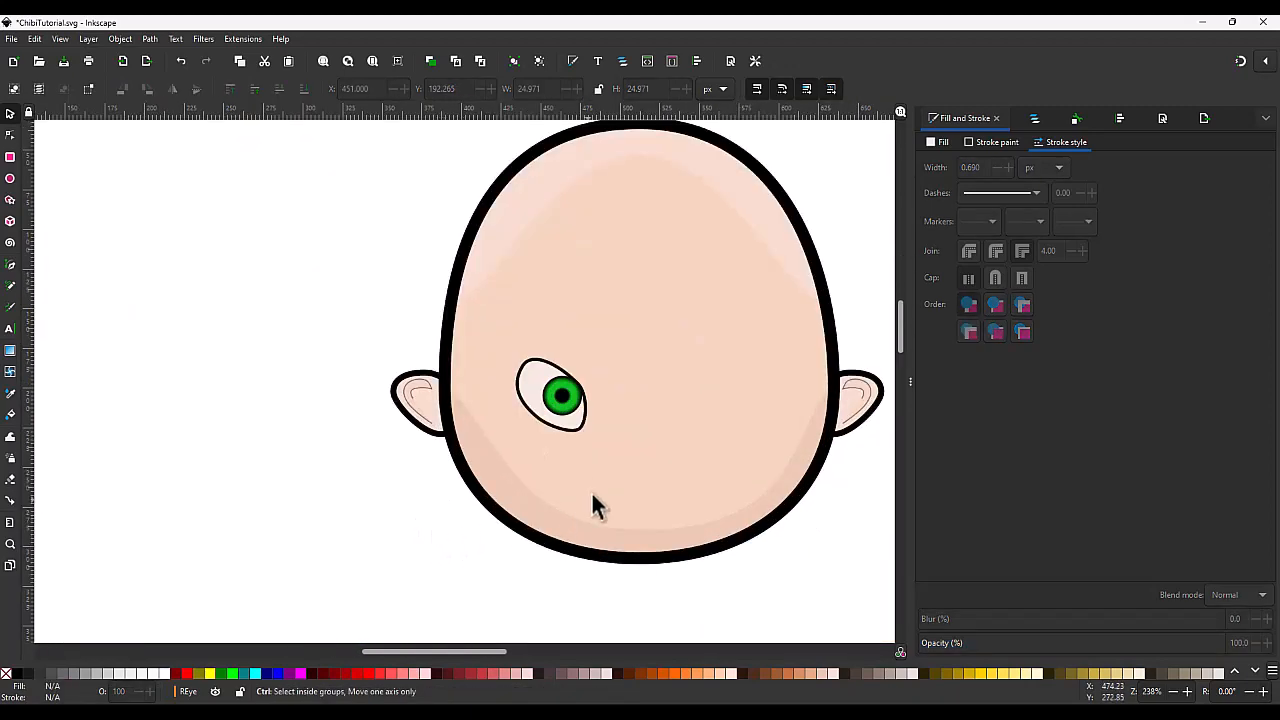
scroll(620, 375, up, 1)
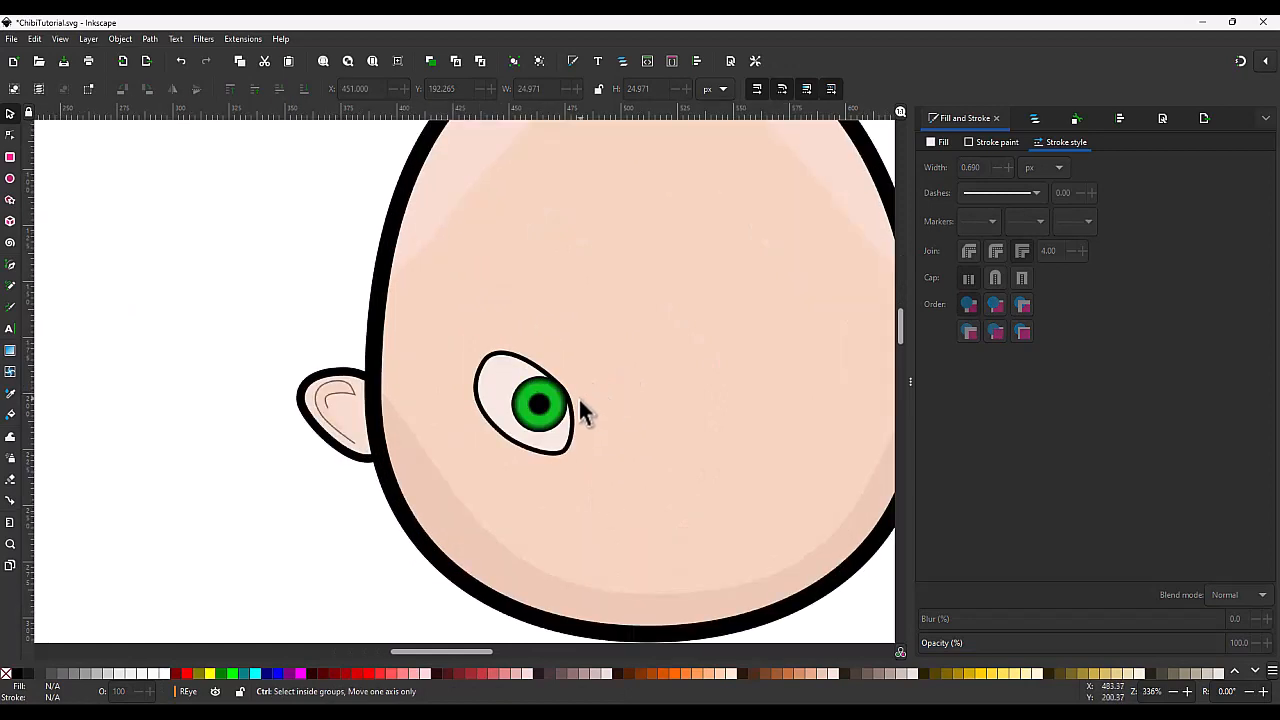
click(548, 402)
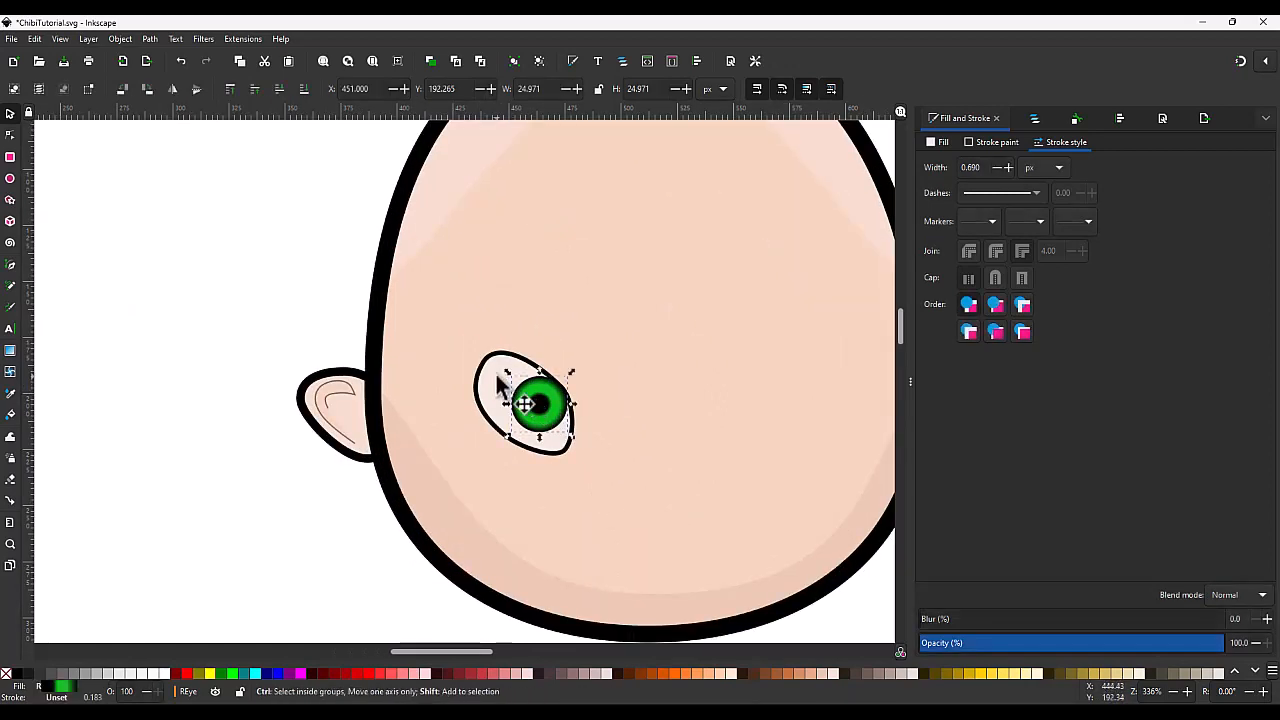
shift+click(500, 386)
key(ctrl+g)
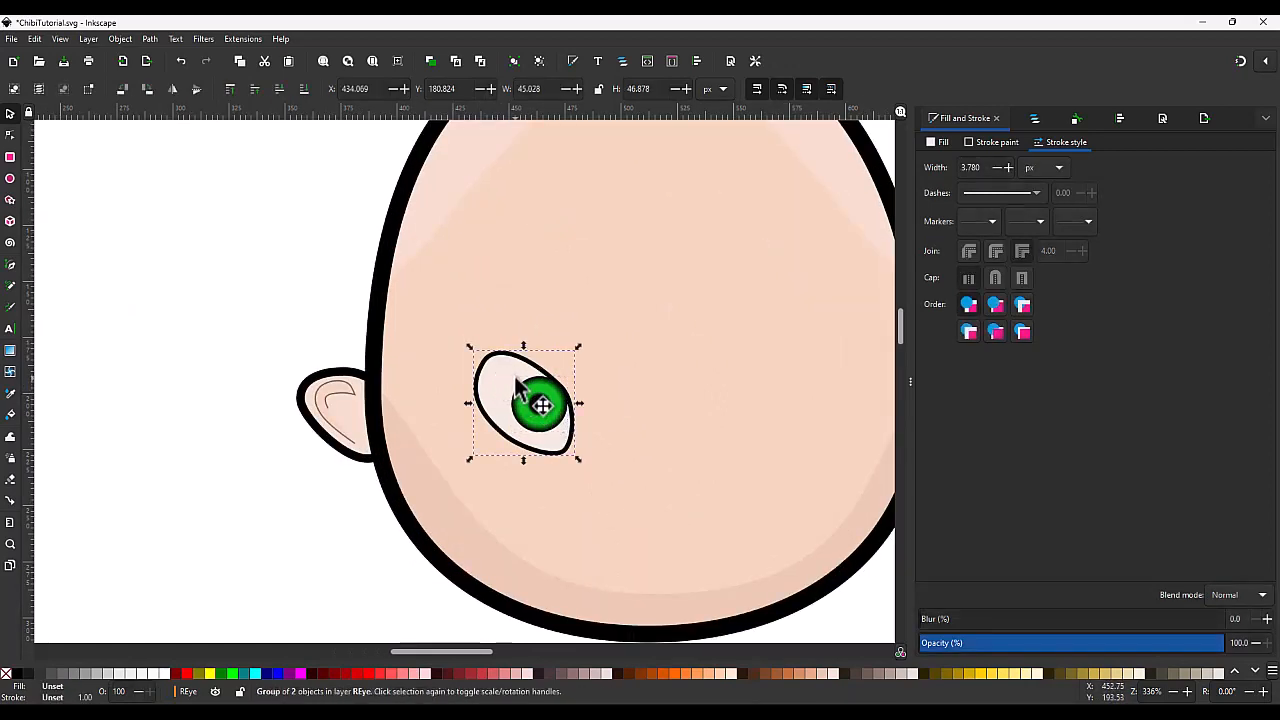
Step: Raise the upper-left node of the grouped eye shape to about Y 183.7, keeping its X position
key(n)
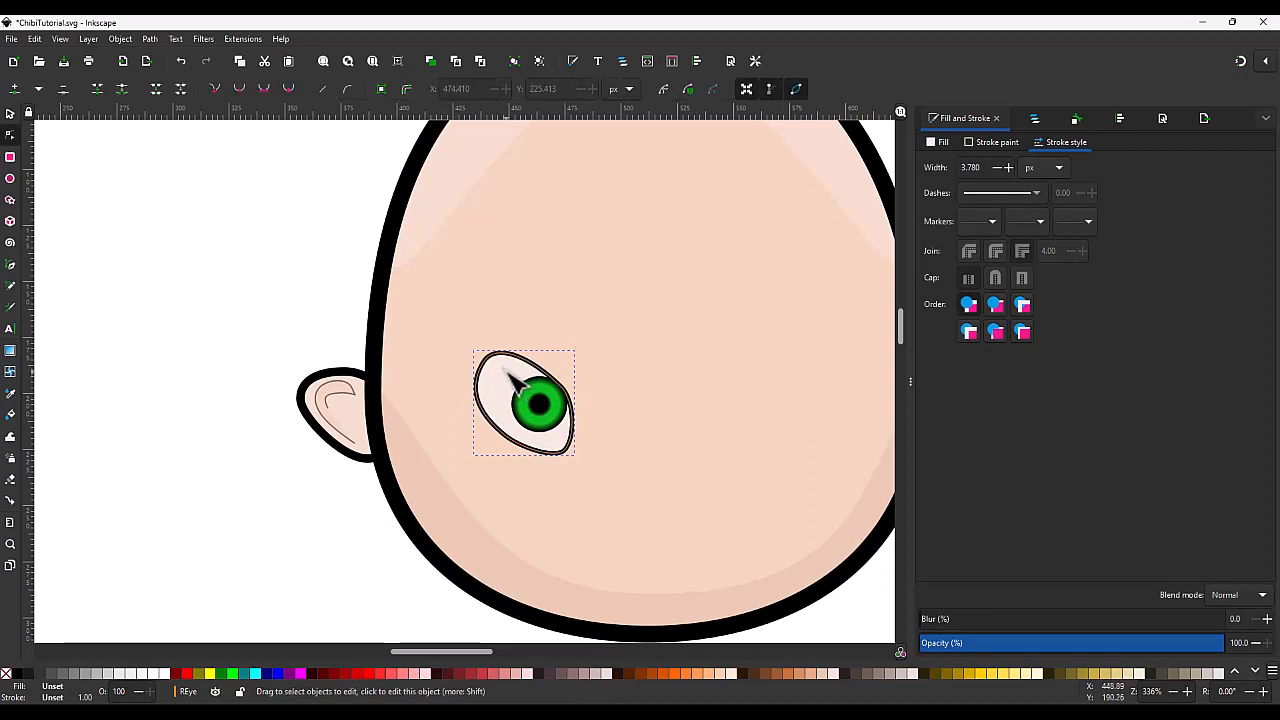
click(510, 376)
ctrl+scroll(500, 370, up, 2)
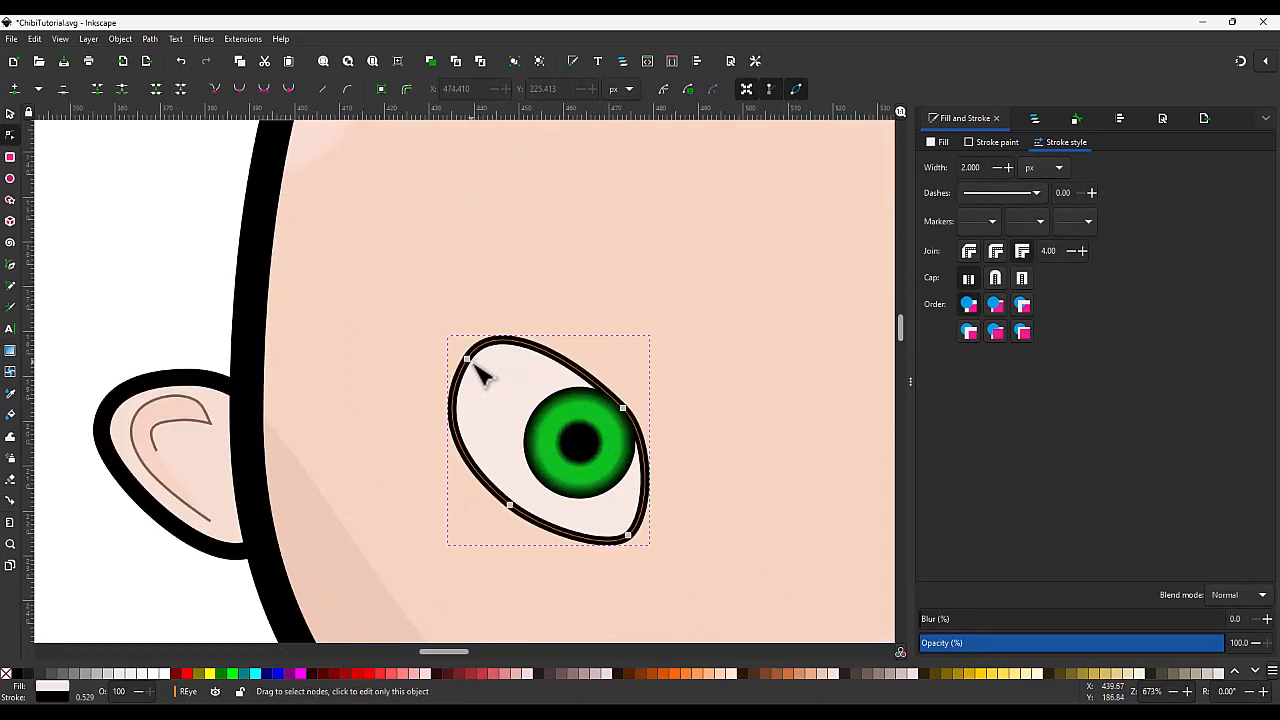
drag(475, 362, 477, 355)
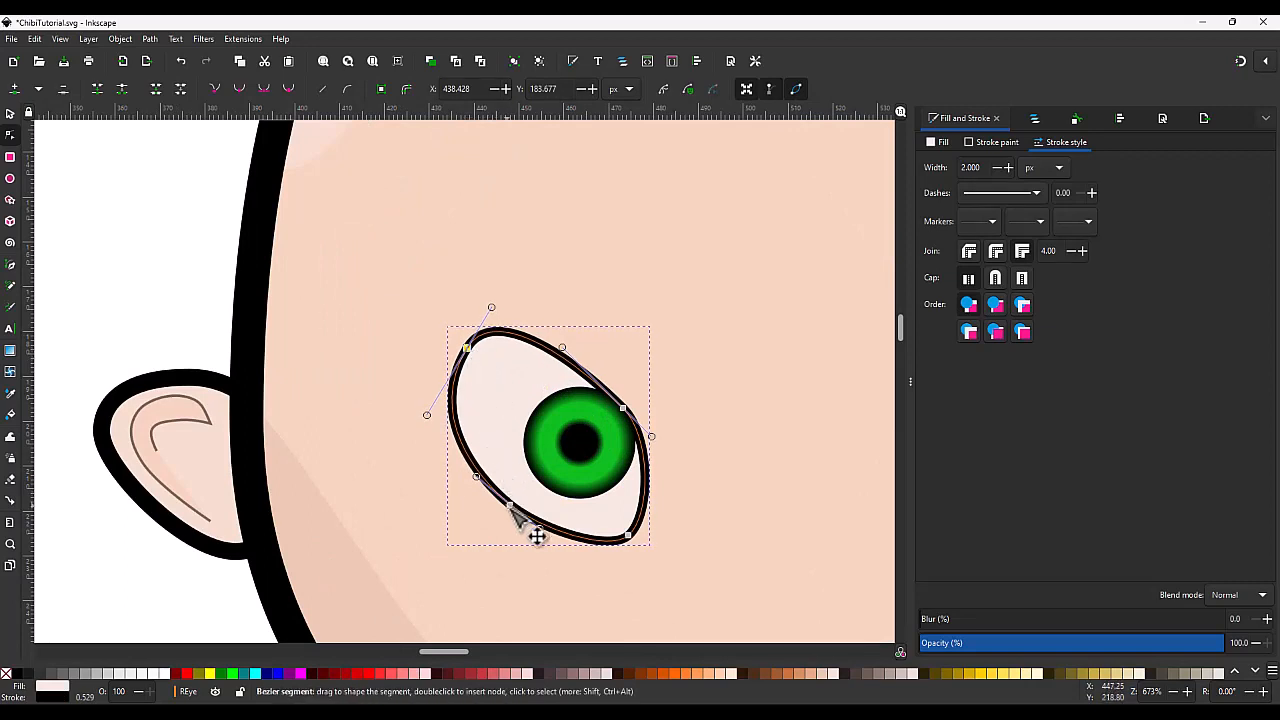
Step: Move the eye shape's lower-left node down to about X 447.3, Y 220.5 and deselect the eye
drag(511, 507, 507, 514)
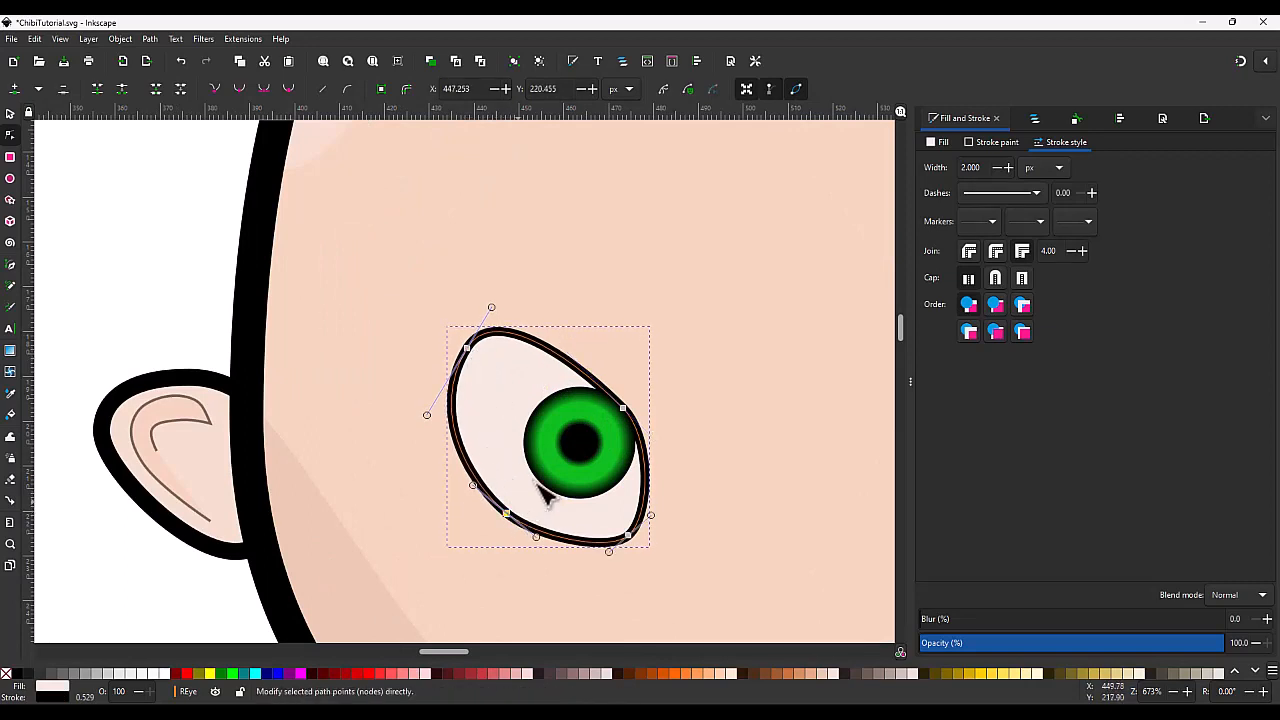
scroll(545, 495, down, 4)
click(422, 535)
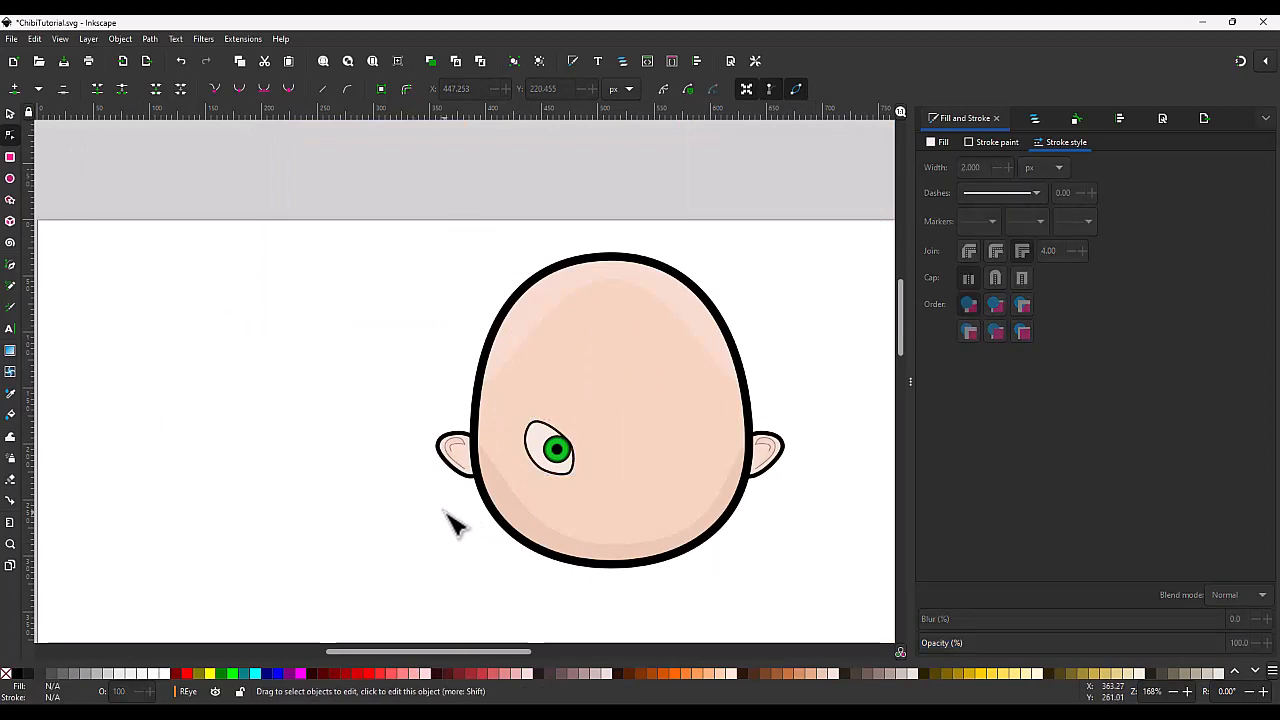
scroll(446, 516, down, 2)
scroll(446, 530, up, 2)
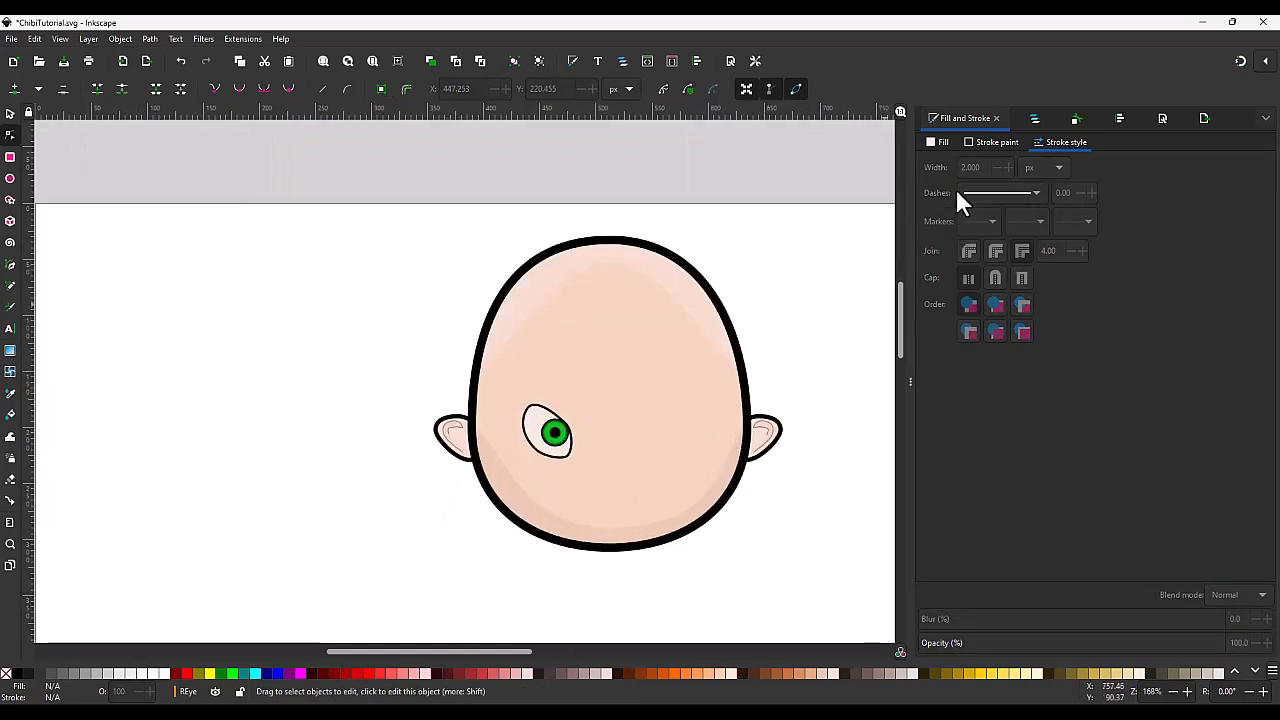
Step: With the Pen tool, draw a thin, closed, angular eyebrow in REye above the eye, from about X 432, Y 178 to X 485, Y 209
click(1032, 118)
scroll(600, 440, down, 2)
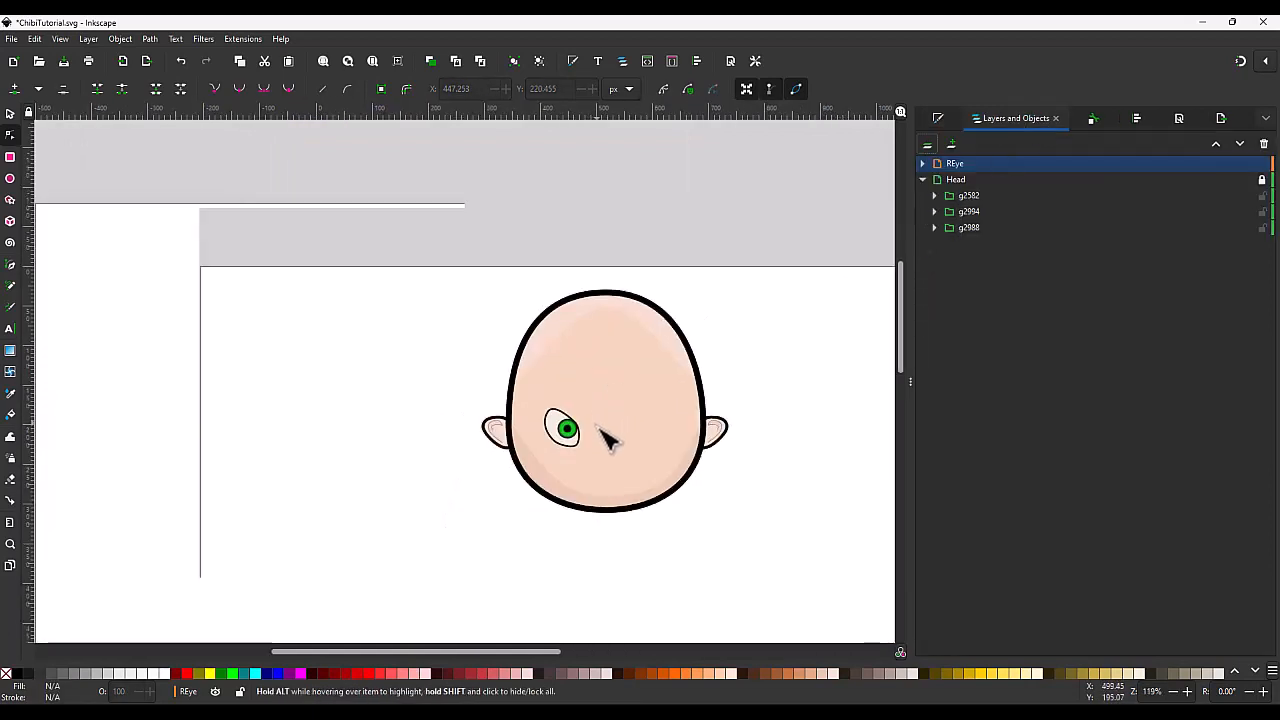
scroll(590, 400, up, 5)
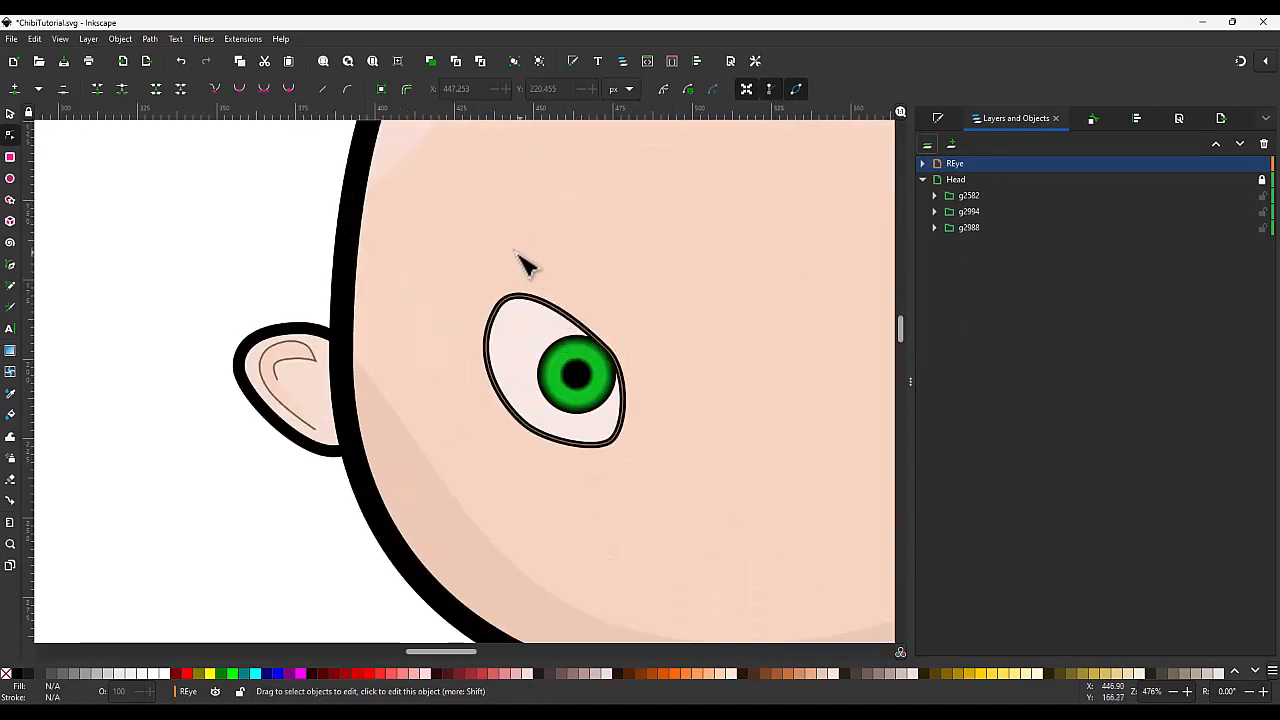
key(b)
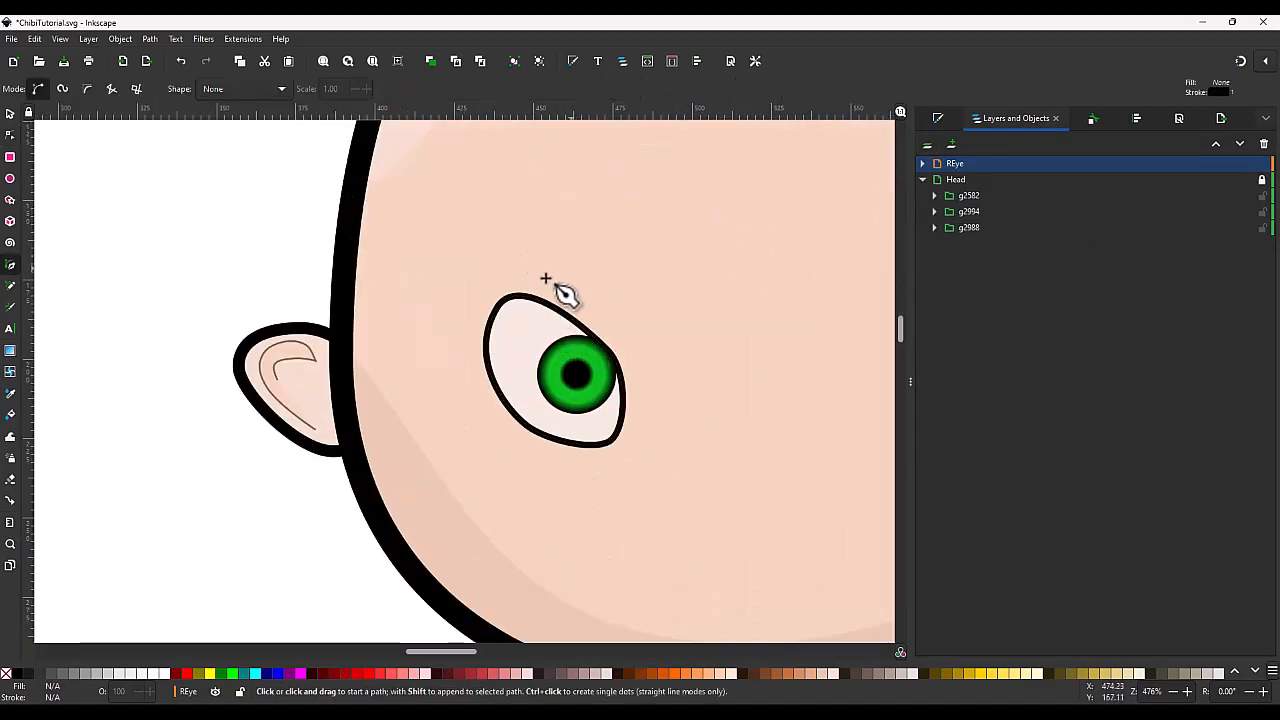
click(477, 291)
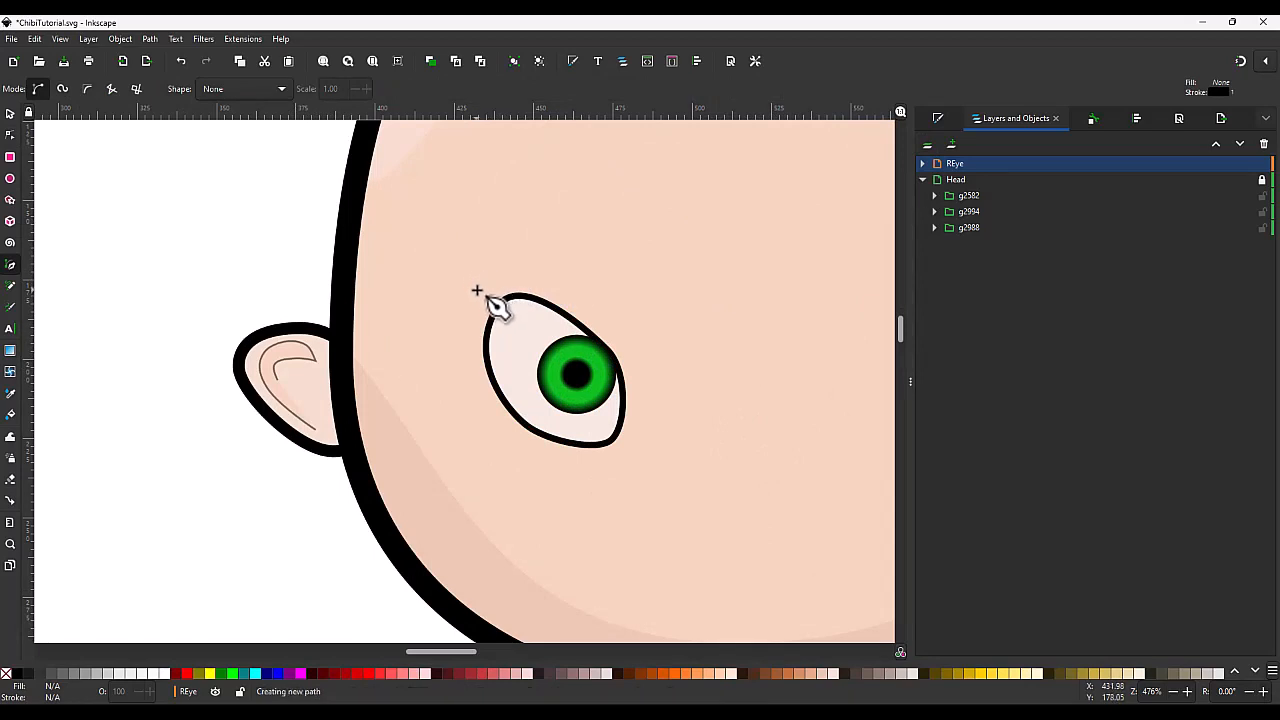
click(508, 259)
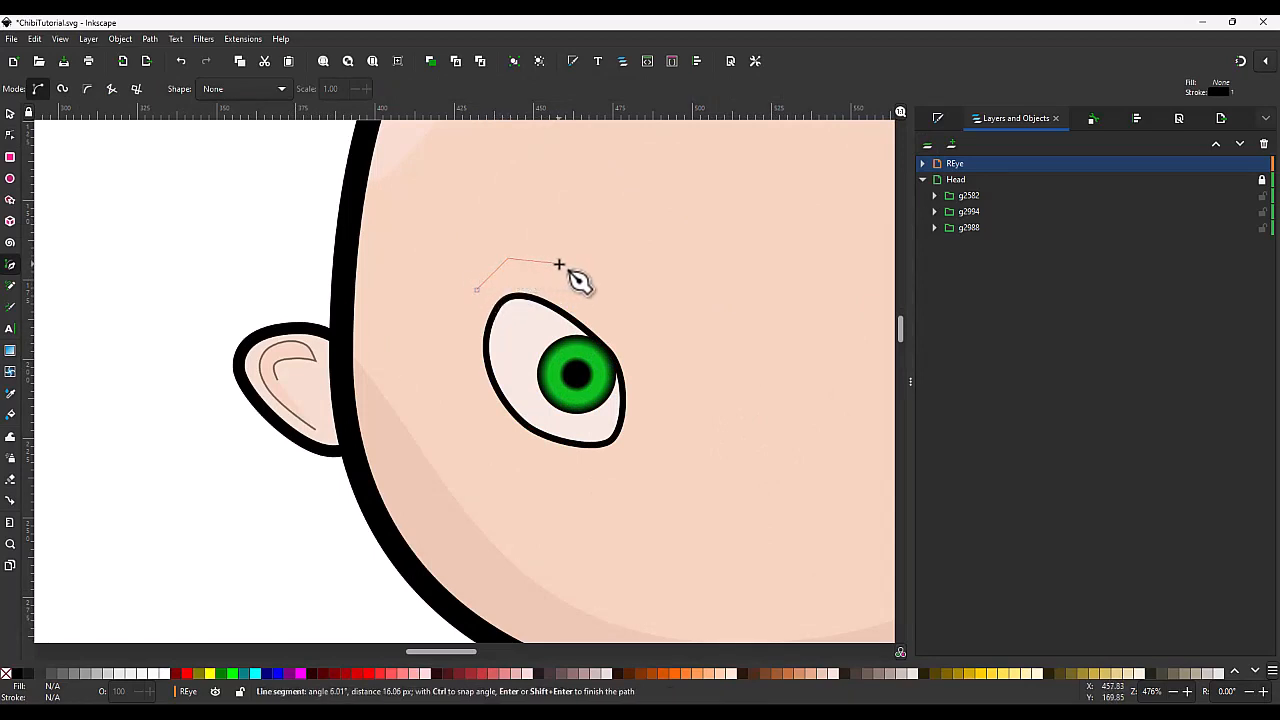
click(559, 264)
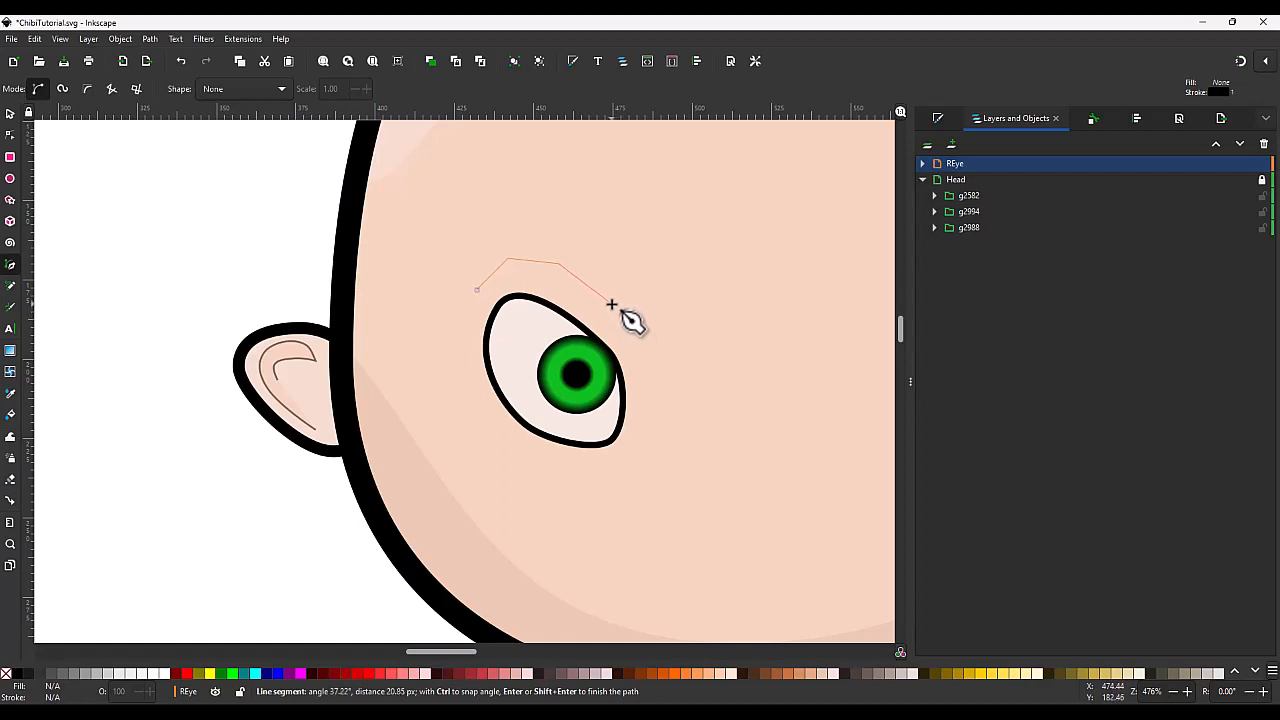
click(611, 303)
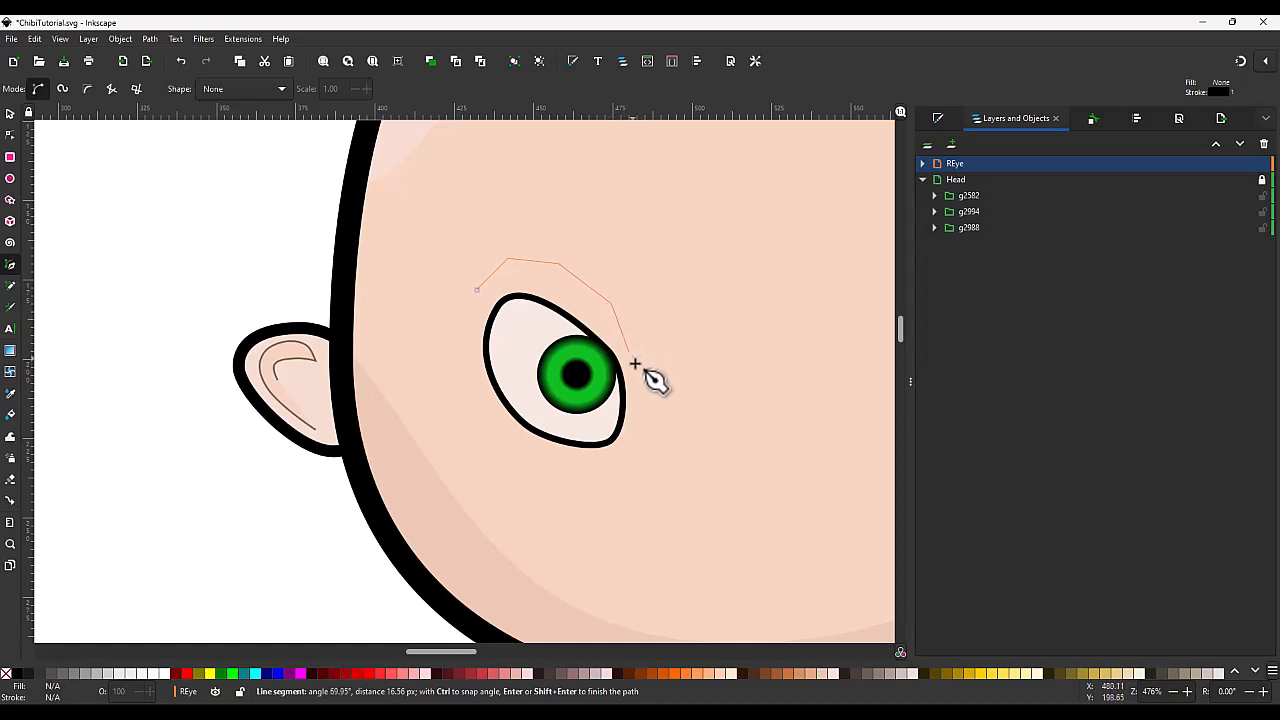
click(643, 385)
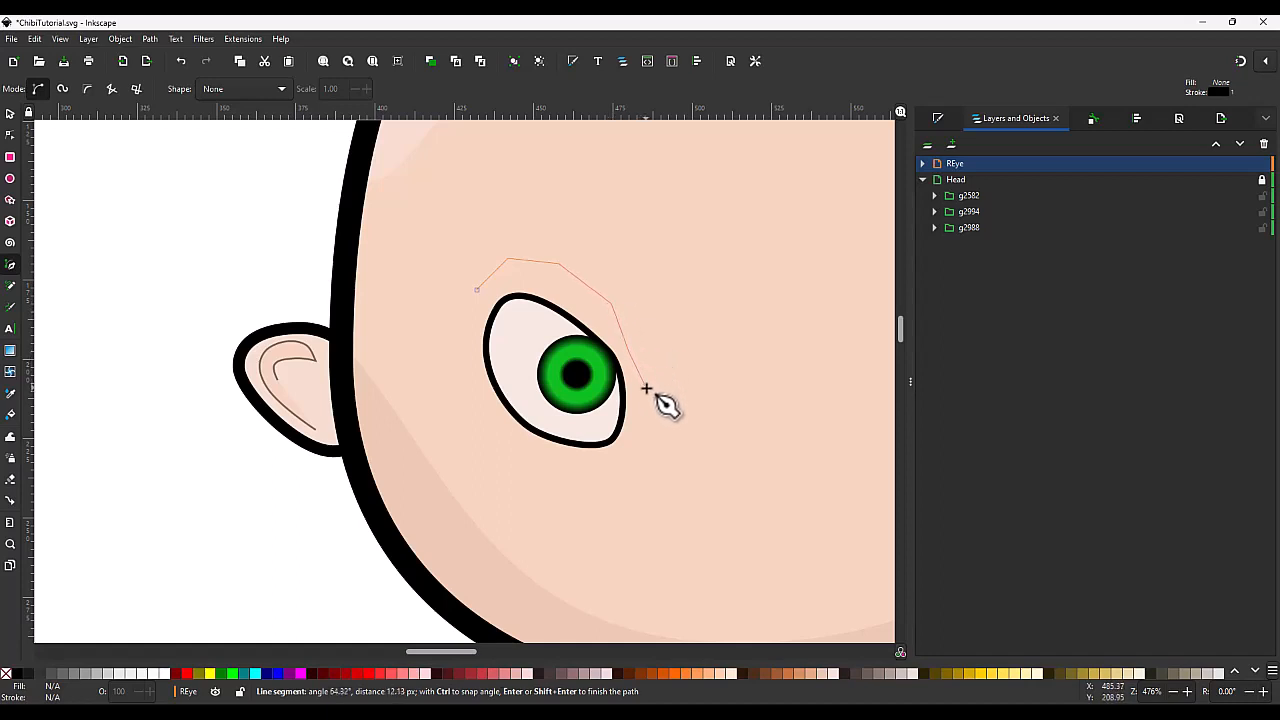
click(555, 273)
click(508, 272)
click(477, 289)
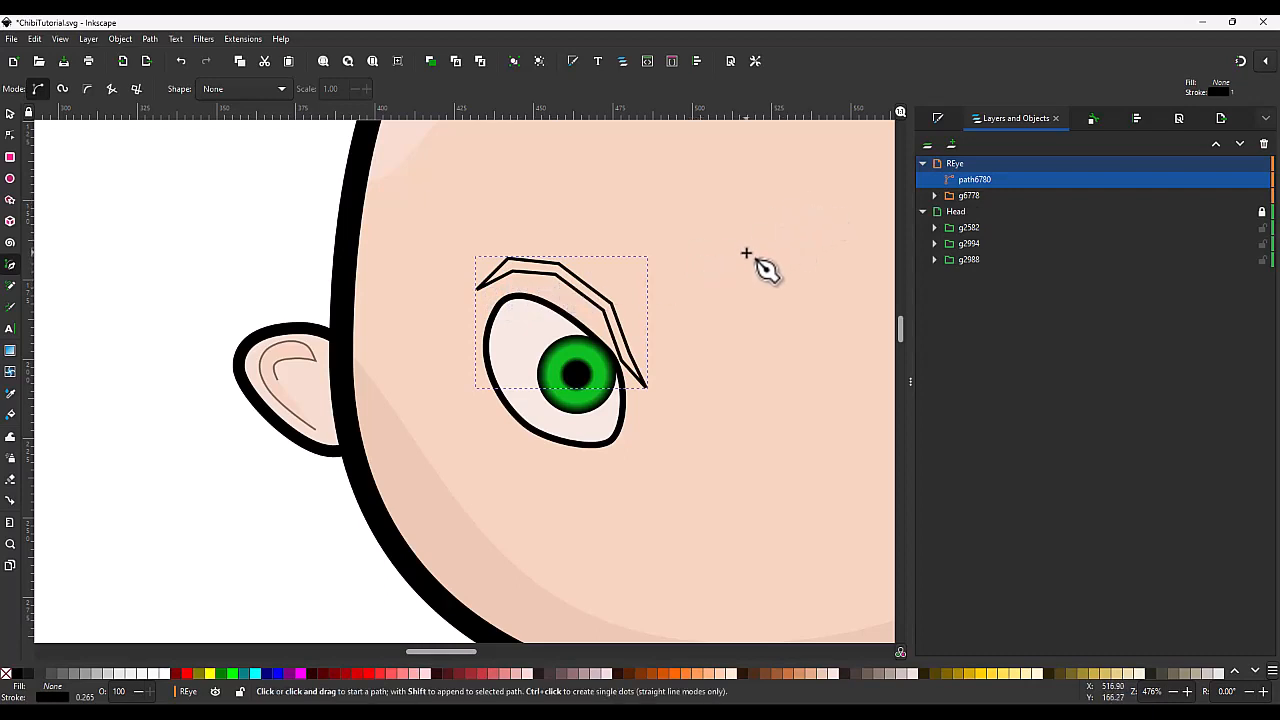
Step: Give the eyebrow path a flat black fill (000000ff)
key(n)
scroll(622, 270, up, 1)
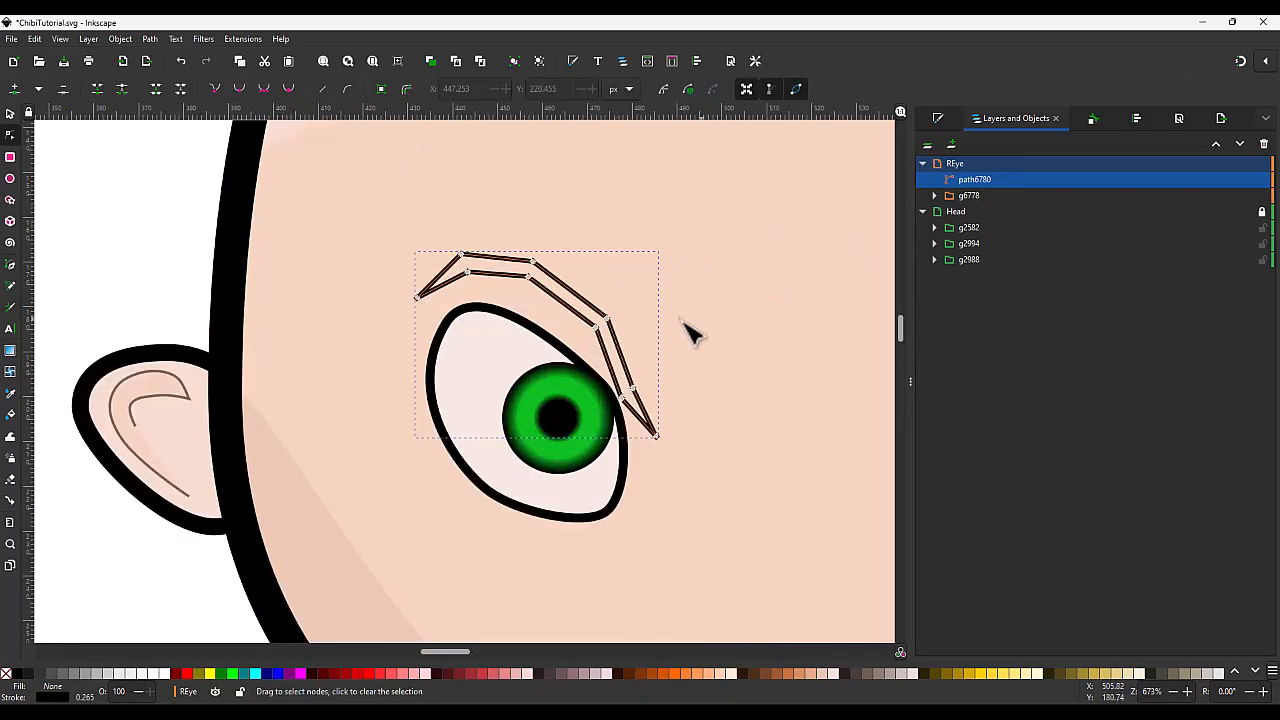
click(939, 118)
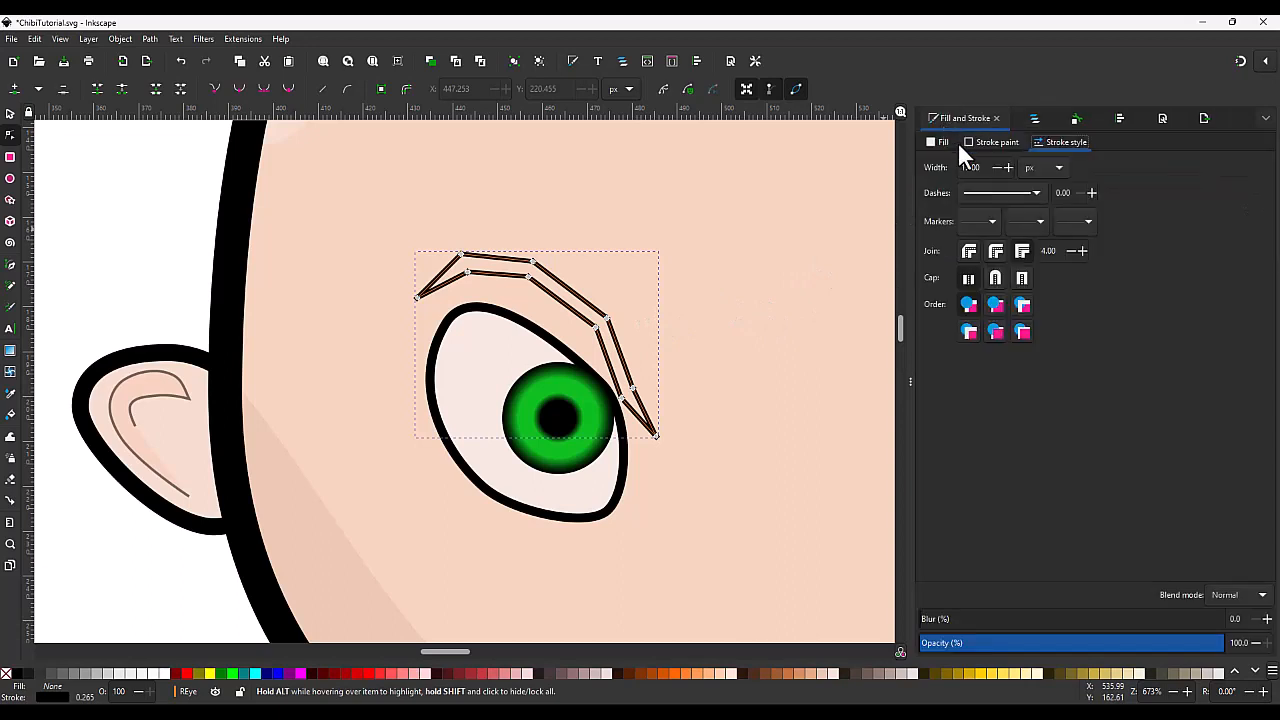
click(940, 142)
click(946, 163)
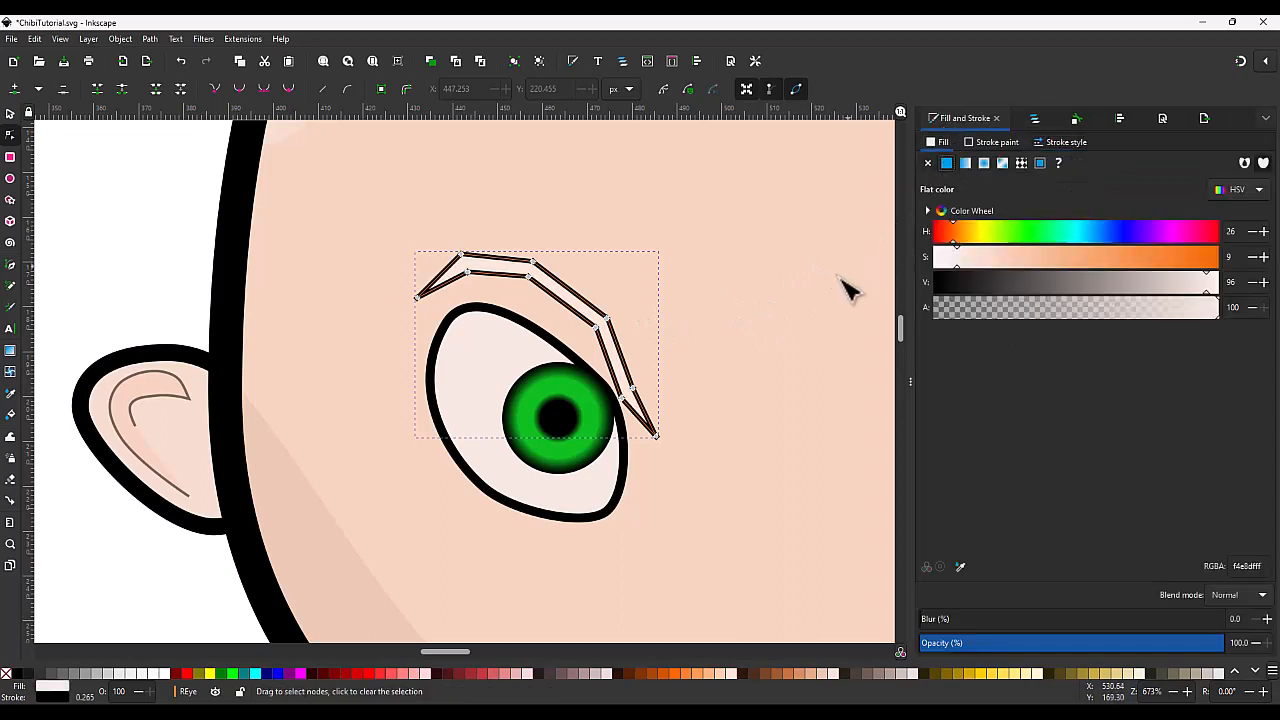
drag(982, 289, 703, 296)
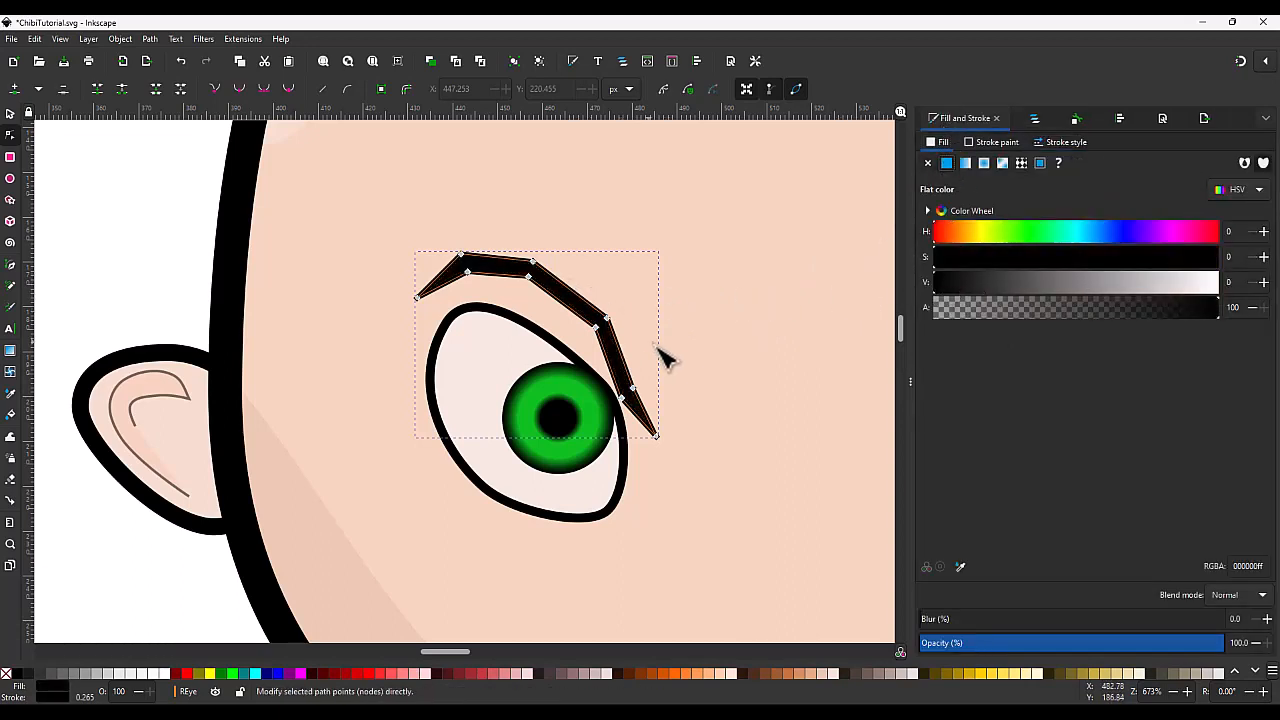
Step: Smooth all eyebrow nodes except the two tips, and move the outer tip to about X 428, Y 182.4
drag(703, 412, 455, 206)
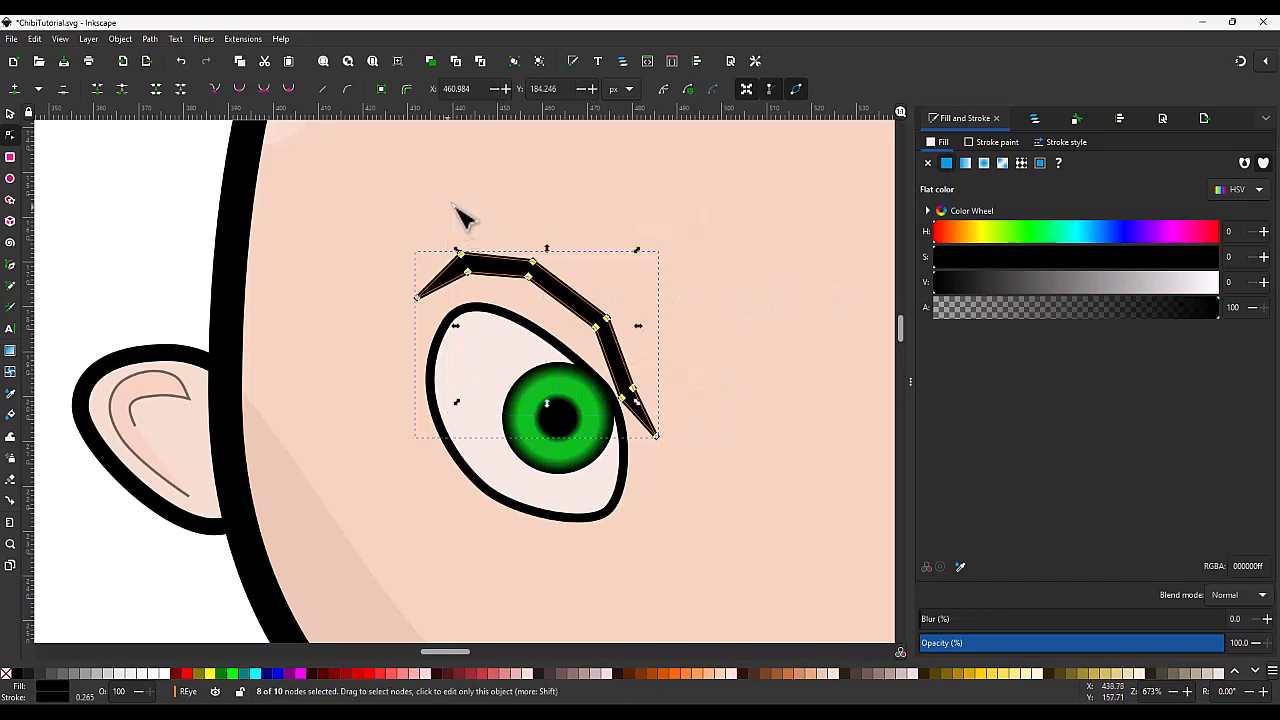
click(240, 89)
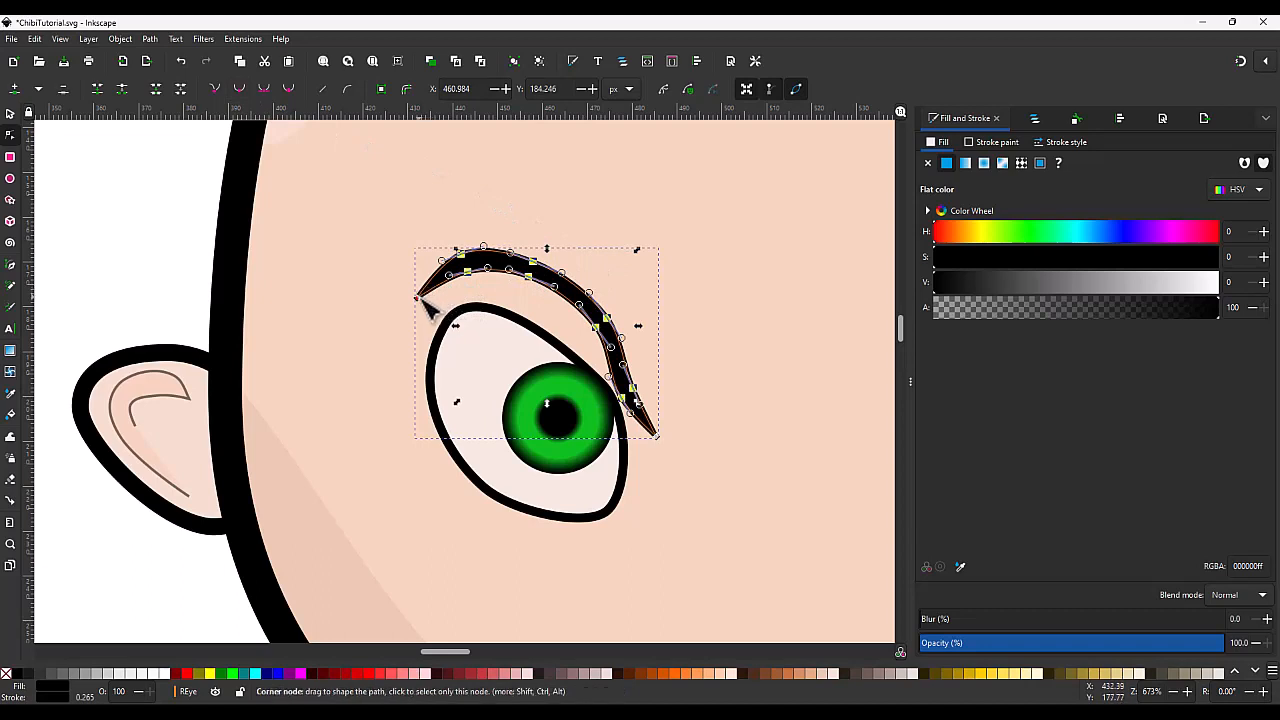
drag(421, 300, 404, 320)
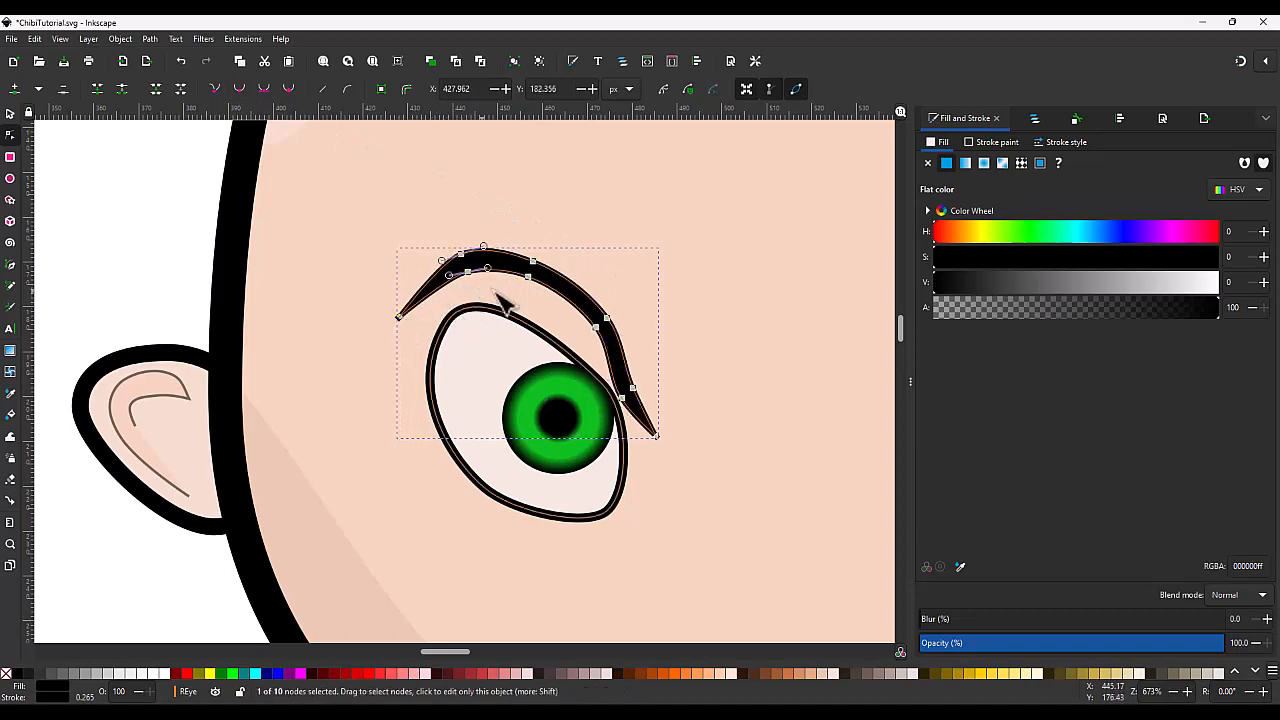
Step: Thicken the eyebrow by moving the three nodes along the middle of its lower edge down and outward
drag(540, 301, 453, 264)
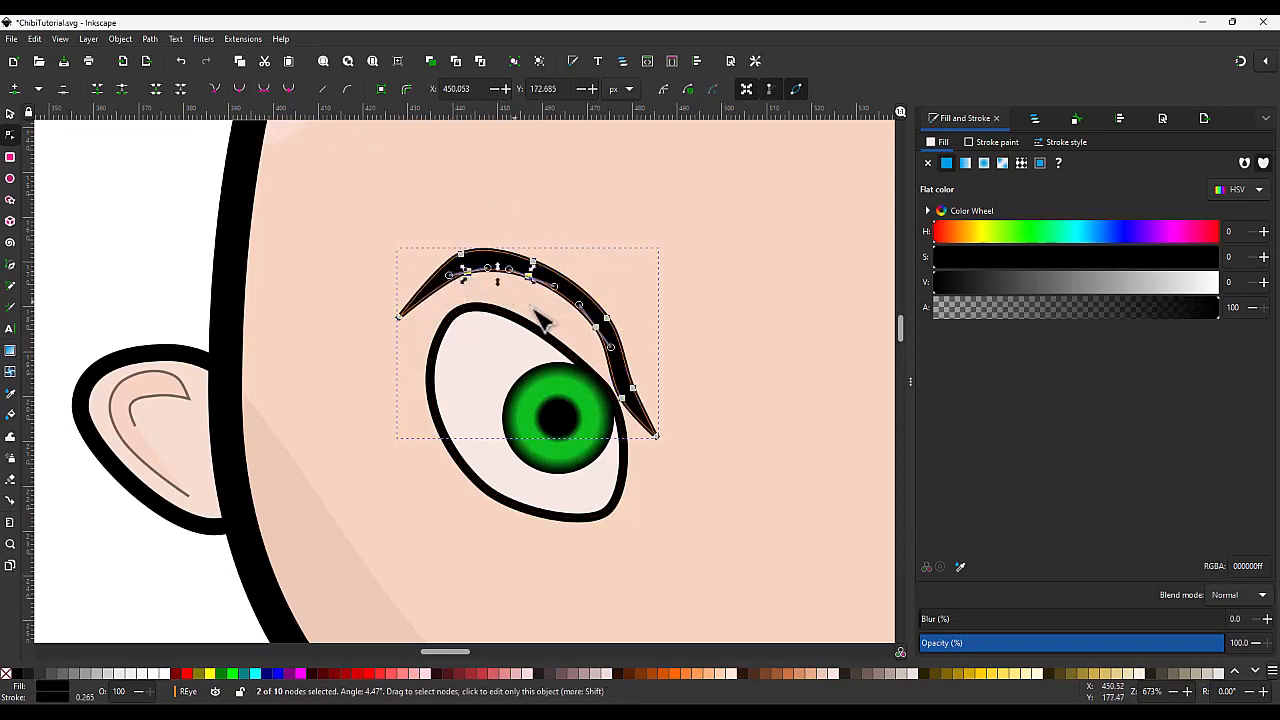
drag(602, 343, 588, 334)
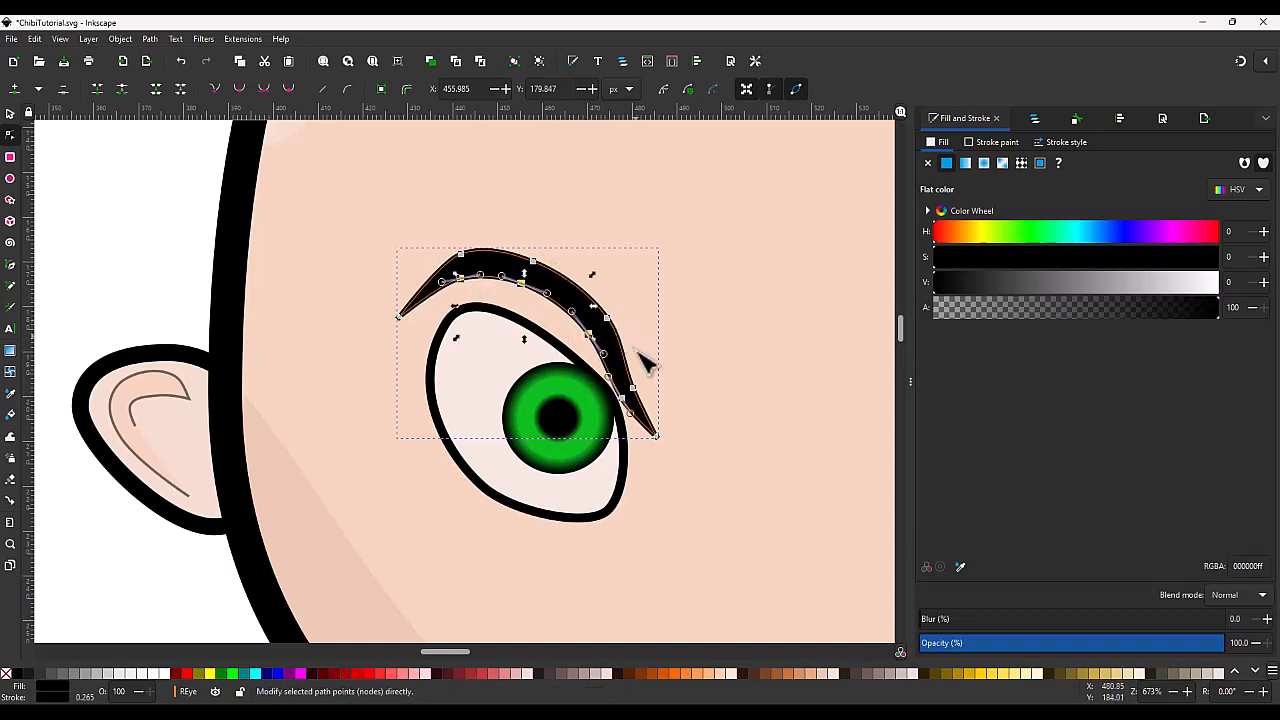
Step: Reshape the eyebrow's inner end by moving its last lower-edge node to about X 478.5, Y 199.8 and the tip to about X 486.9, Y 208.1
drag(656, 424, 657, 425)
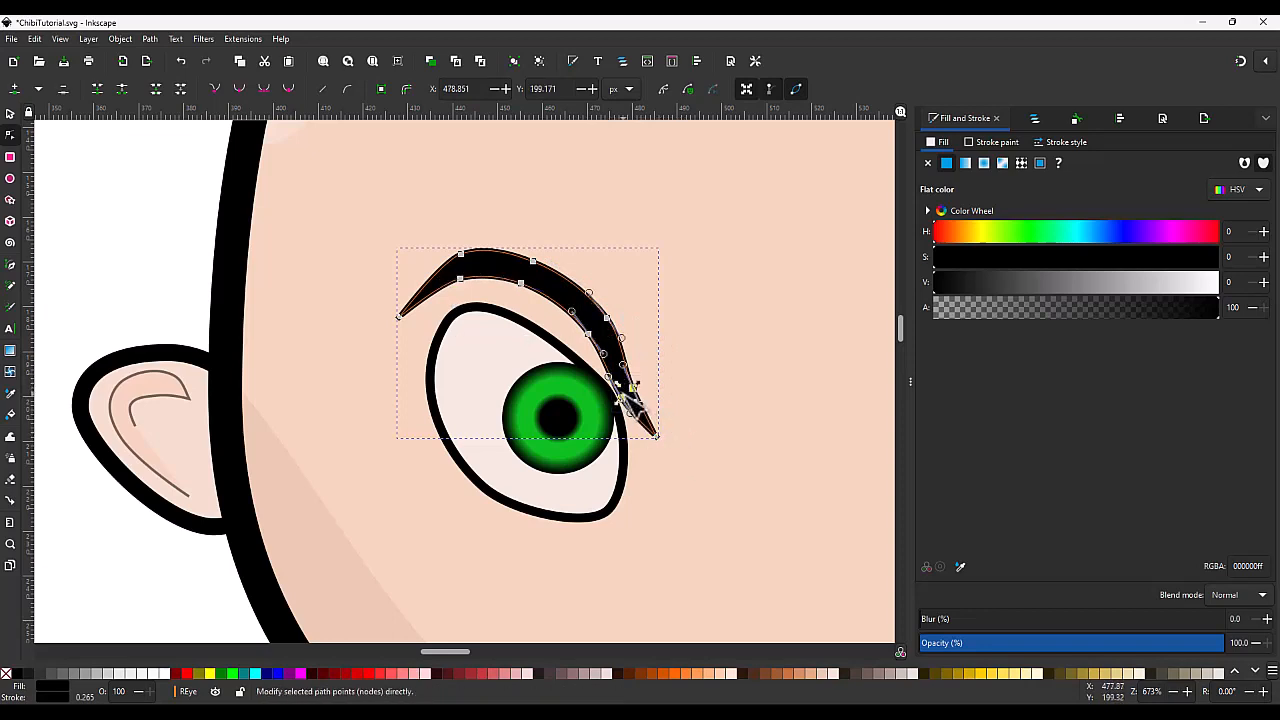
scroll(622, 404, up, 2)
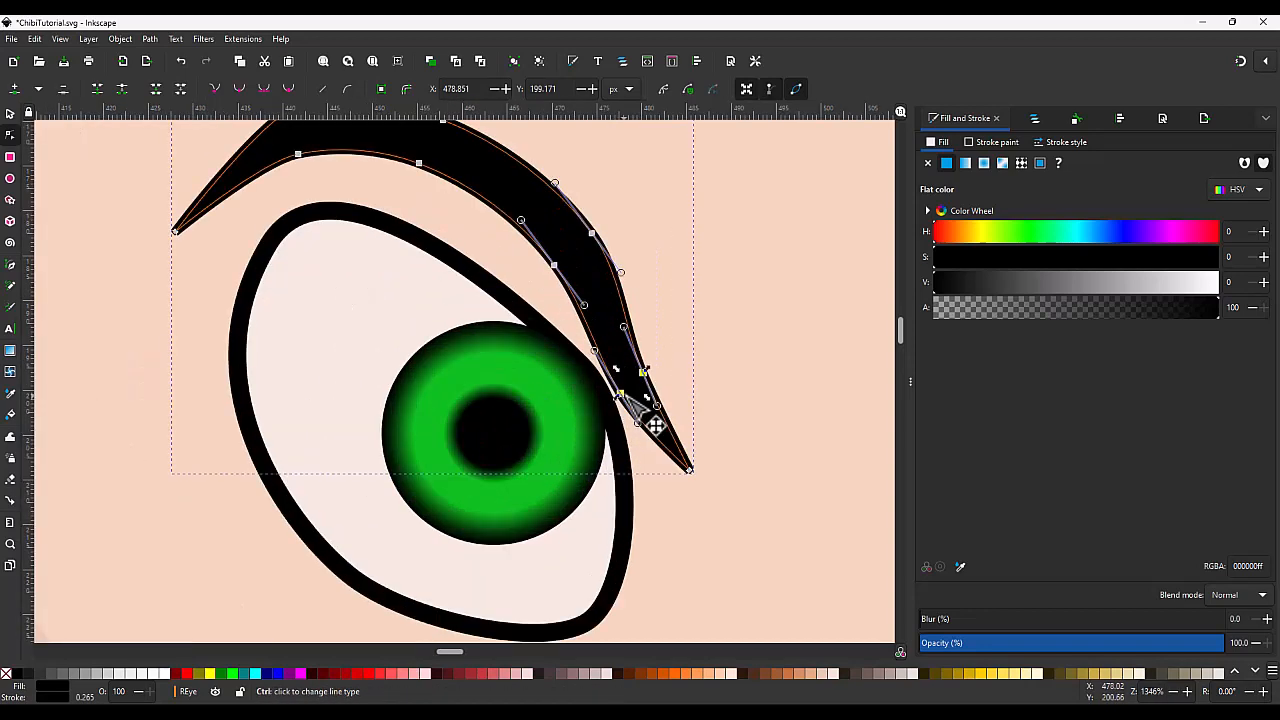
click(707, 383)
click(622, 393)
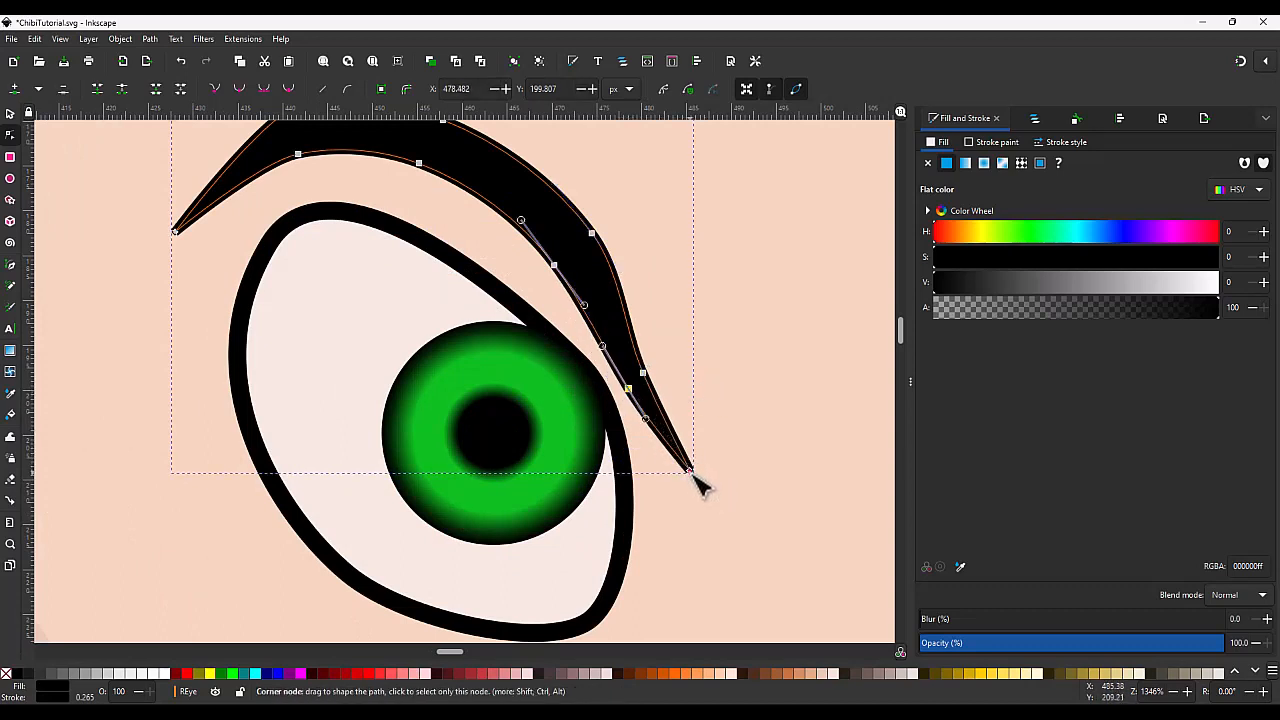
drag(691, 471, 708, 469)
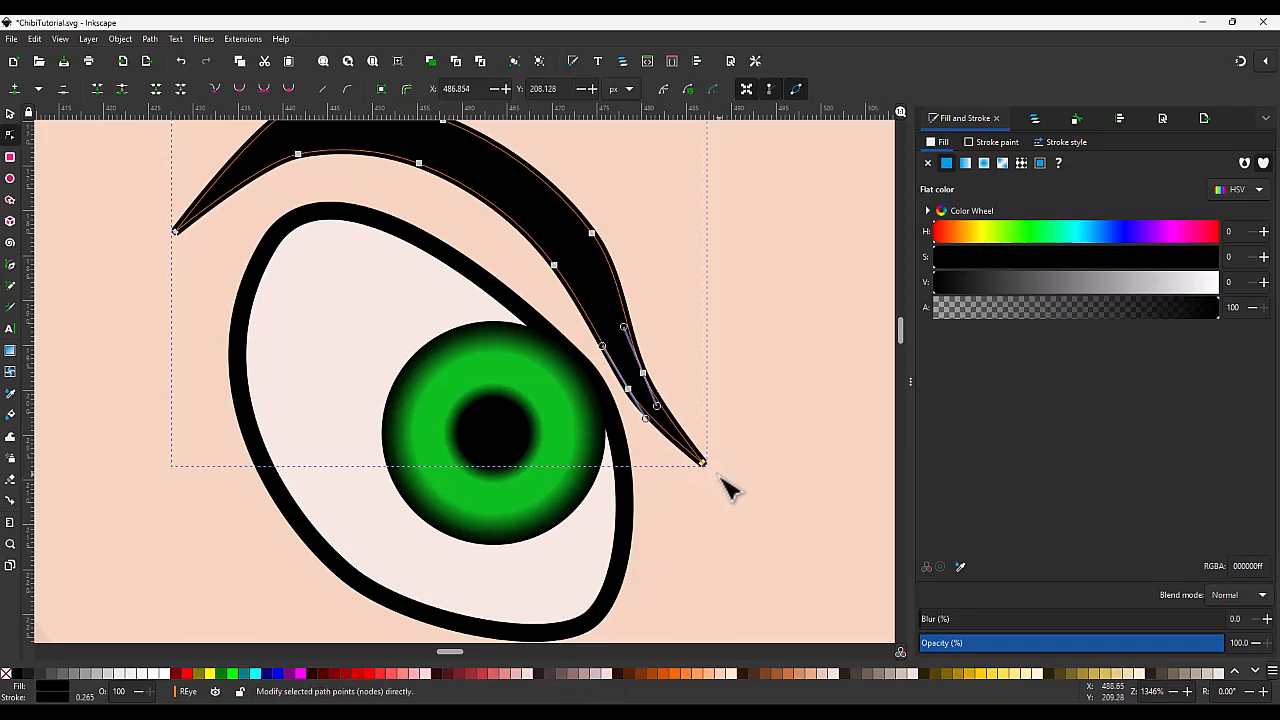
Step: Give the eyebrow's stroke a round join and a round cap to soften its tips
scroll(721, 486, up, 5)
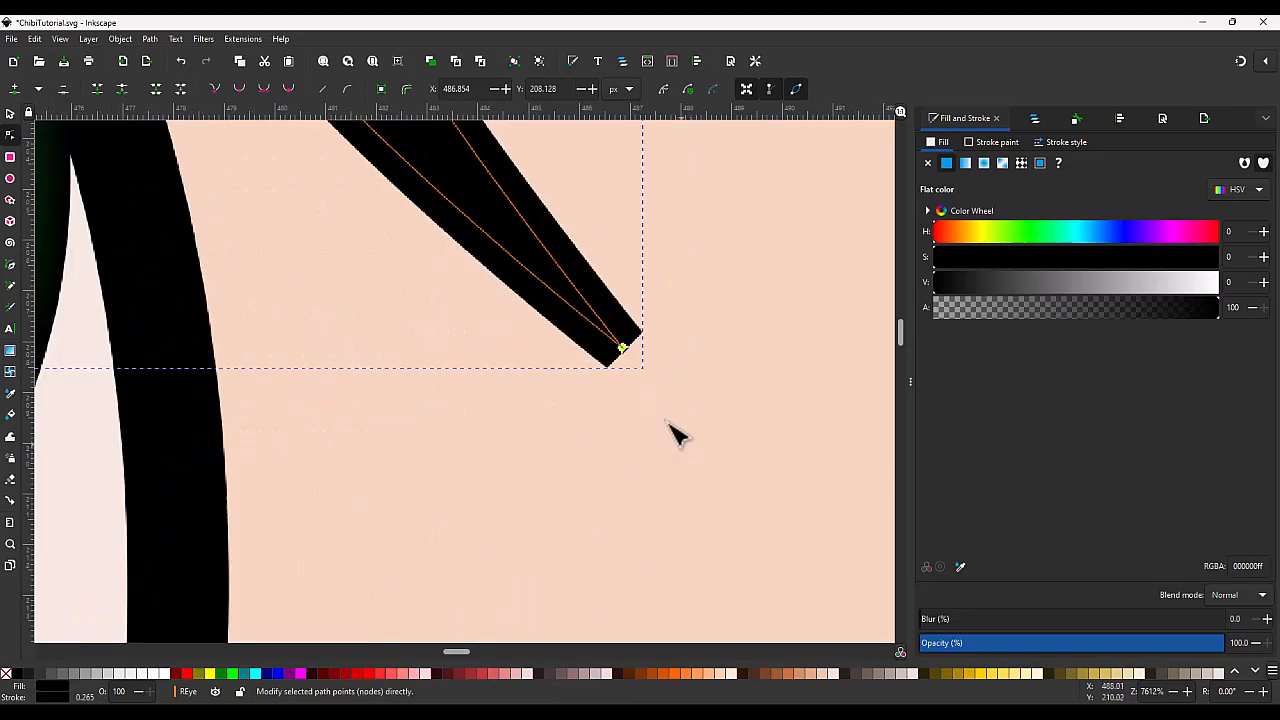
key(s)
click(571, 320)
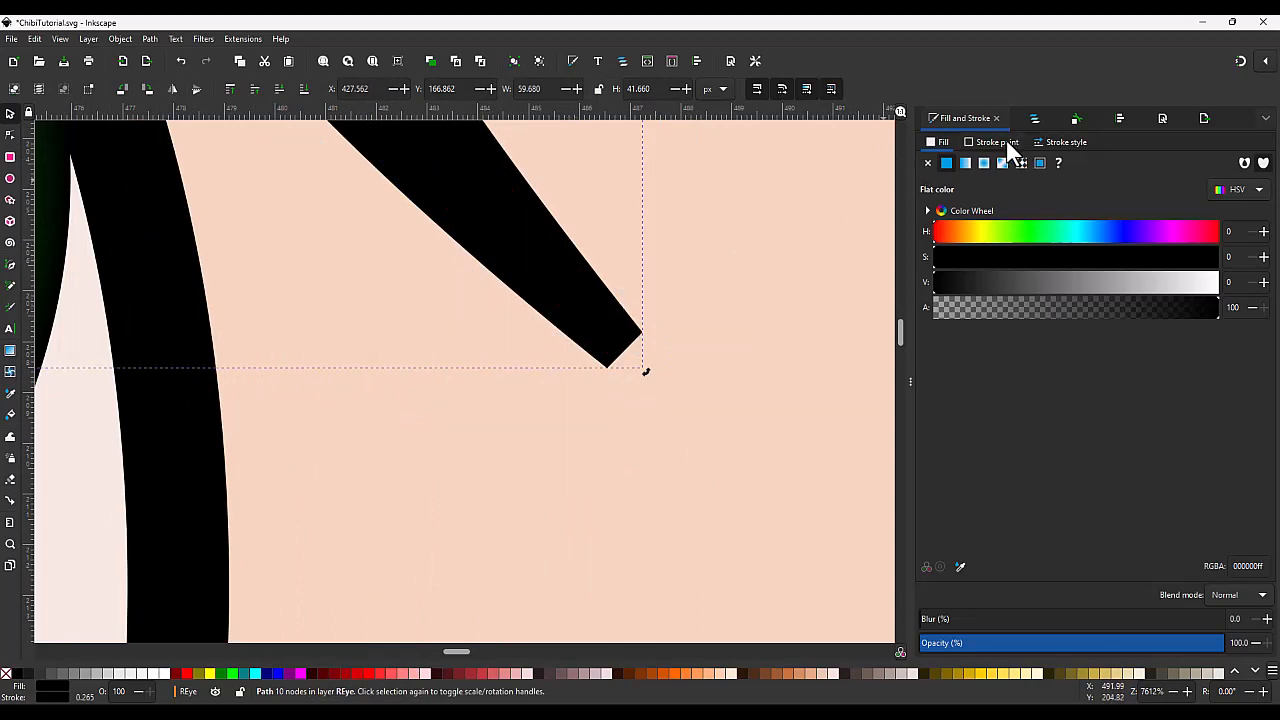
click(1062, 142)
click(995, 251)
click(995, 278)
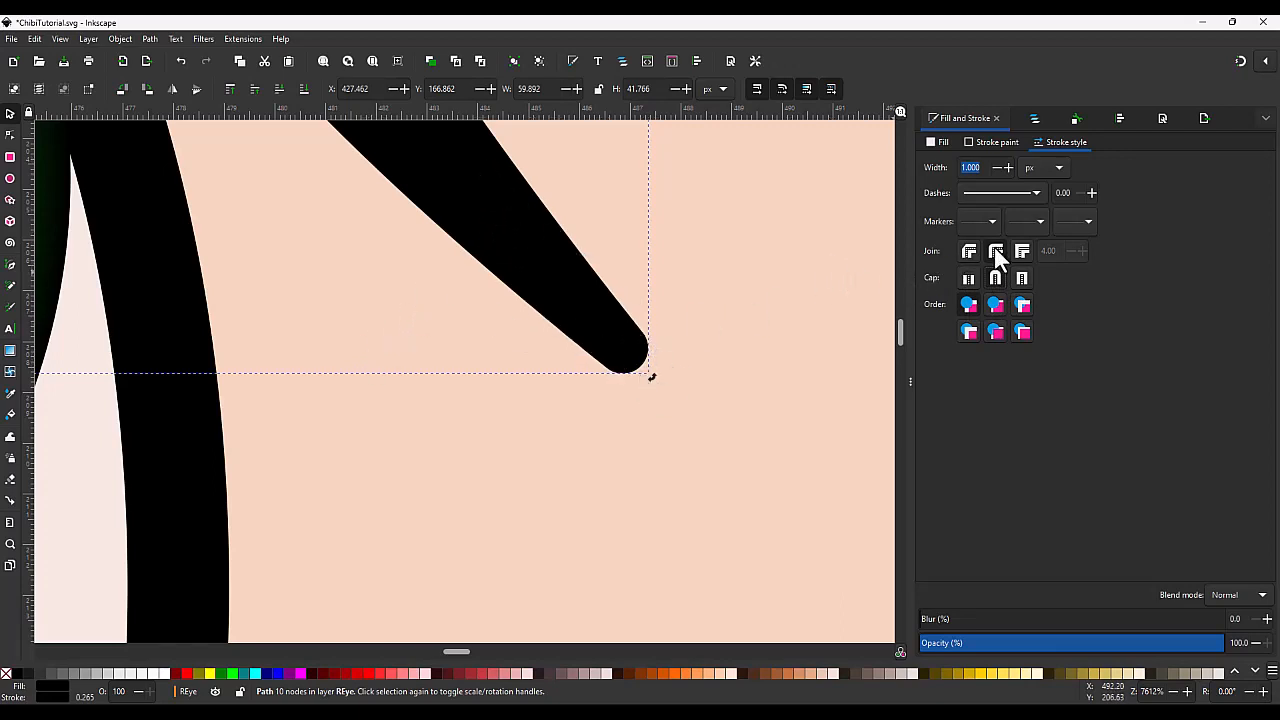
Step: Try the miter and bevel joins on the eyebrow's stroke, and restore the round join
click(1028, 247)
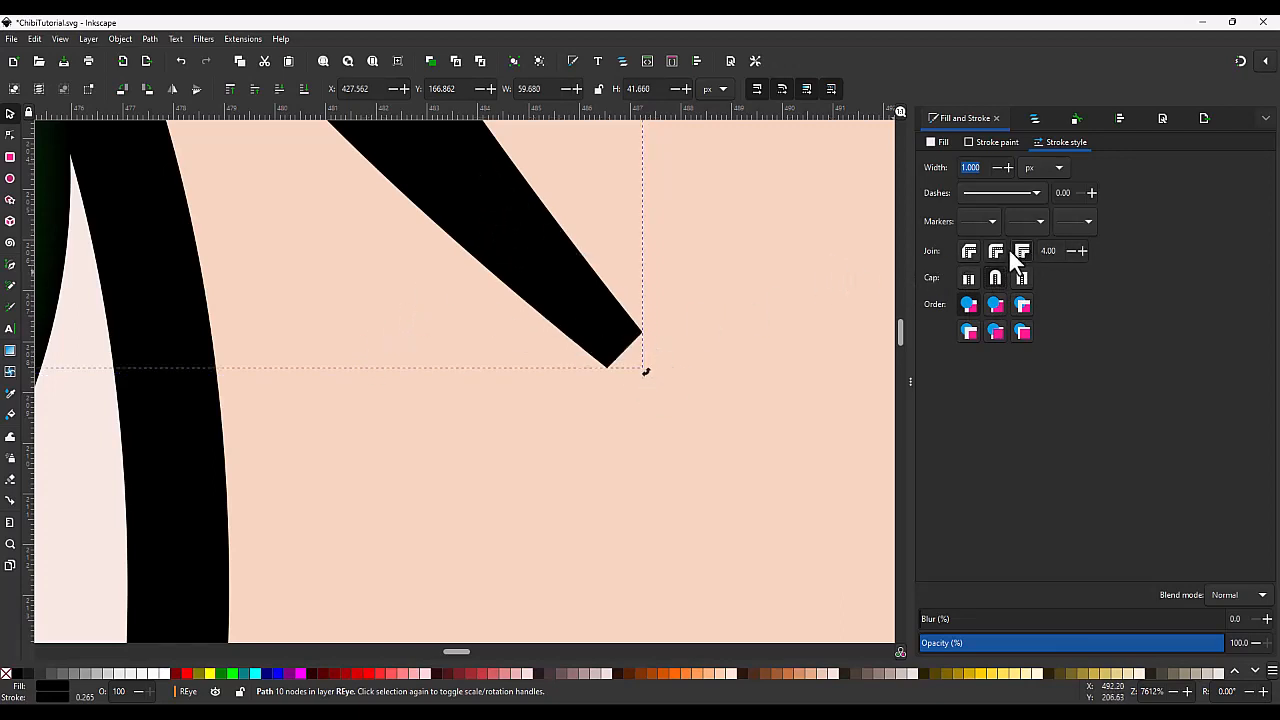
click(970, 251)
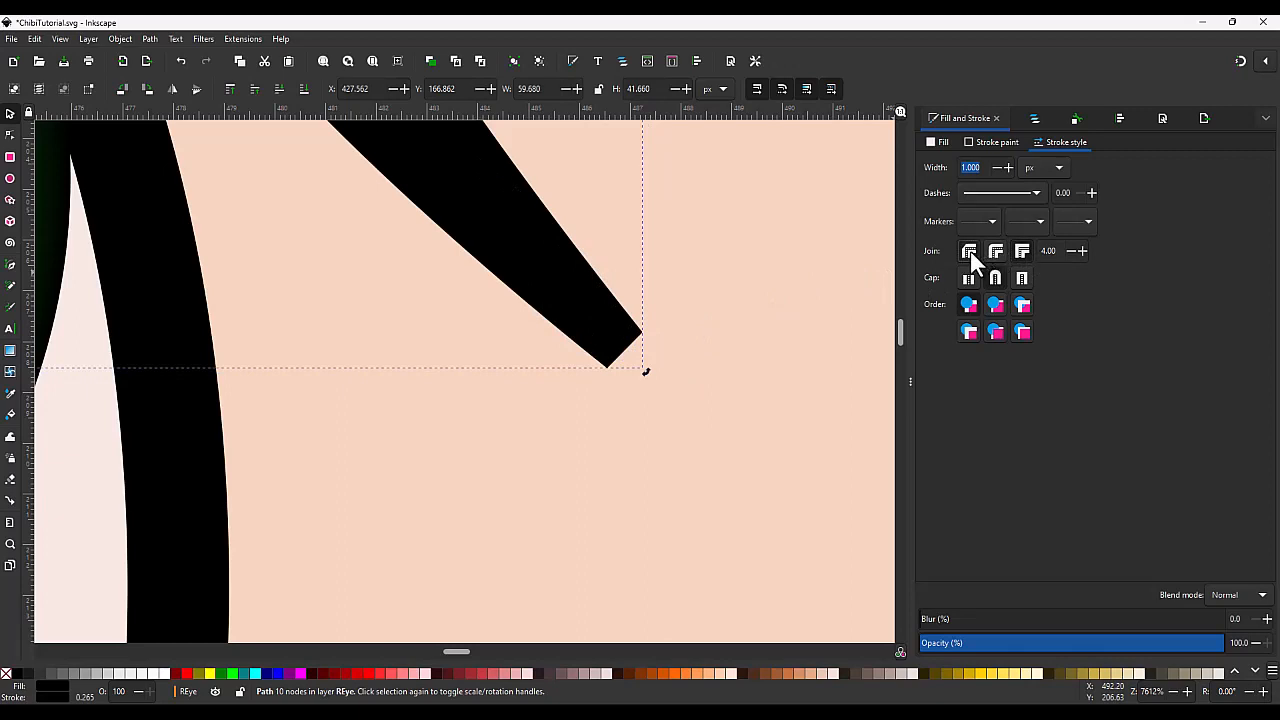
click(1020, 252)
click(998, 254)
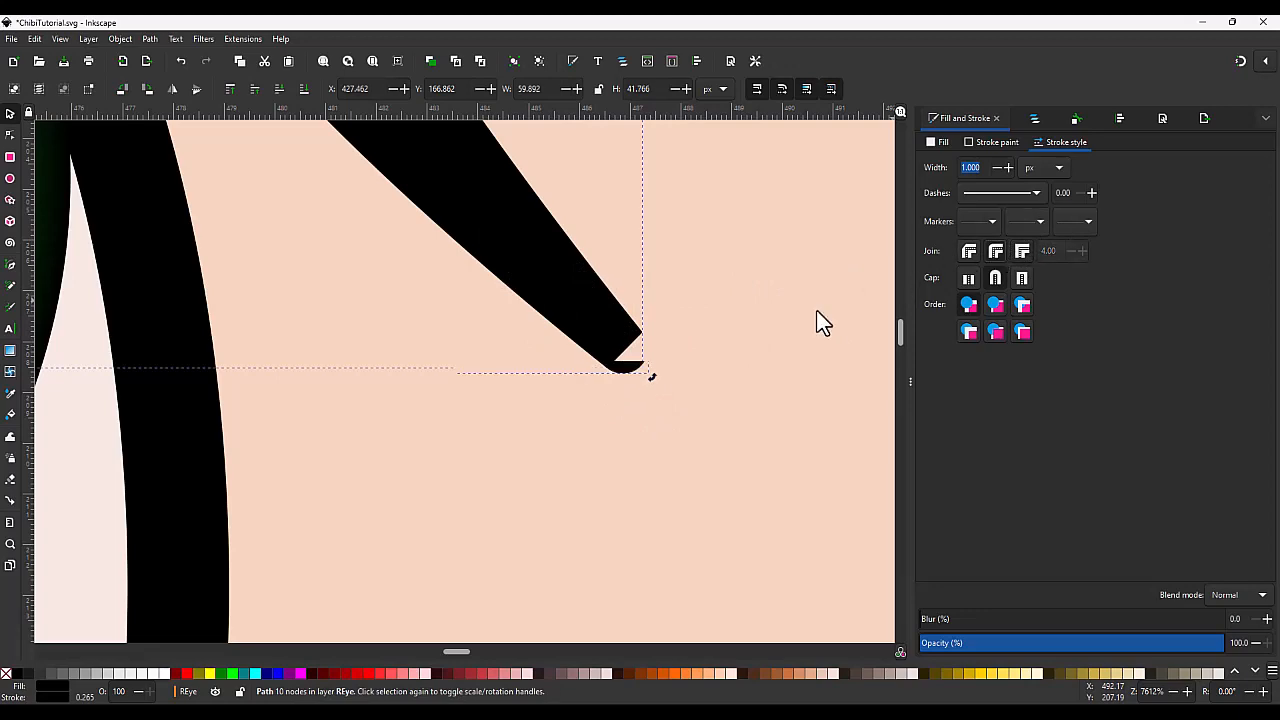
Step: Thicken the eyebrow by raising its three middle upper-edge nodes about 2.7 px, then move the outermost one to about X 440.7, Y 167.9
scroll(638, 408, down, 3)
scroll(563, 349, down, 1)
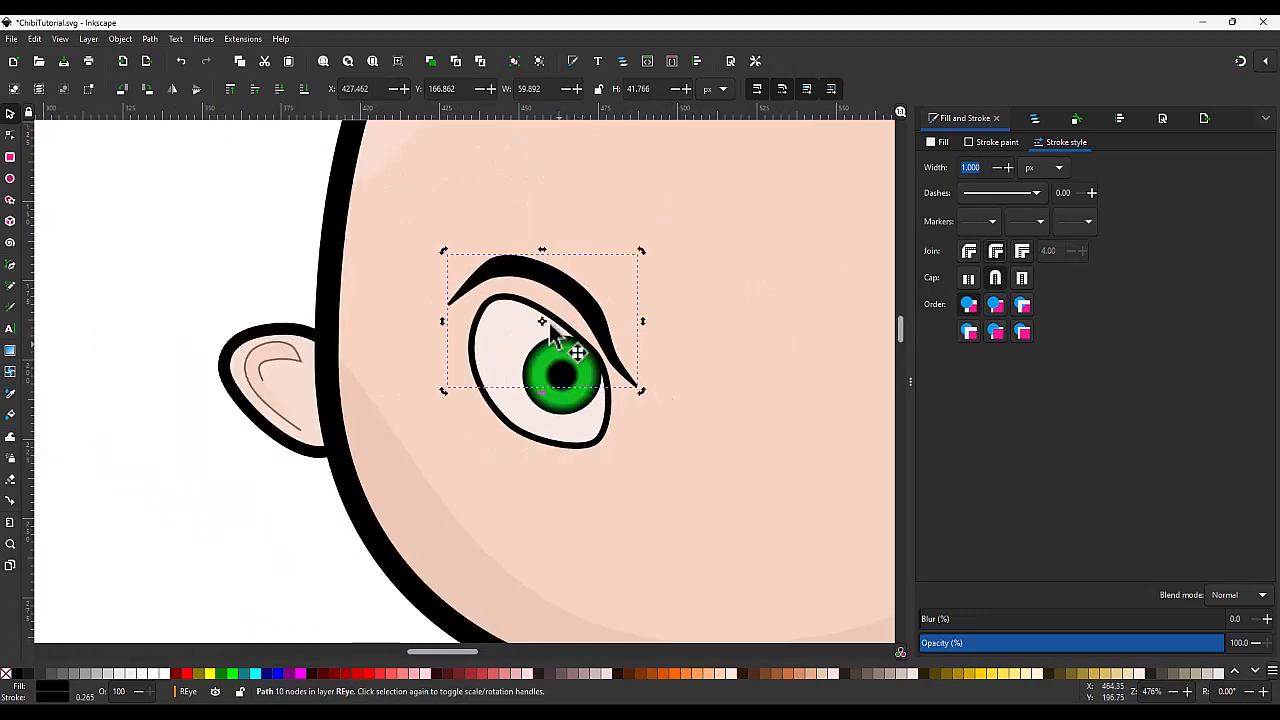
scroll(549, 294, up, 2)
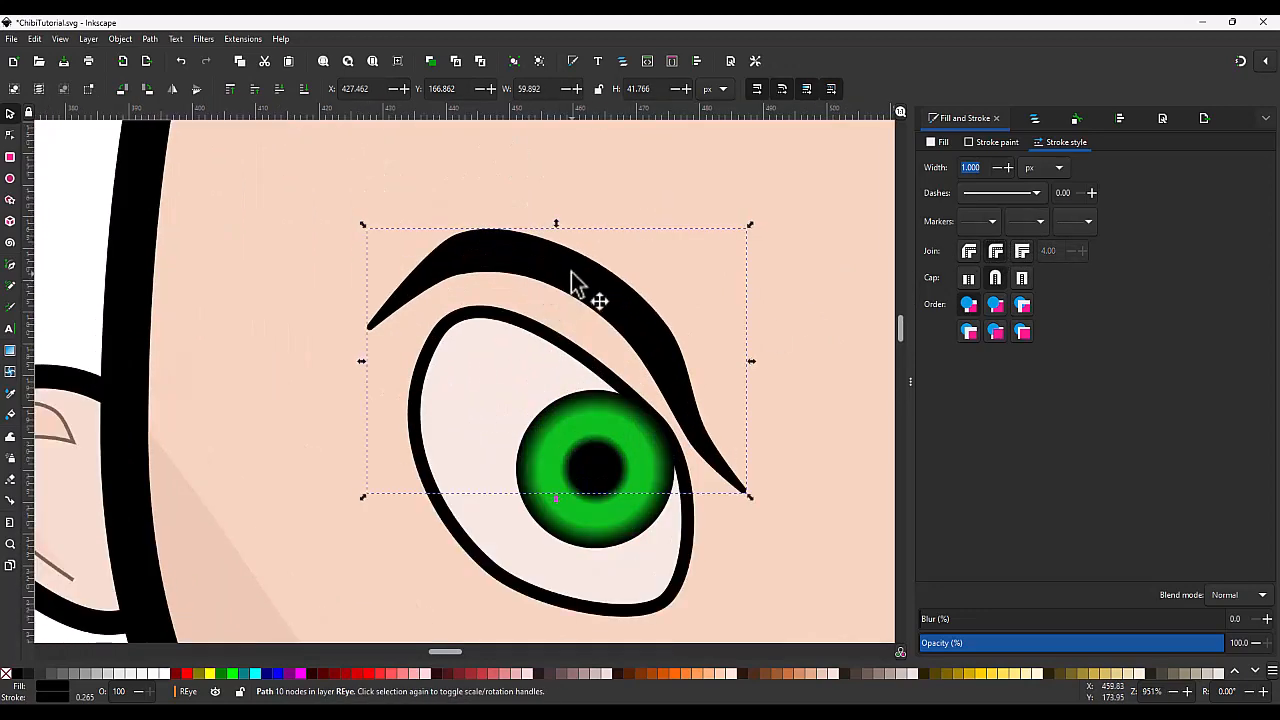
key(n)
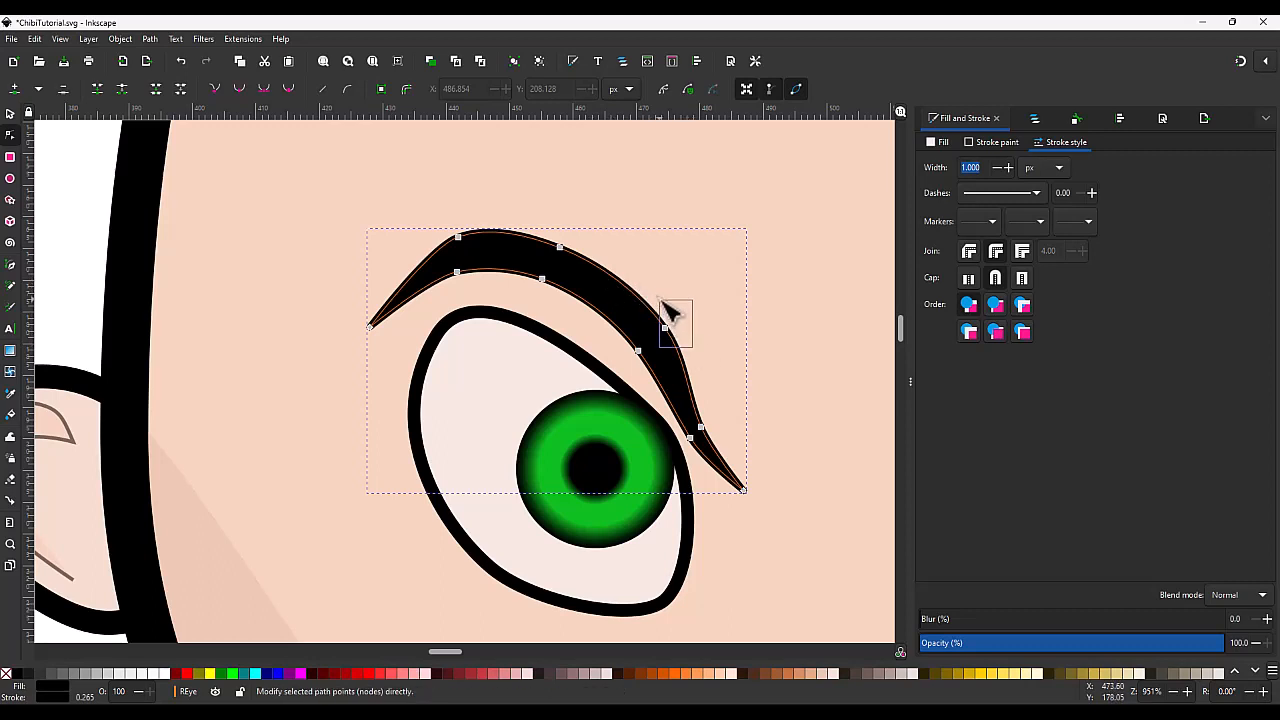
click(664, 327)
drag(574, 265, 567, 232)
shift+click(459, 237)
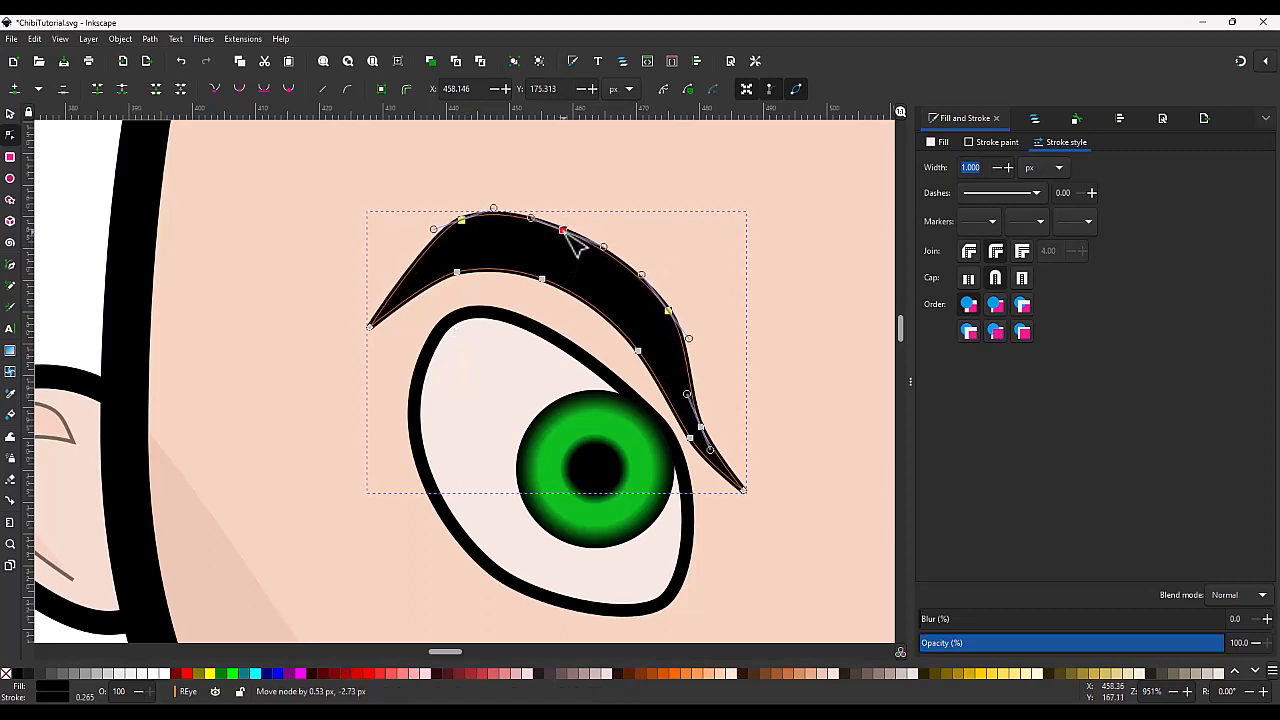
click(462, 221)
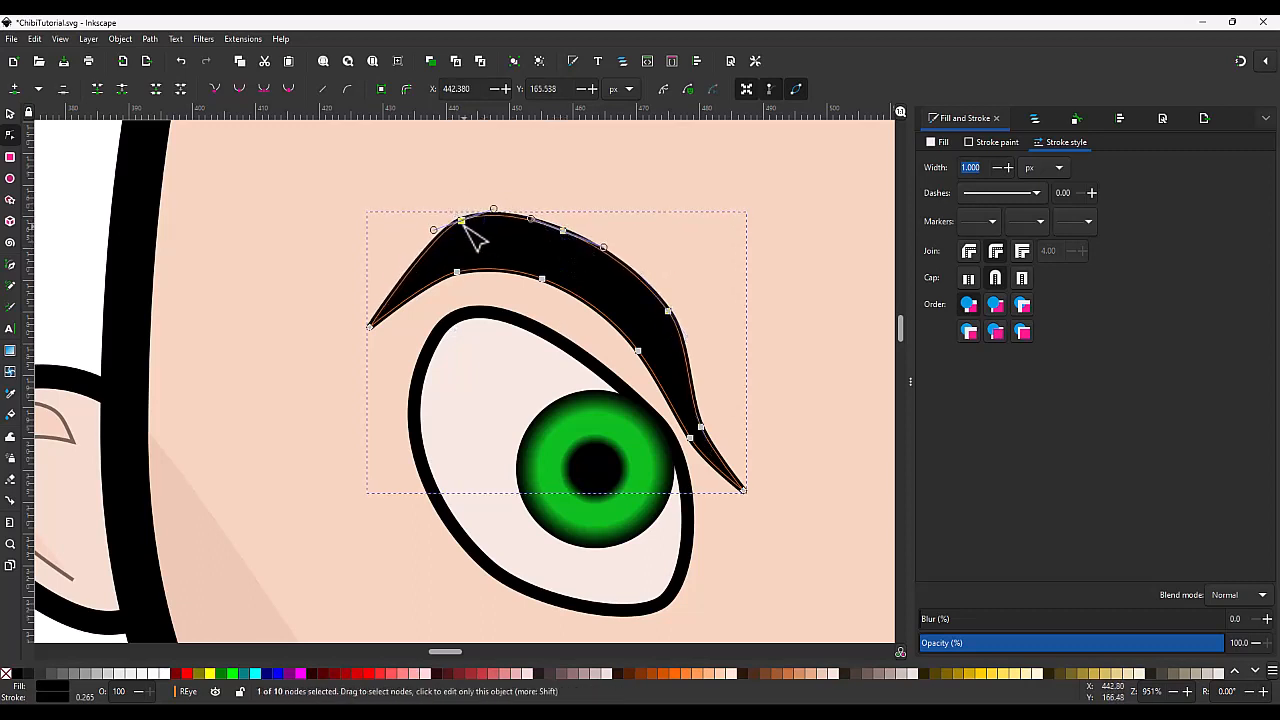
drag(462, 222, 451, 236)
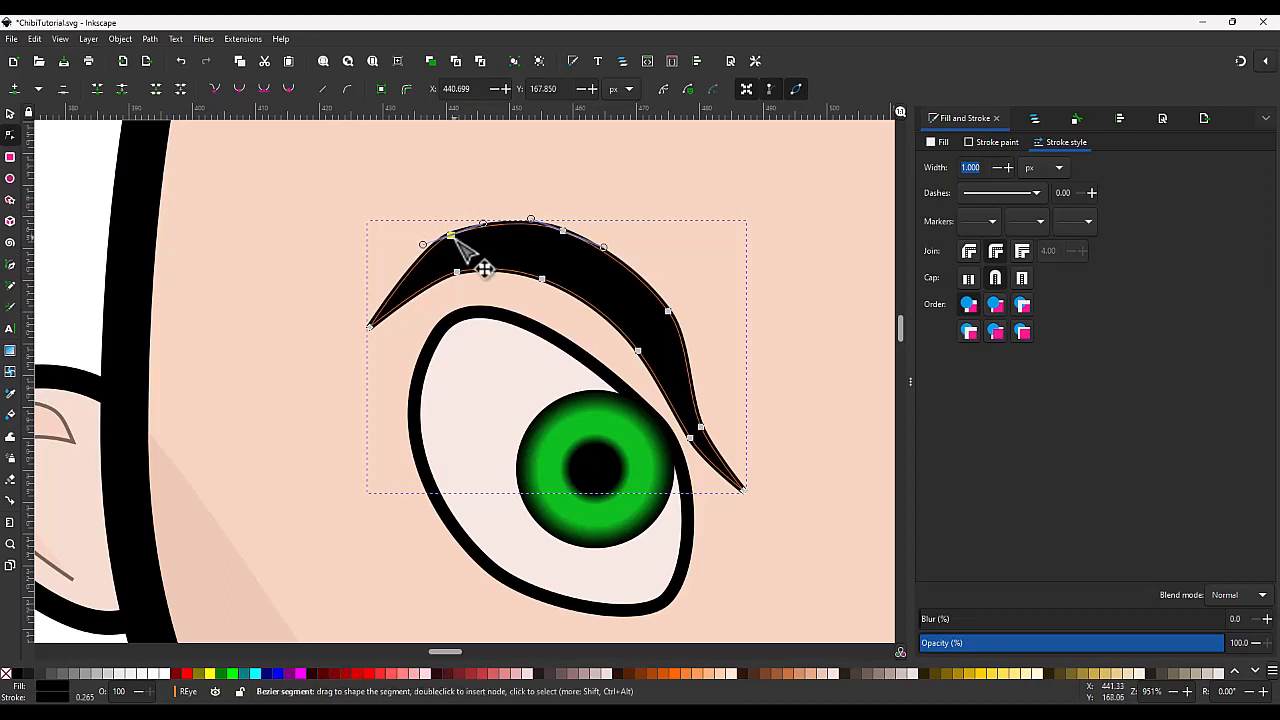
Step: Make the six nodes along the eyebrow's middle and outer part smooth, then deselect the path
drag(422, 169, 725, 355)
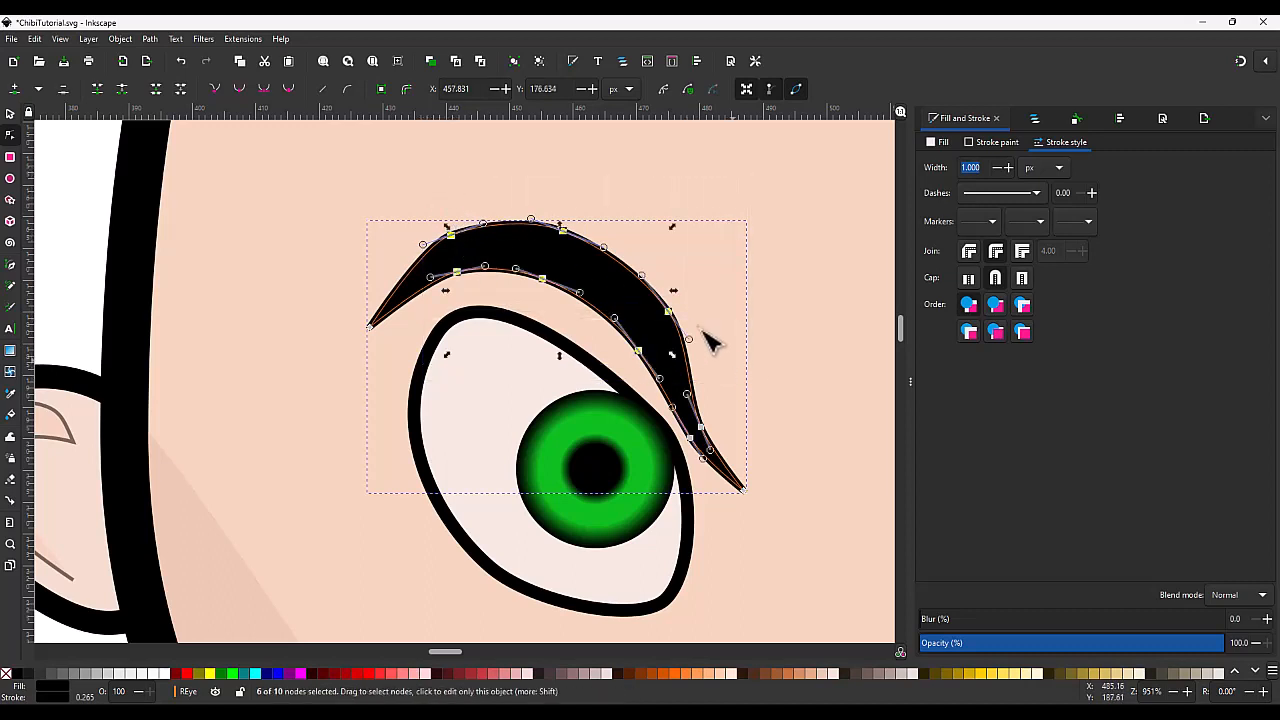
click(215, 87)
click(242, 87)
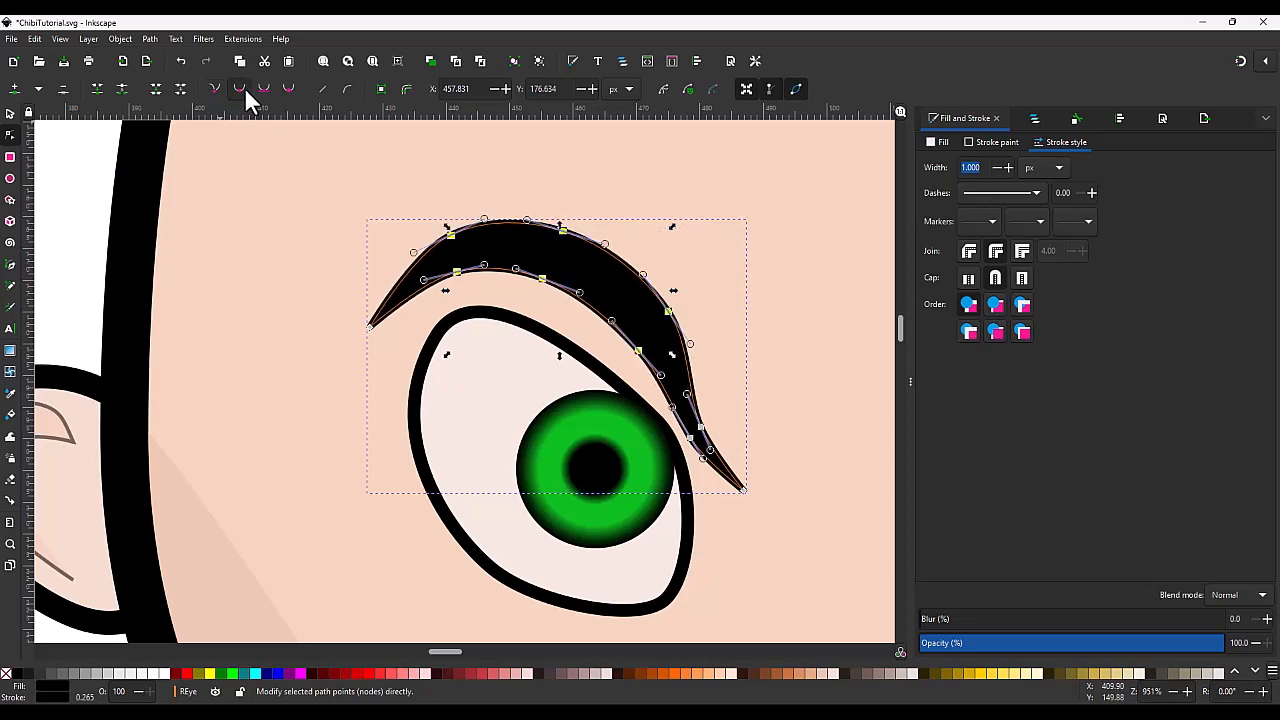
click(425, 184)
click(420, 187)
Step: Duplicate the eyebrow path and select the lower of the two copies in the REye layer
scroll(510, 220, down, 3)
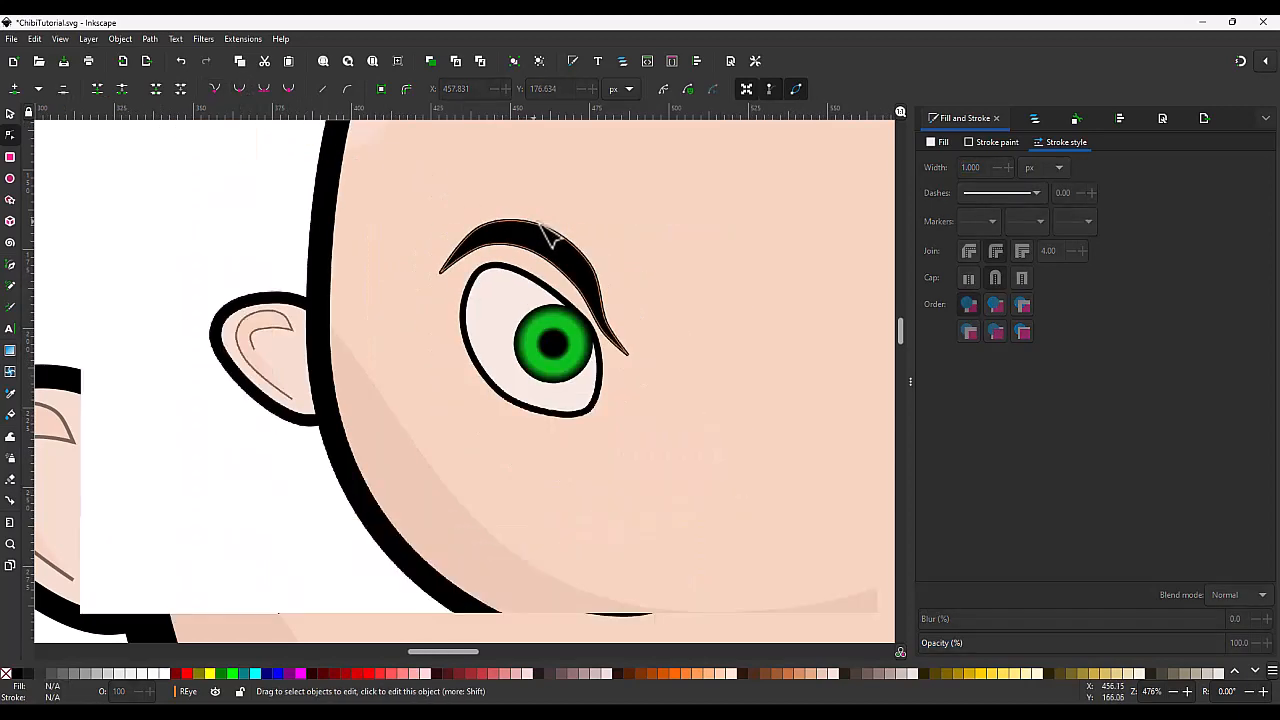
scroll(550, 236, up, 3)
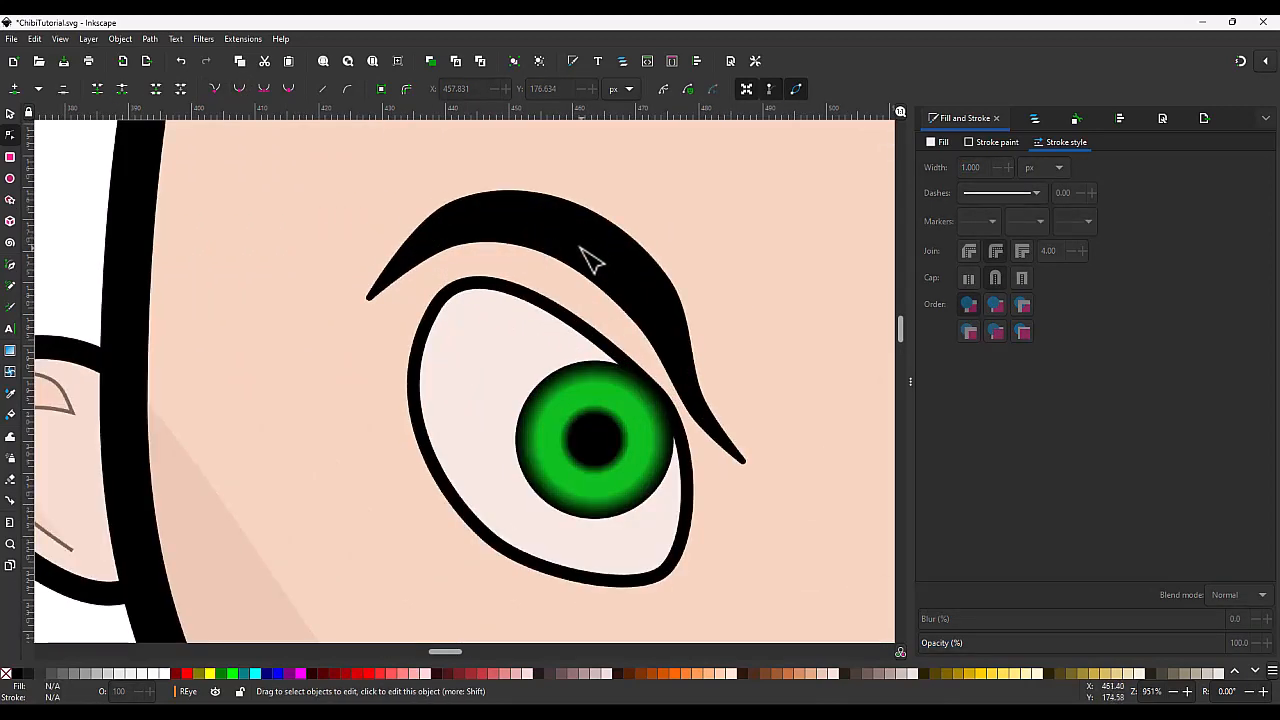
scroll(580, 246, up, 1)
click(607, 262)
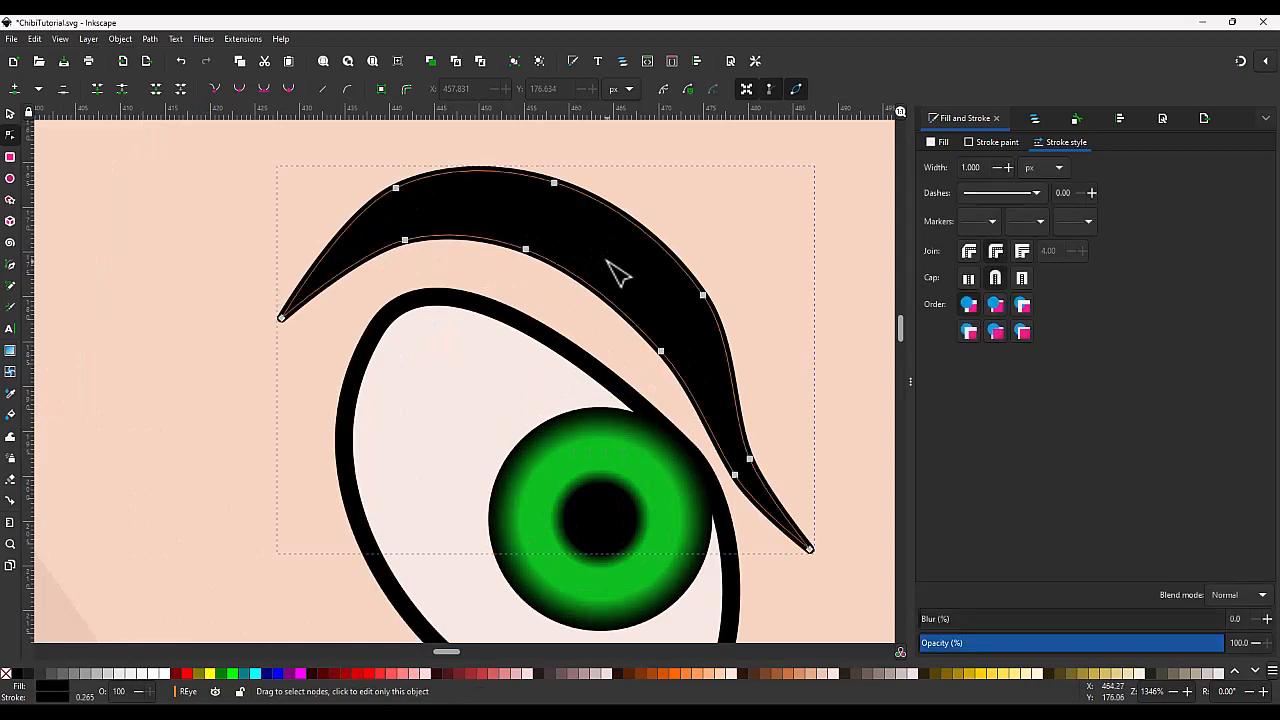
key(s)
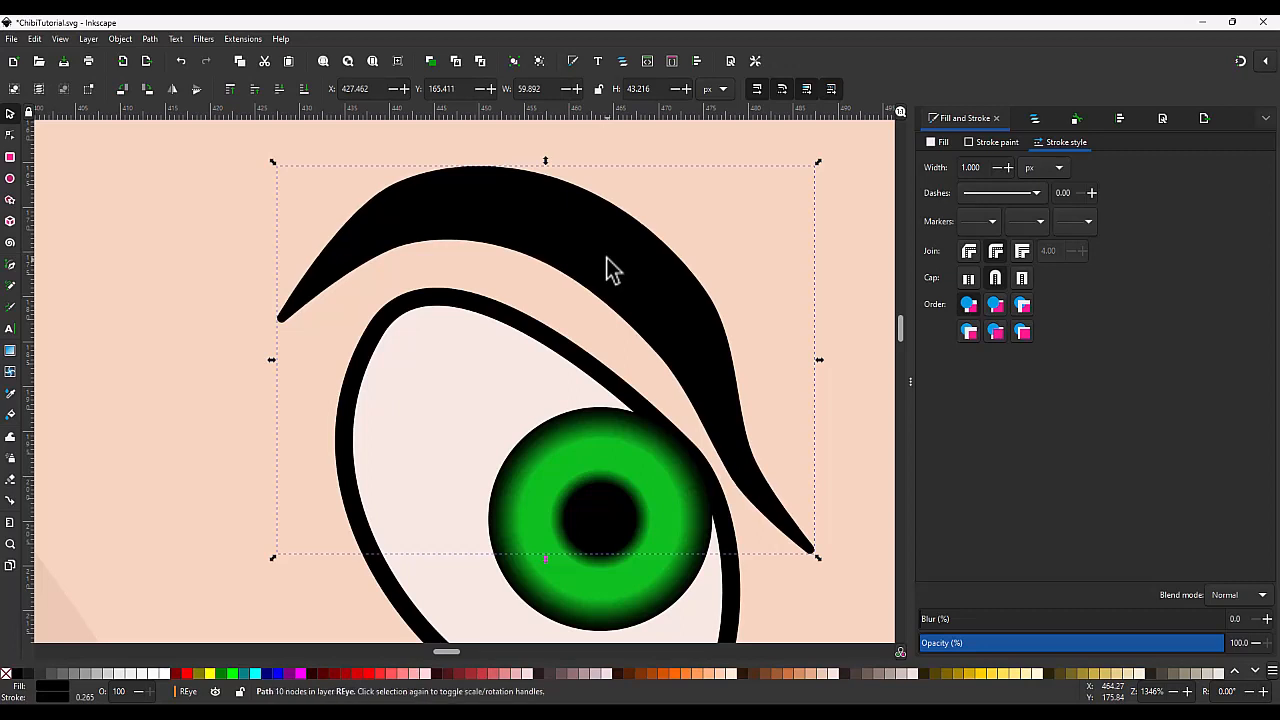
click(1022, 118)
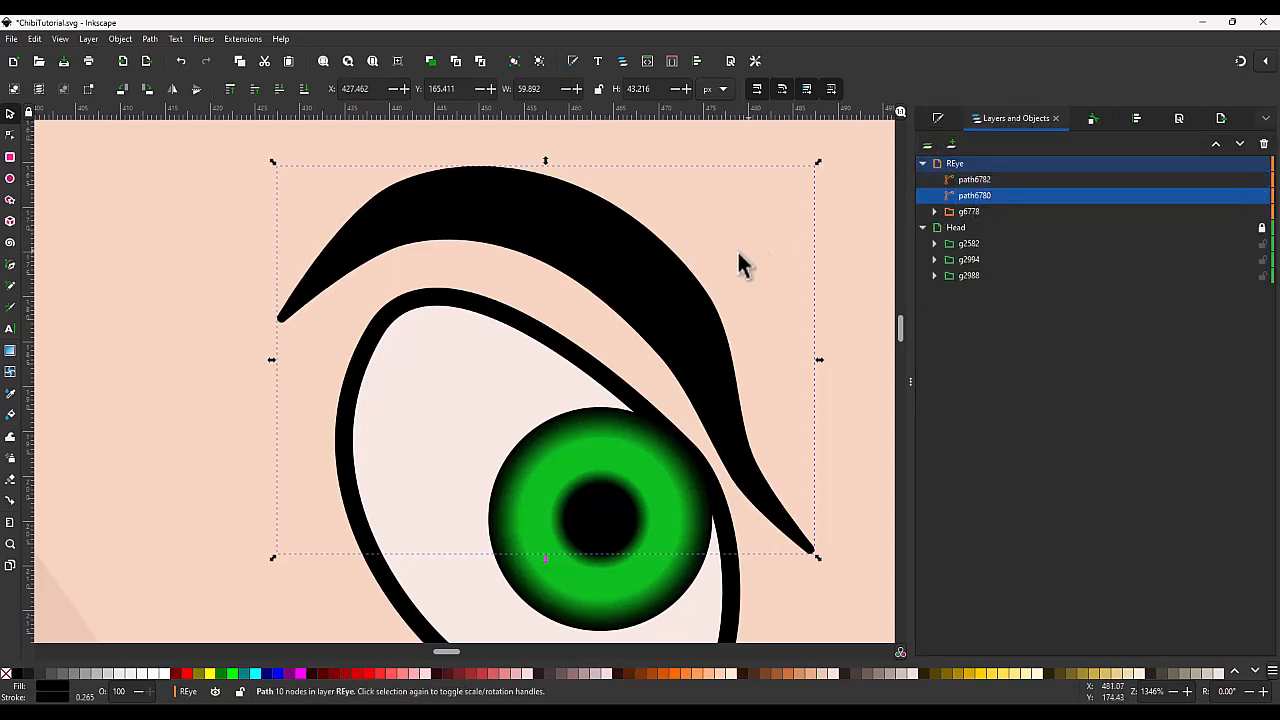
Step: Shift the four lower-edge nodes of the lower eyebrow copy slightly down and left, centring them at about X 459.2, Y 187.7
key(n)
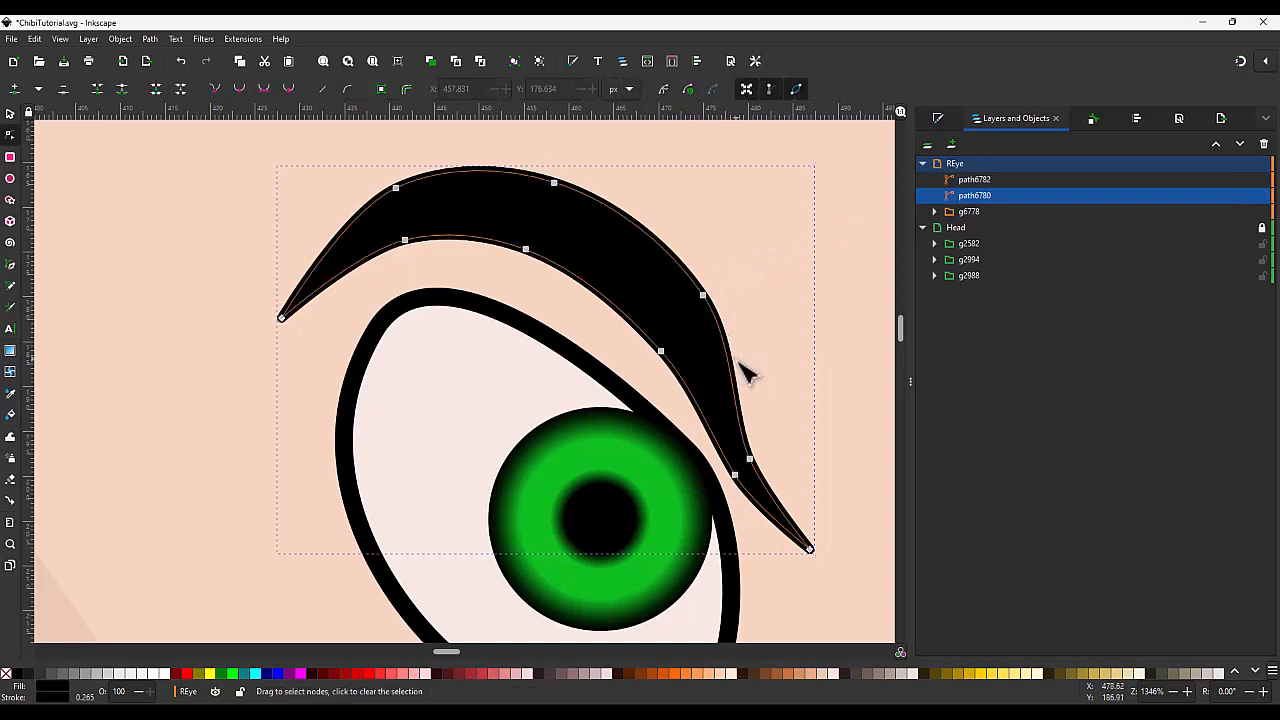
click(736, 476)
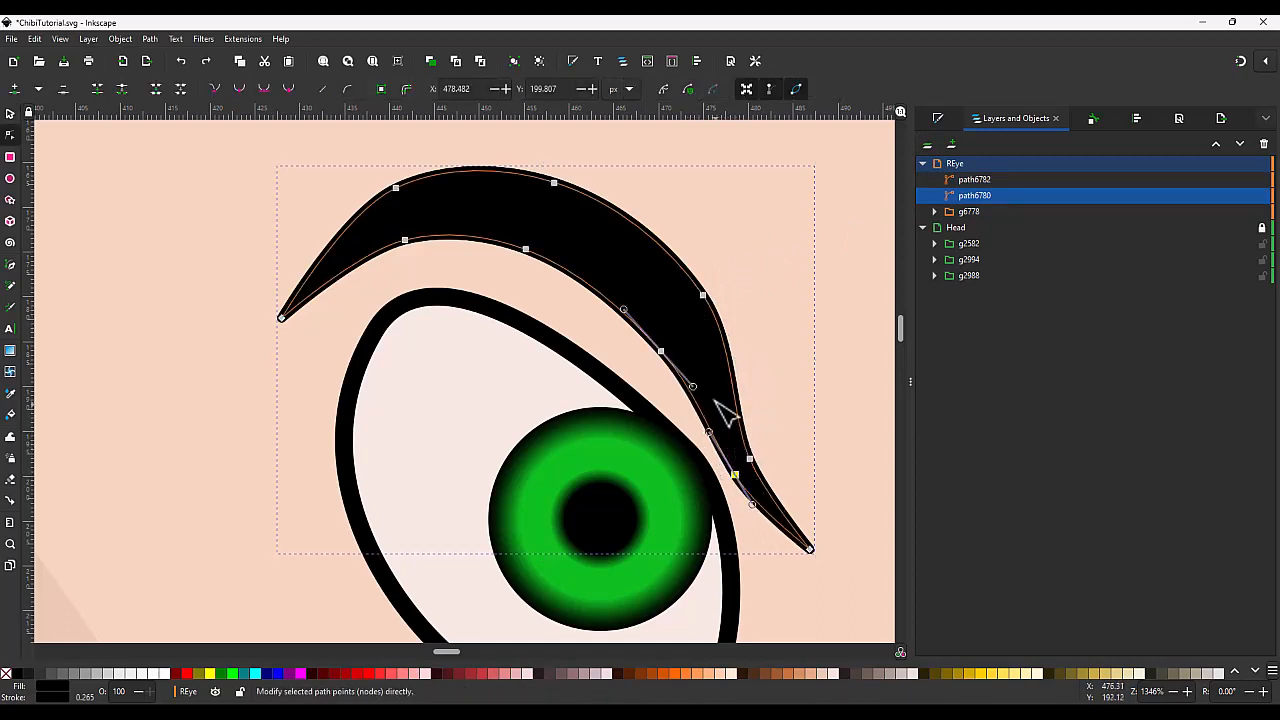
drag(391, 223, 528, 270)
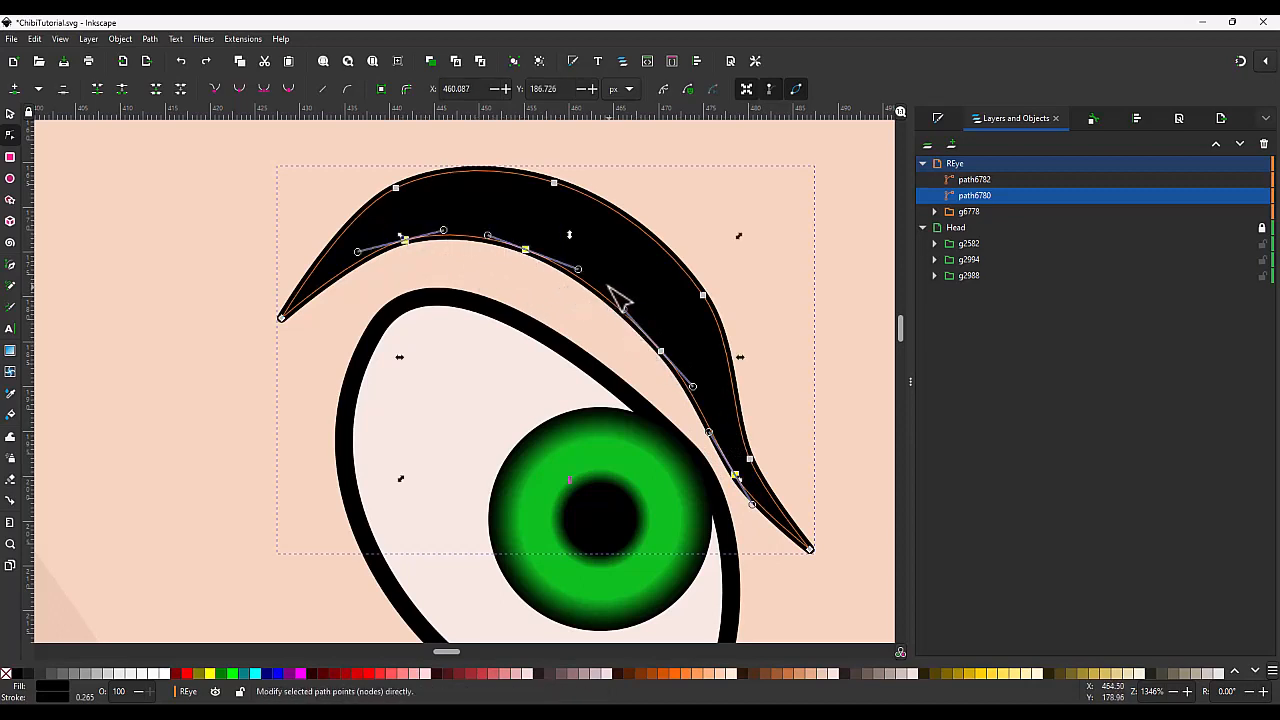
drag(608, 289, 658, 366)
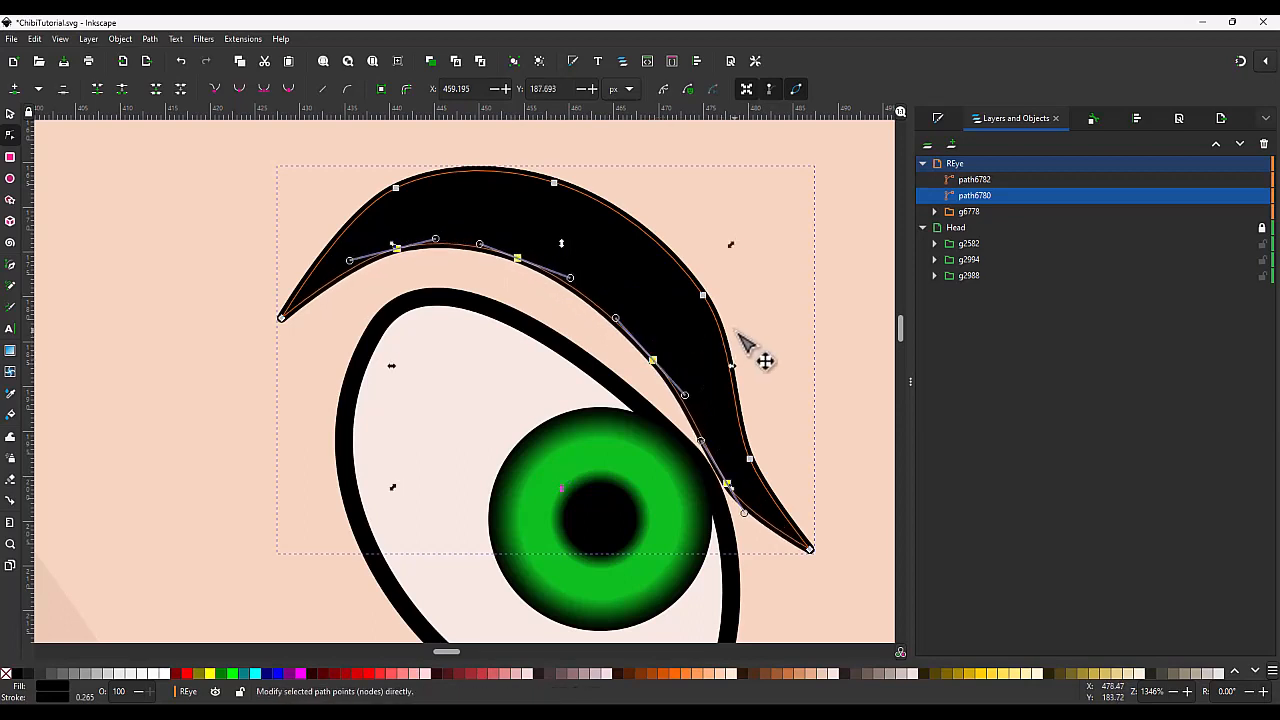
Step: Fill the lower eyebrow copy with dark grey at HSV value 21 (343434ff) and remove its stroke
click(937, 118)
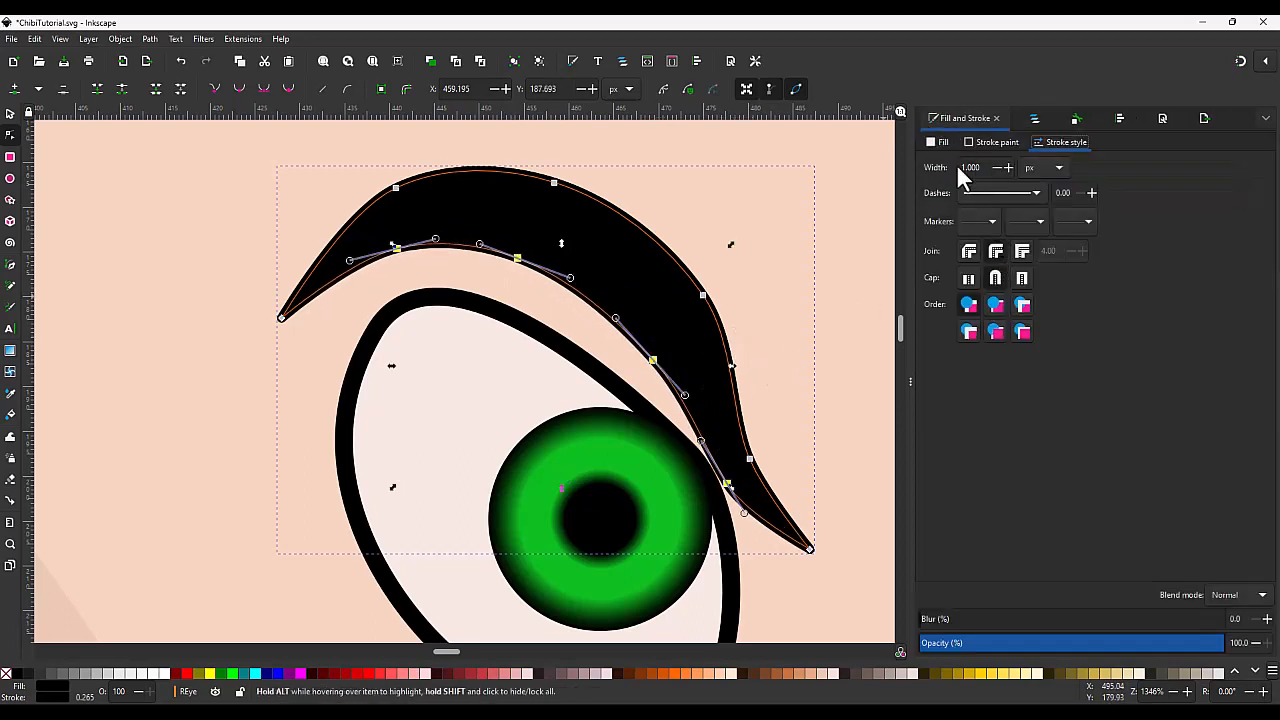
click(992, 282)
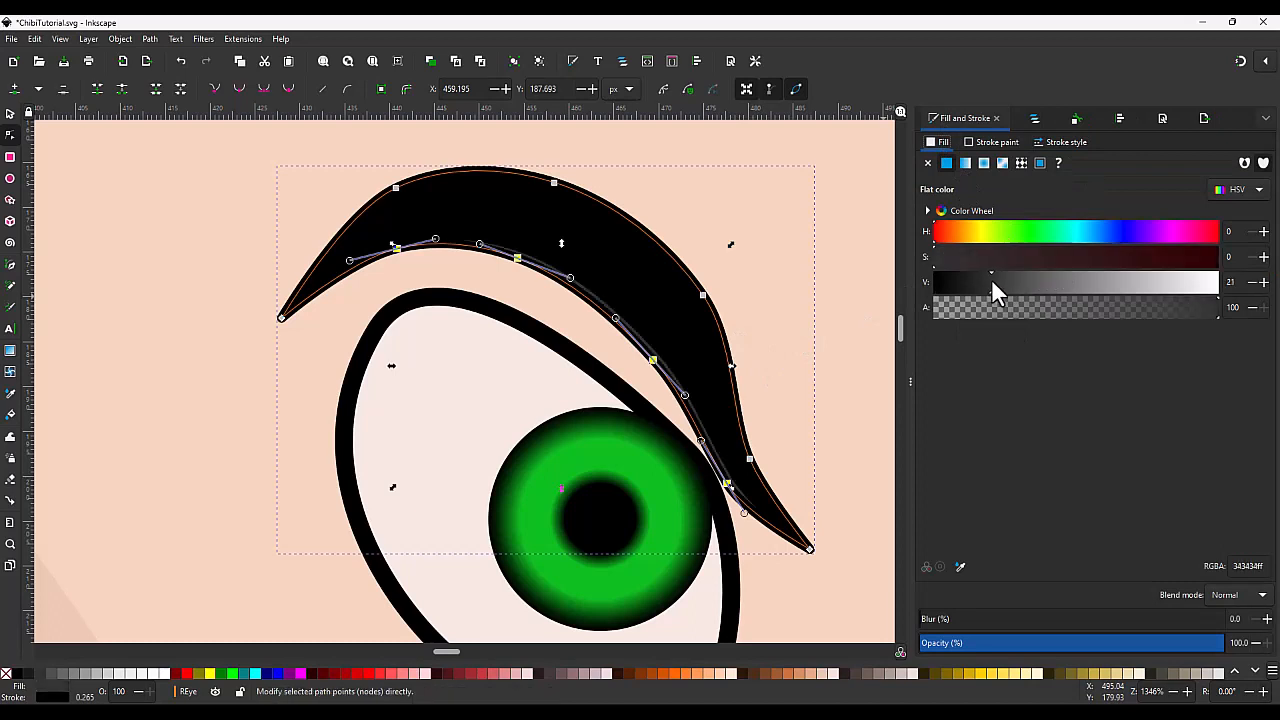
click(999, 143)
click(927, 163)
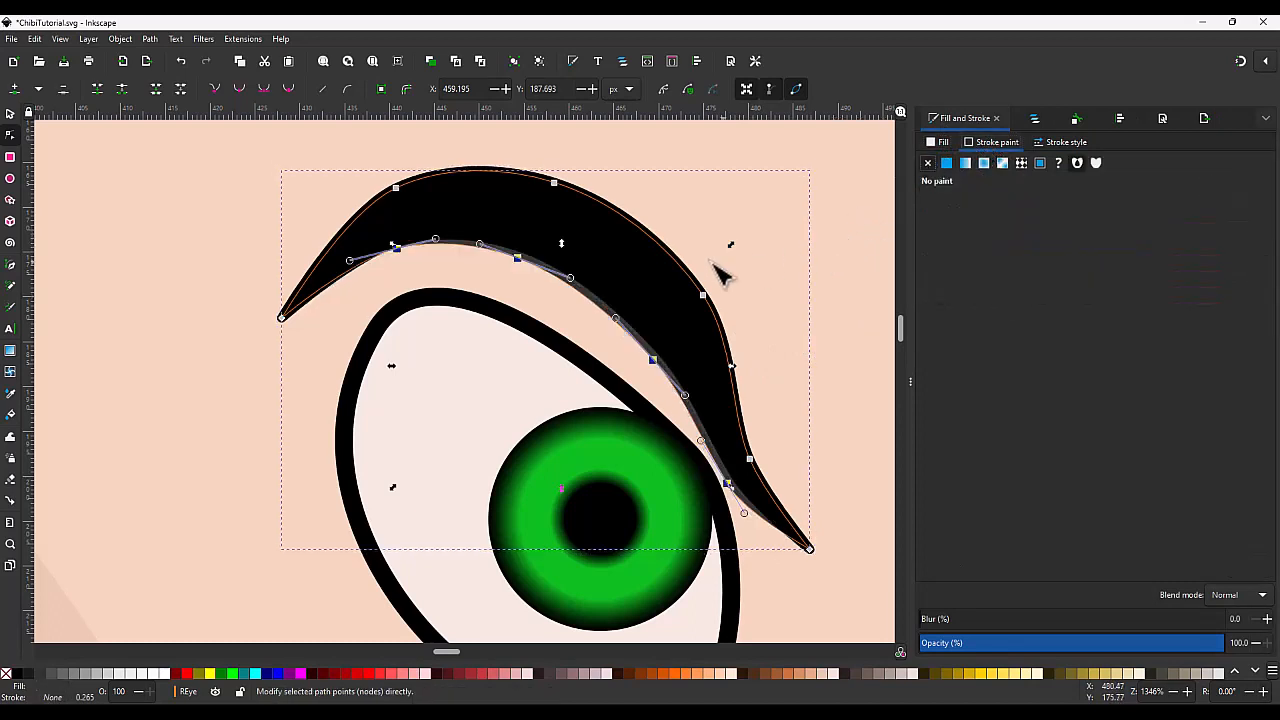
Step: Select the black eyebrow copy on top and remove its stroke
click(1034, 118)
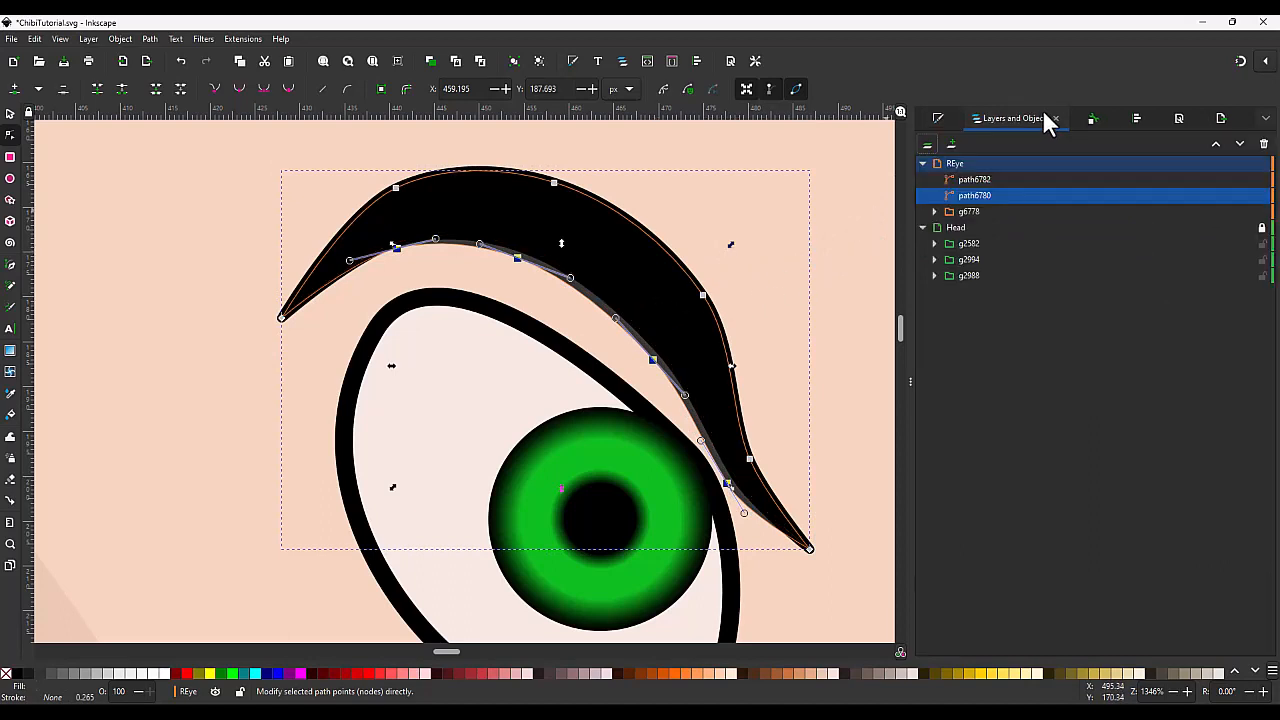
click(940, 118)
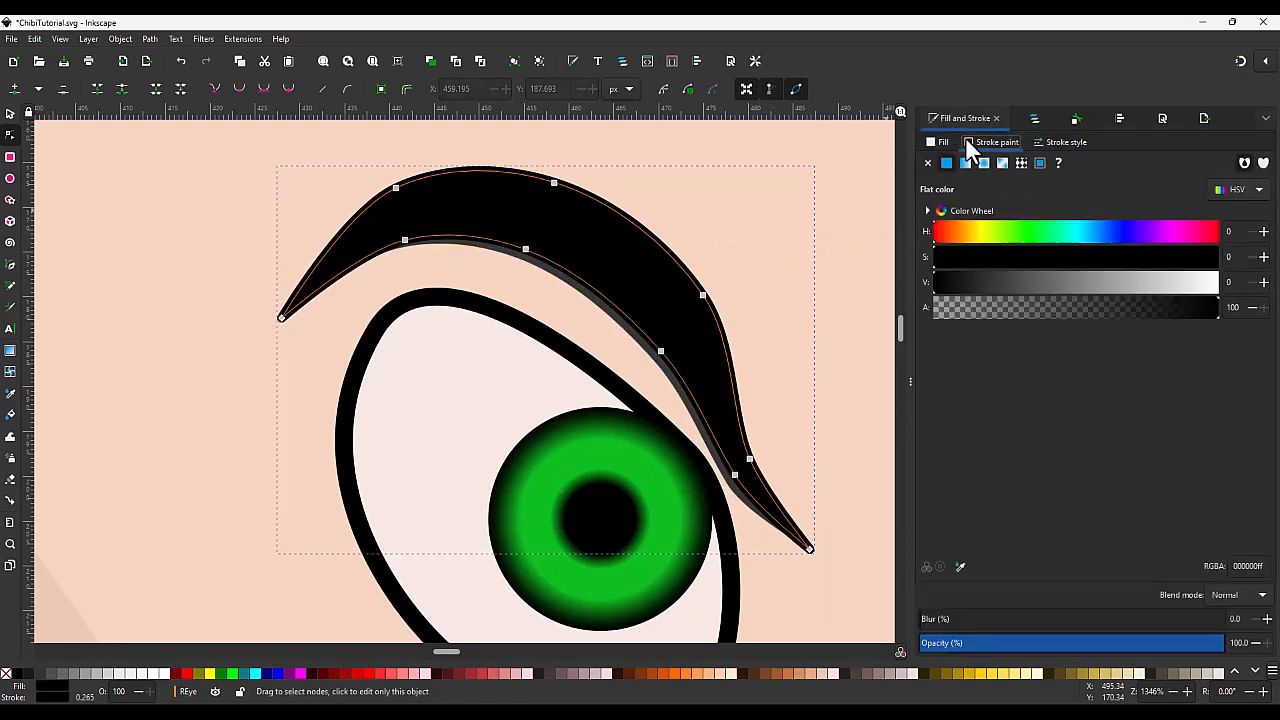
click(927, 163)
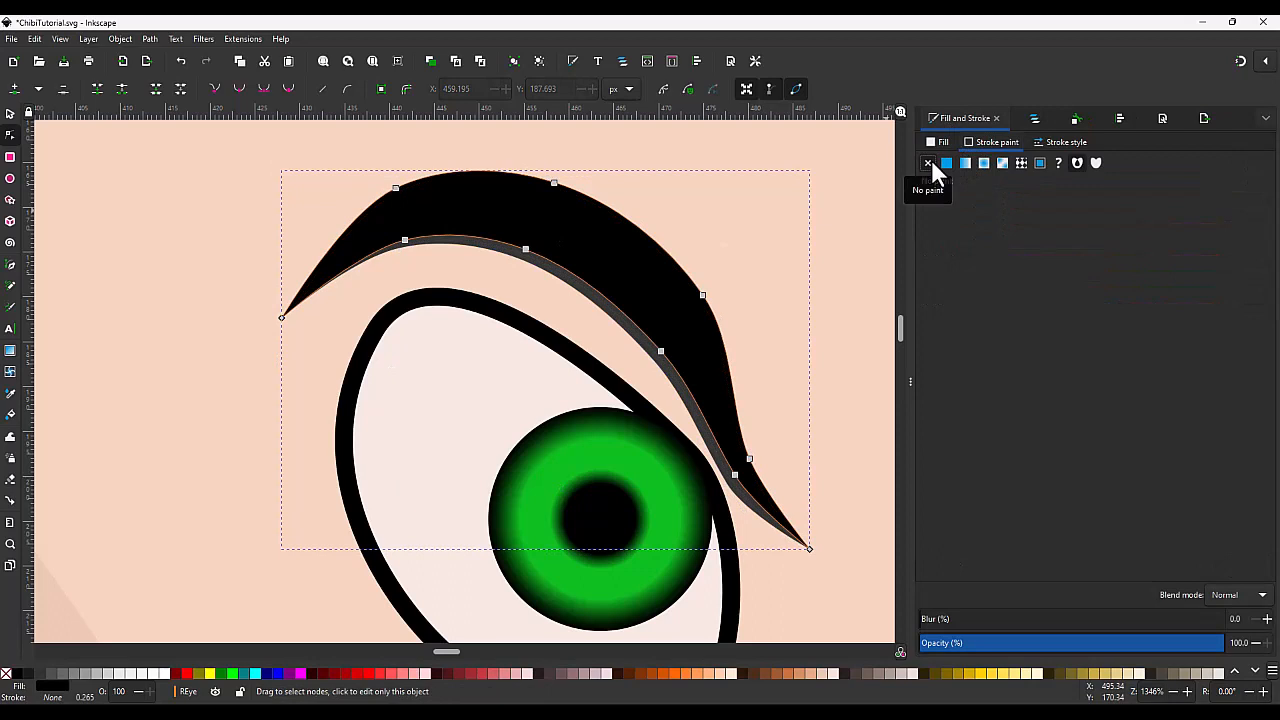
Step: Raise three upper-edge nodes of the grey eyebrow copy beyond the black one, and move the middle one to about X 475.9, Y 179.6
click(1030, 118)
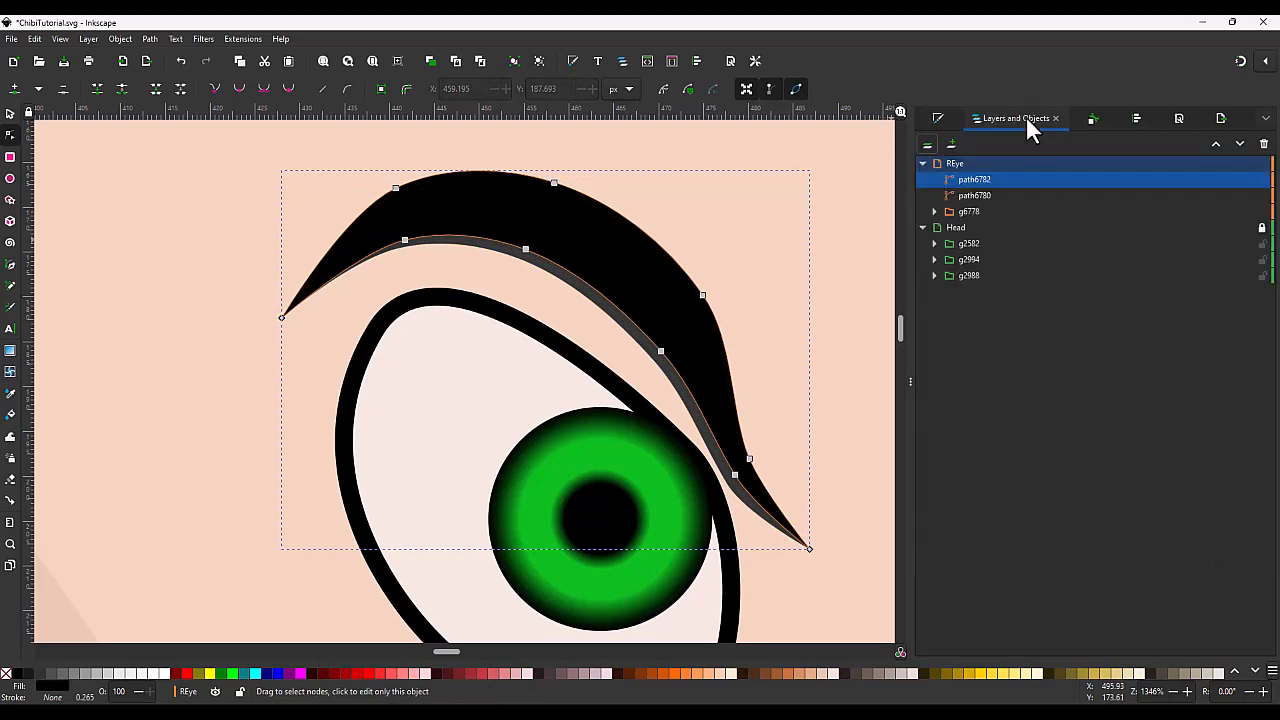
click(967, 194)
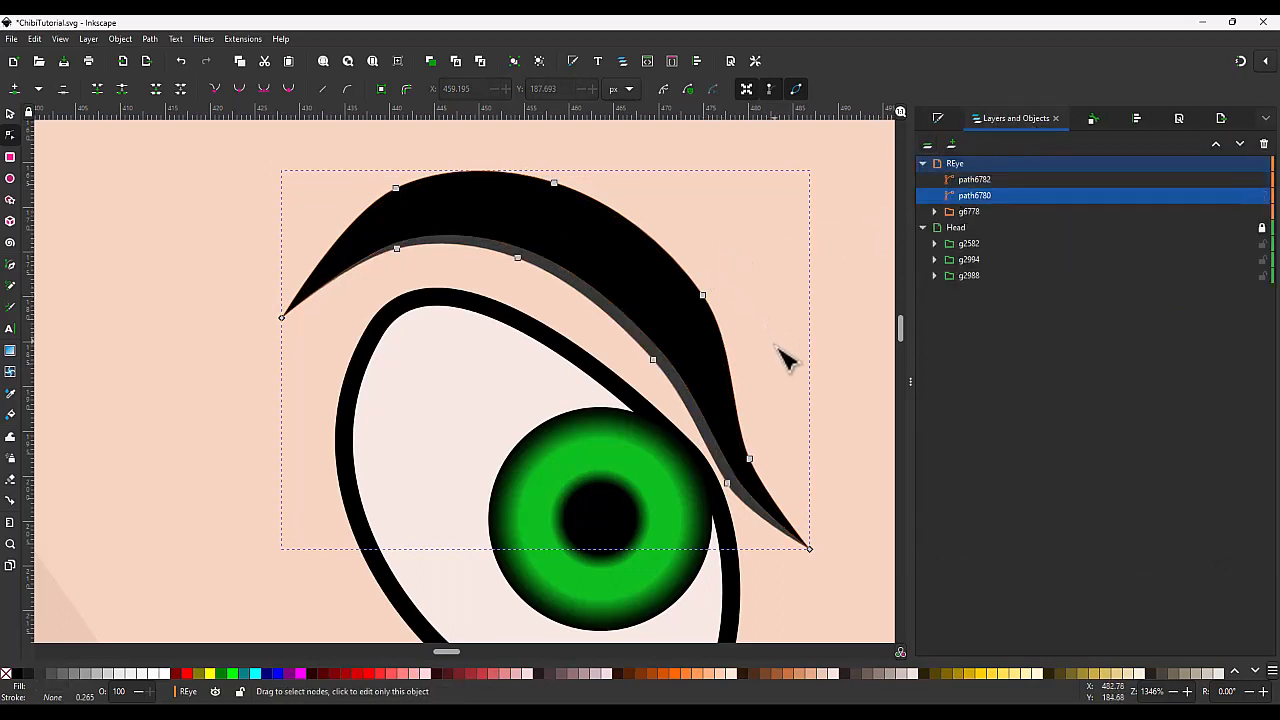
drag(743, 439, 738, 433)
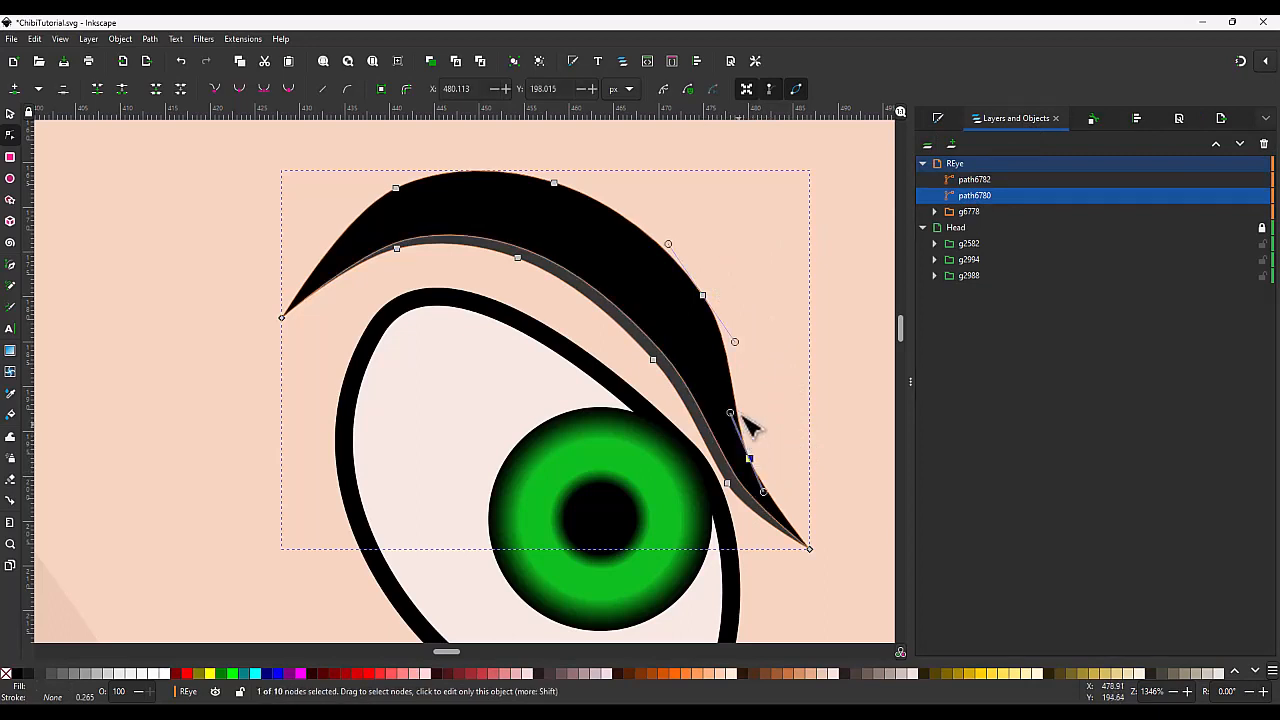
shift+click(702, 295)
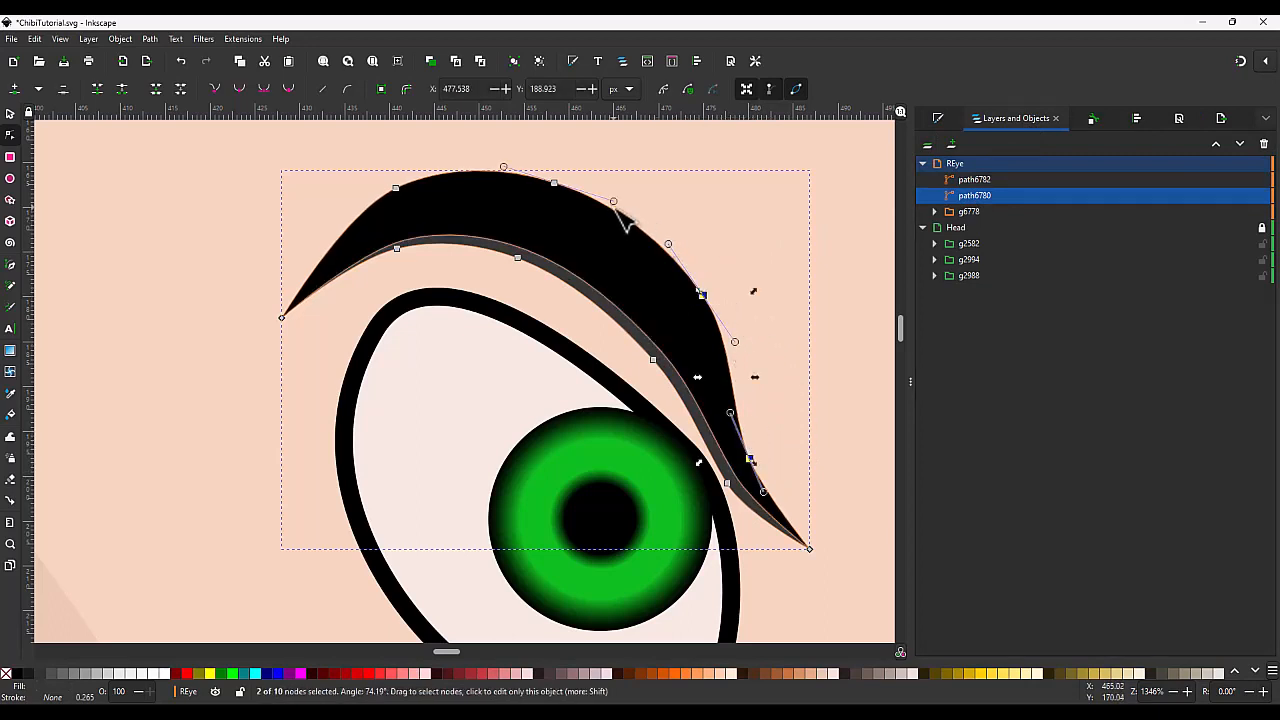
shift+click(553, 183)
drag(556, 183, 558, 176)
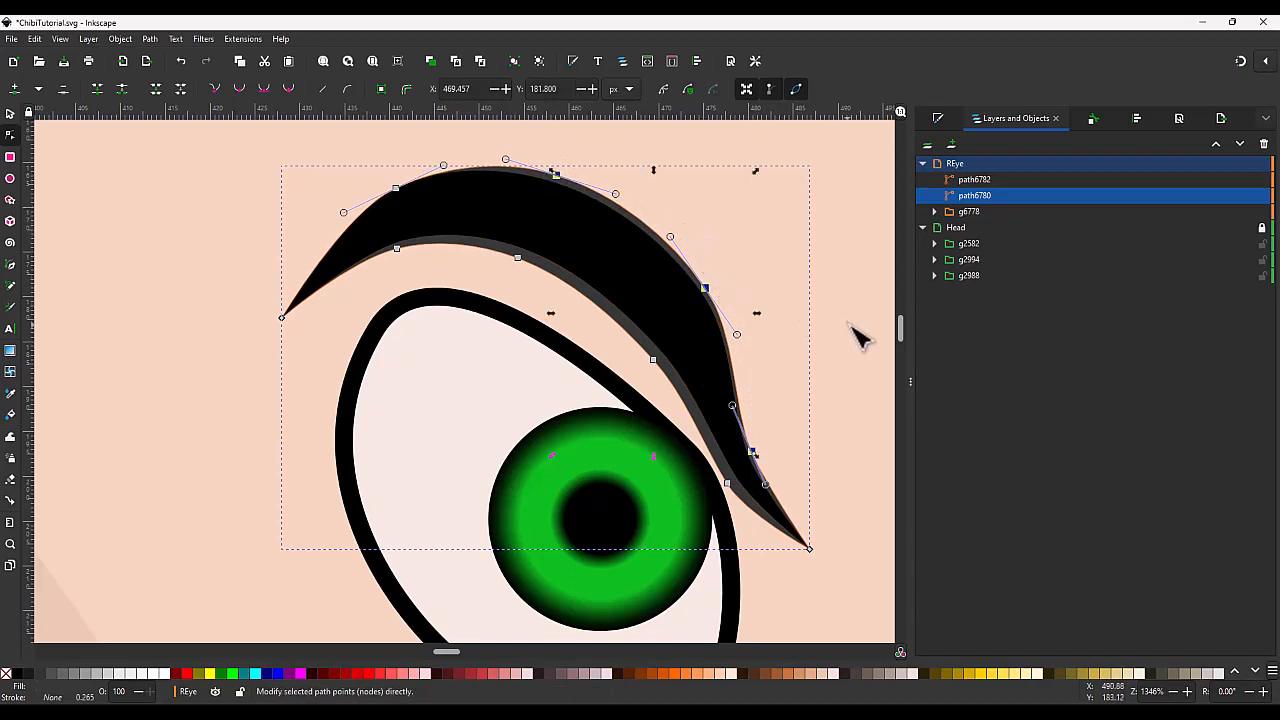
drag(855, 331, 711, 294)
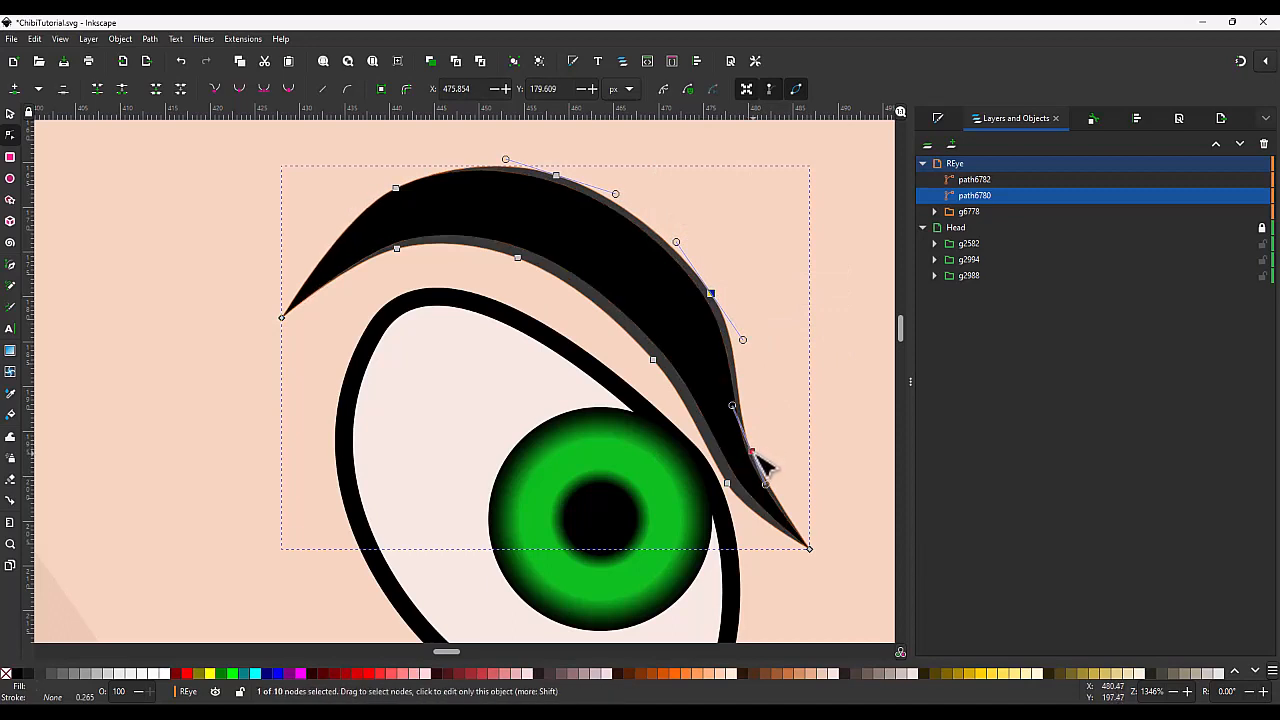
click(853, 428)
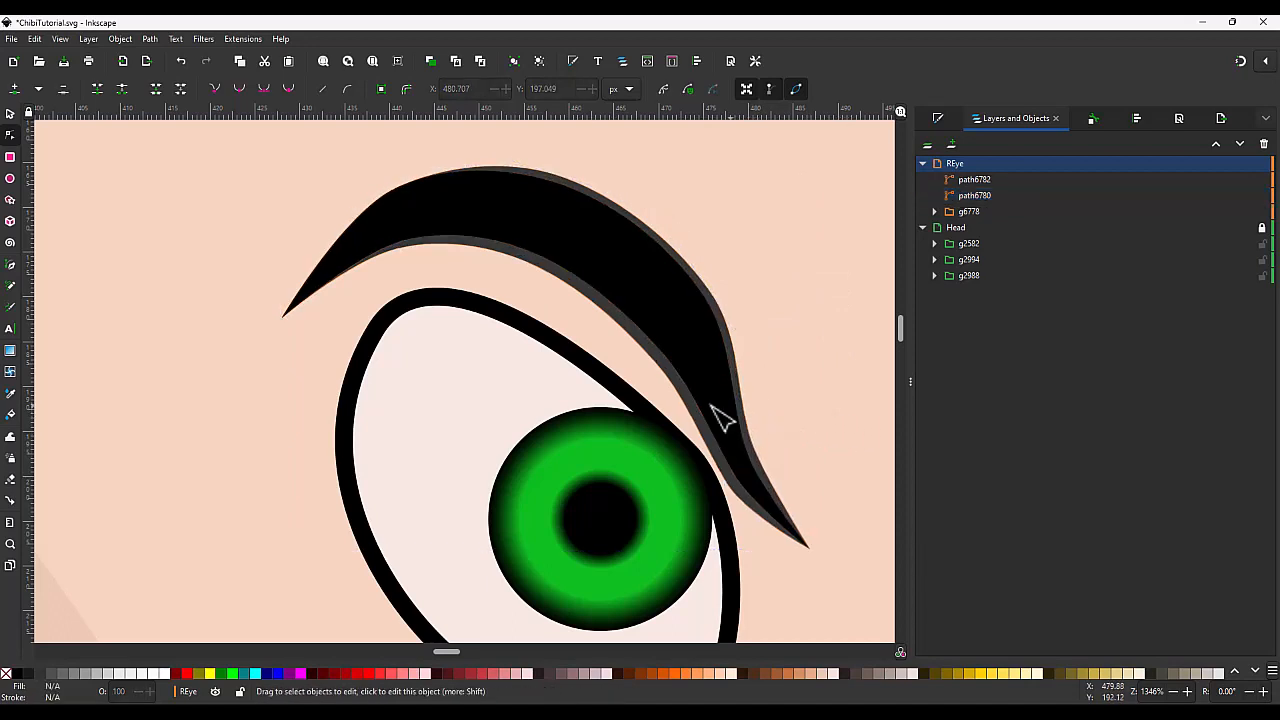
Step: Lighten the grey eyebrow copy's fill to HSV value 32 (515151ff)
scroll(589, 408, down, 6)
key(s)
scroll(569, 448, up, 2)
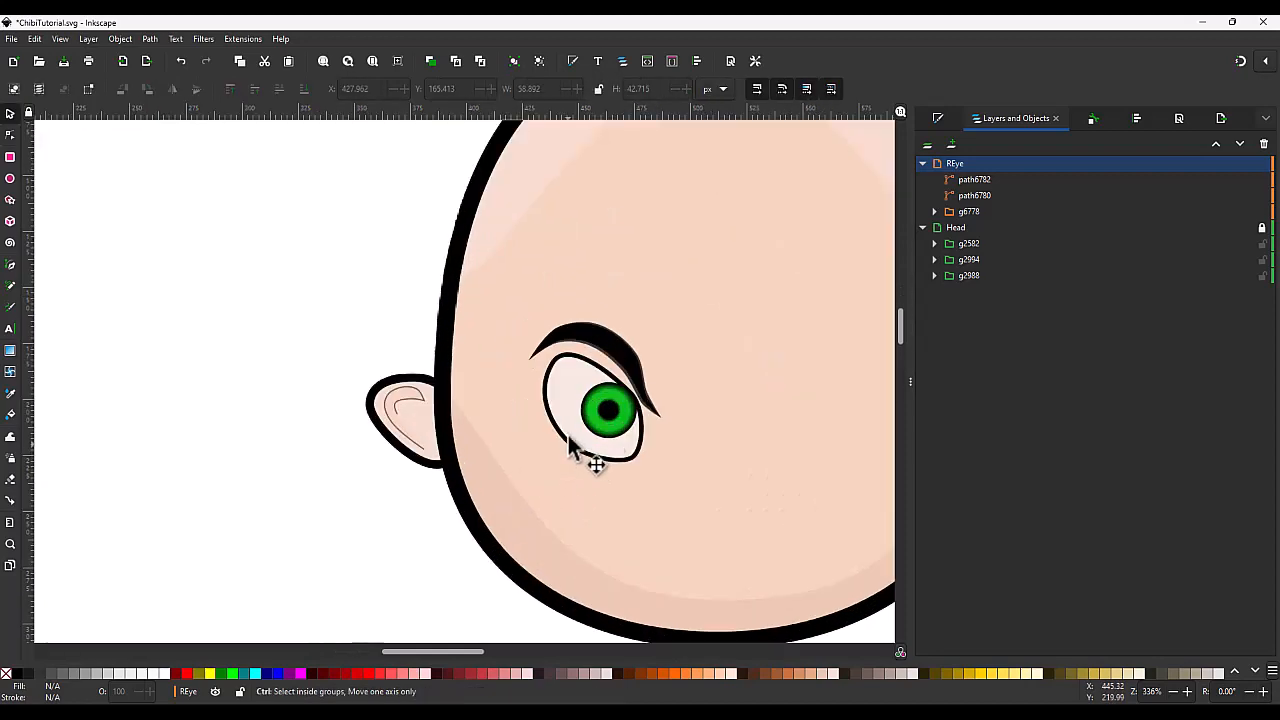
scroll(645, 360, up, 4)
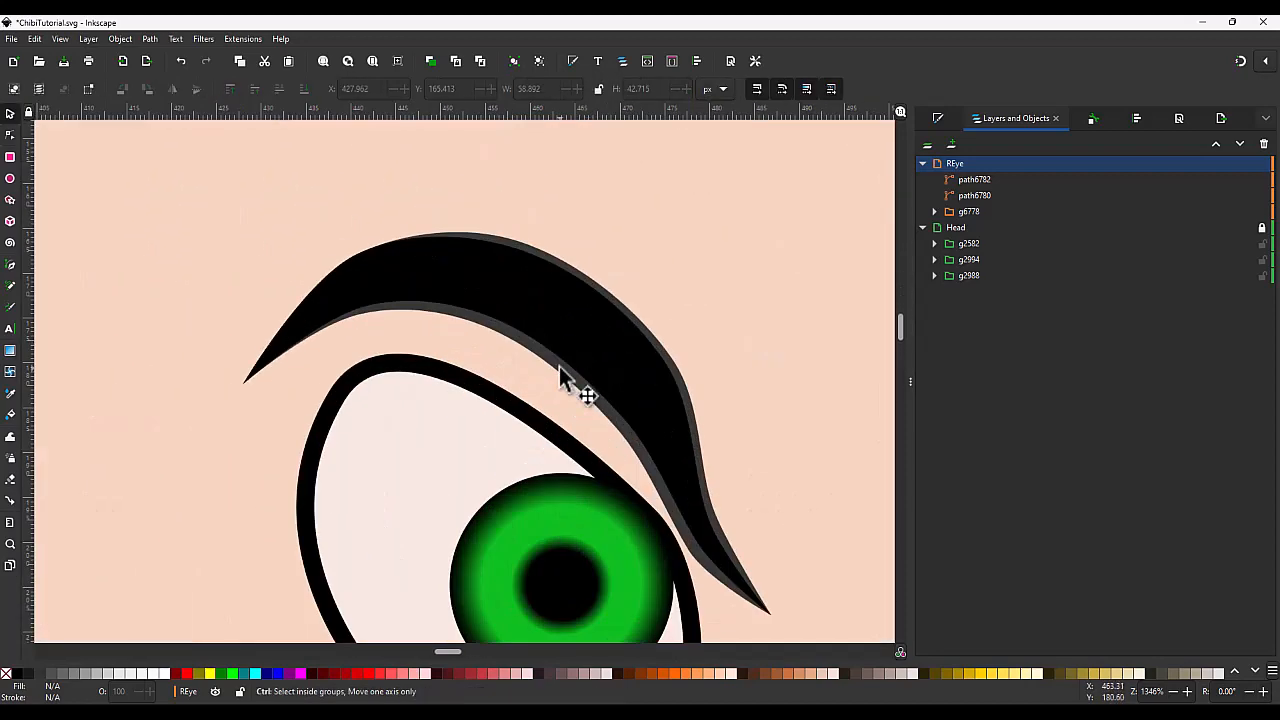
click(561, 372)
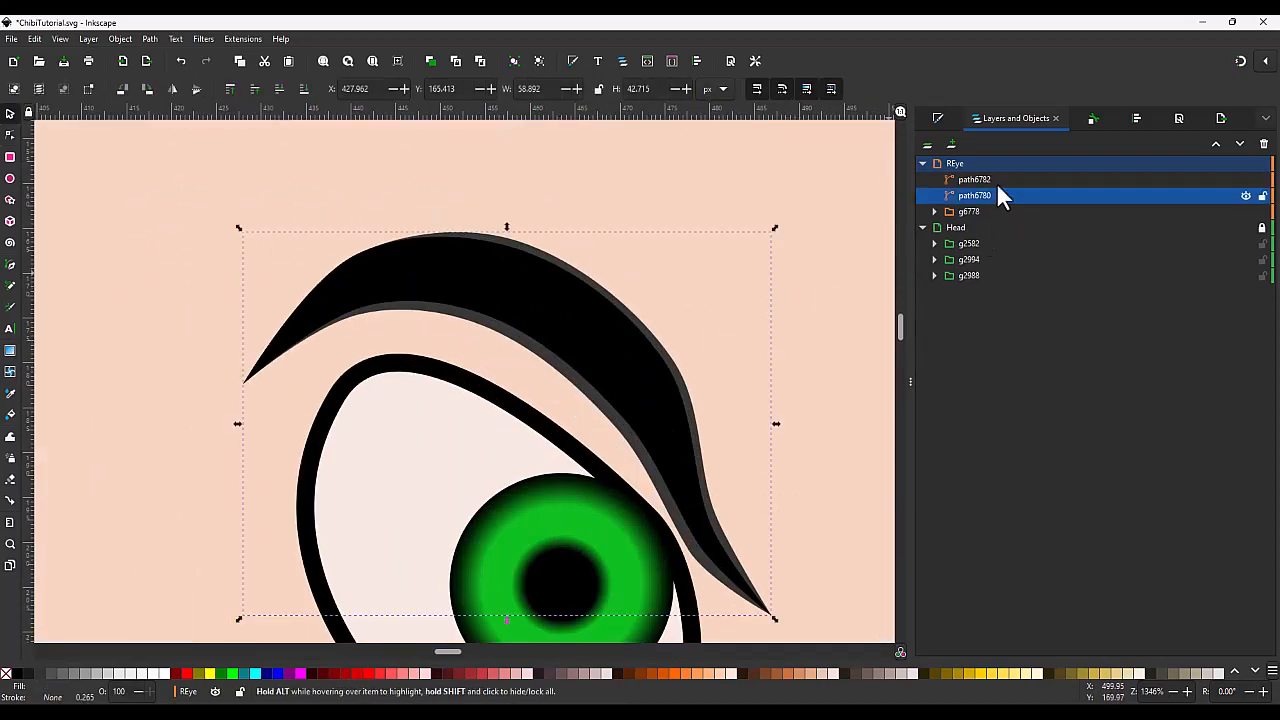
click(946, 119)
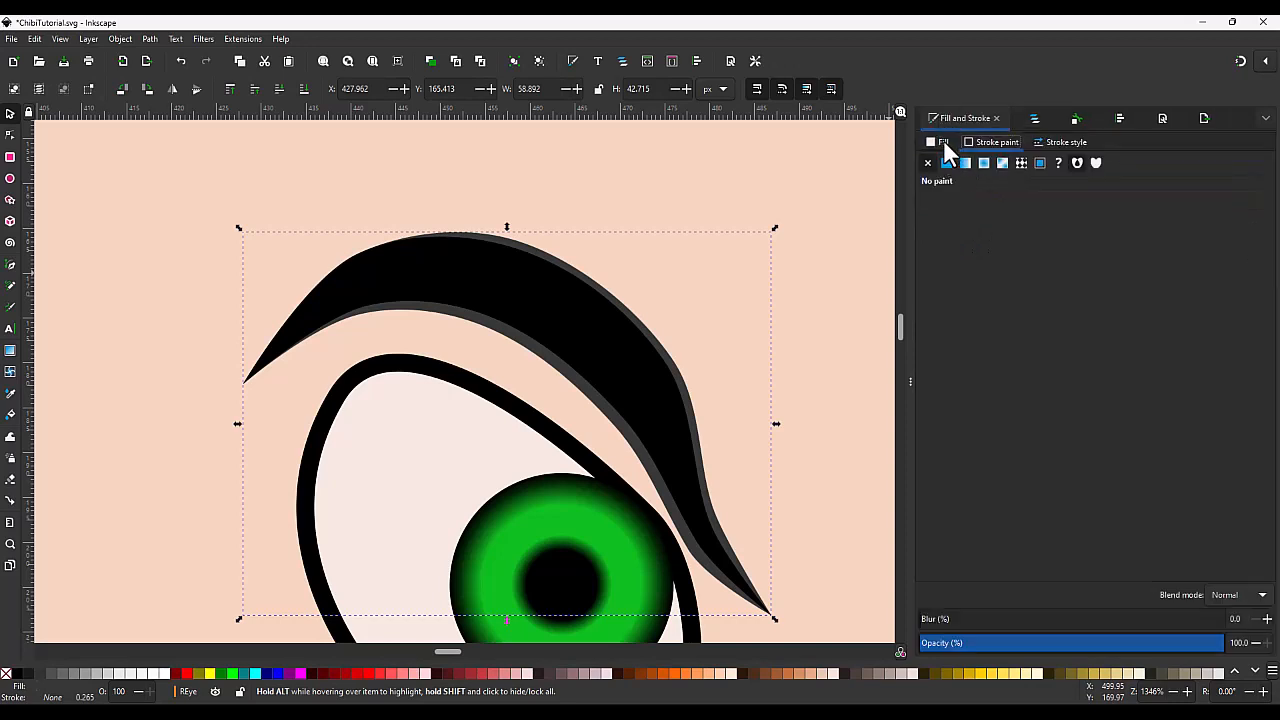
click(943, 142)
drag(1001, 290, 1019, 290)
scroll(771, 371, down, 3)
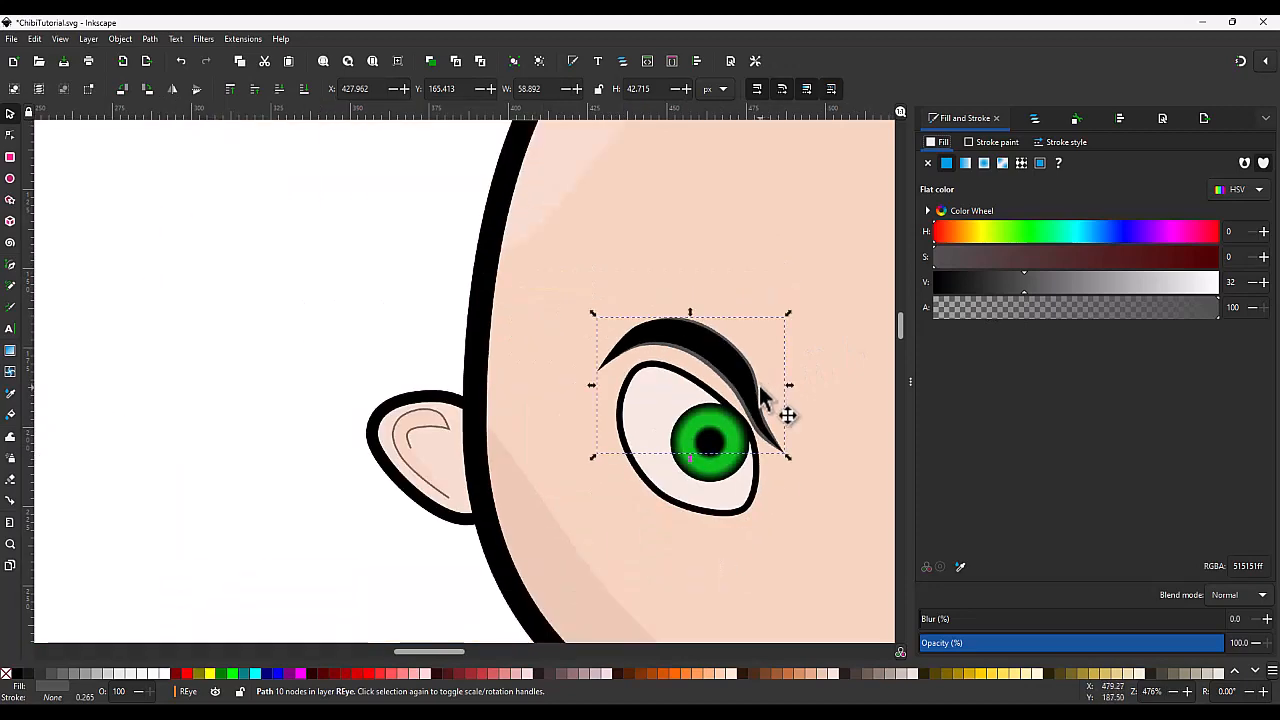
Step: Select three lower-edge nodes of the grey eyebrow copy and move them down to about X 454.7, Y 182.1
scroll(760, 395, up, 5)
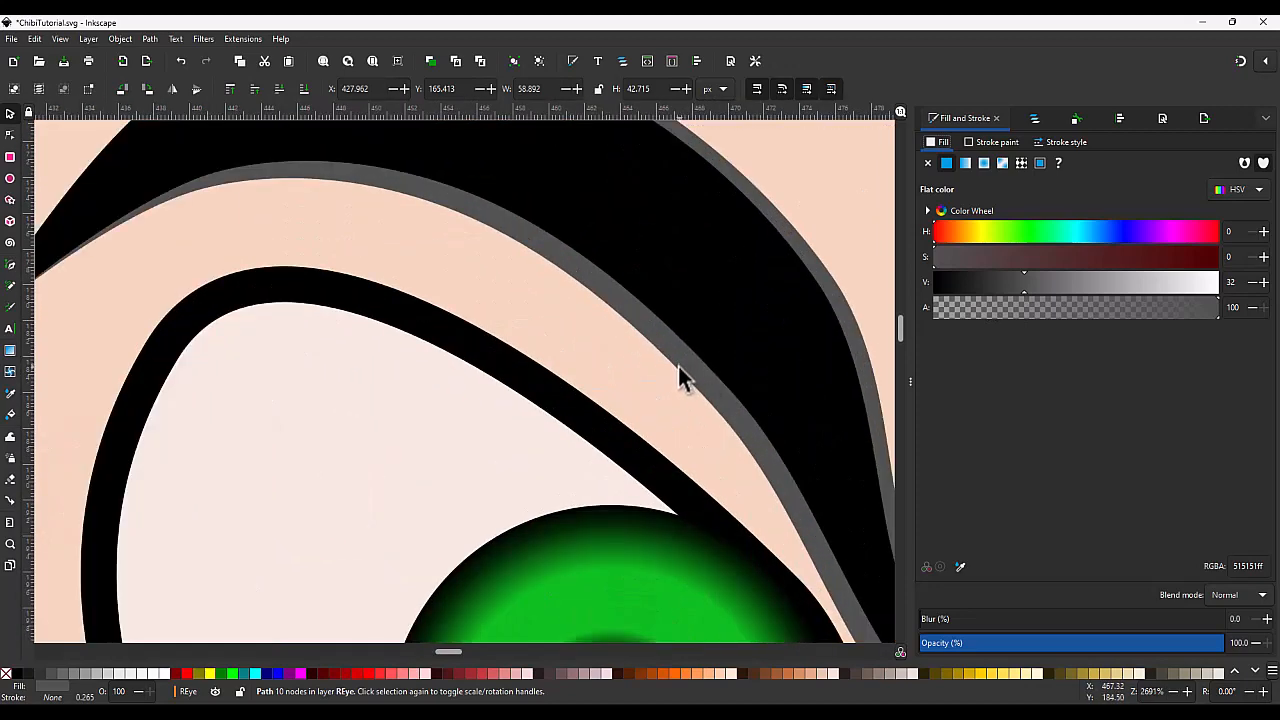
scroll(678, 368, down, 1)
key(n)
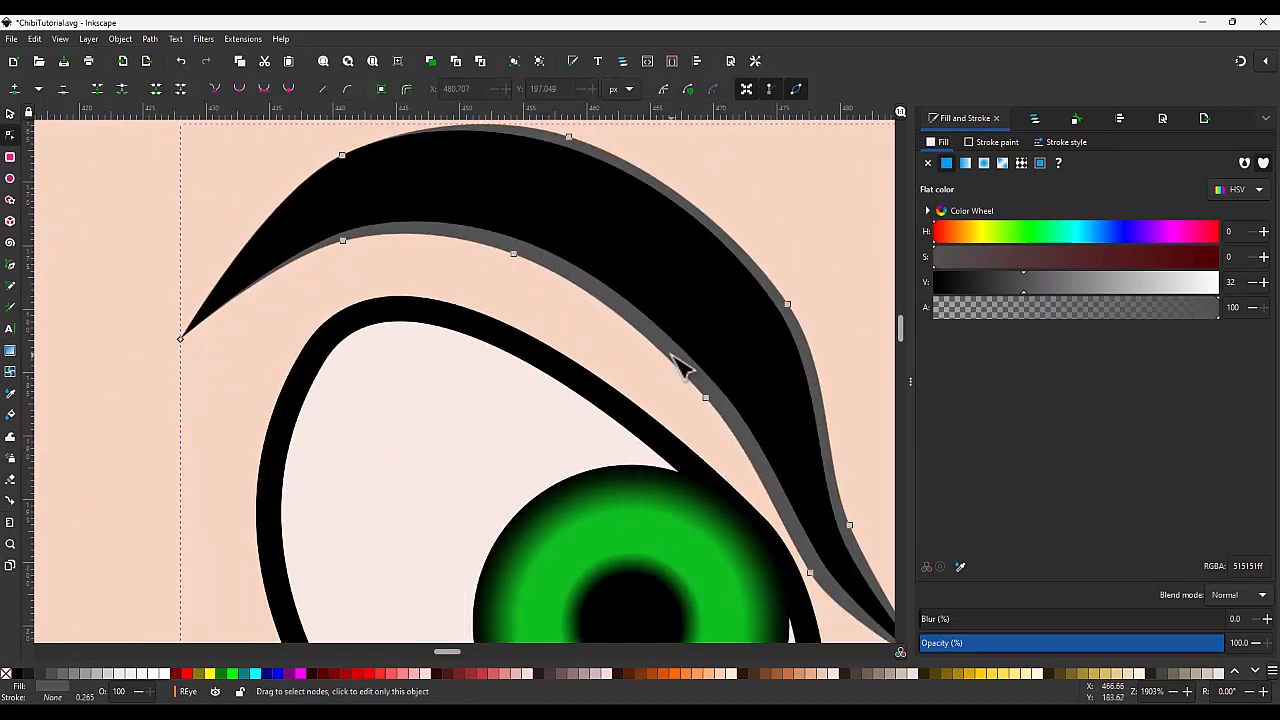
drag(720, 441, 448, 224)
shift+drag(405, 272, 343, 261)
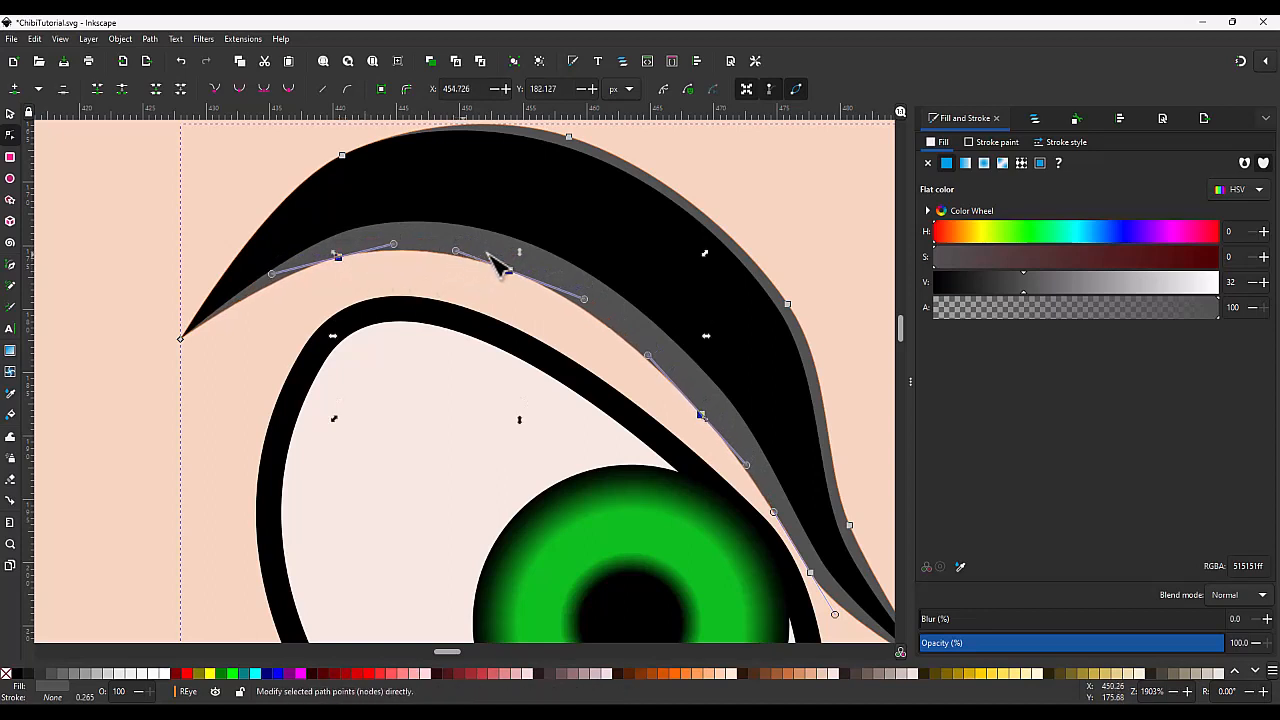
Step: Group the black and grey eyebrow copies in the REye layer and collapse the new group
scroll(503, 265, down, 3)
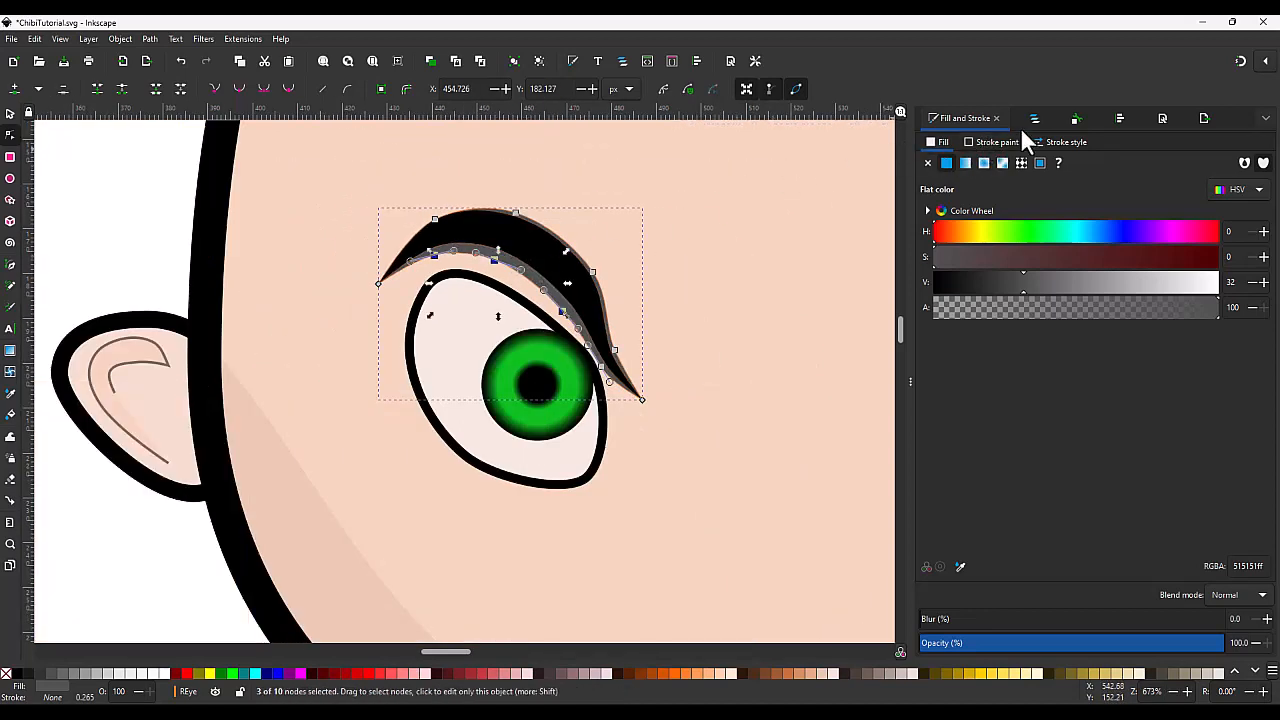
click(1032, 118)
shift+click(982, 180)
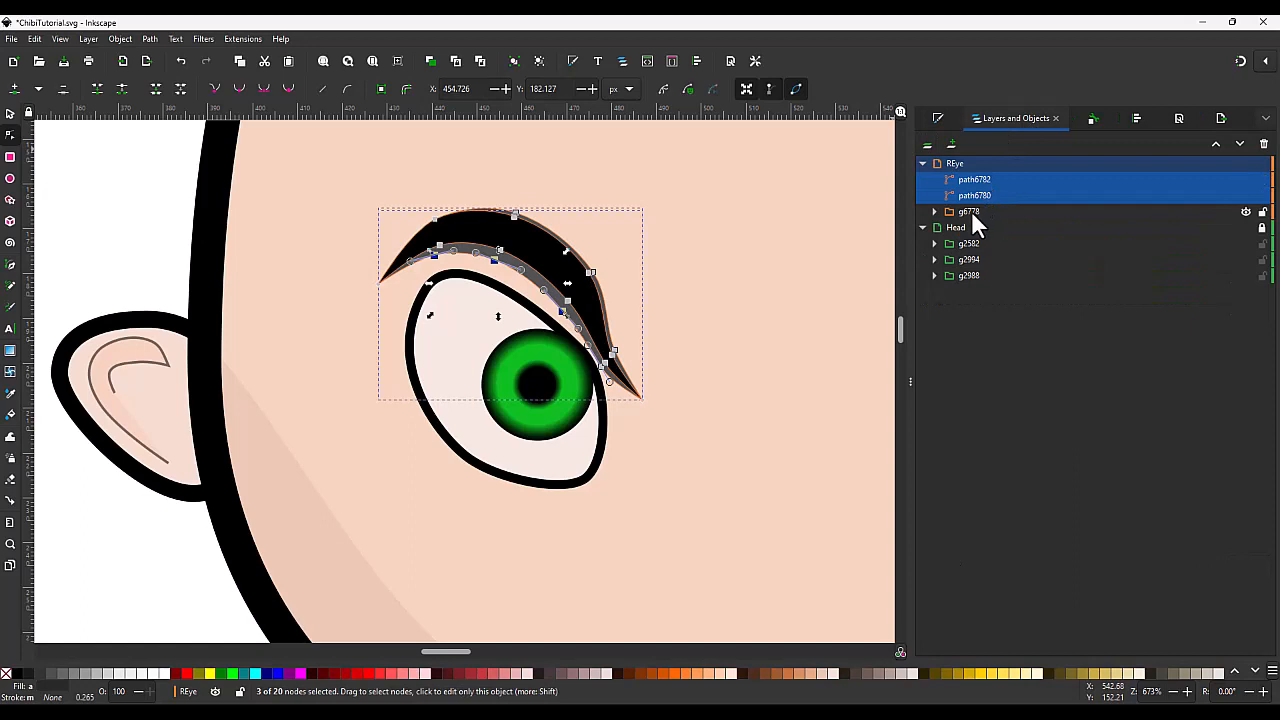
key(ctrl+g)
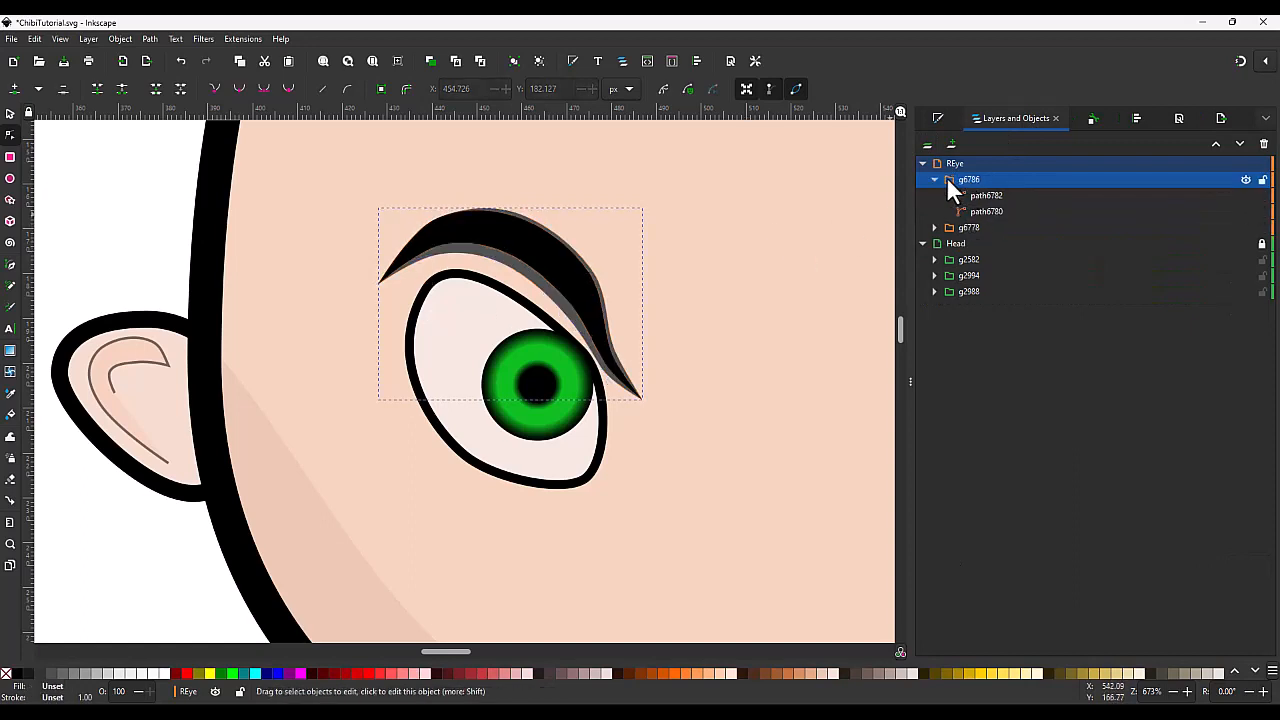
click(935, 179)
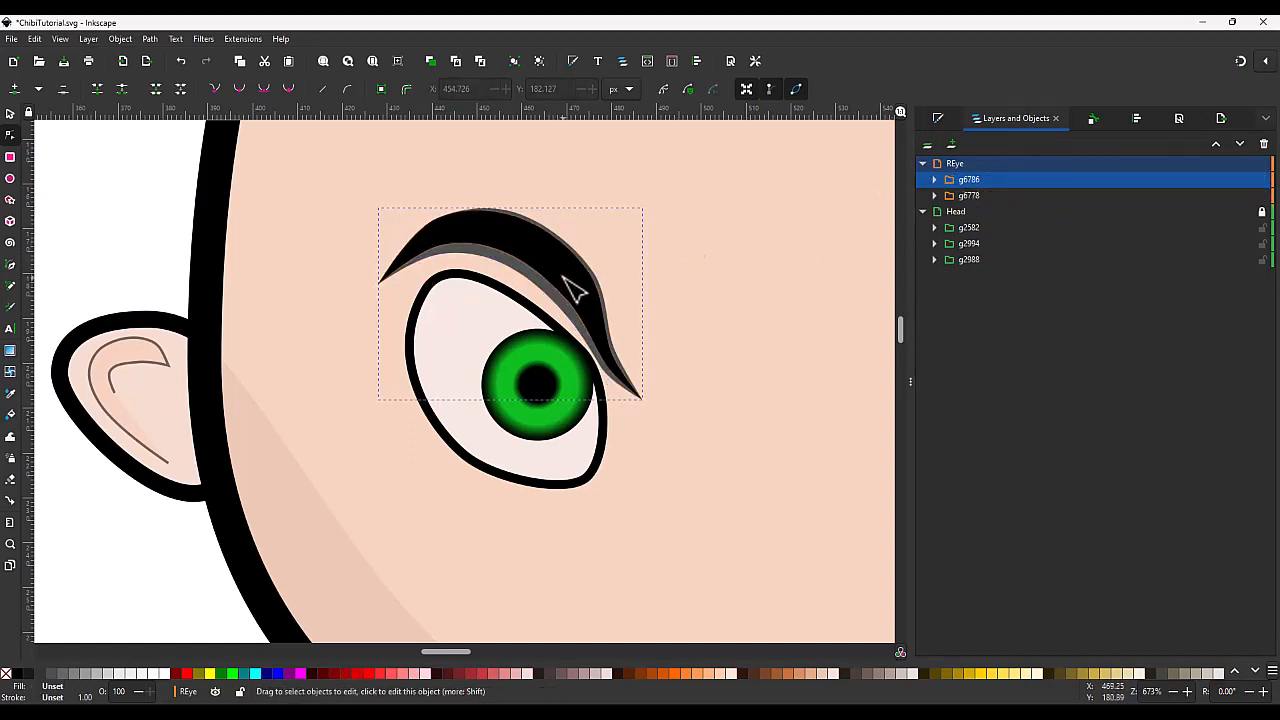
Step: Move the eyebrow group slightly up and to the right, to about X 430.2, Y 162.7
key(s)
drag(563, 277, 576, 264)
scroll(587, 281, down, 4)
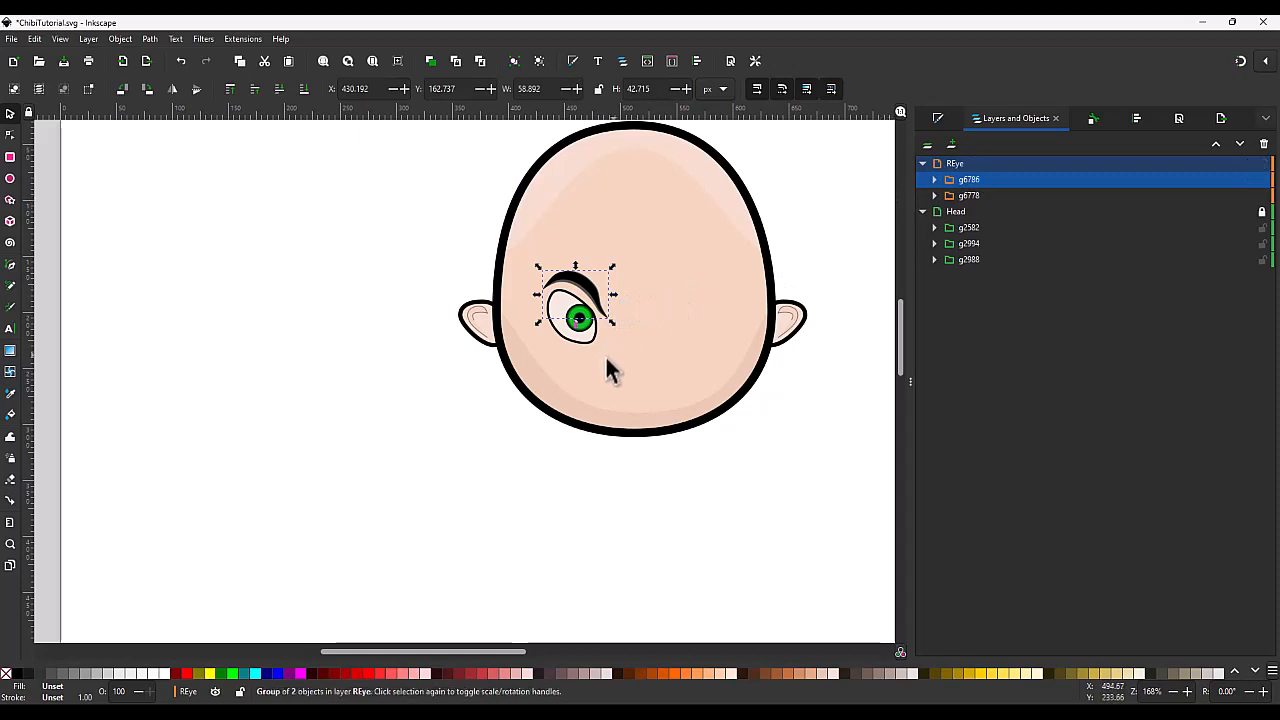
Step: Draw a thin closed six-node path with the Pen tool just below the eye's lower outline, tapering to a point at both ends
scroll(580, 354, up, 4)
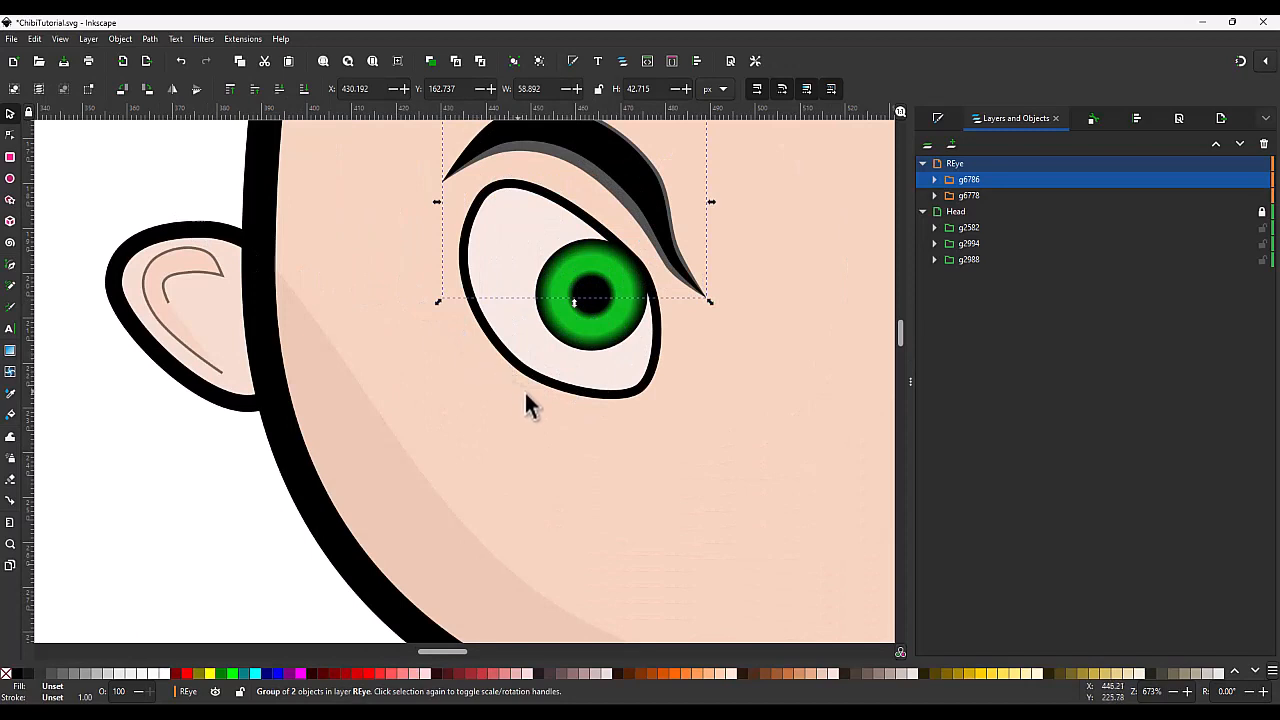
key(b)
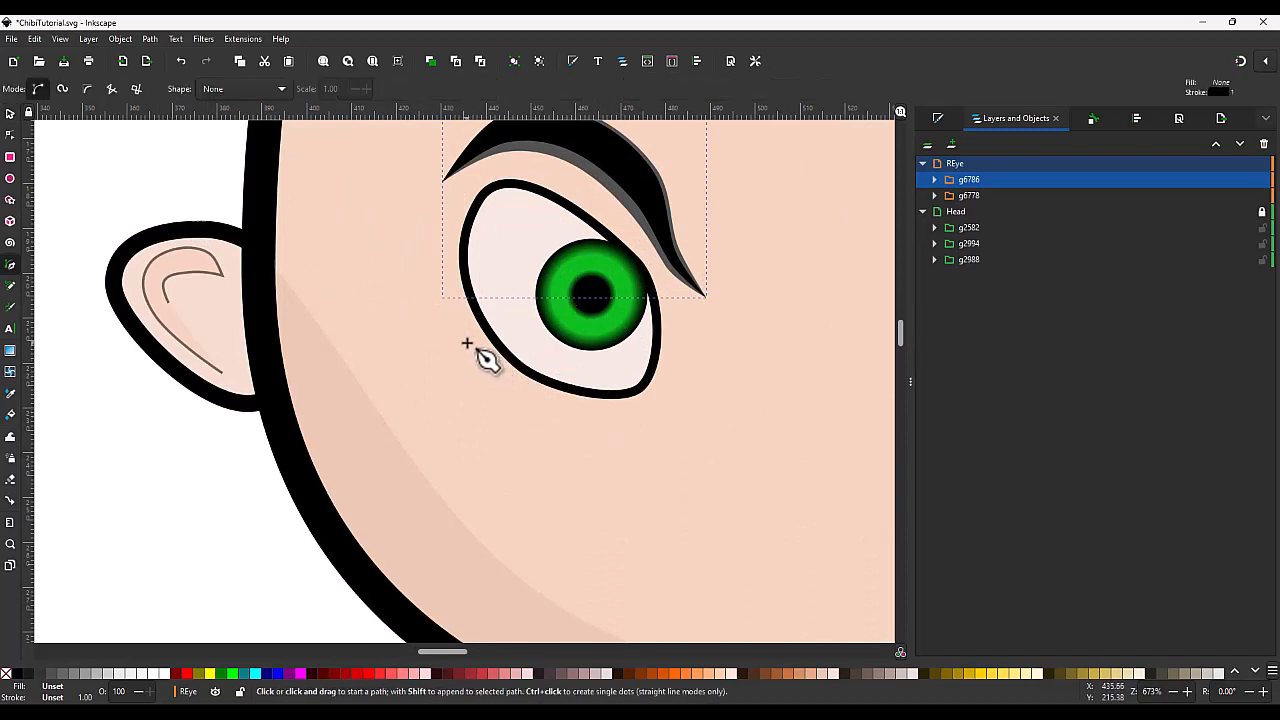
click(466, 343)
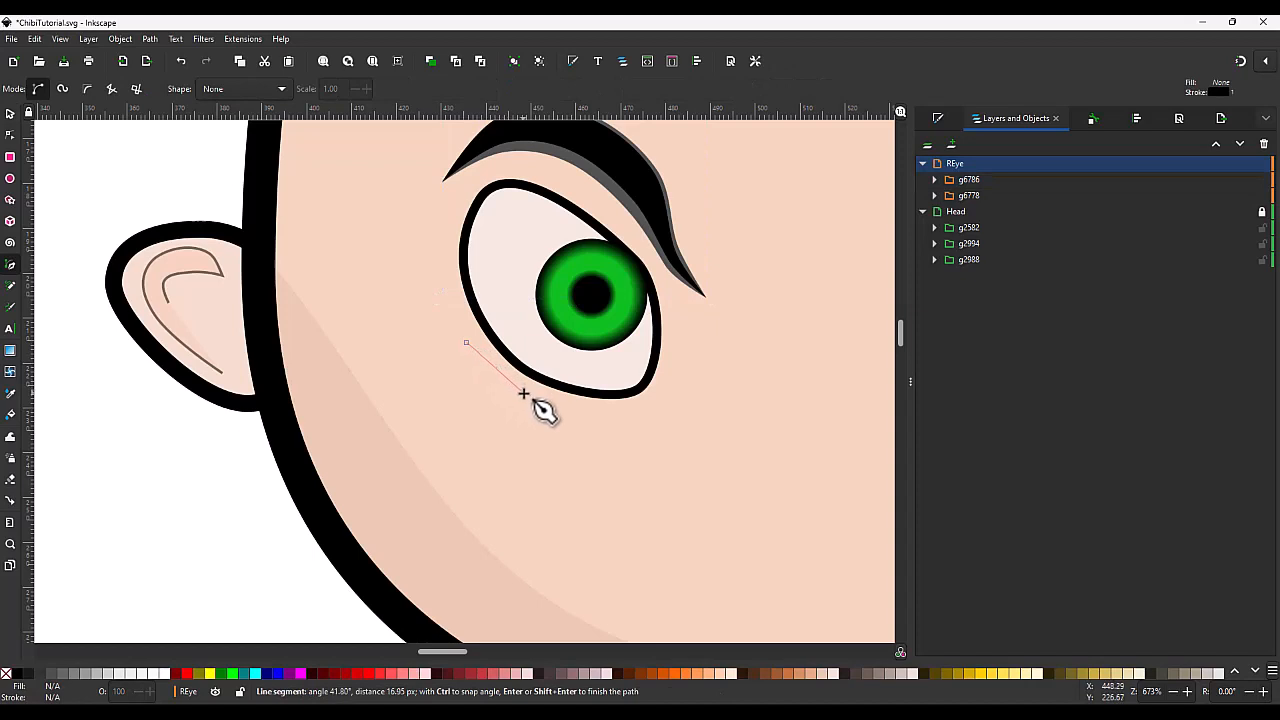
click(523, 393)
click(614, 411)
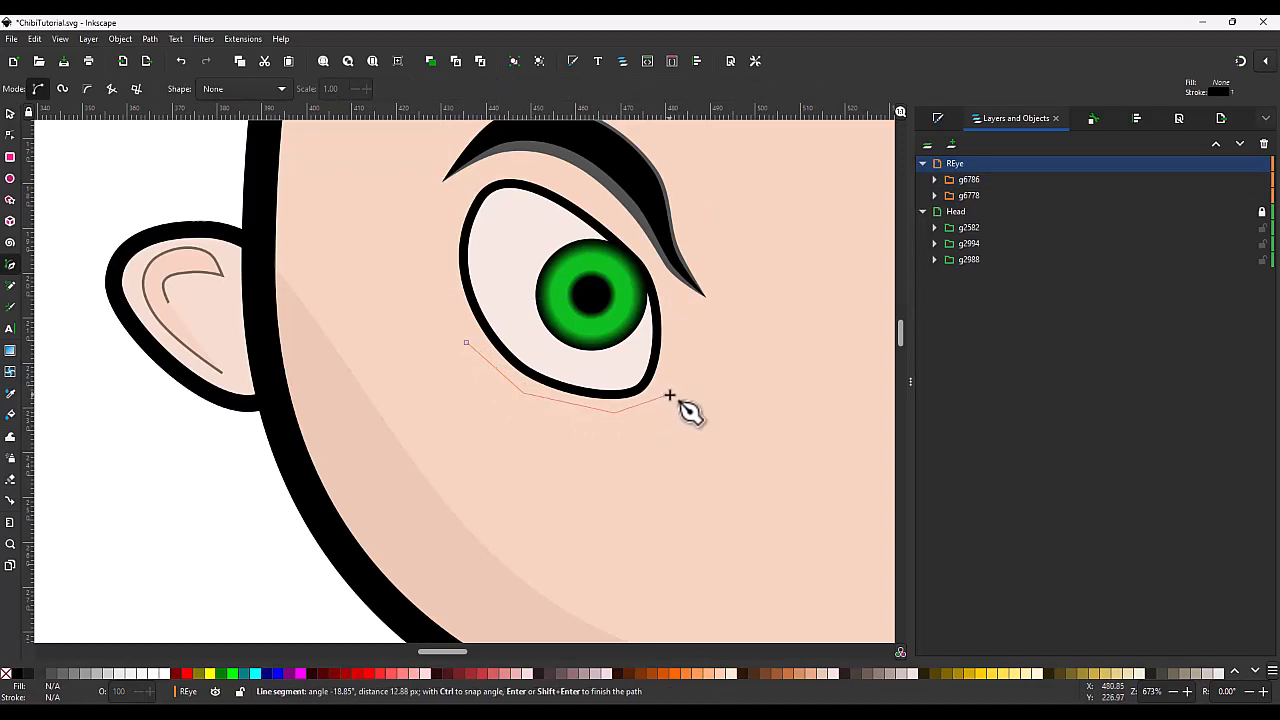
click(656, 393)
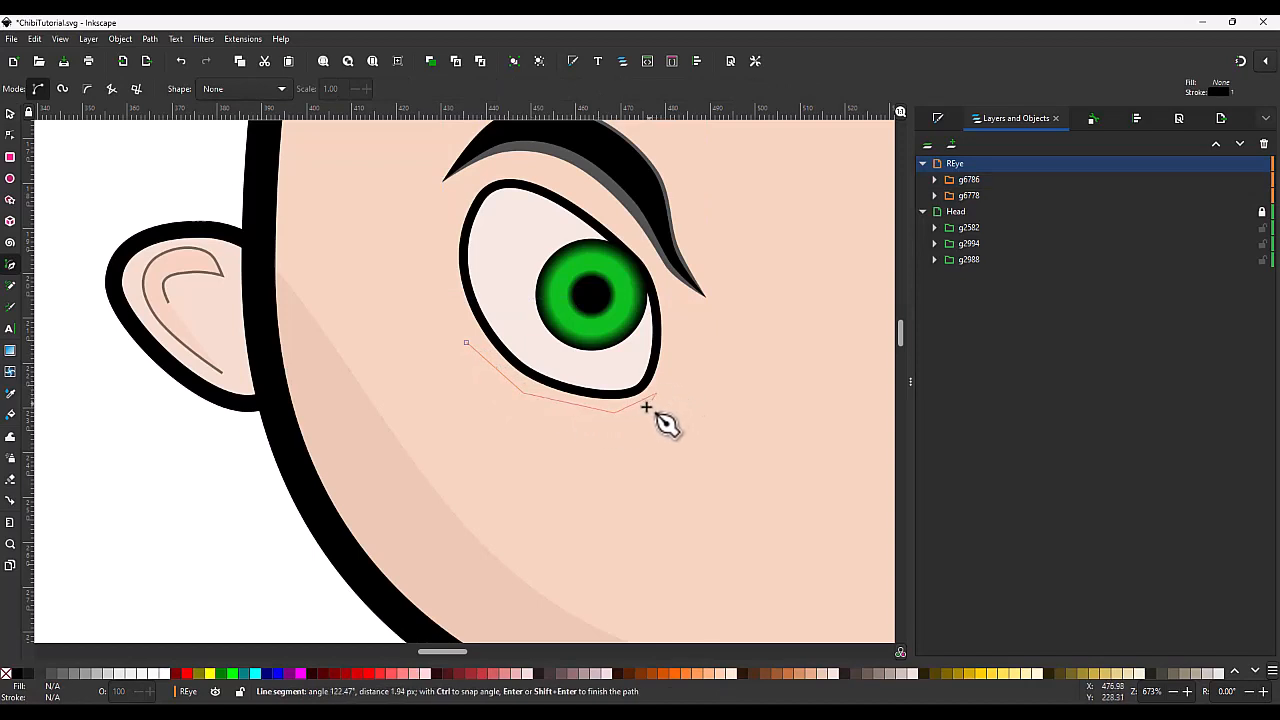
click(617, 419)
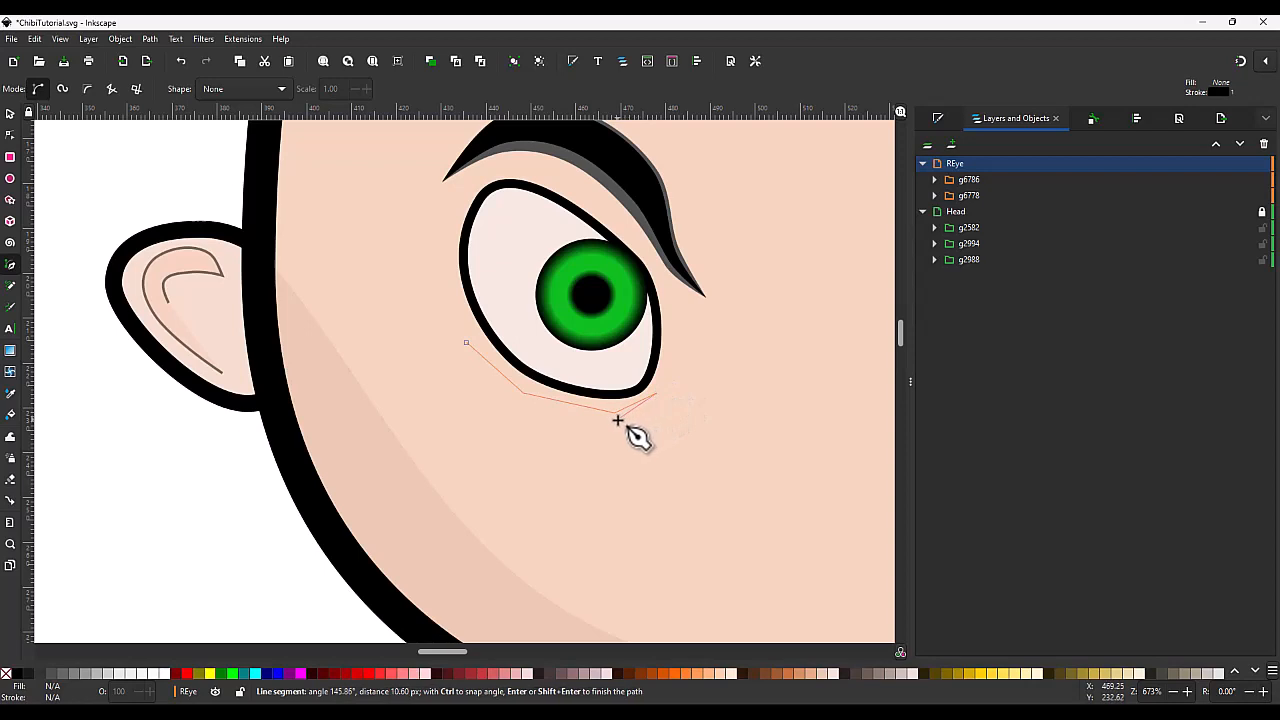
click(522, 400)
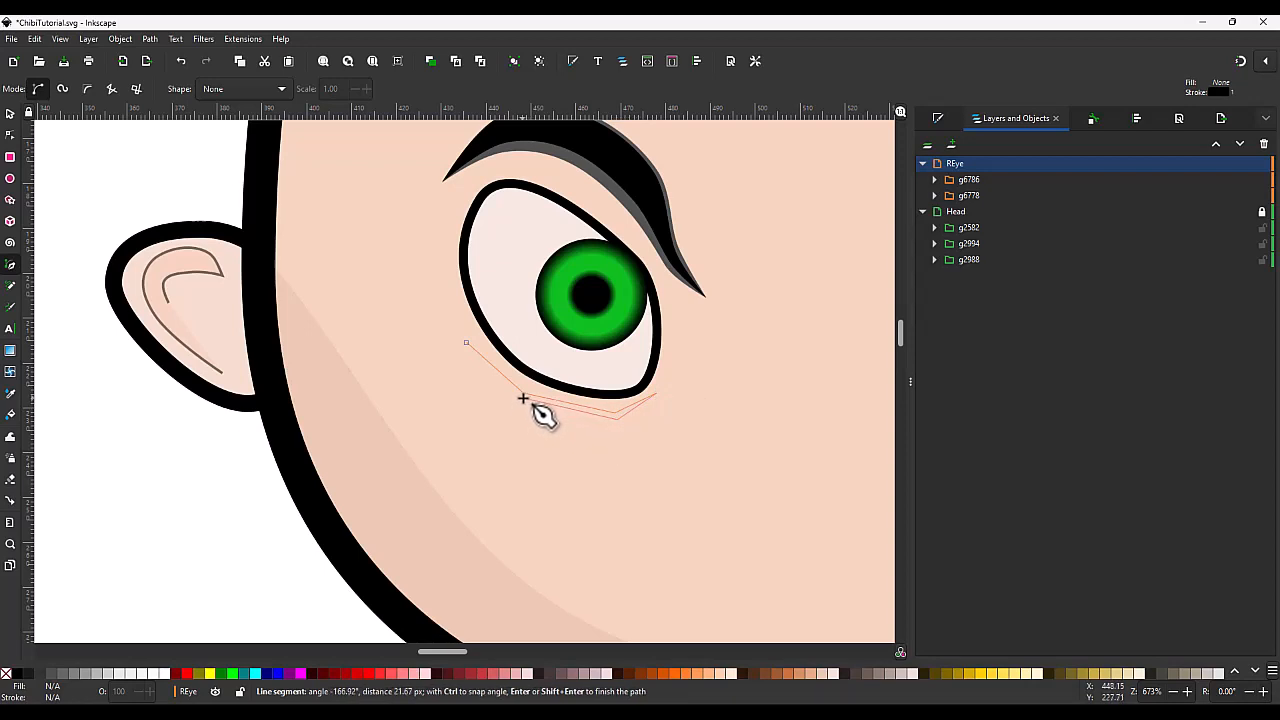
click(465, 341)
Step: Make the four middle nodes of the under-eye path smooth so it forms a curved crease
scroll(583, 396, up, 2)
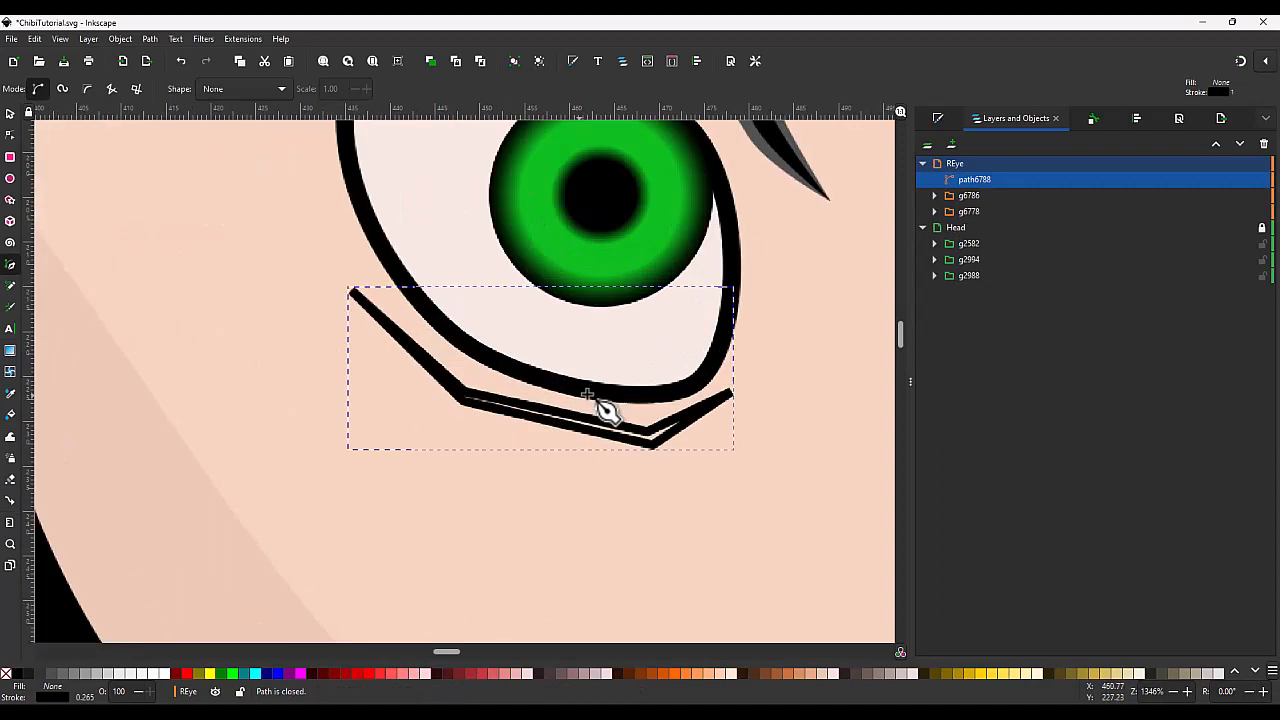
key(n)
drag(674, 482, 416, 346)
click(240, 90)
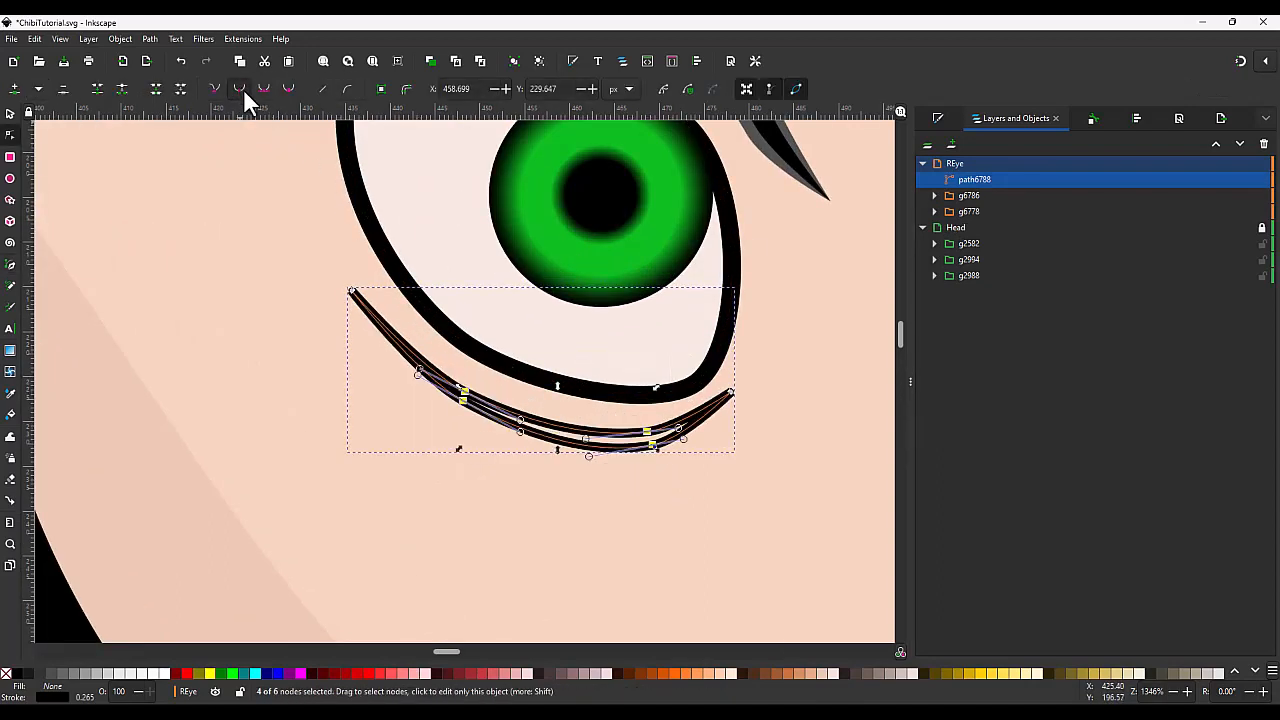
Step: Remove the stroke of the under-eye crease and give it a flat colour fill
key(s)
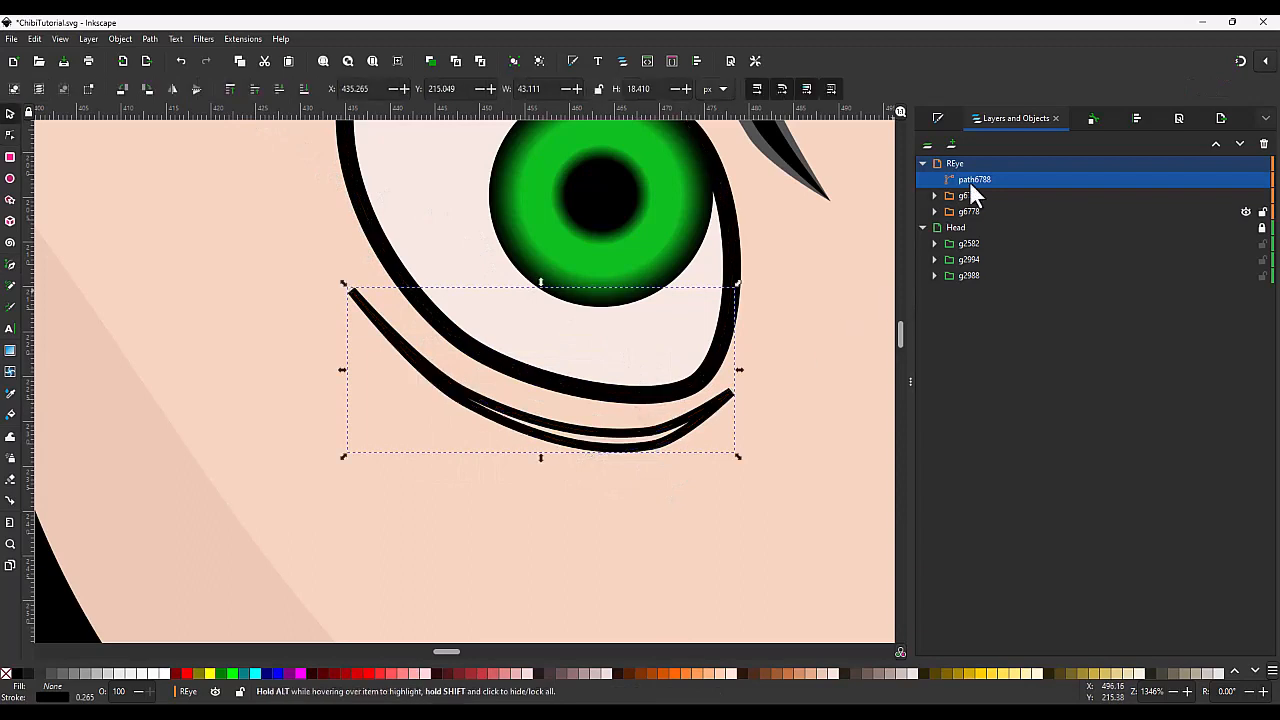
click(942, 117)
click(1007, 141)
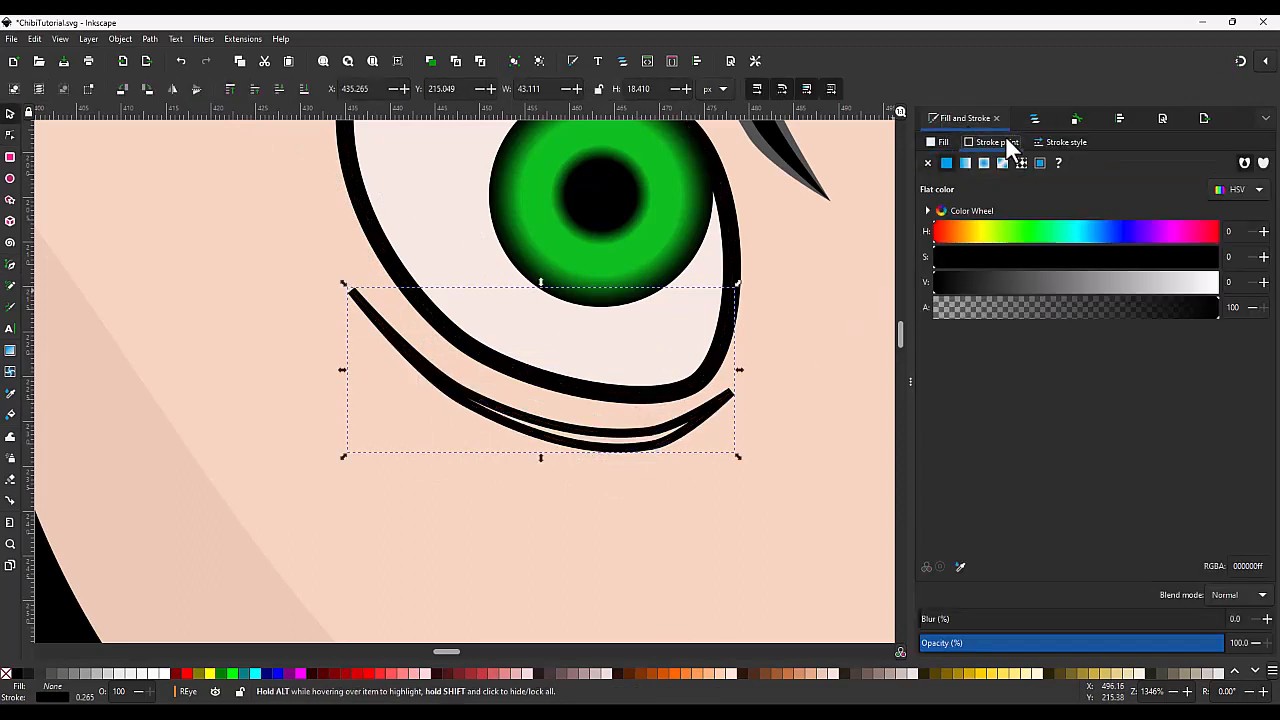
click(931, 162)
click(945, 141)
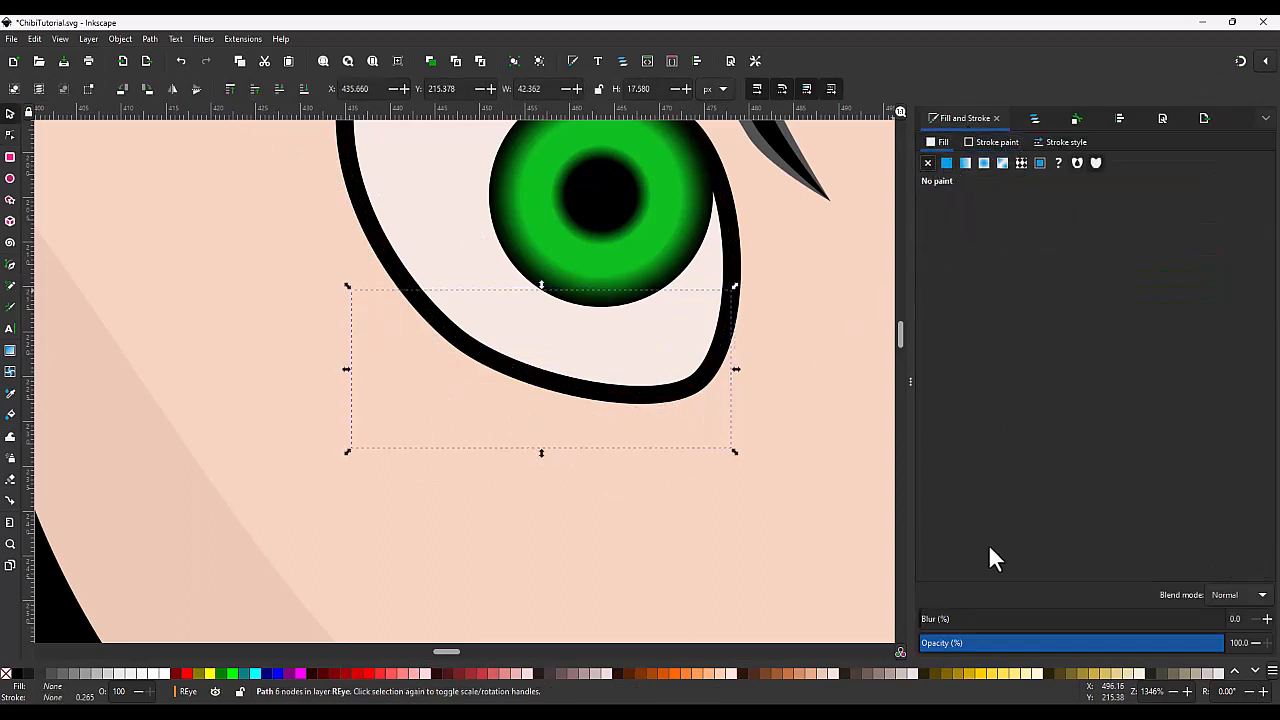
click(946, 163)
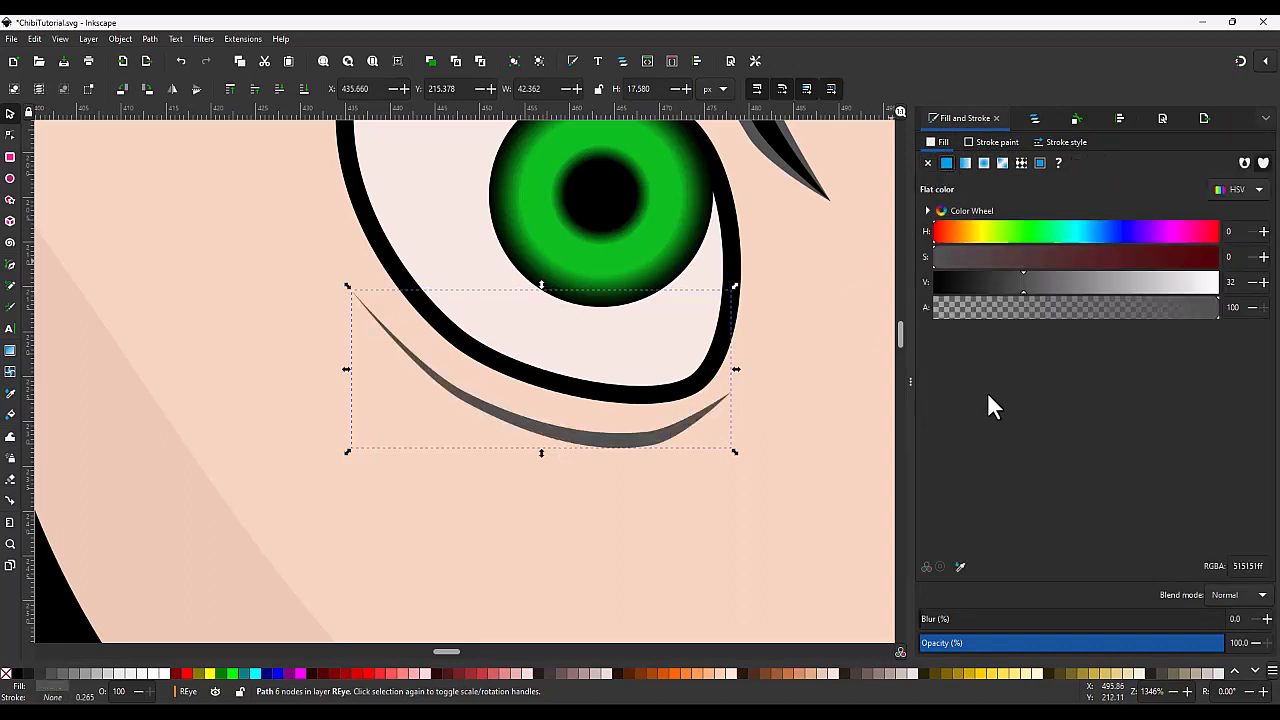
Step: Sample the face's skin colour for the crease fill, darken it to HSV value 72 (b69f8dff), and deselect the crease
click(960, 566)
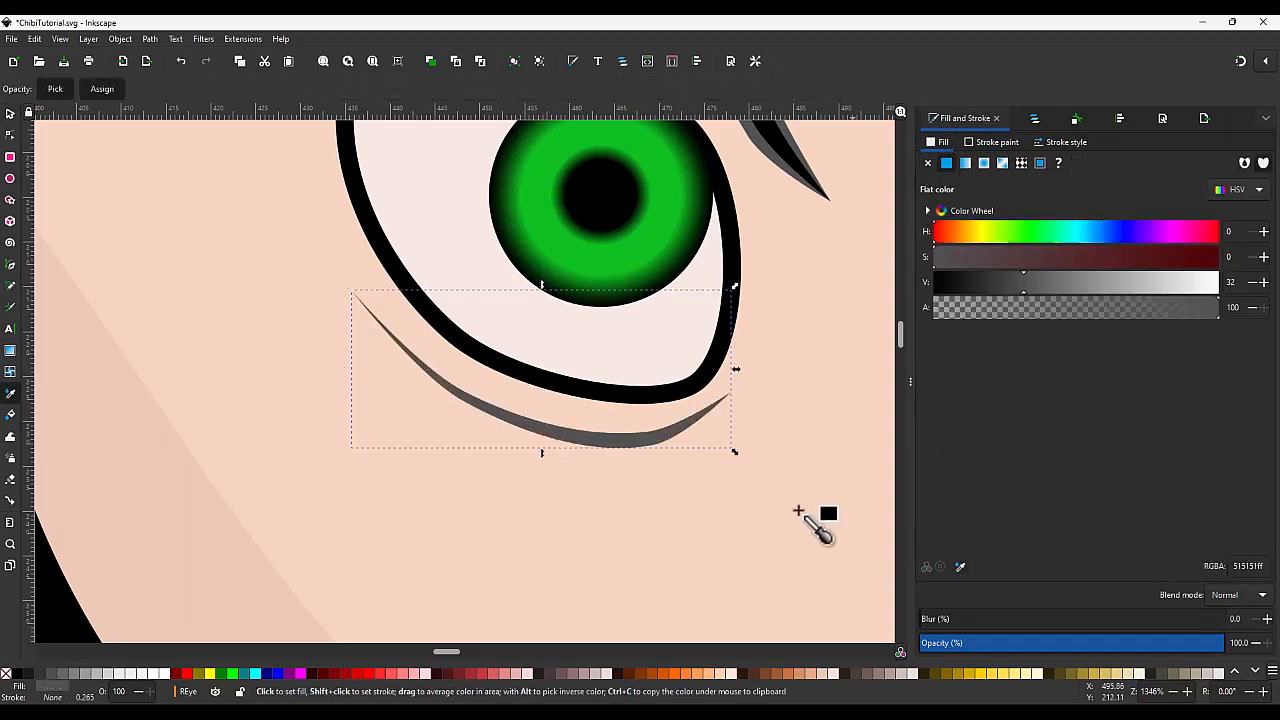
click(745, 535)
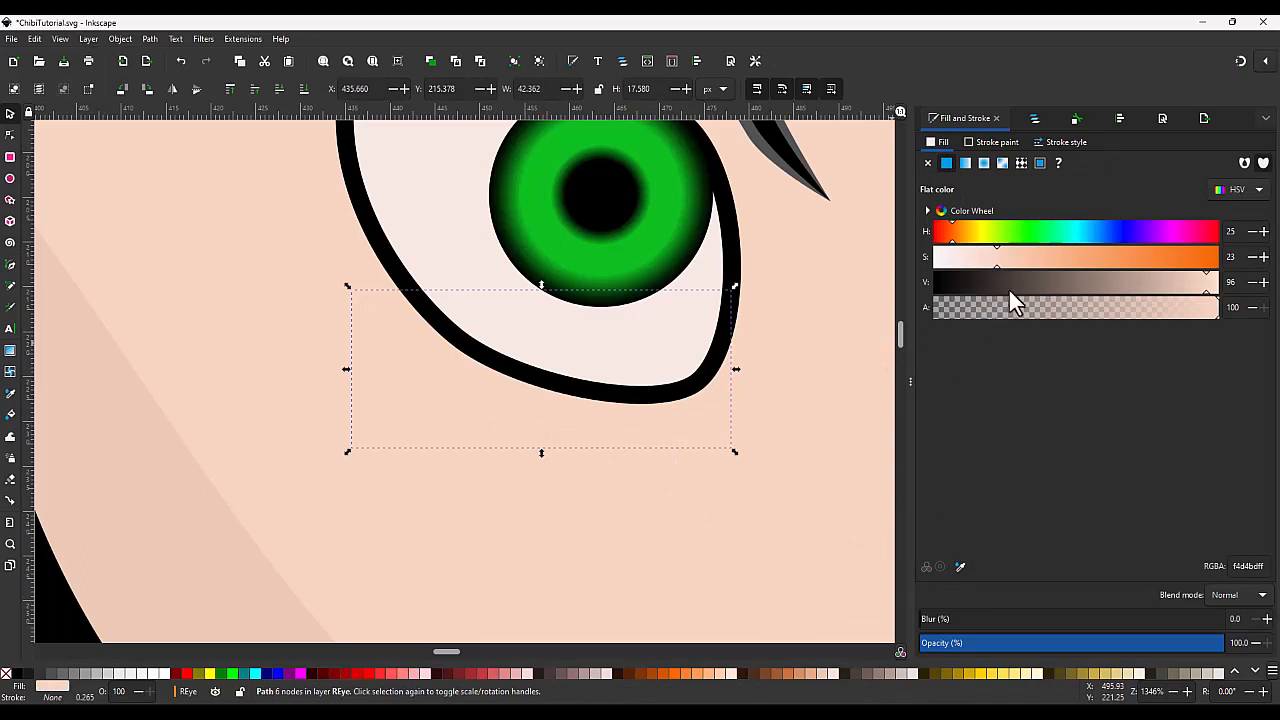
drag(1166, 284, 1138, 284)
scroll(723, 440, down, 3)
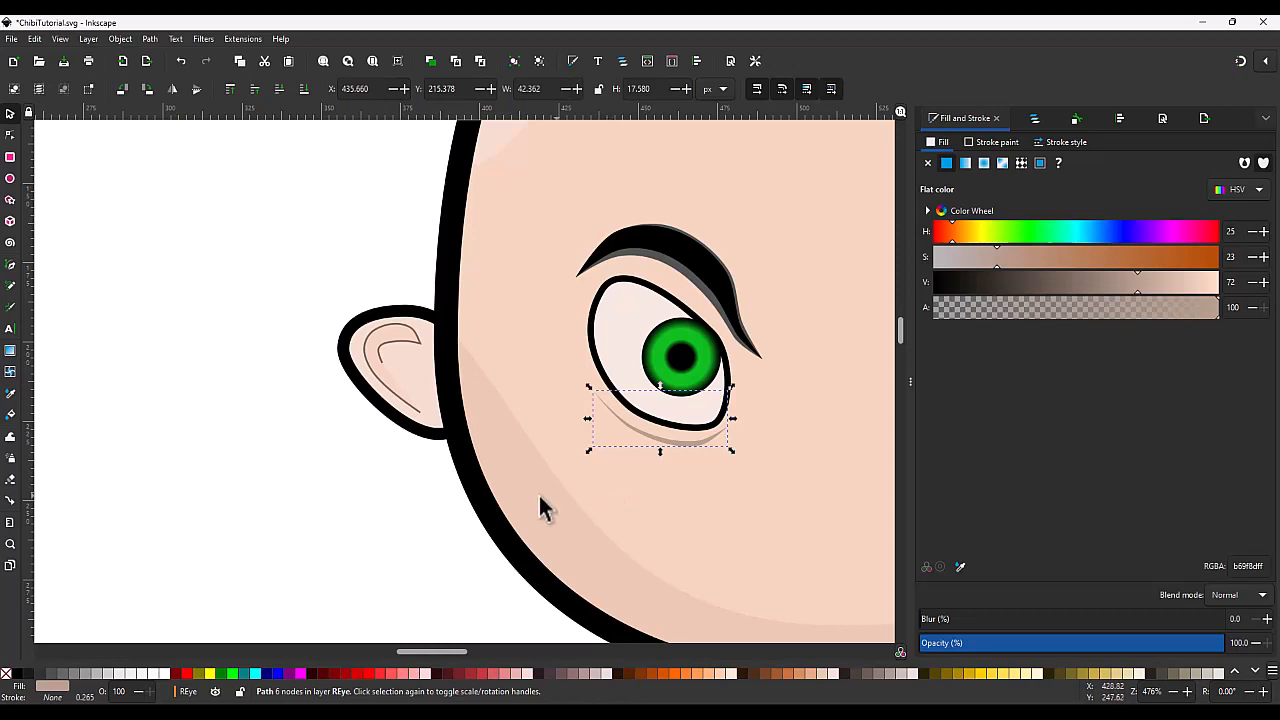
click(388, 505)
scroll(388, 505, down, 2)
scroll(540, 505, up, 1)
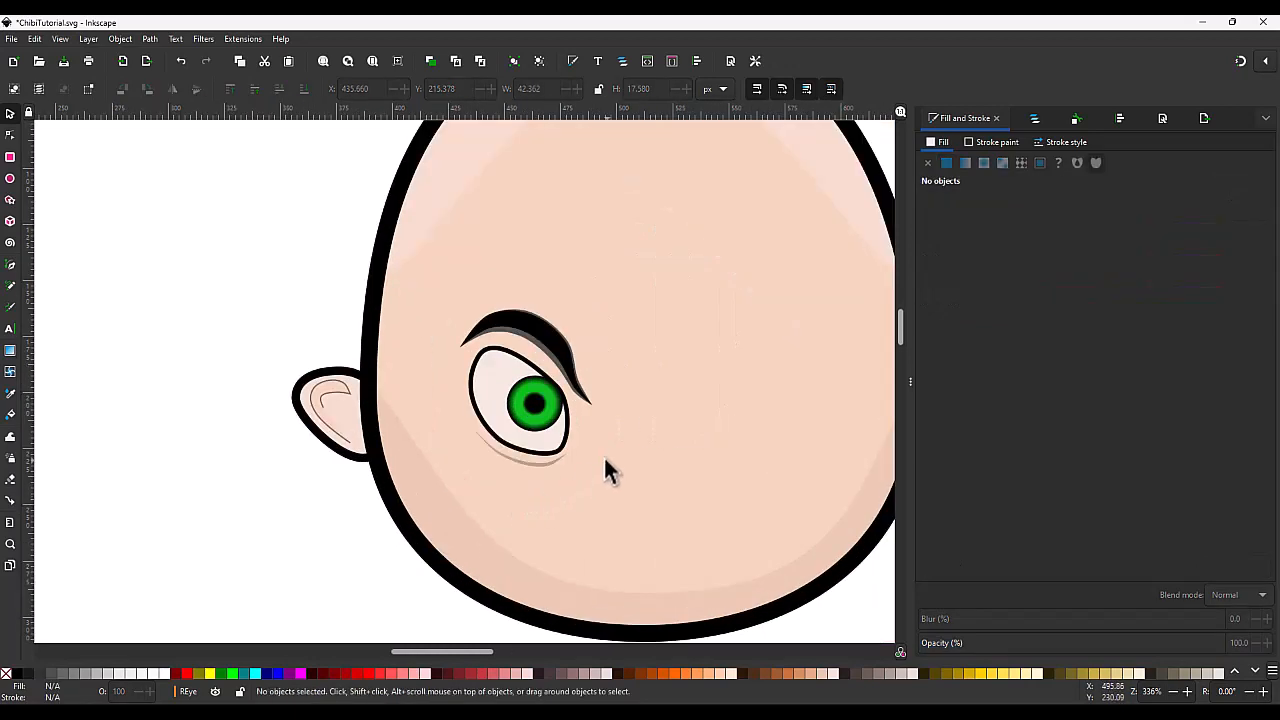
Step: Select the whole REye layer and move the eye straight down below the head, to about Y 347.6
click(551, 460)
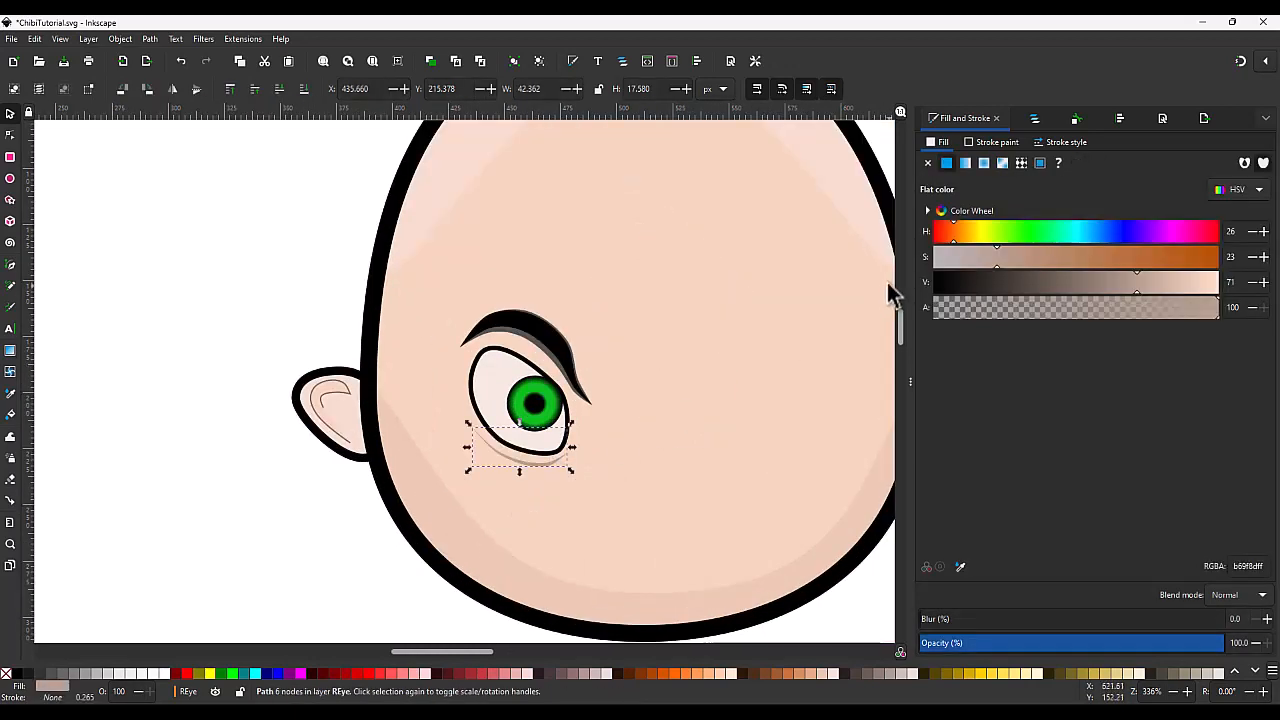
click(1037, 121)
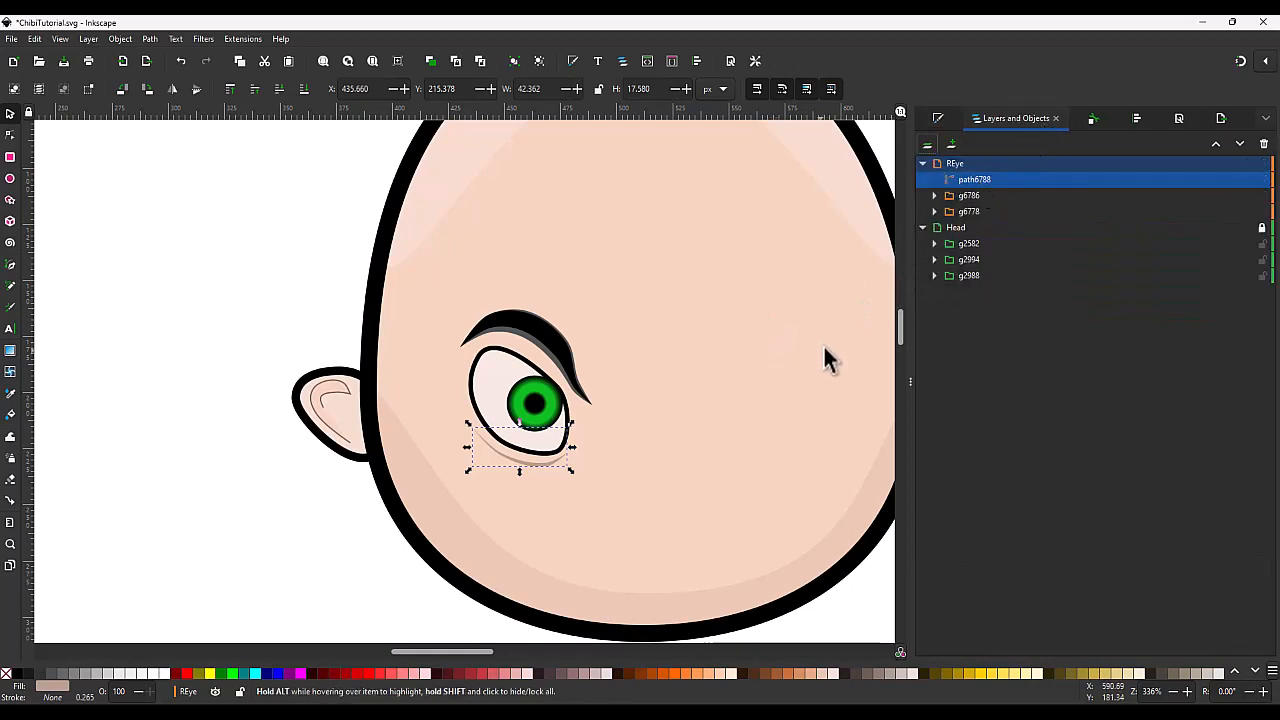
scroll(582, 376, down, 2)
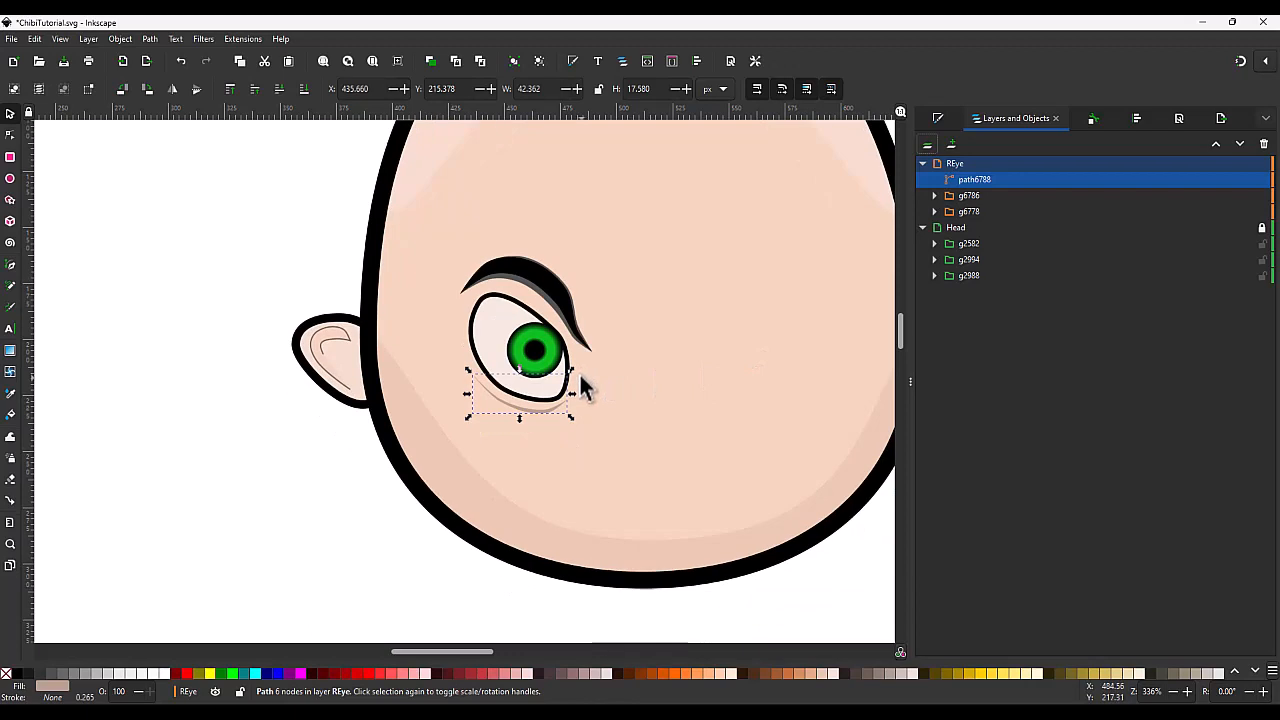
scroll(617, 365, up, 2)
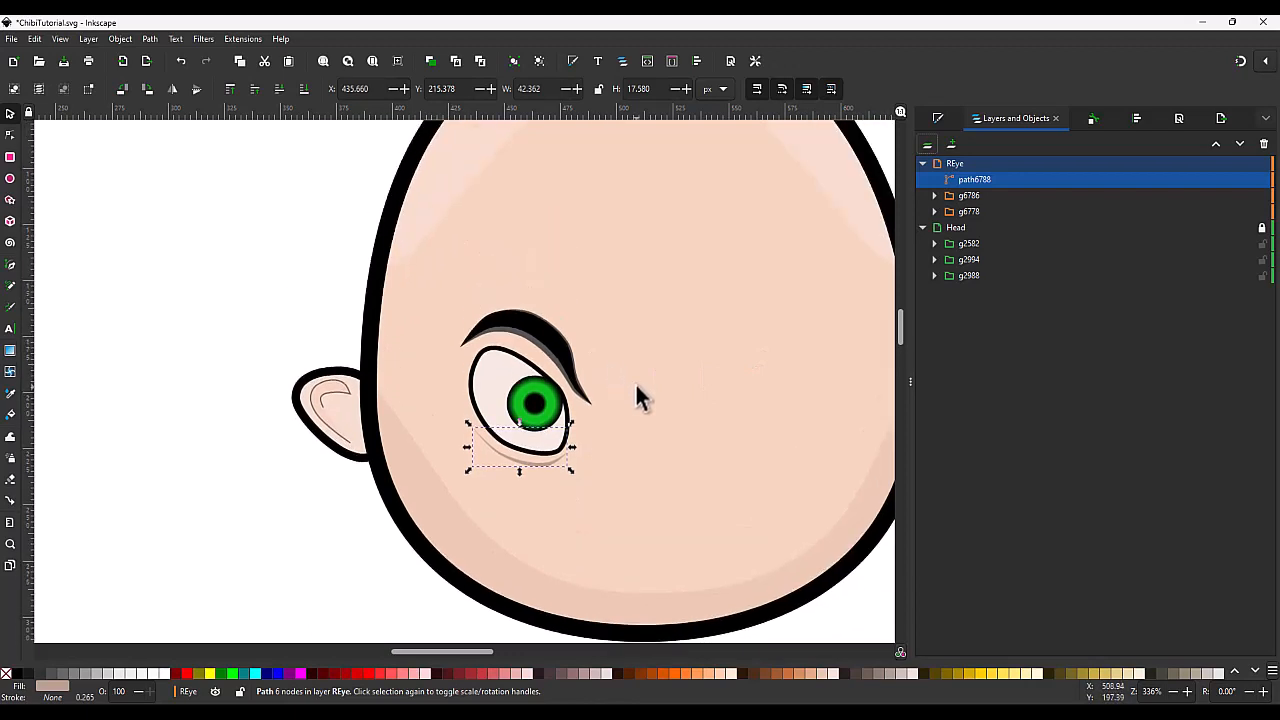
scroll(637, 386, down, 2)
scroll(705, 442, up, 2)
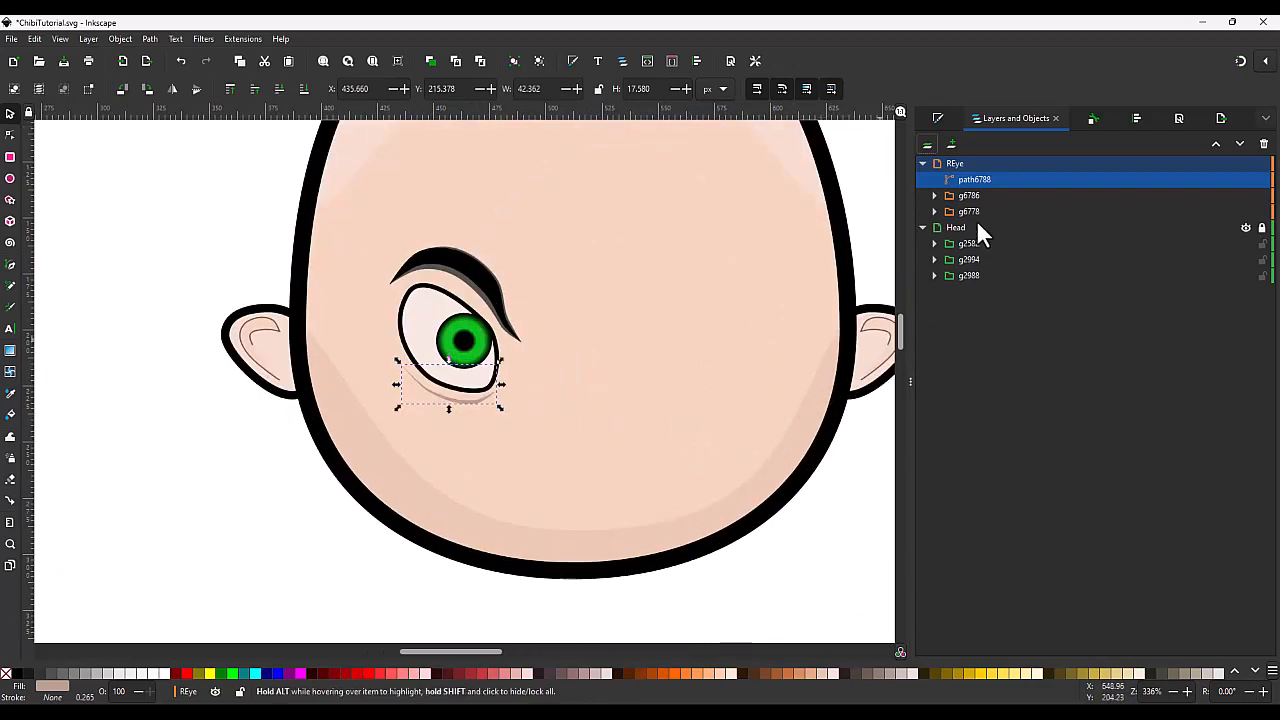
click(922, 164)
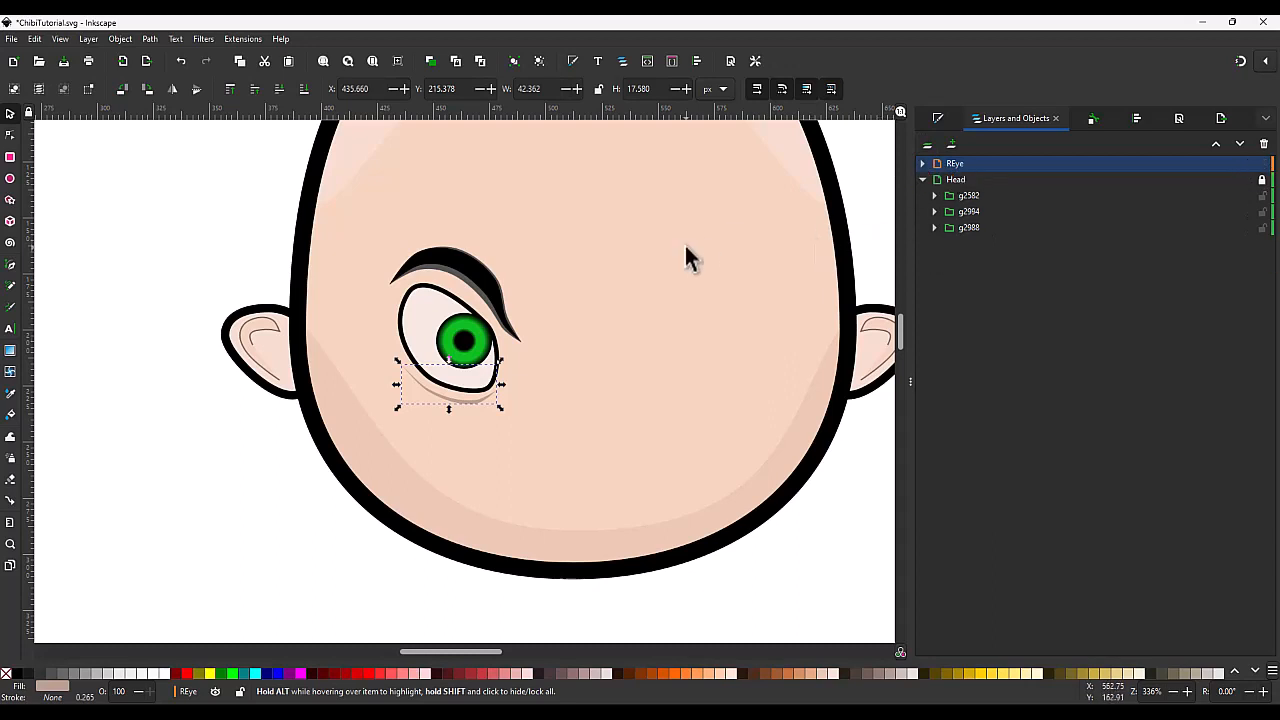
click(984, 167)
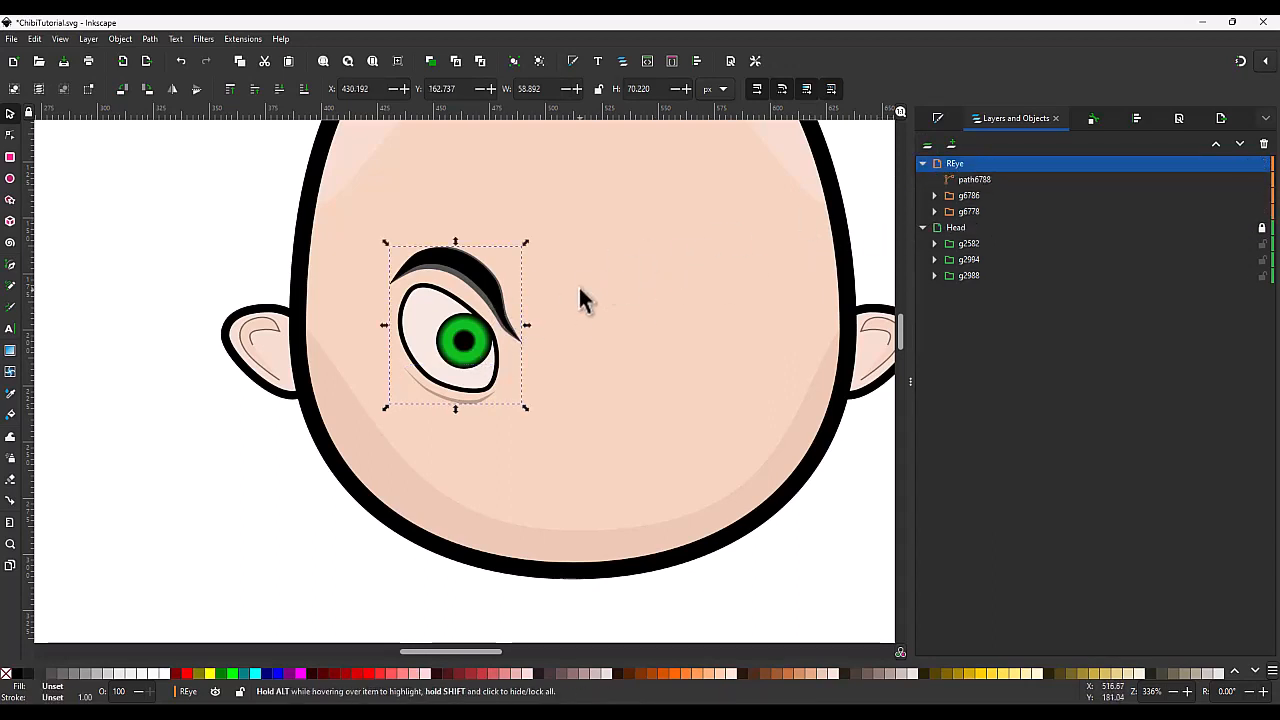
drag(451, 337, 452, 628)
scroll(512, 446, down, 6)
drag(423, 350, 435, 483)
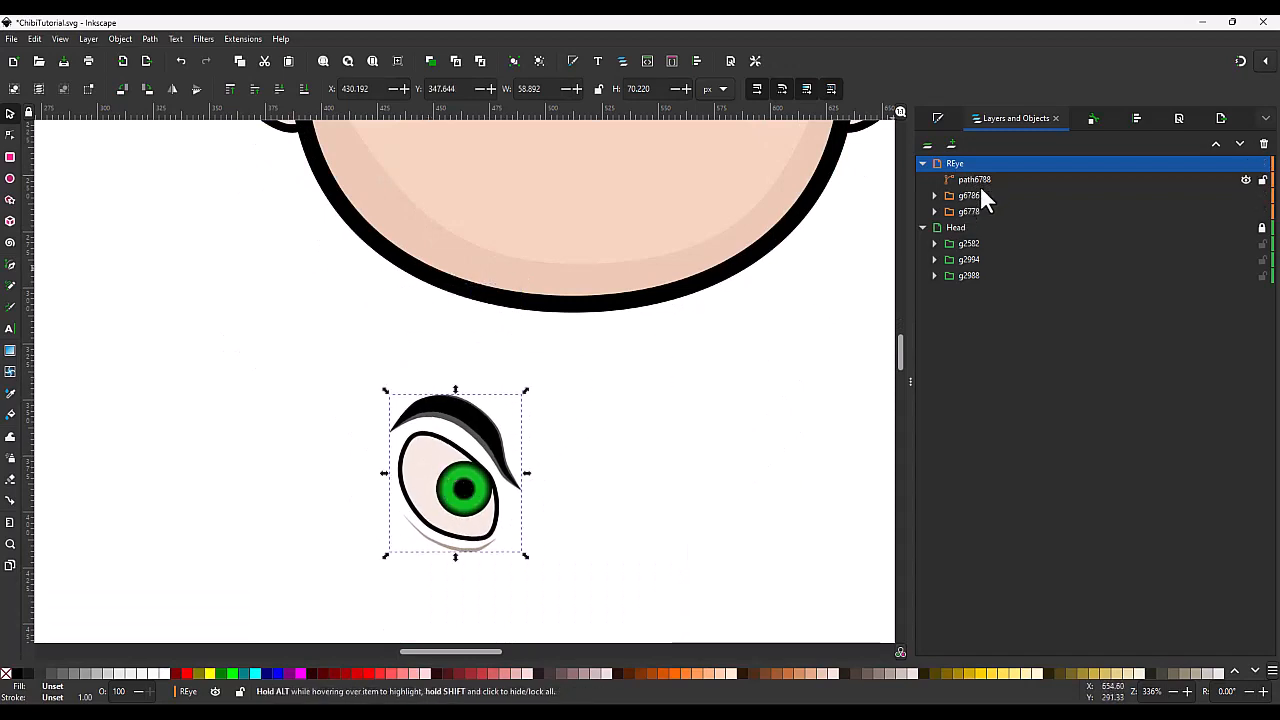
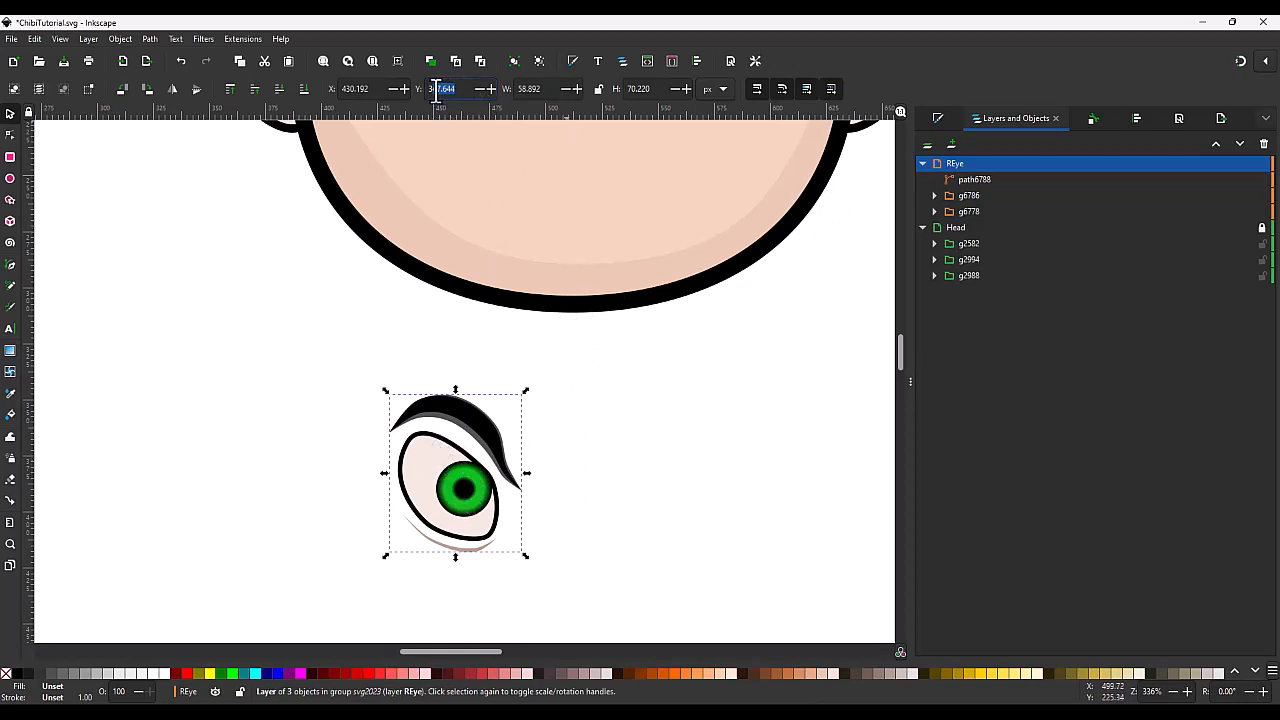
Step: Set the REye layer's Y position to 350 px and deselect it
text(350)
key(Return)
click(635, 343)
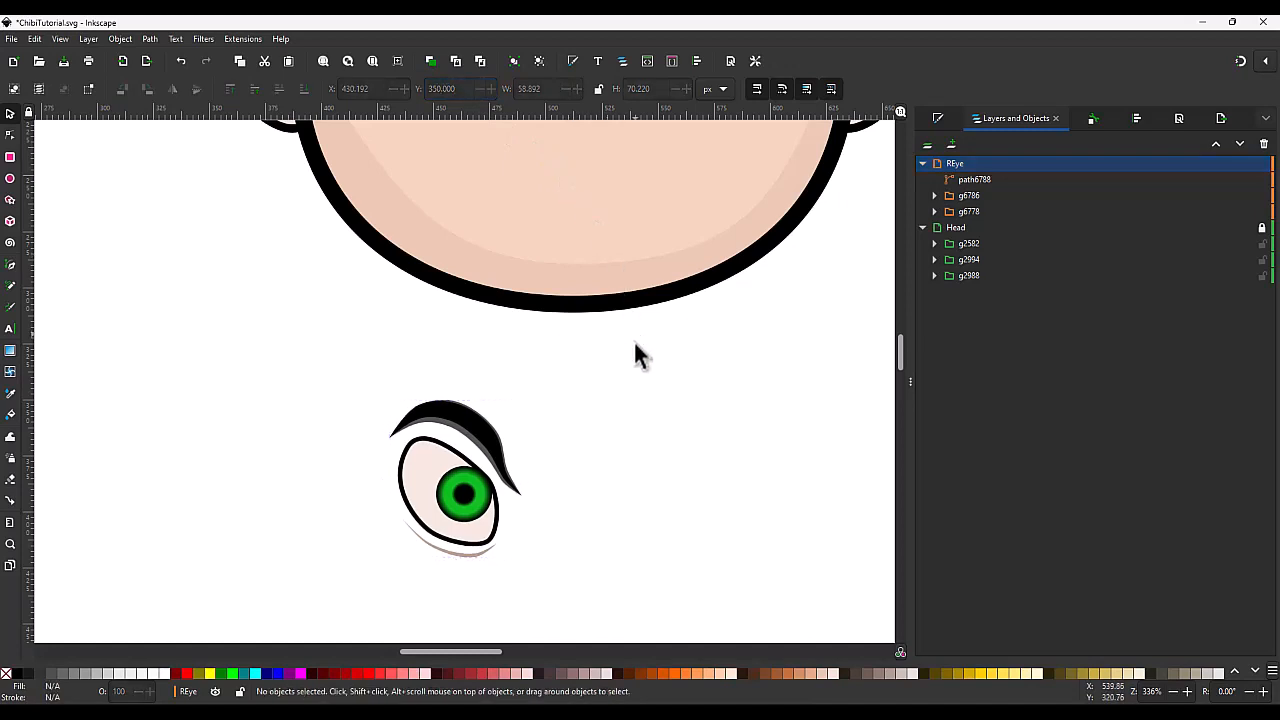
Step: Add a layer named Nose, move it above REye in the layer stack, and collapse the REye and Head layers
scroll(644, 370, up, 6)
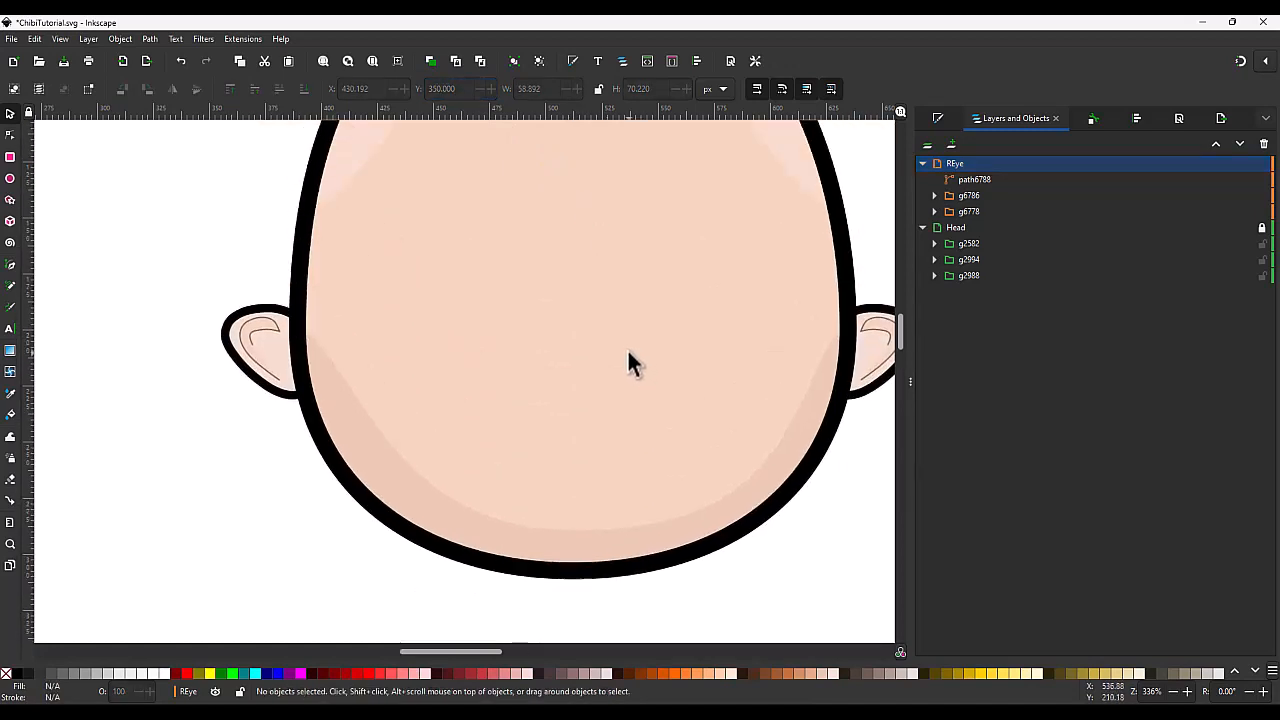
key(ctrl)
scroll(620, 378, up, 3)
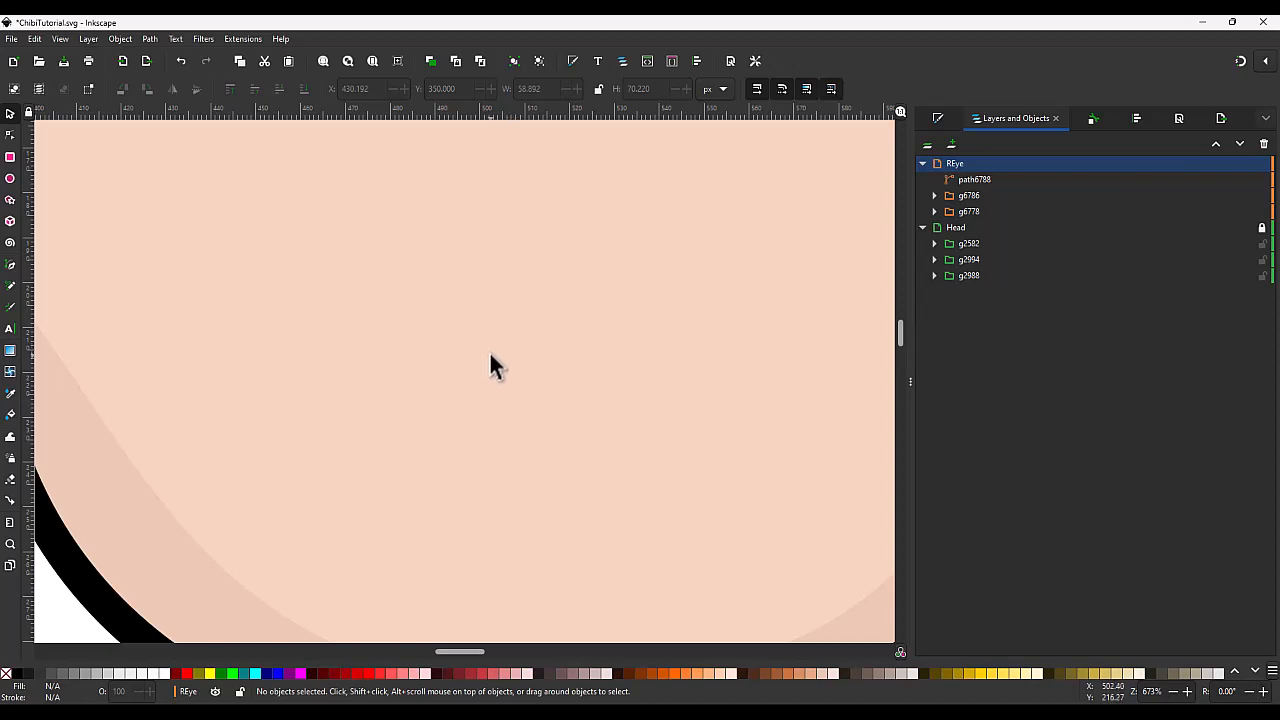
key(b)
click(953, 145)
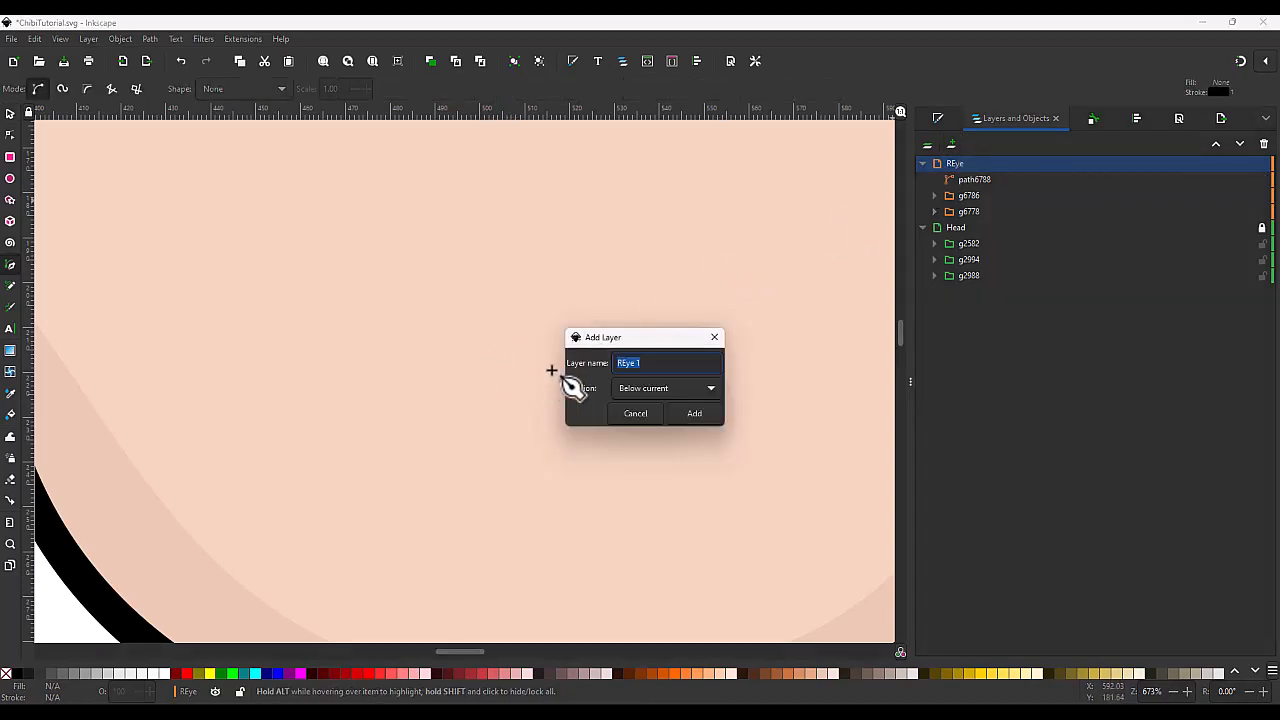
text(Nose)
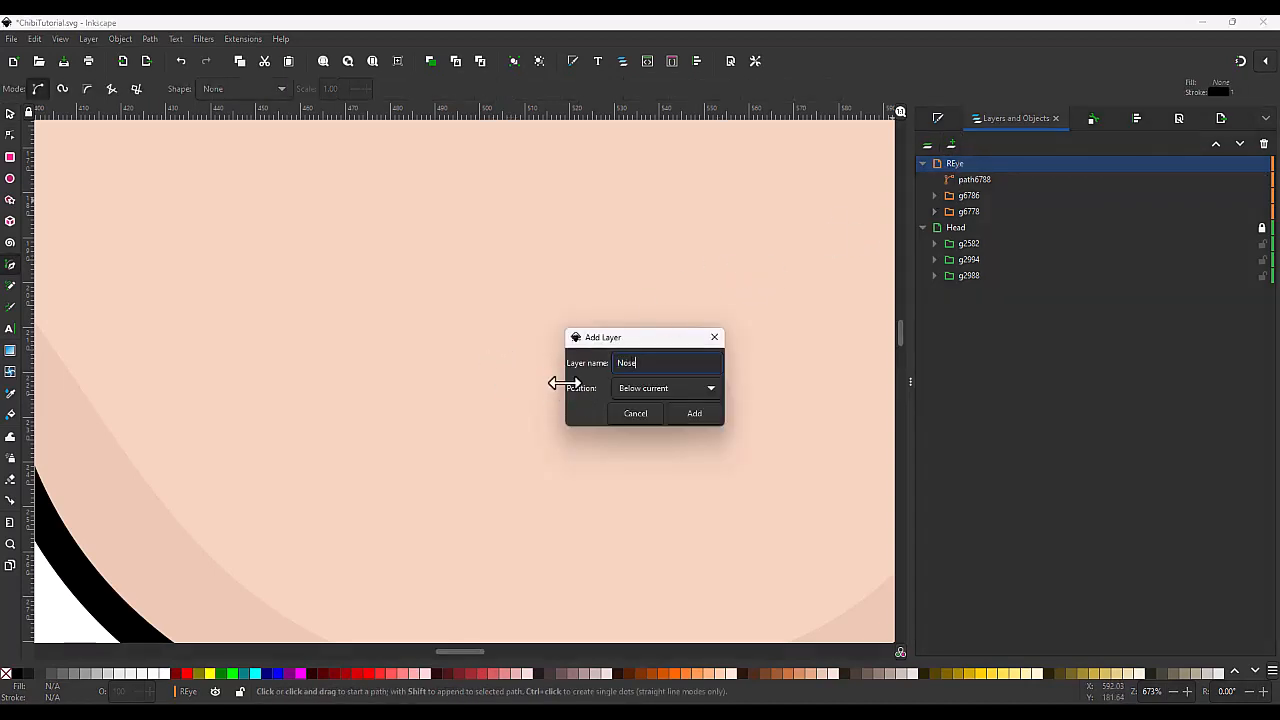
key(Return)
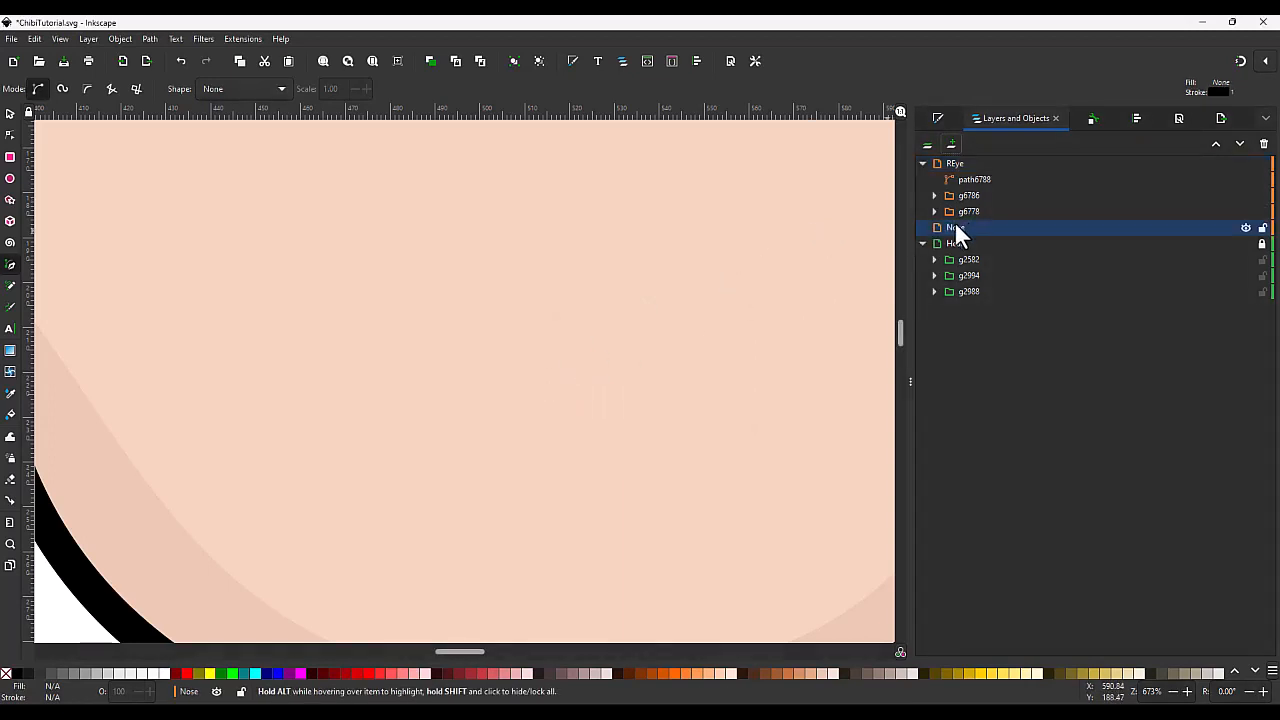
drag(954, 227, 960, 165)
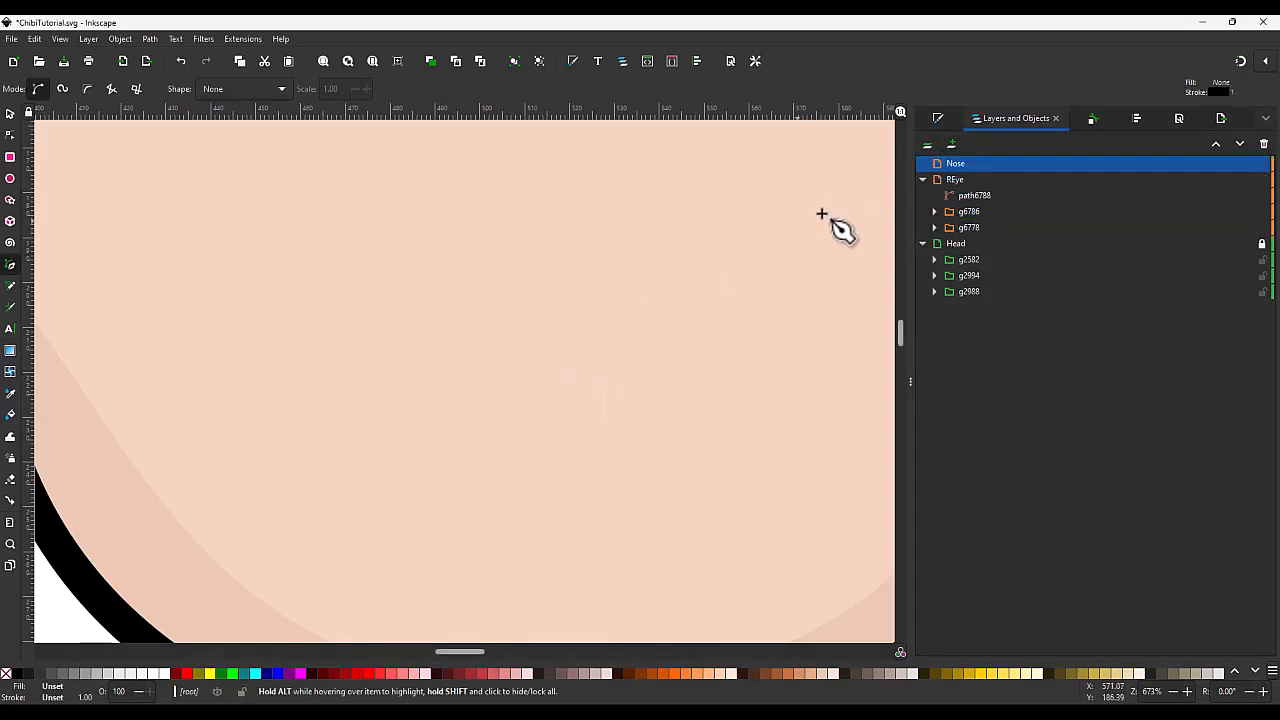
click(922, 179)
click(922, 195)
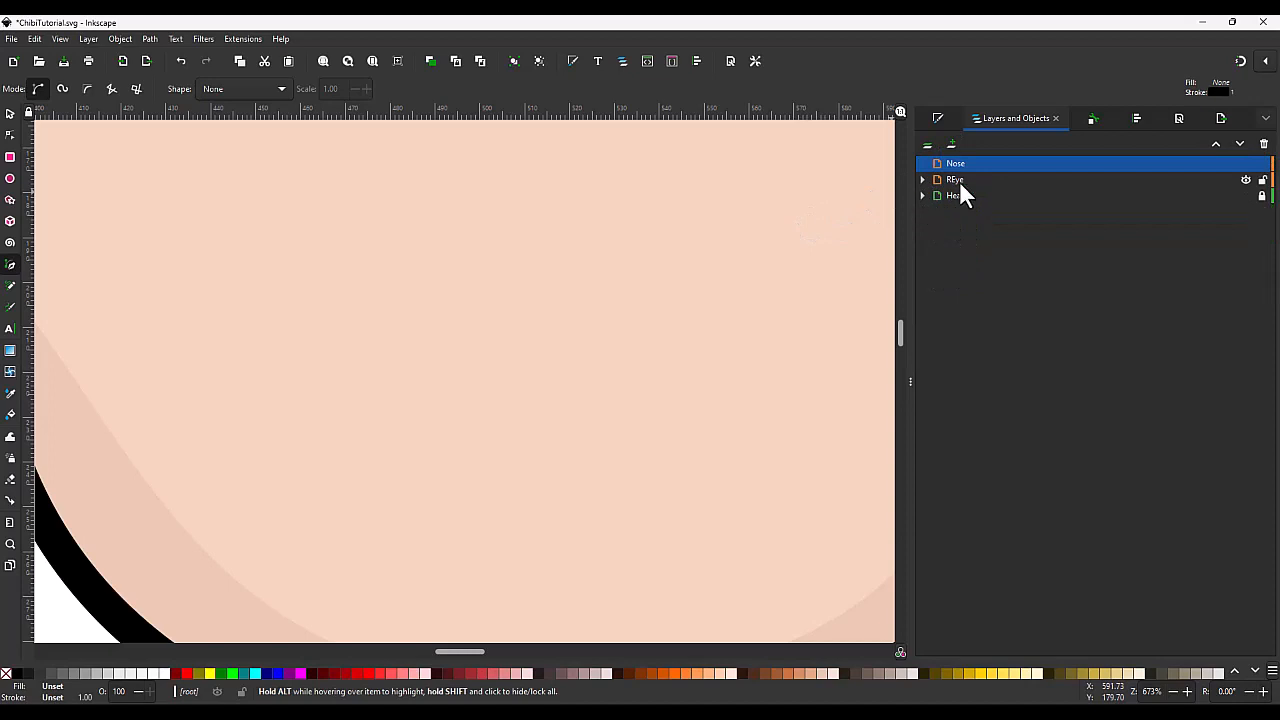
Step: Select the REye layer and move the eye up onto the face, to about X 446.2 and Y 155.0
click(1262, 179)
click(1262, 195)
click(983, 179)
scroll(720, 390, down, 4)
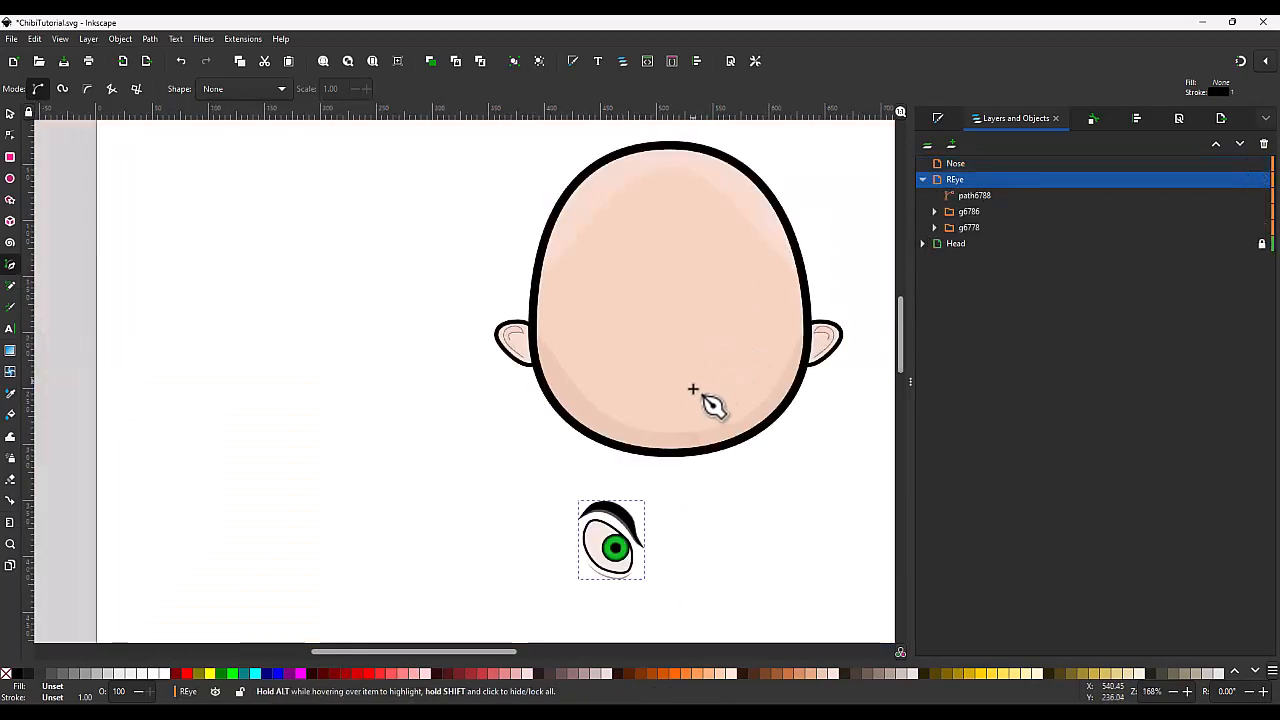
key(s)
drag(606, 534, 624, 316)
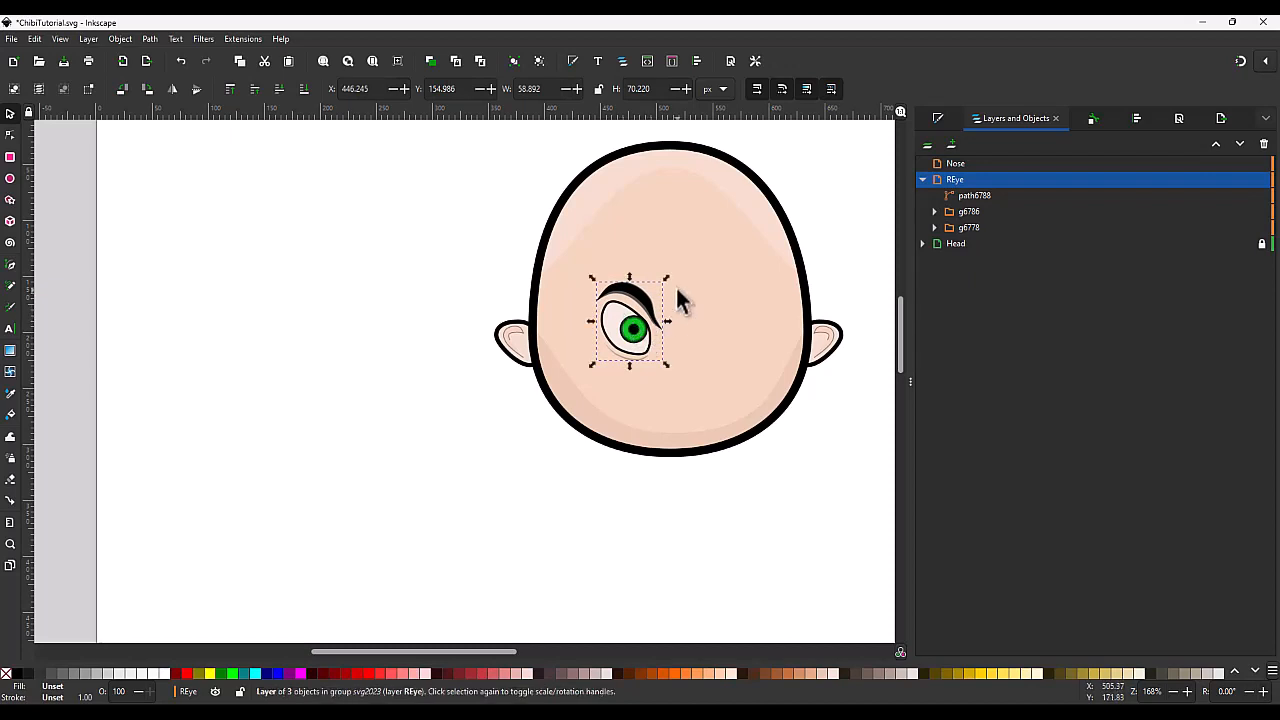
Step: Duplicate the REye layer and rename the copy LEye
key(ctrl+d)
double_click(958, 163)
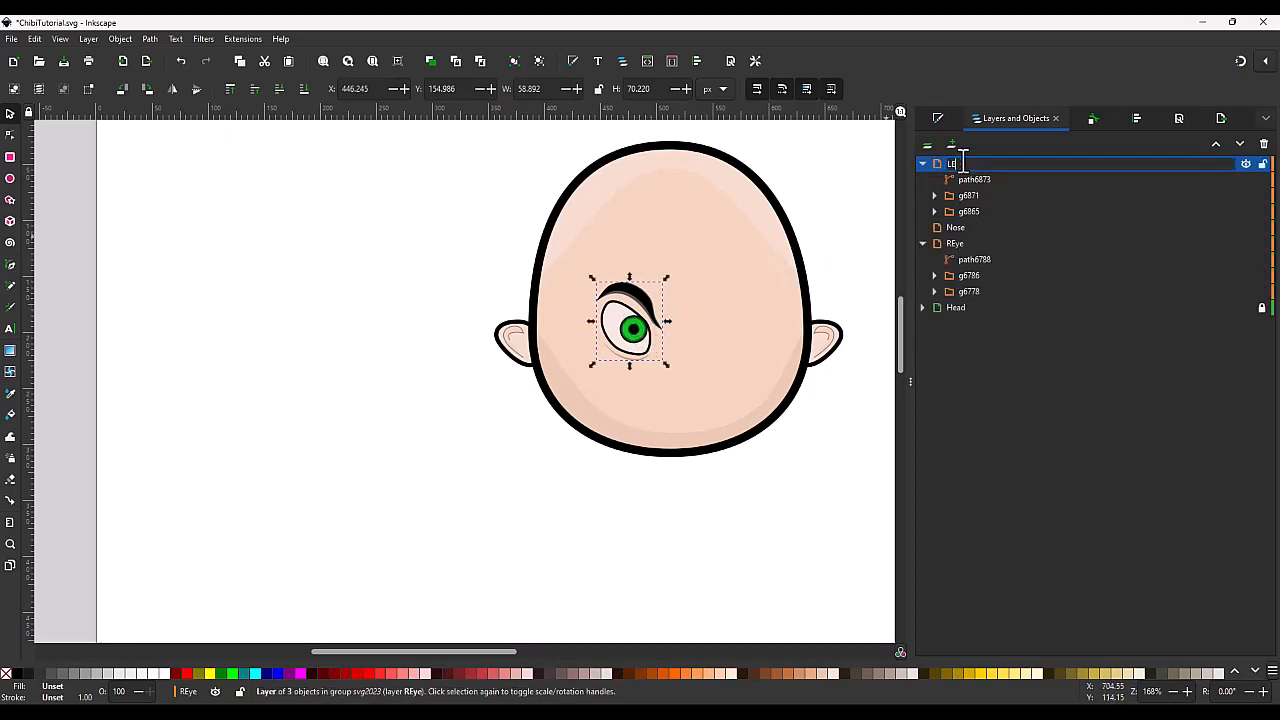
key(Return)
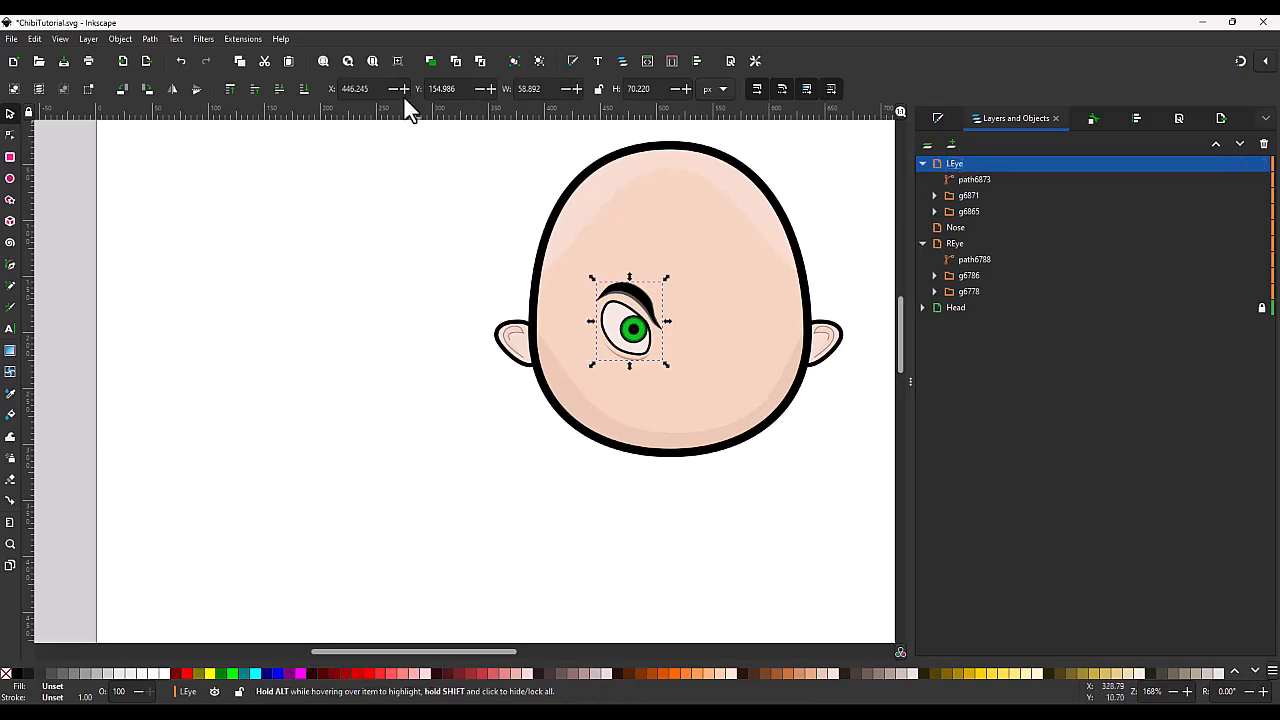
Step: Flip the LEye copy horizontally and move it across the face to about X 521.8, and nudge REye outward to about X 444.5
drag(640, 330, 730, 330)
ctrl+click(634, 345)
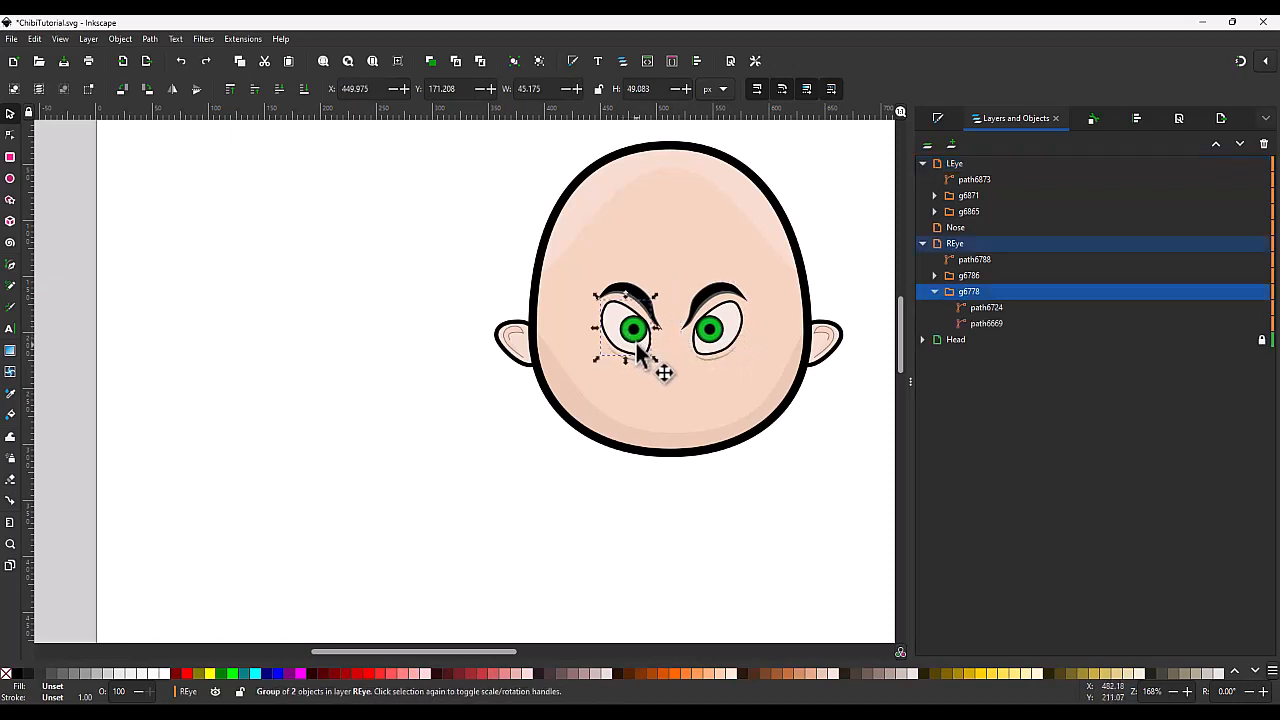
click(964, 243)
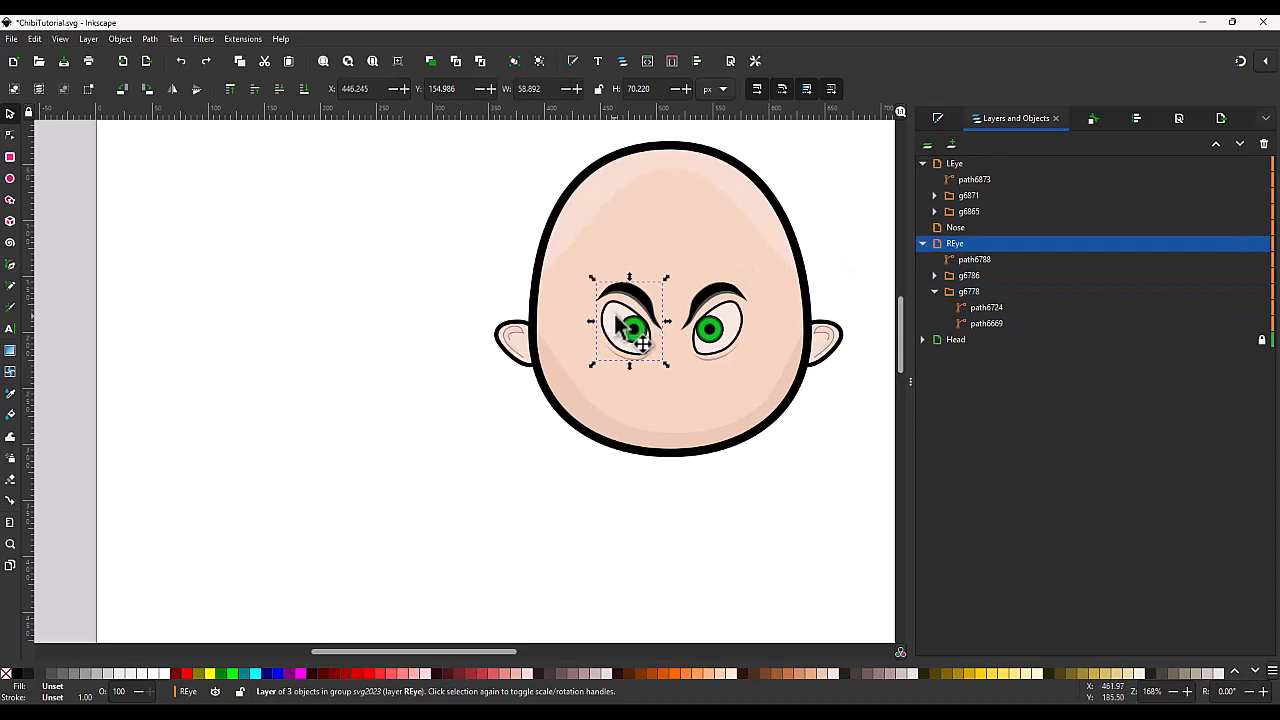
drag(614, 320, 610, 320)
Step: Select the LEye and REye layers together and add a layer named Eyes below LEye
shift+click(714, 334)
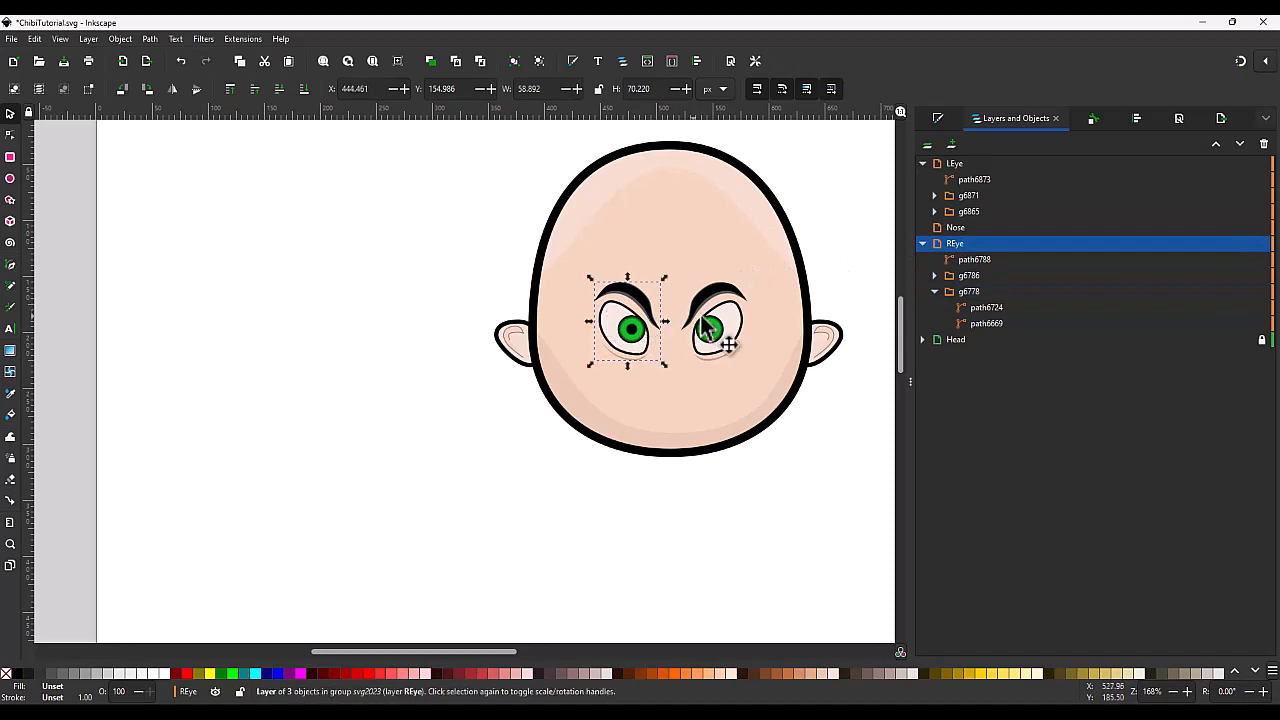
click(958, 163)
click(922, 163)
click(922, 195)
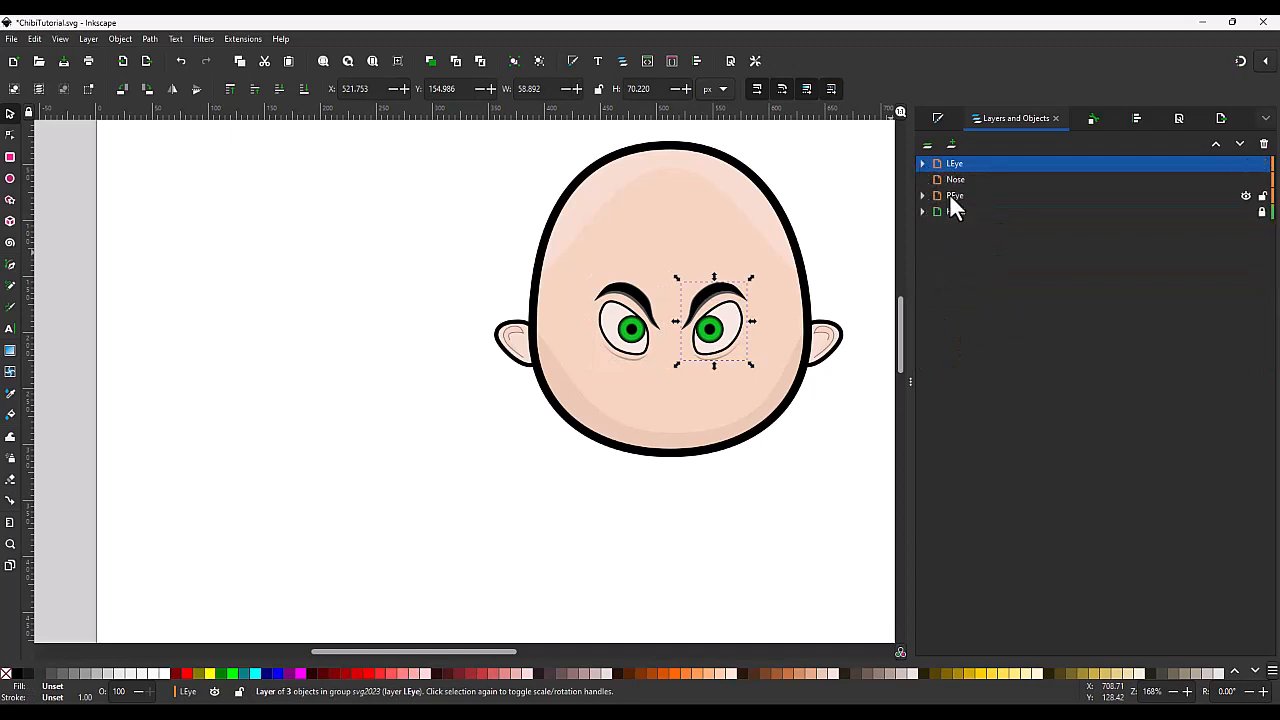
shift+click(959, 195)
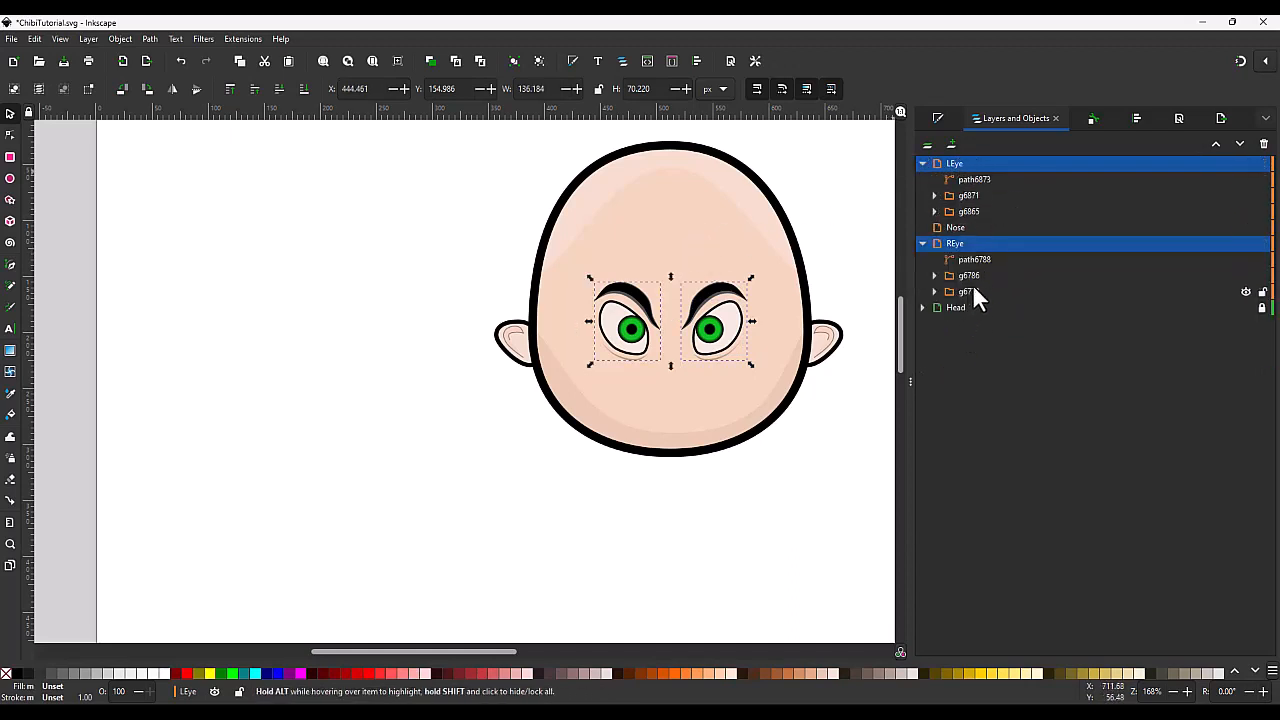
click(951, 141)
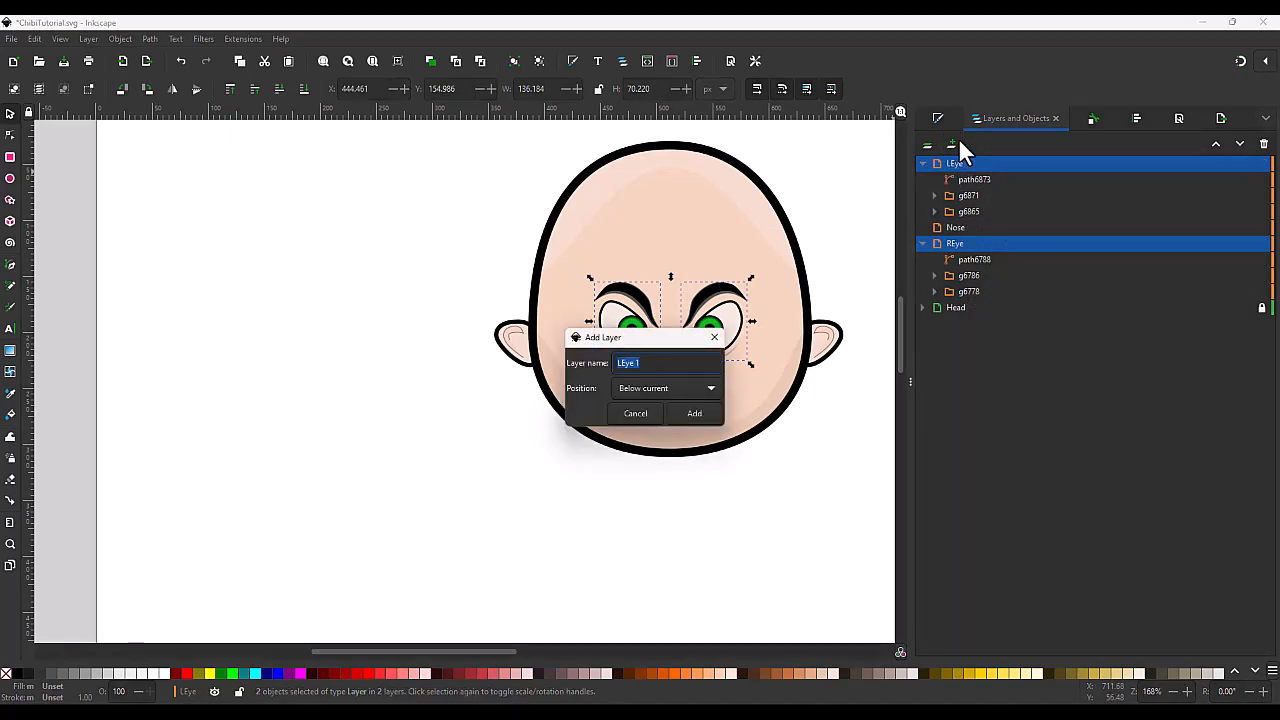
text(Eyes)
key(Return)
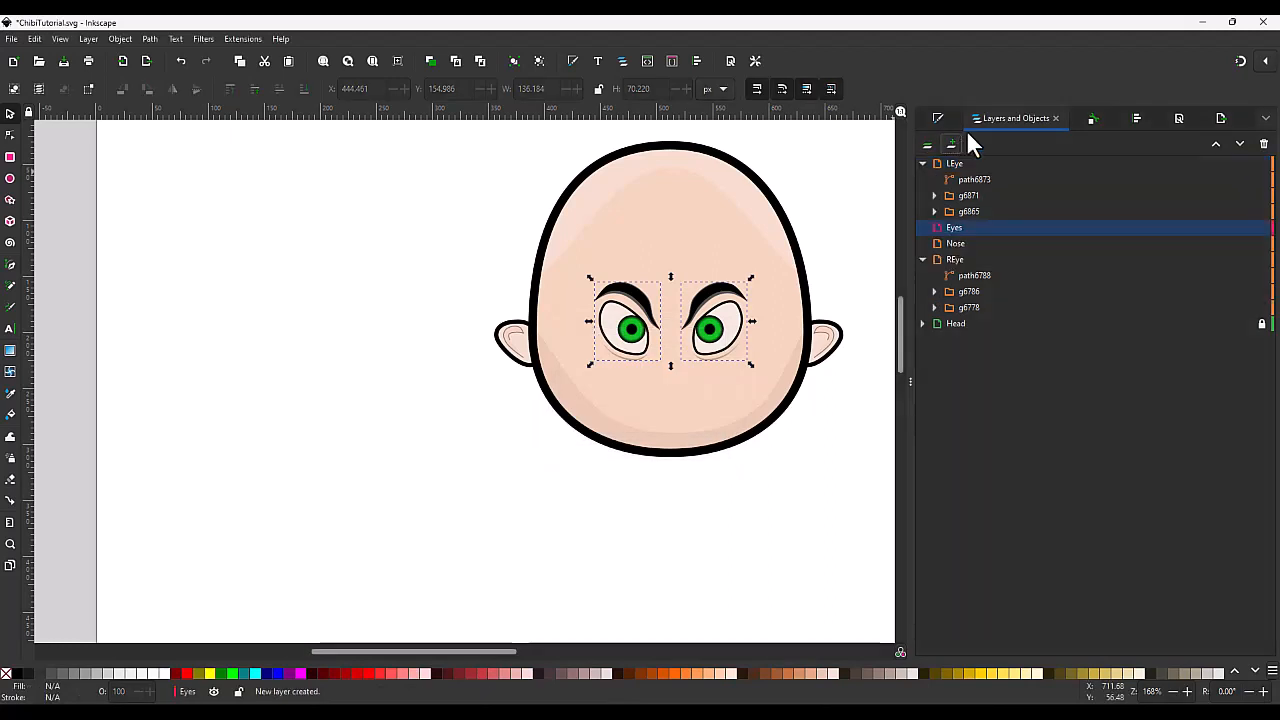
Step: Nest the REye and LEye layers inside the Eyes layer and collapse all three
click(959, 262)
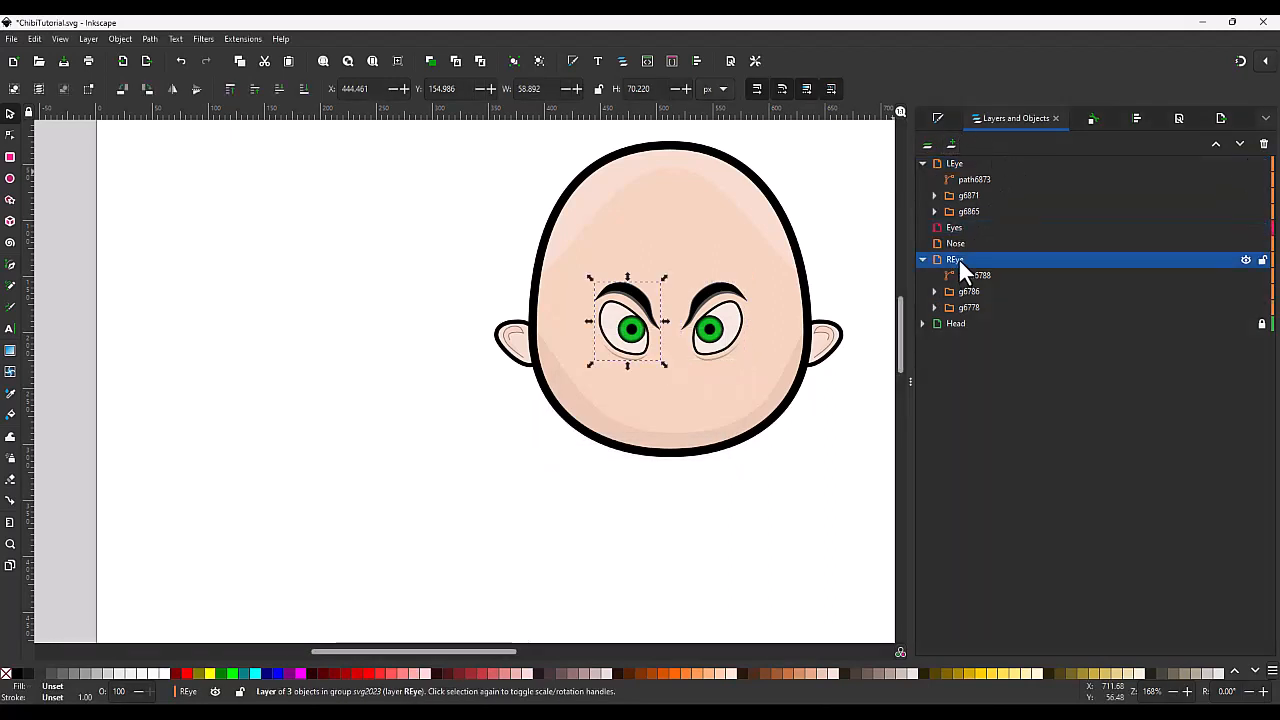
drag(959, 262, 1009, 230)
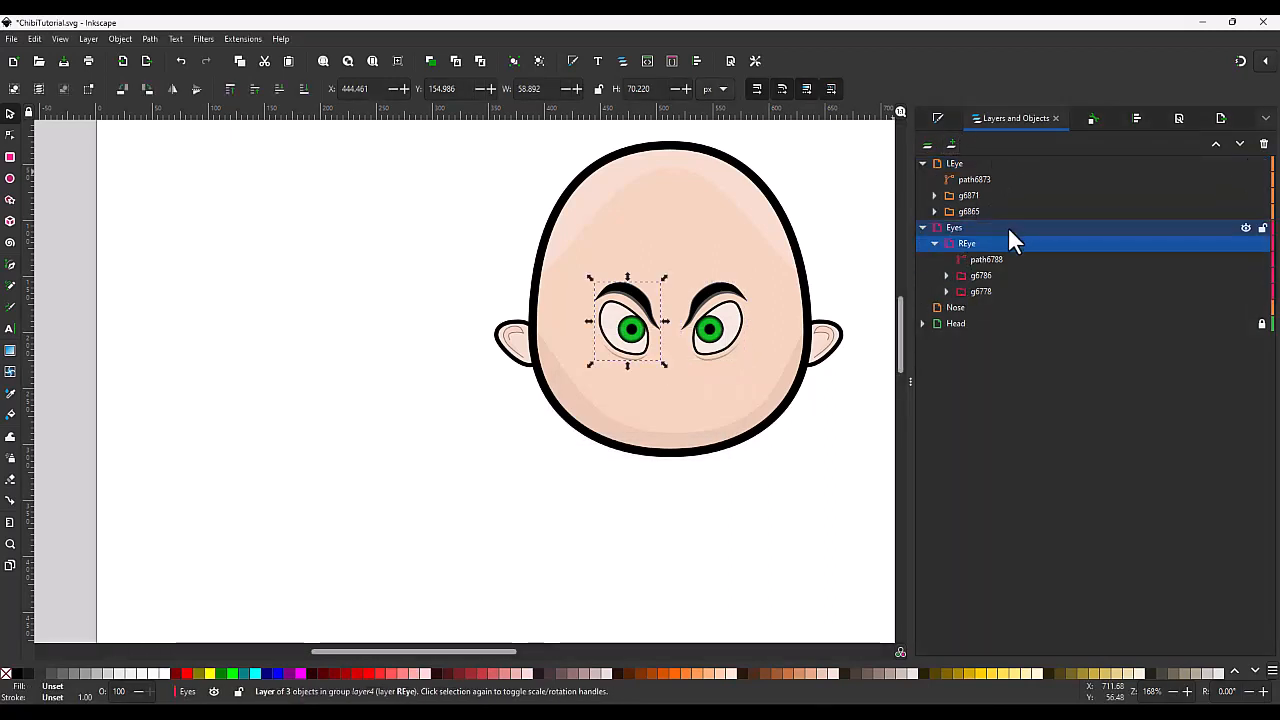
click(955, 163)
drag(967, 160, 1028, 228)
click(935, 244)
click(935, 180)
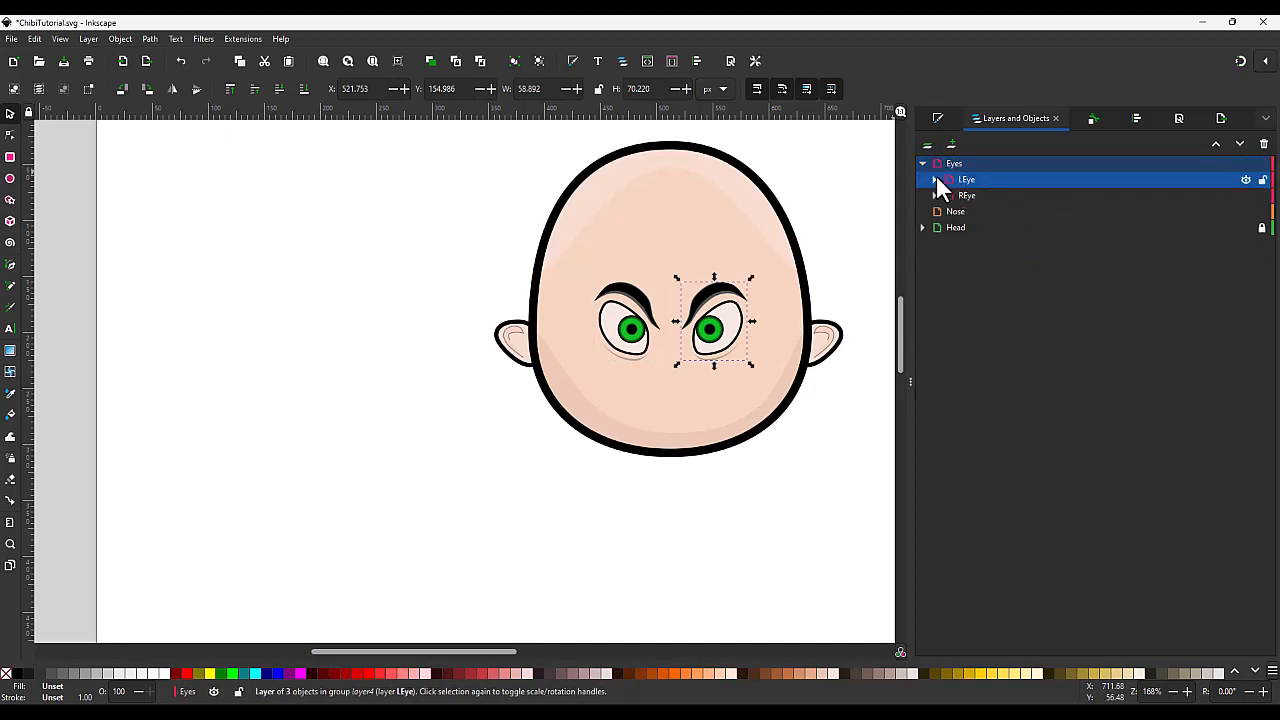
click(922, 164)
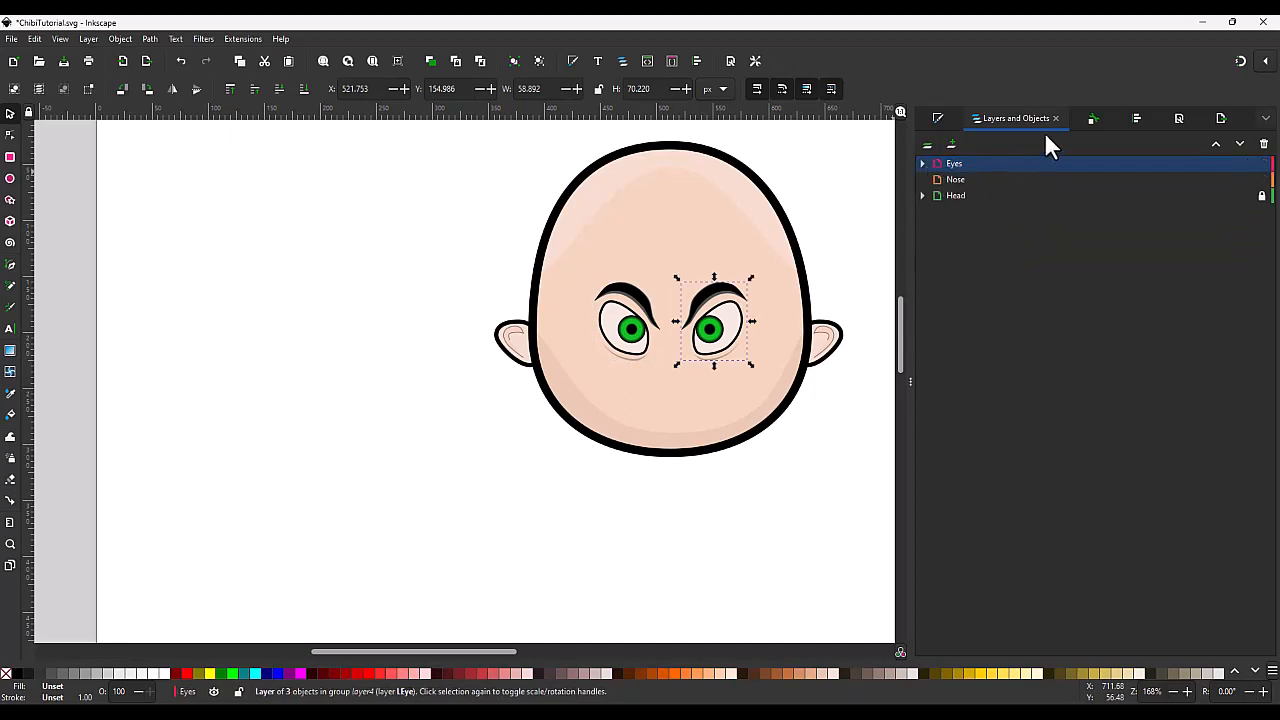
Step: Try to centre the LEye layer alone horizontally on the page, and undo the alignment
click(1137, 119)
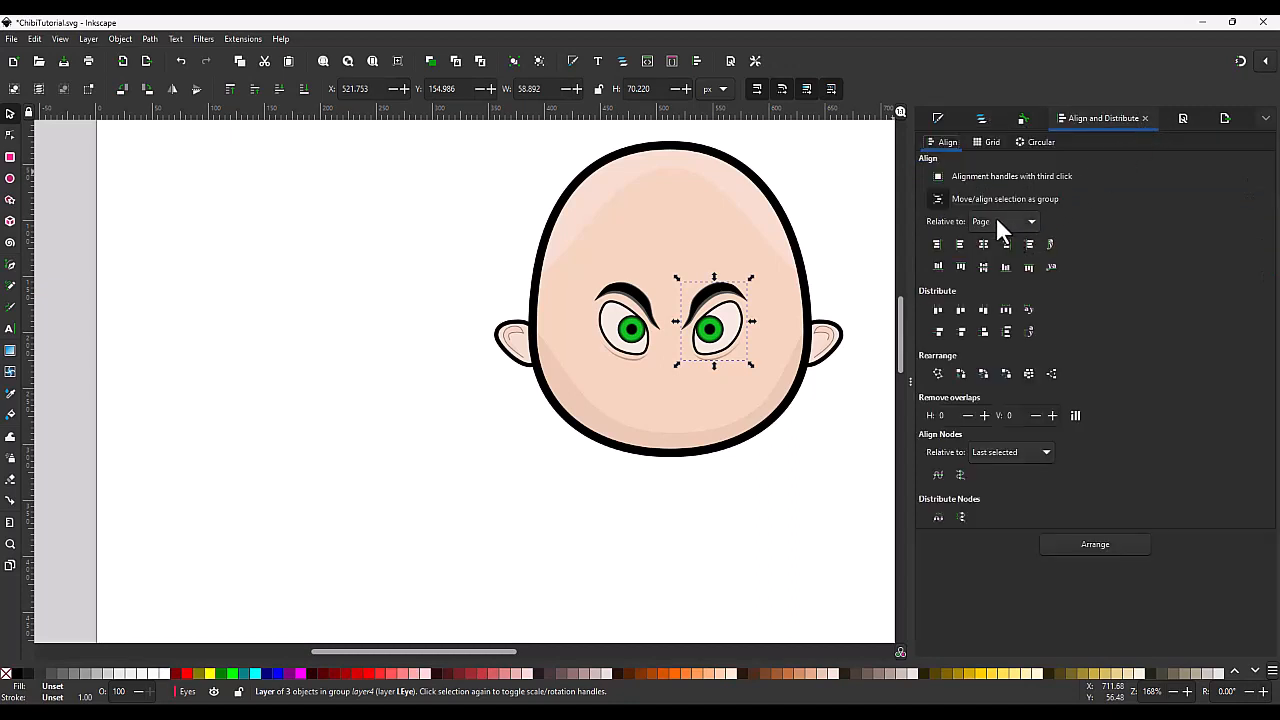
click(983, 244)
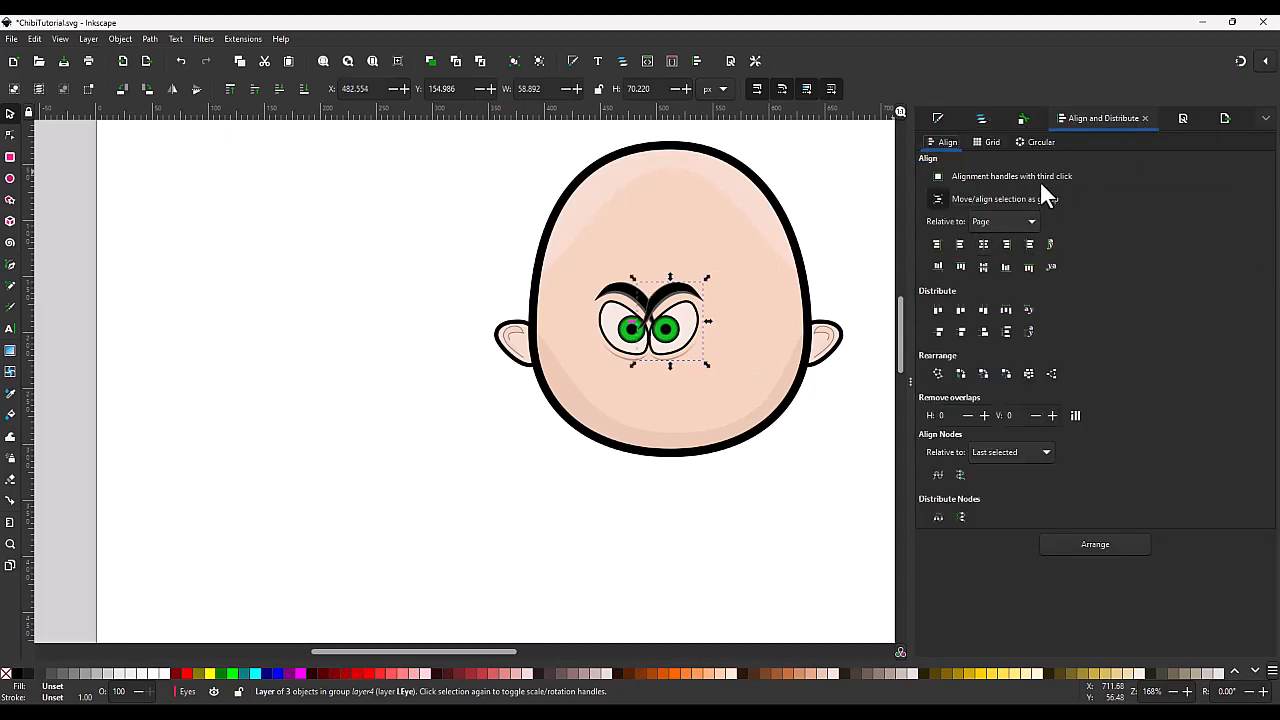
key(ctrl+z)
Step: Select the whole Eyes layer, centre it horizontally relative to the page, and deselect it
click(981, 118)
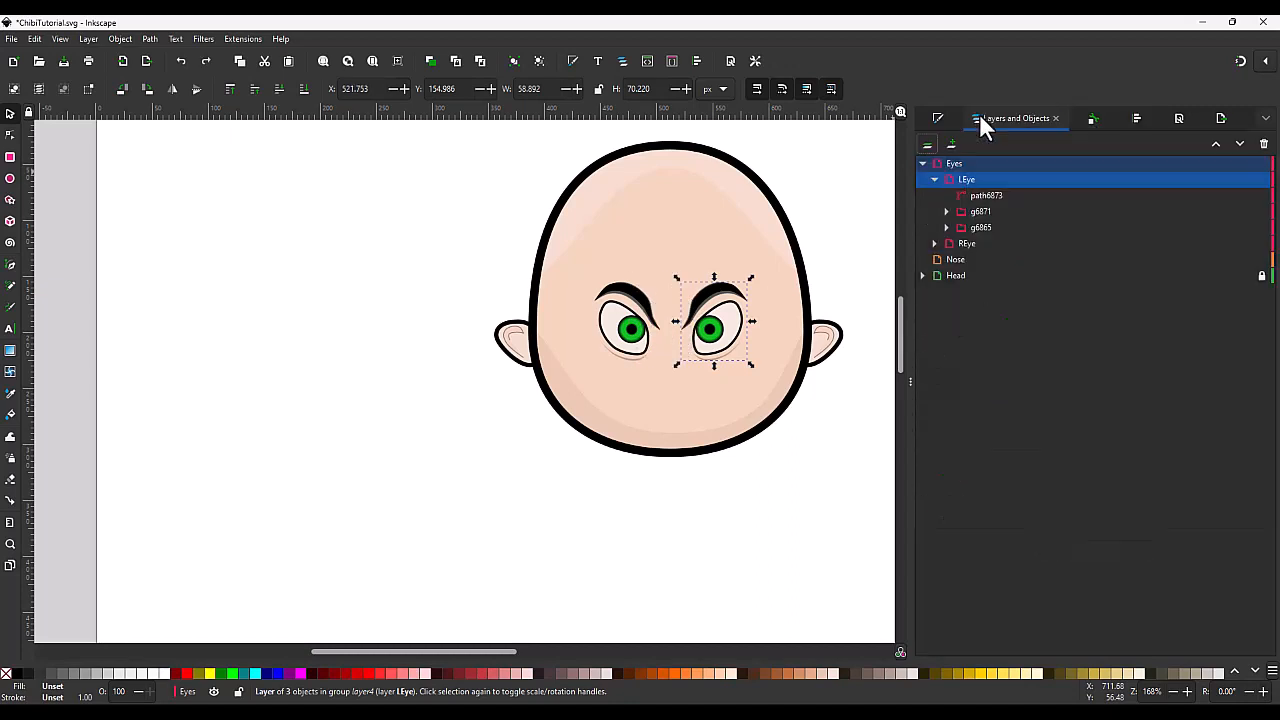
click(963, 163)
click(1135, 119)
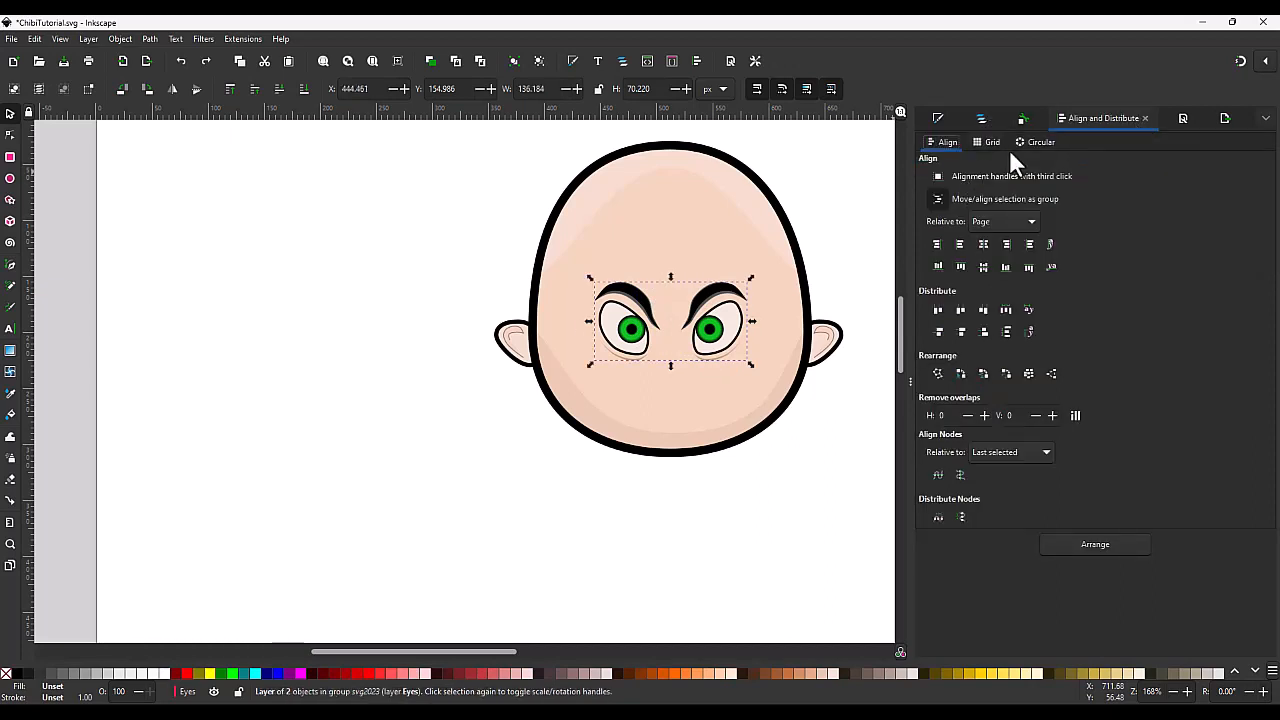
click(981, 245)
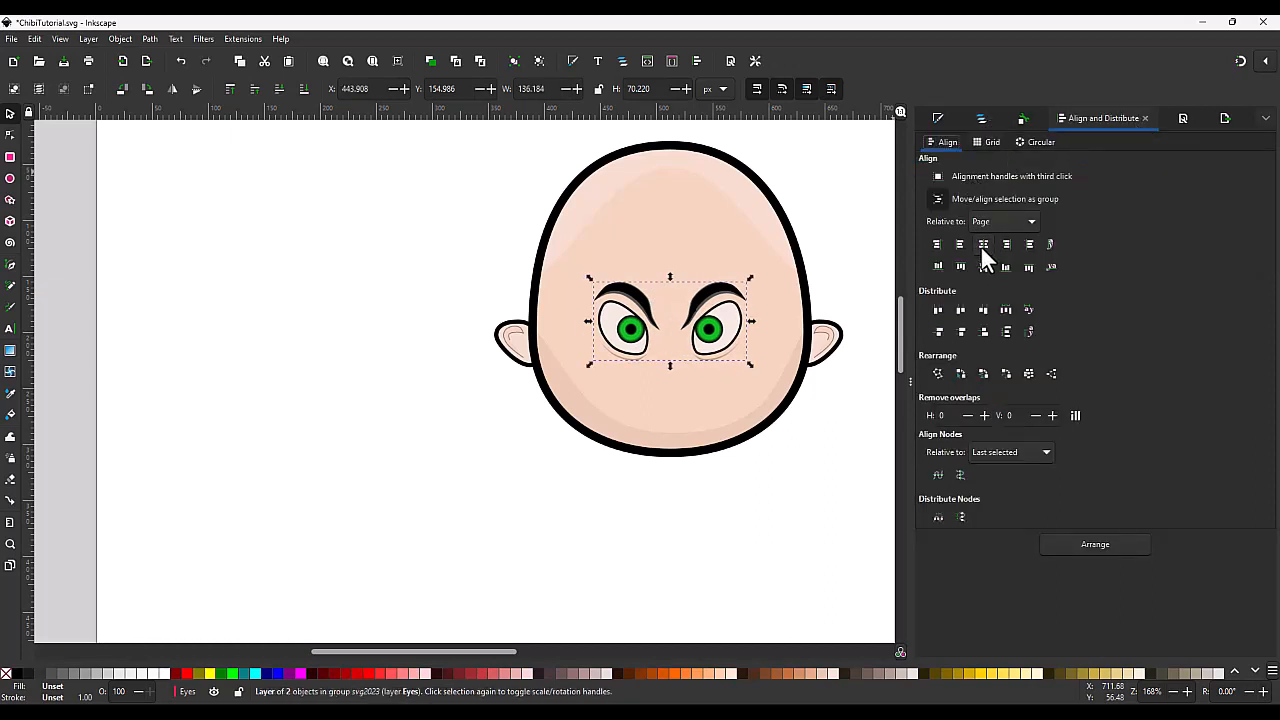
click(766, 472)
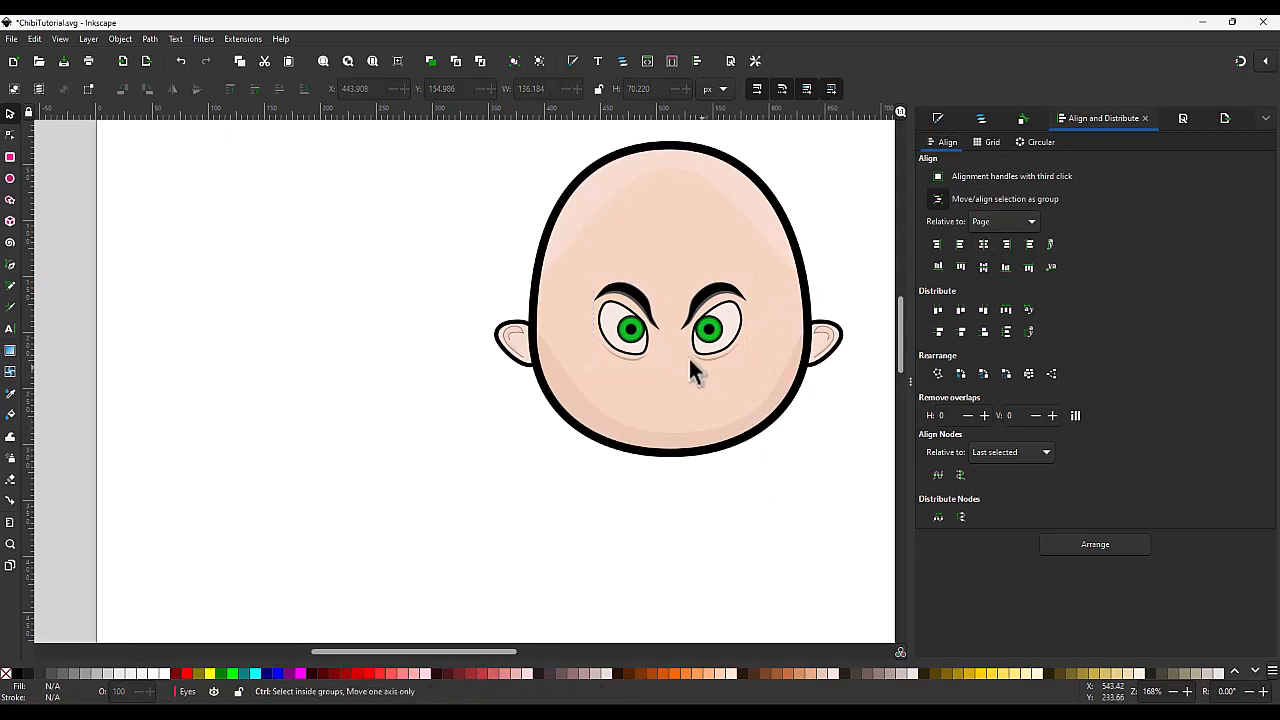
Step: Try moving the REye iris about 4.6 px outward and the LEye iris outward as well, and undo both moves
scroll(668, 336, up, 3)
ctrl+click(568, 311)
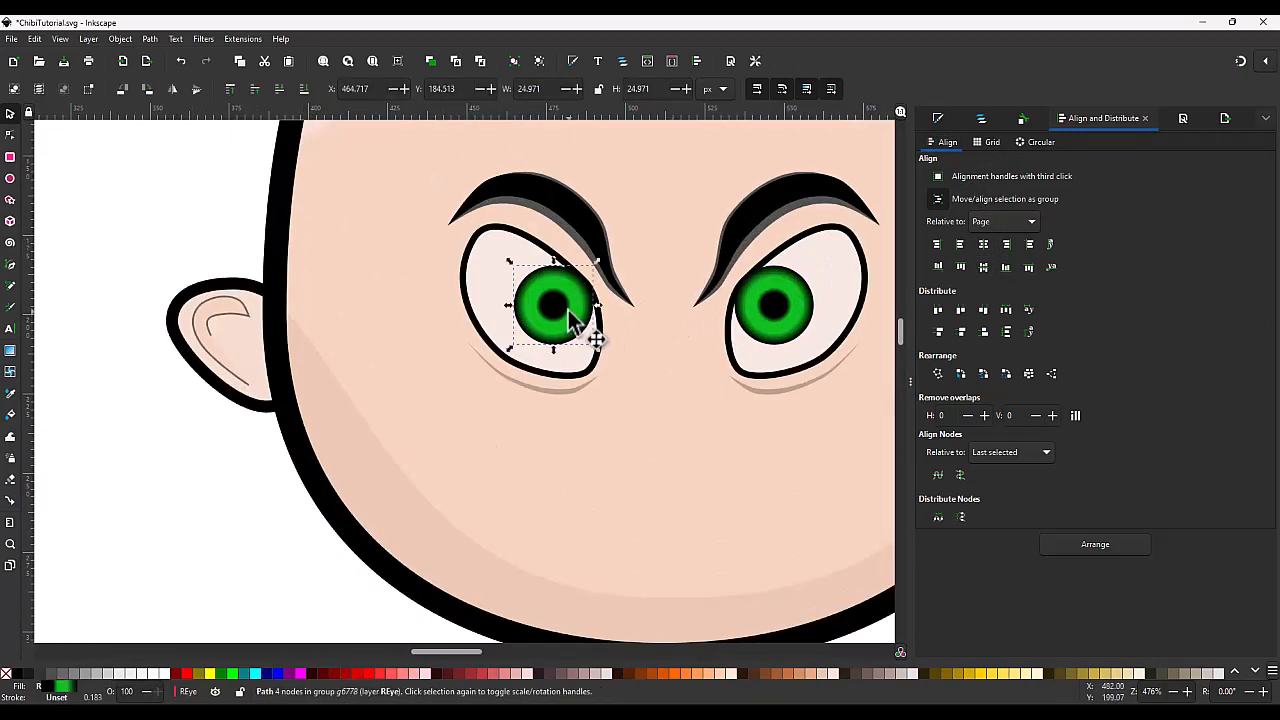
drag(568, 311, 542, 313)
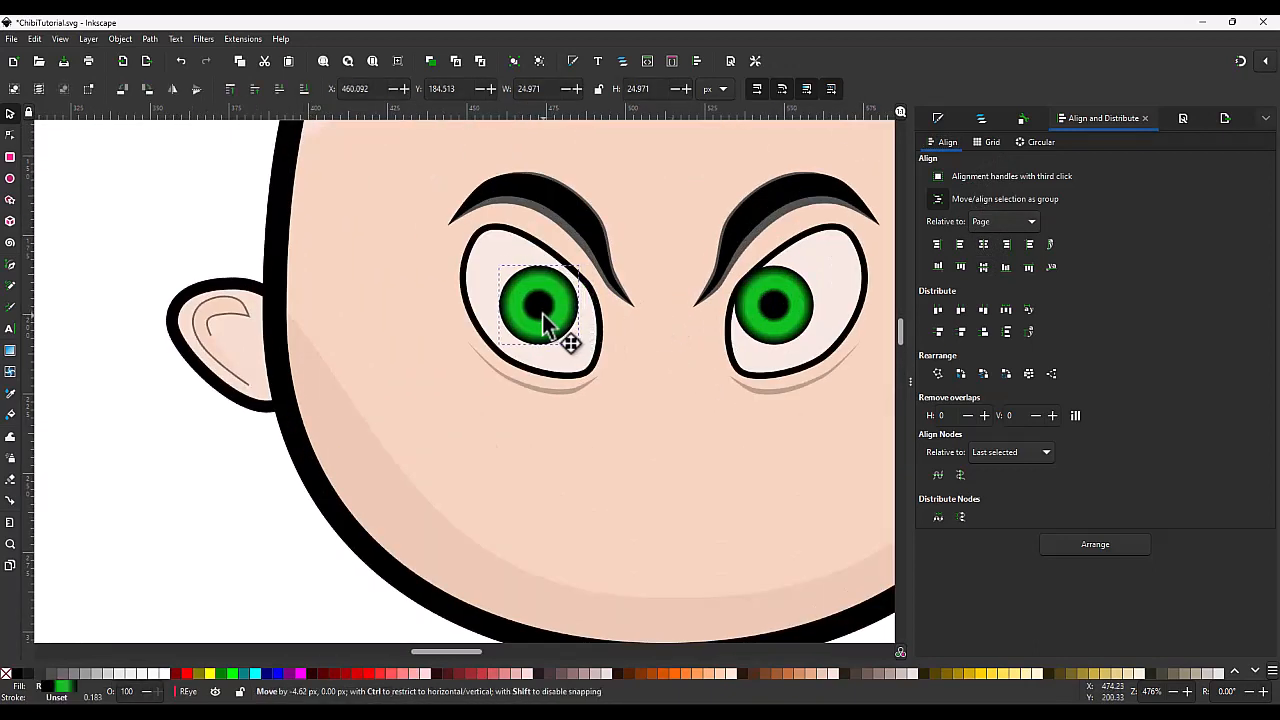
ctrl+click(773, 316)
drag(773, 312, 796, 312)
key(ctrl+z)
key(ctrl+z)
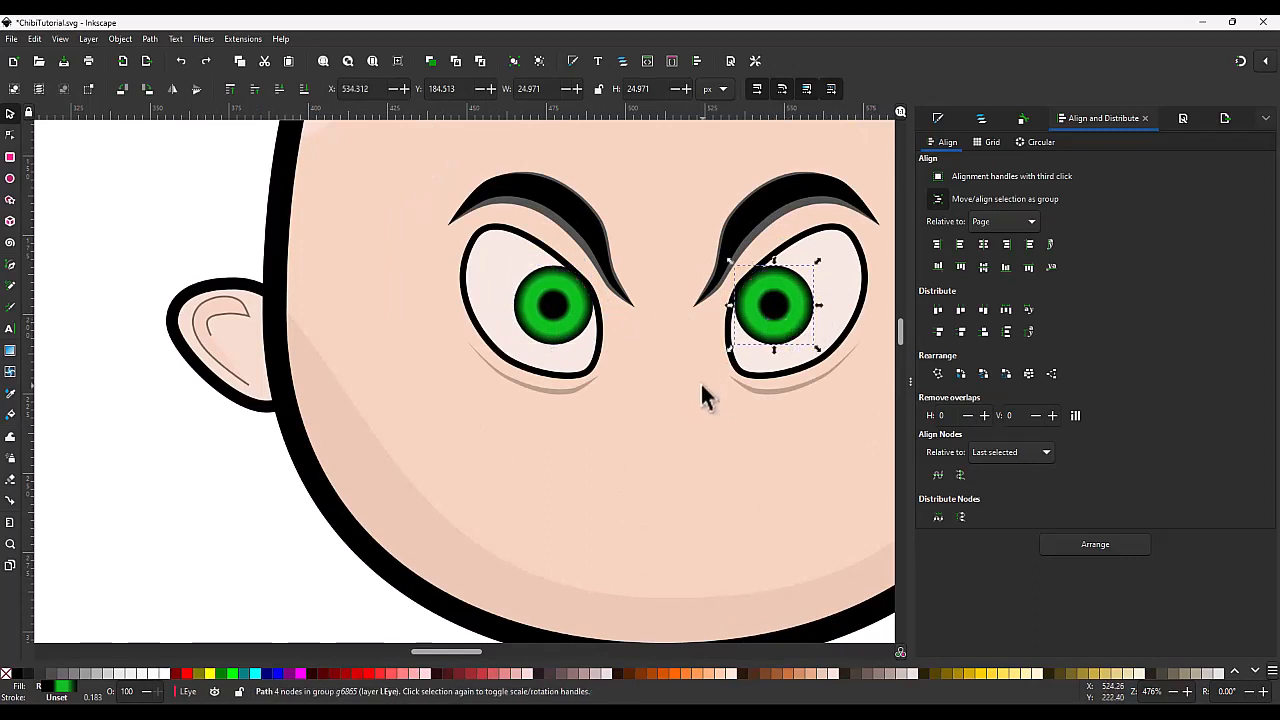
Step: Activate the Pen tool, make Nose the current layer, and collapse and lock the Eyes layer
key(b)
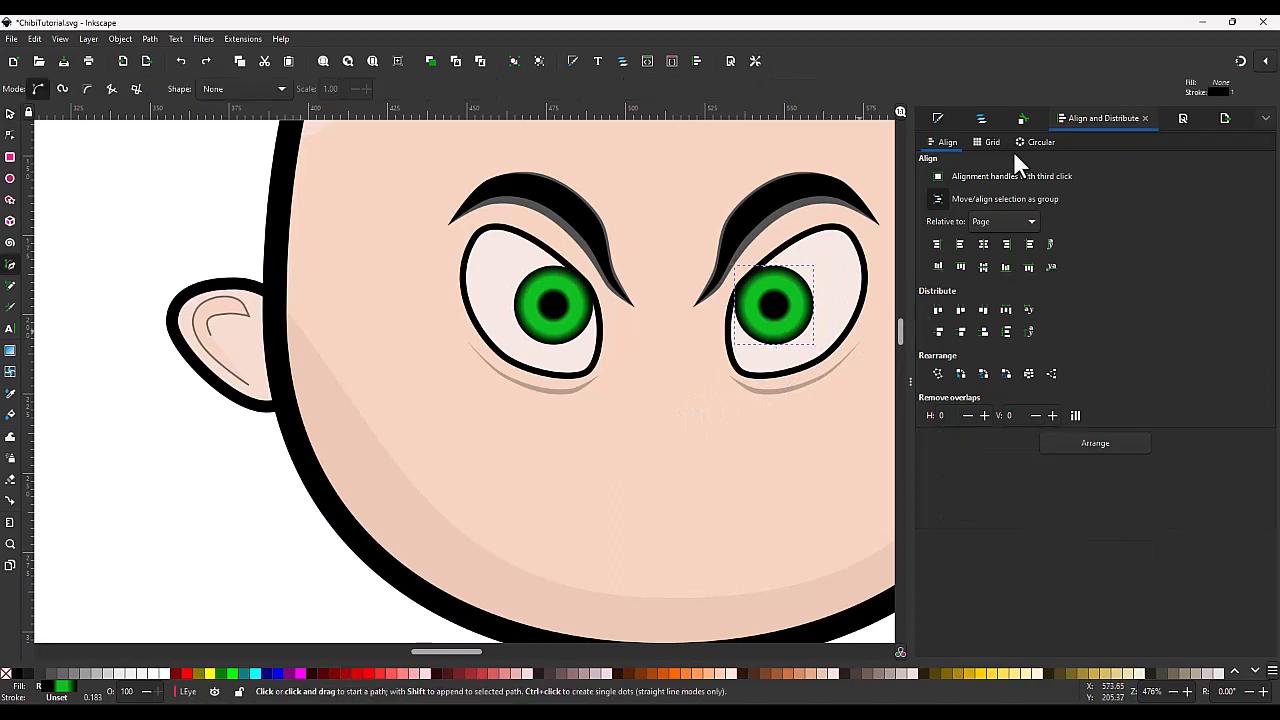
click(981, 118)
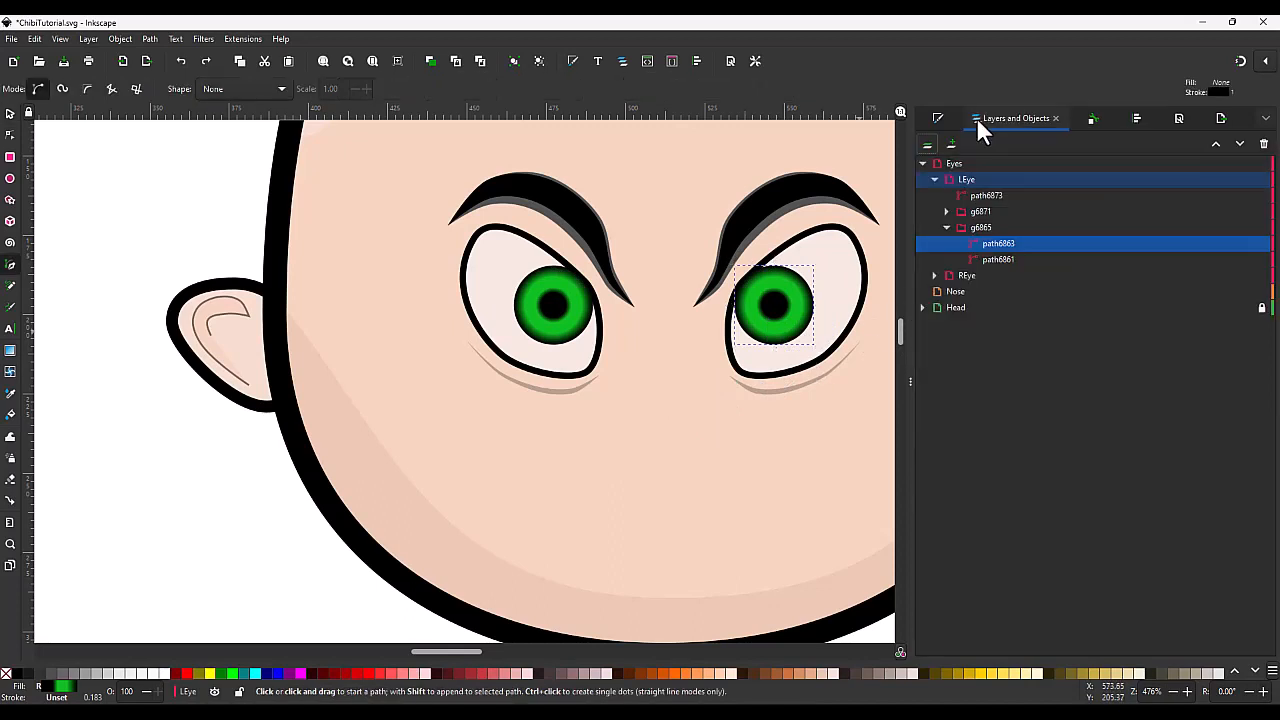
click(922, 163)
click(945, 180)
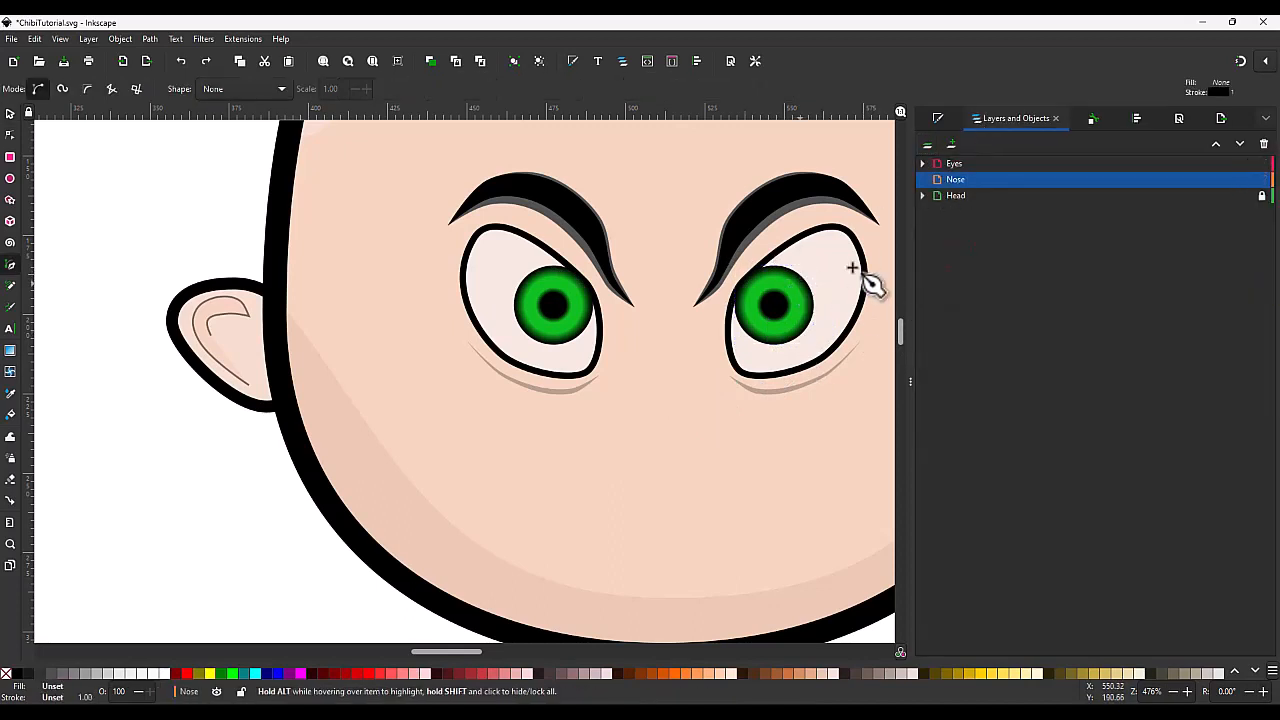
click(1262, 163)
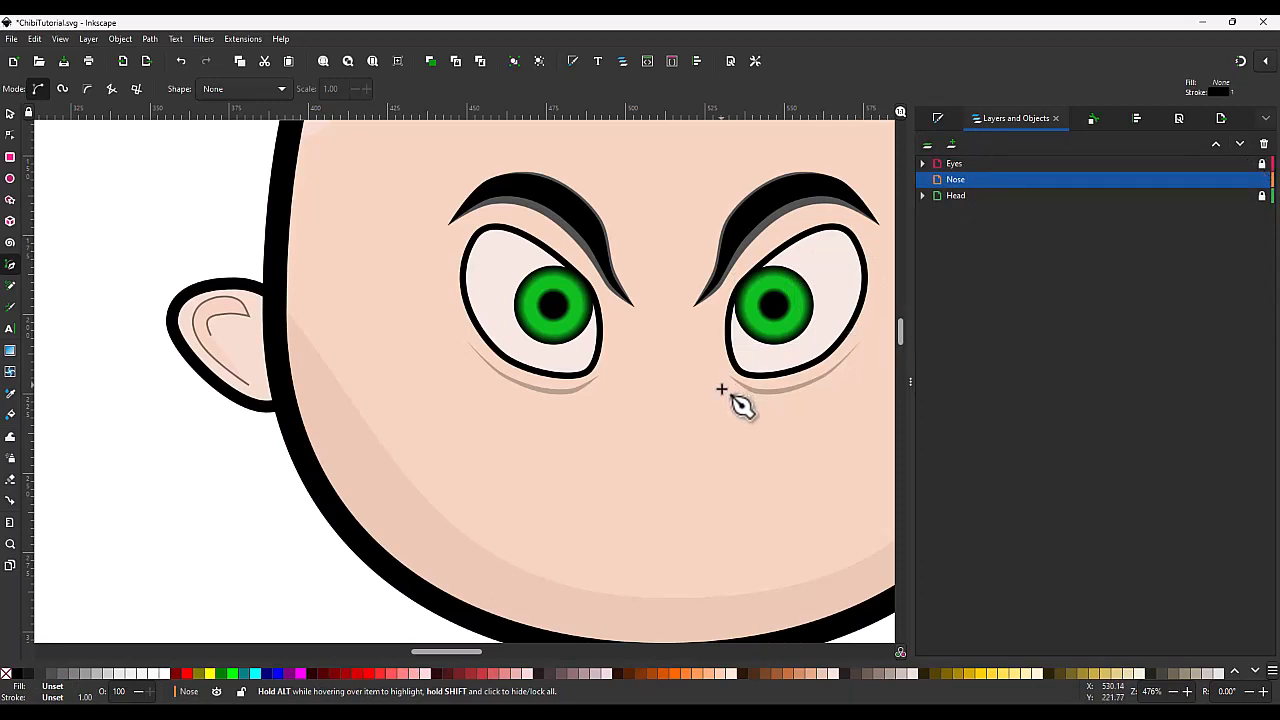
Step: Draw a circle about 4.8 px across on the face, below and between the eyes, and convert it to a path
scroll(687, 438, up, 2)
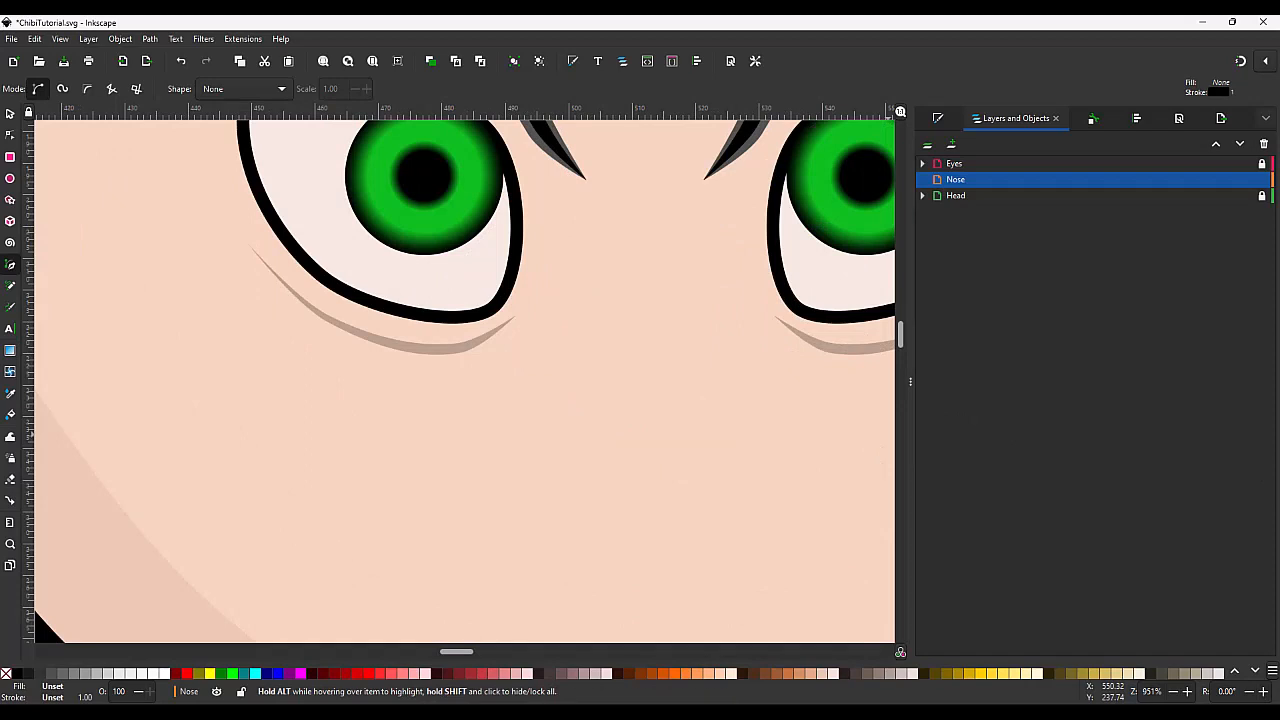
click(12, 180)
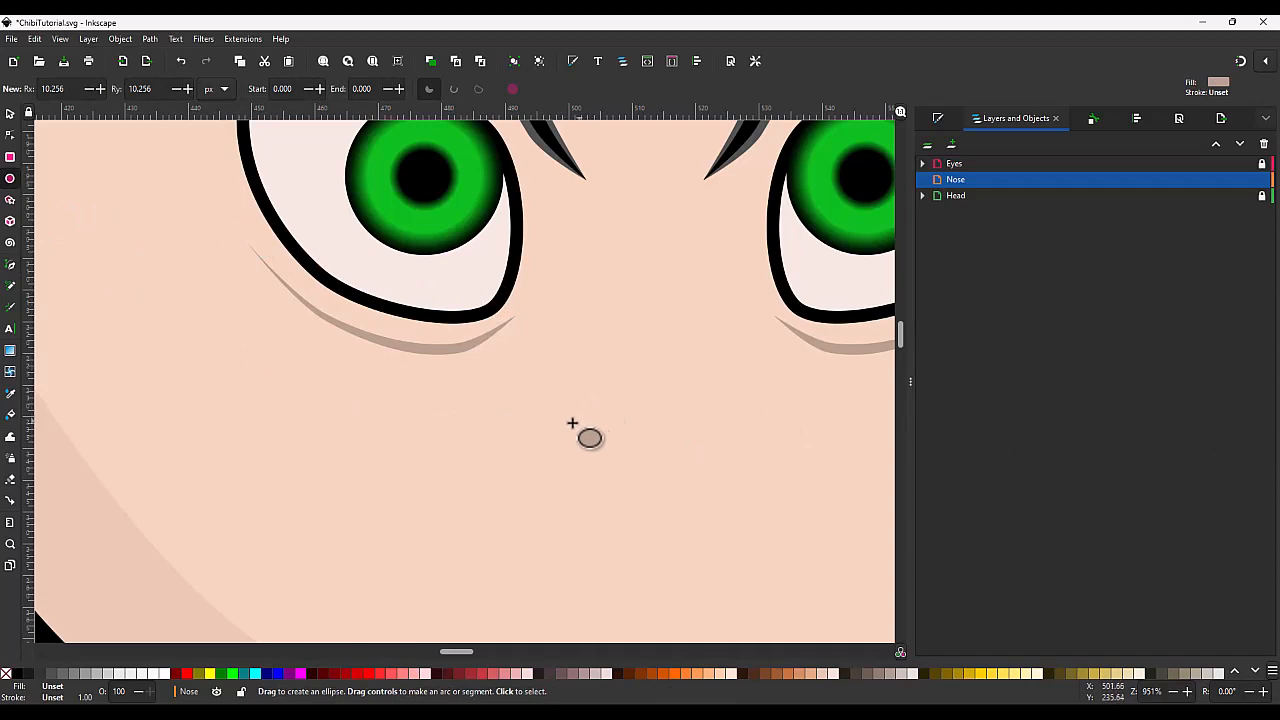
mouse_move(576, 424)
mouse_down()
mouse_move(602, 451)
mouse_move(591, 432)
mouse_up()
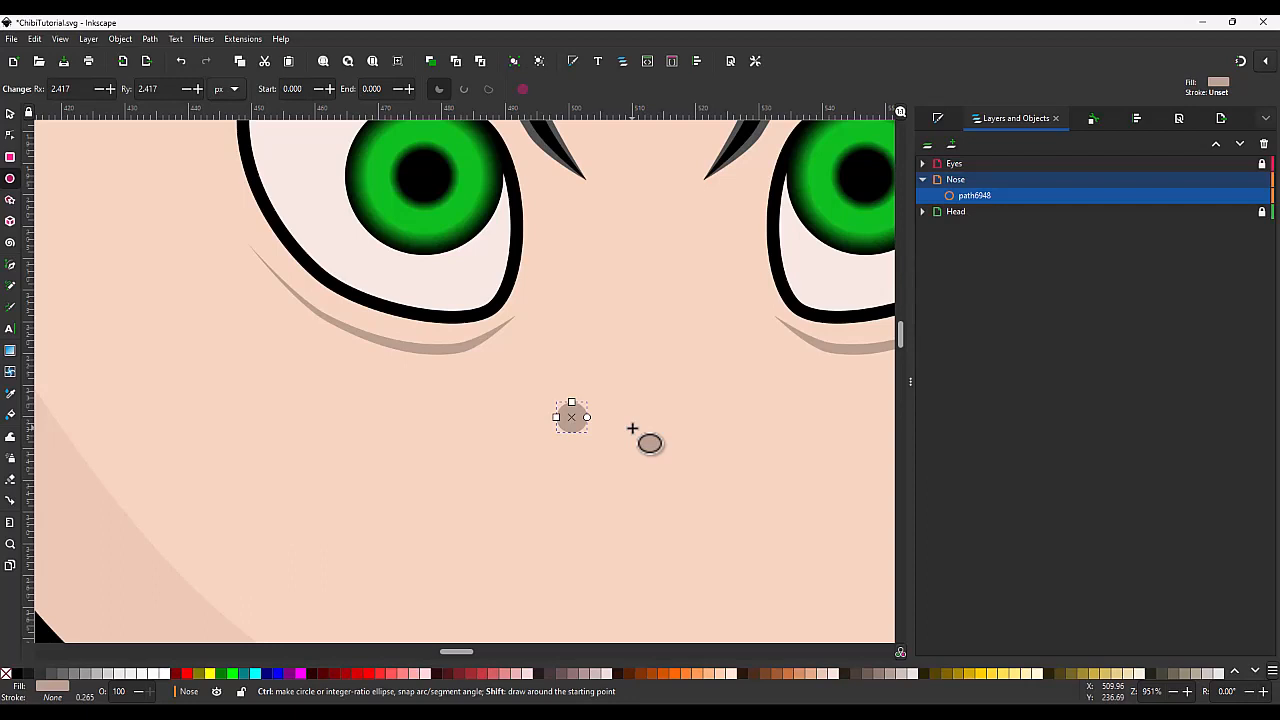
key(ctrl+shift+c)
key(s)
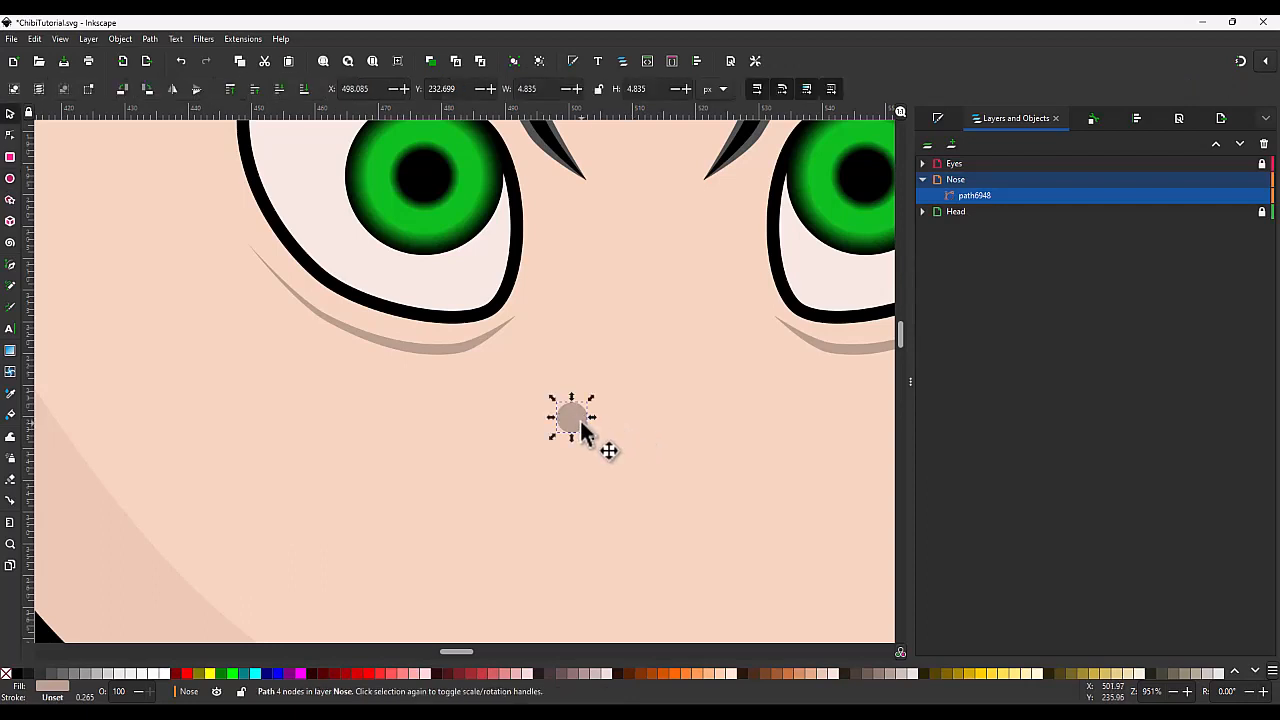
Step: Darken the small circle's flat fill to an HSV value of 12
click(941, 118)
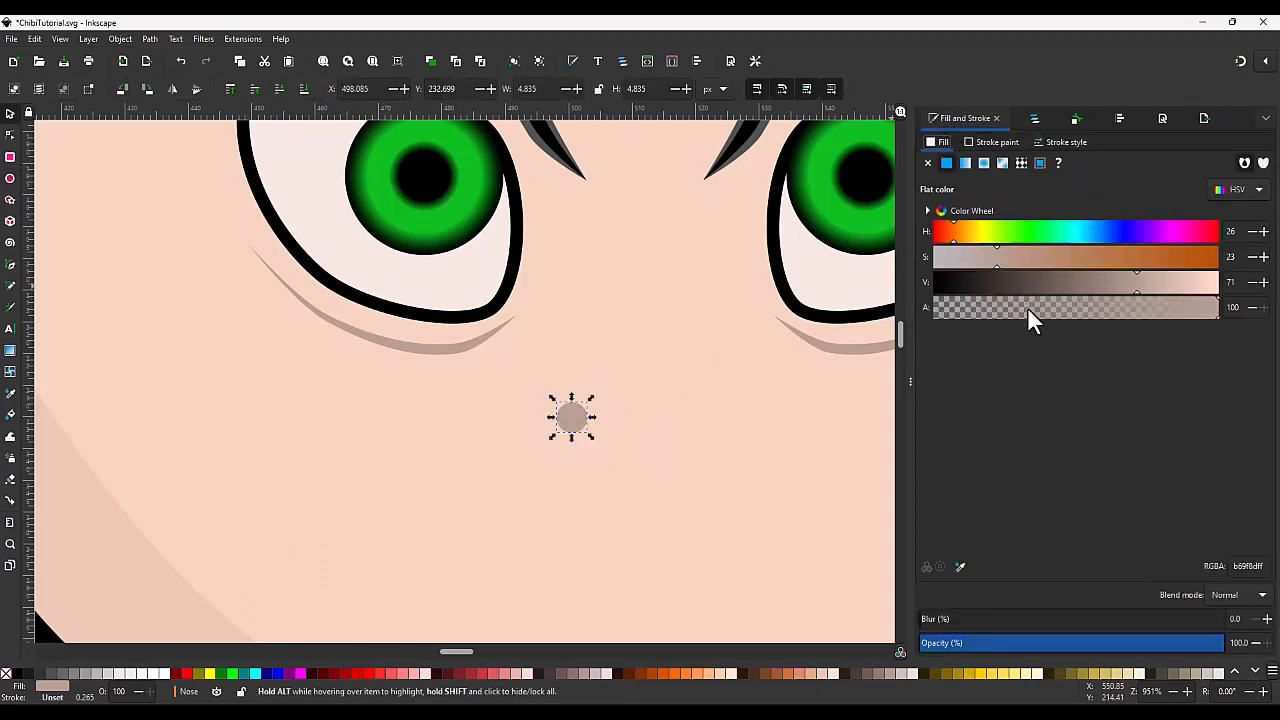
drag(1028, 310, 1258, 312)
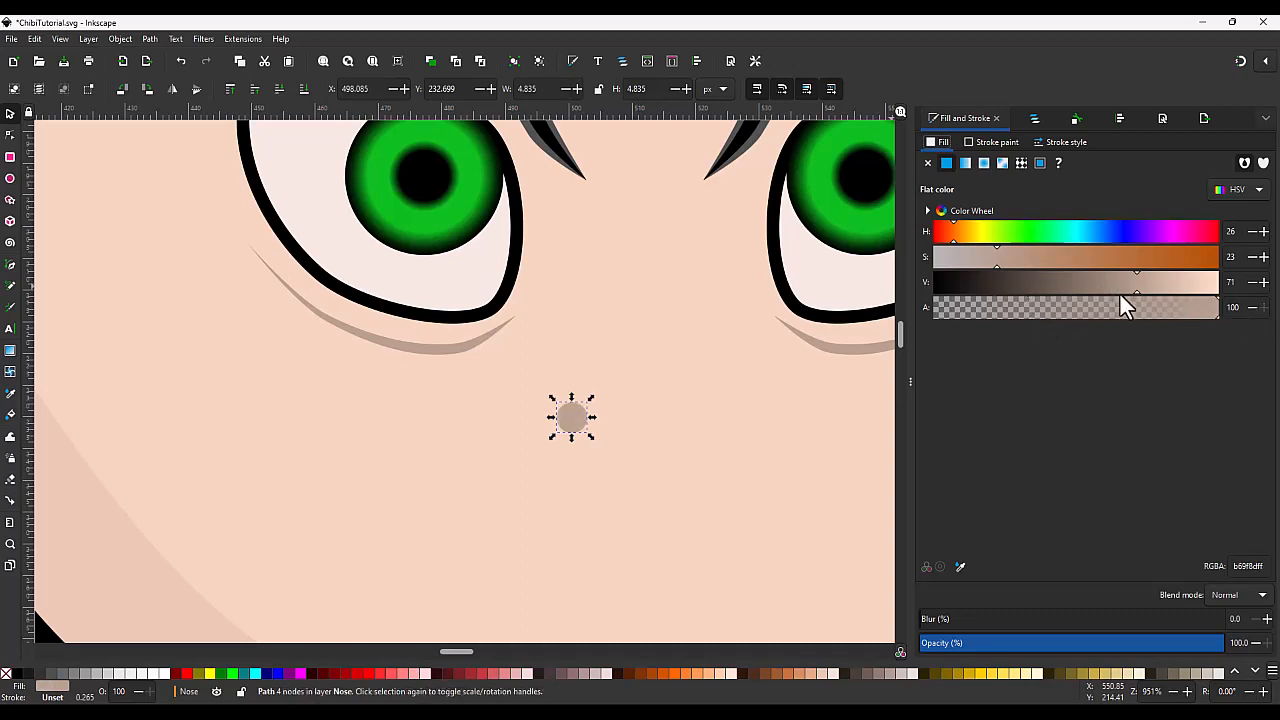
drag(1134, 287, 967, 270)
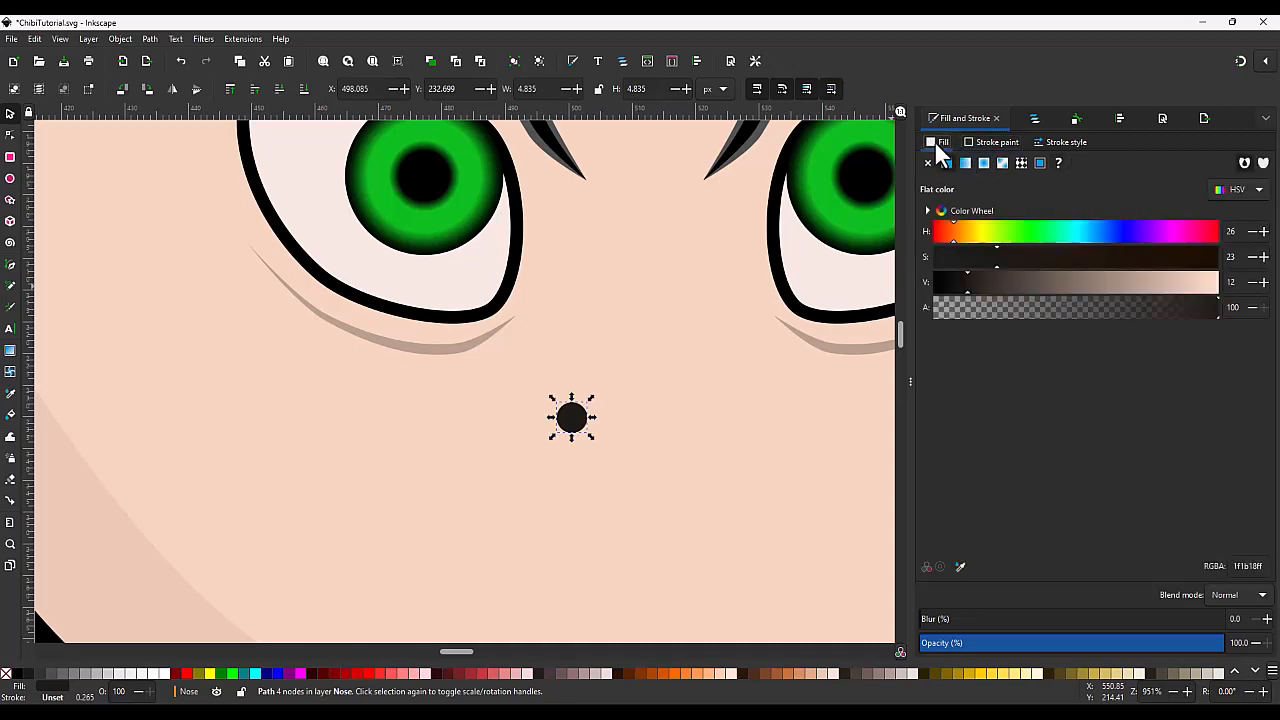
Step: Reshape the dark circle into a crescent nostril by pulling its upper node down and stretching the side node handles upward
scroll(690, 374, up, 3)
scroll(495, 470, down, 2)
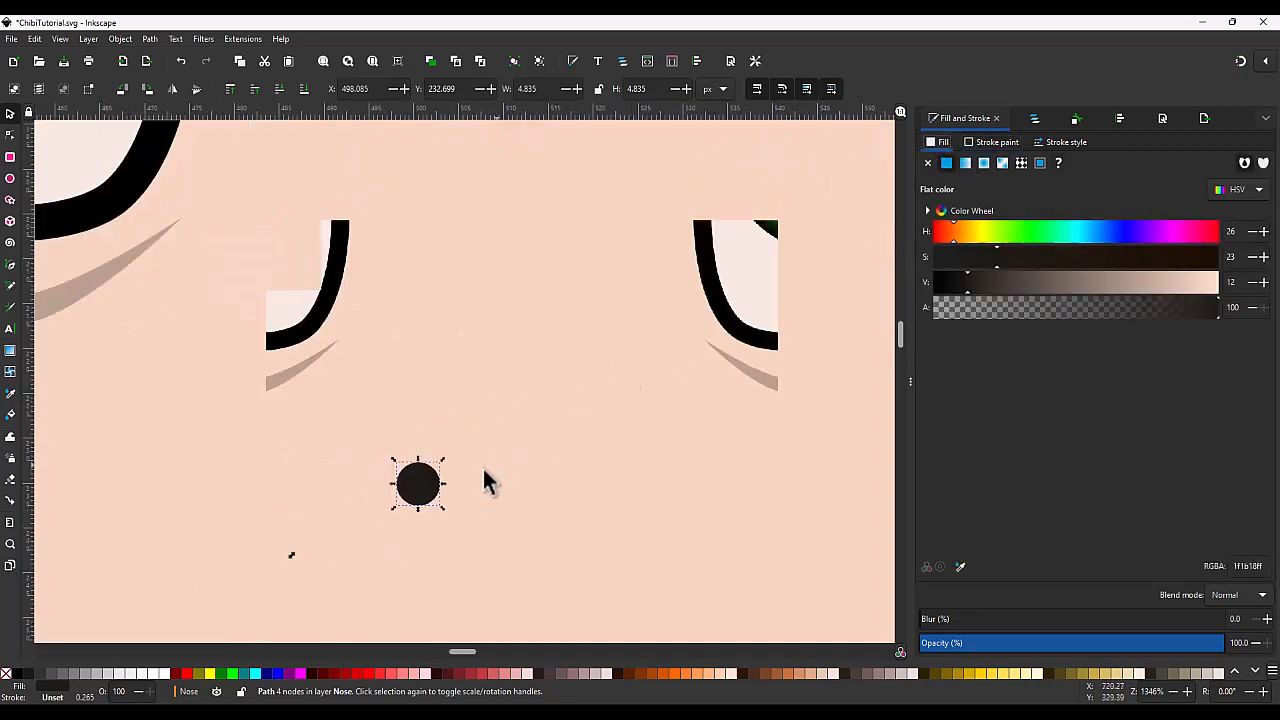
scroll(412, 505, up, 2)
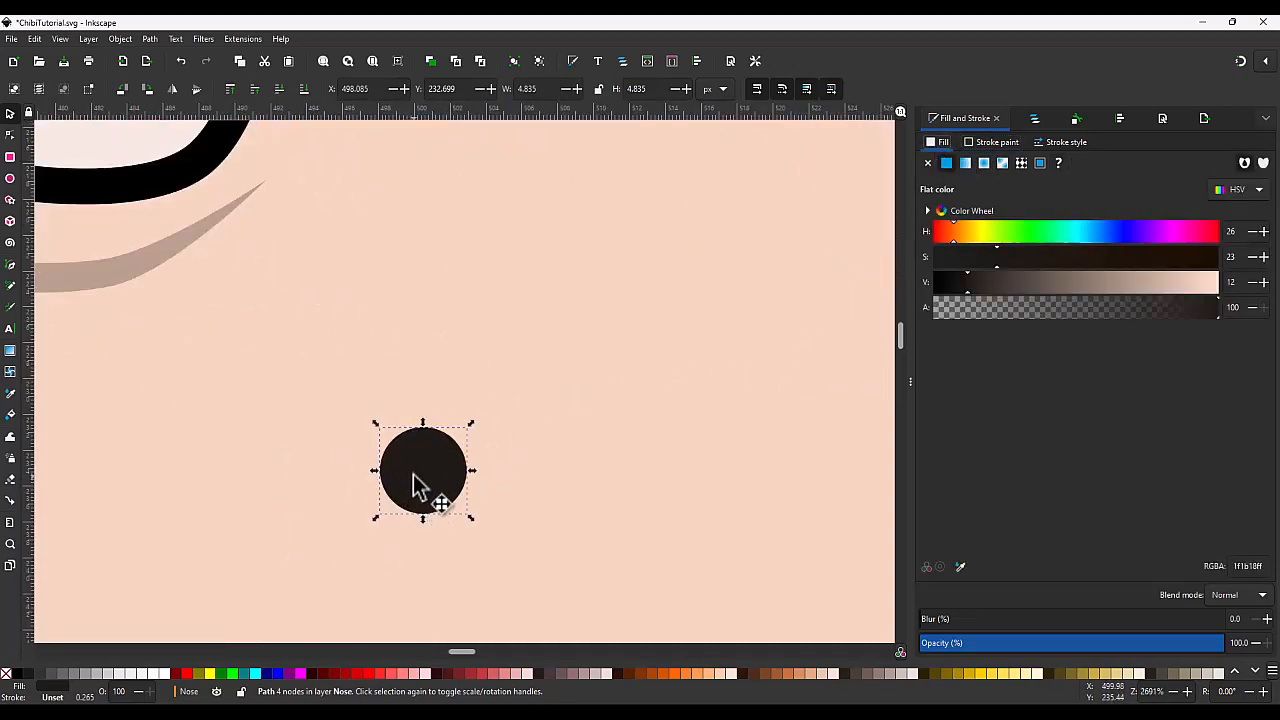
key(n)
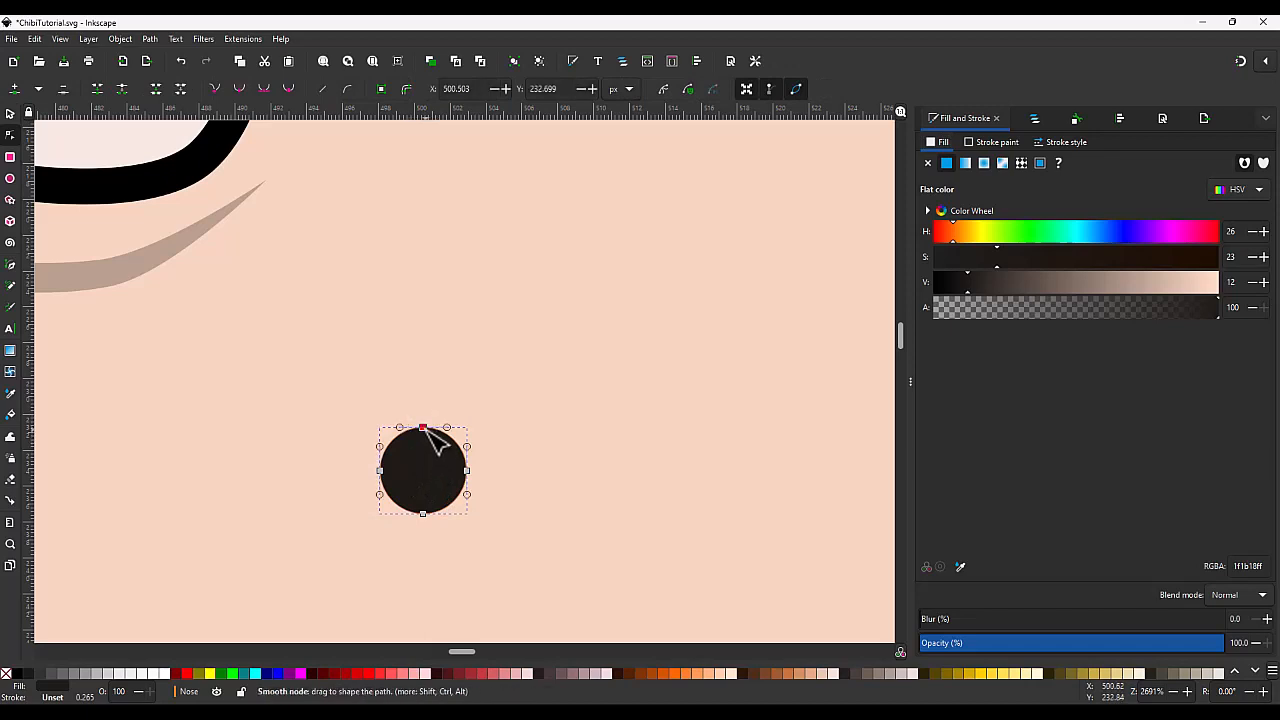
drag(422, 428, 466, 419)
drag(381, 448, 380, 420)
scroll(478, 488, down, 1)
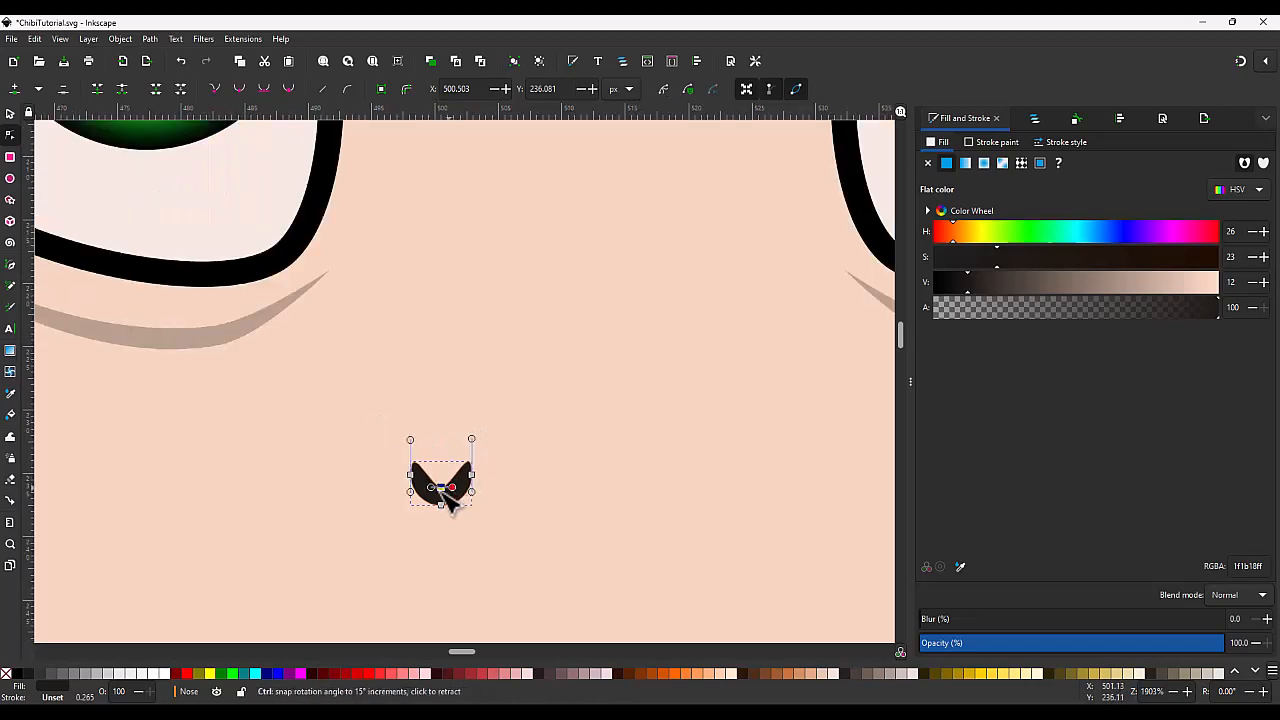
Step: Duplicate the crescent nostril and move the copy horizontally about 11.1 px to the right
drag(441, 487, 592, 486)
click(501, 483)
key(s)
key(ctrl+d)
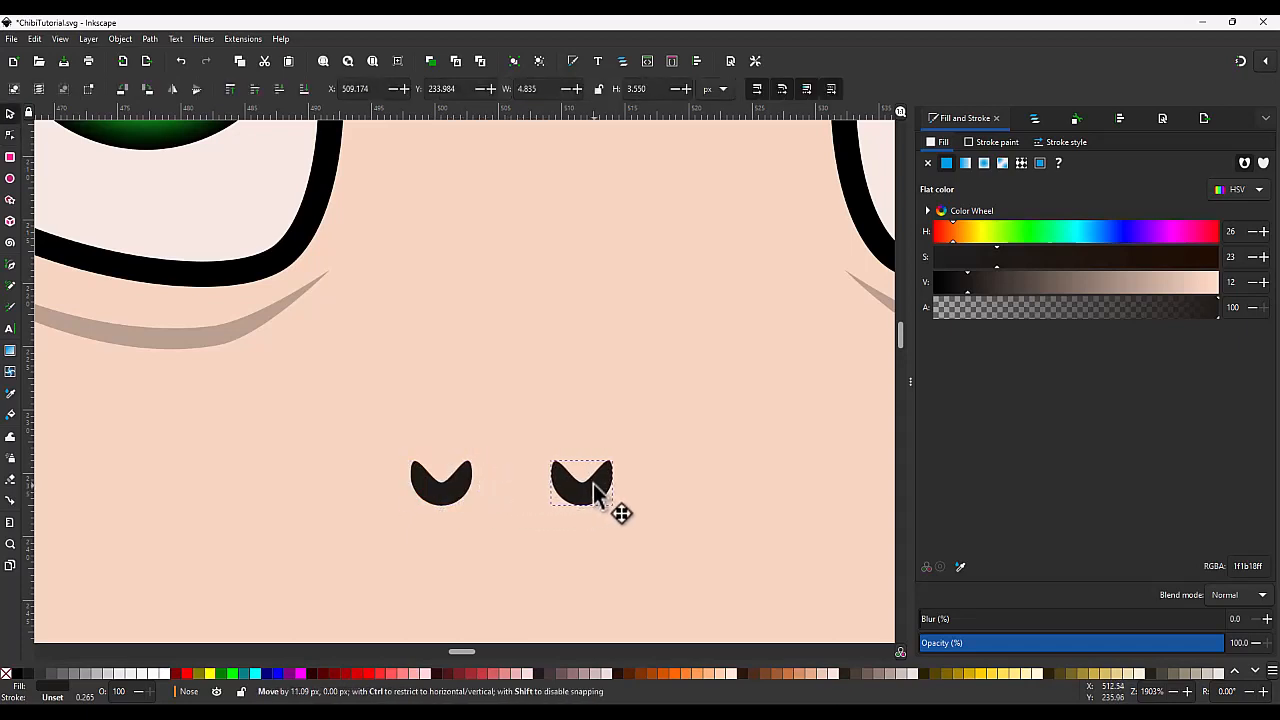
Step: Select both nostrils, move them together about 6 px to the right, and deselect them
scroll(592, 483, down, 3)
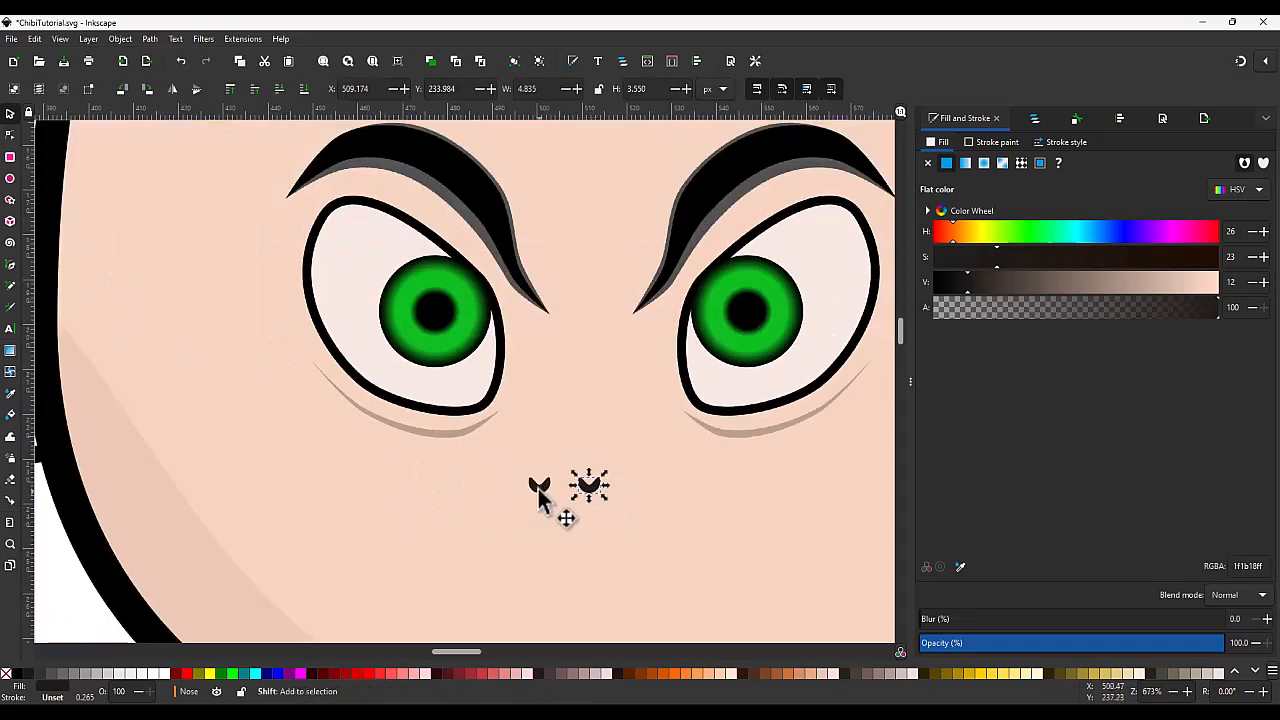
shift+click(540, 487)
scroll(597, 491, up, 2)
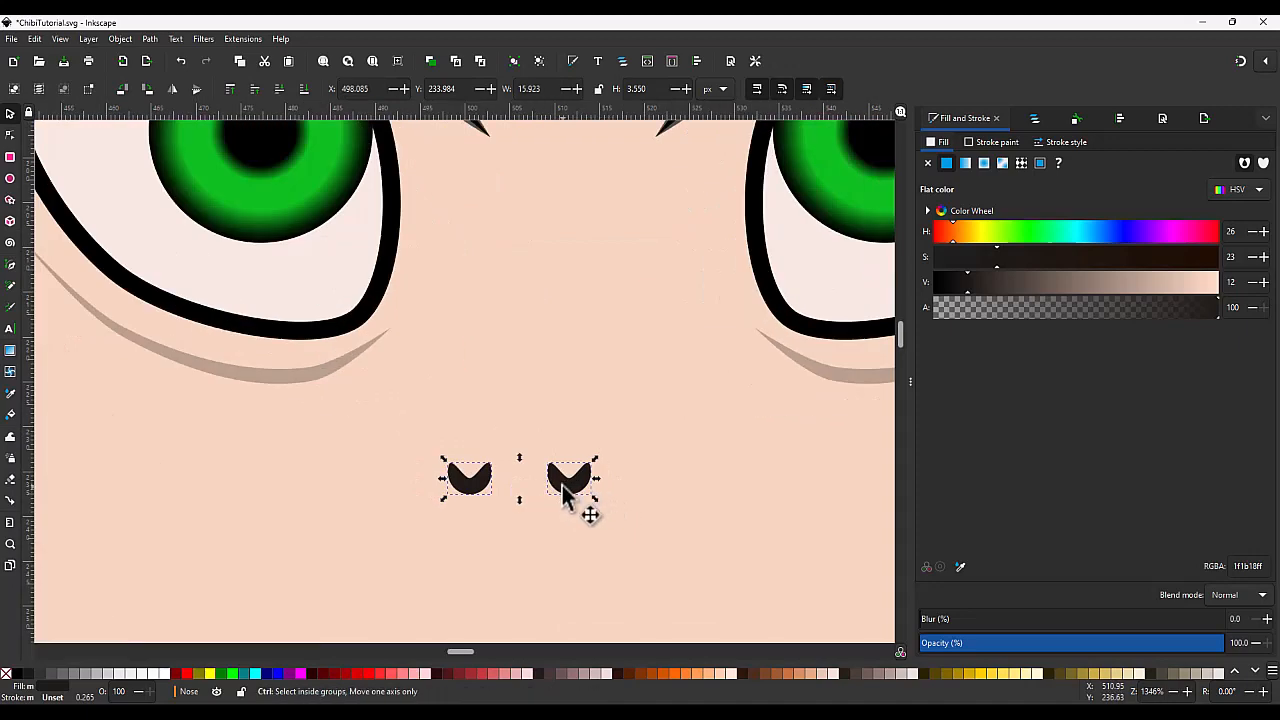
drag(562, 488, 625, 482)
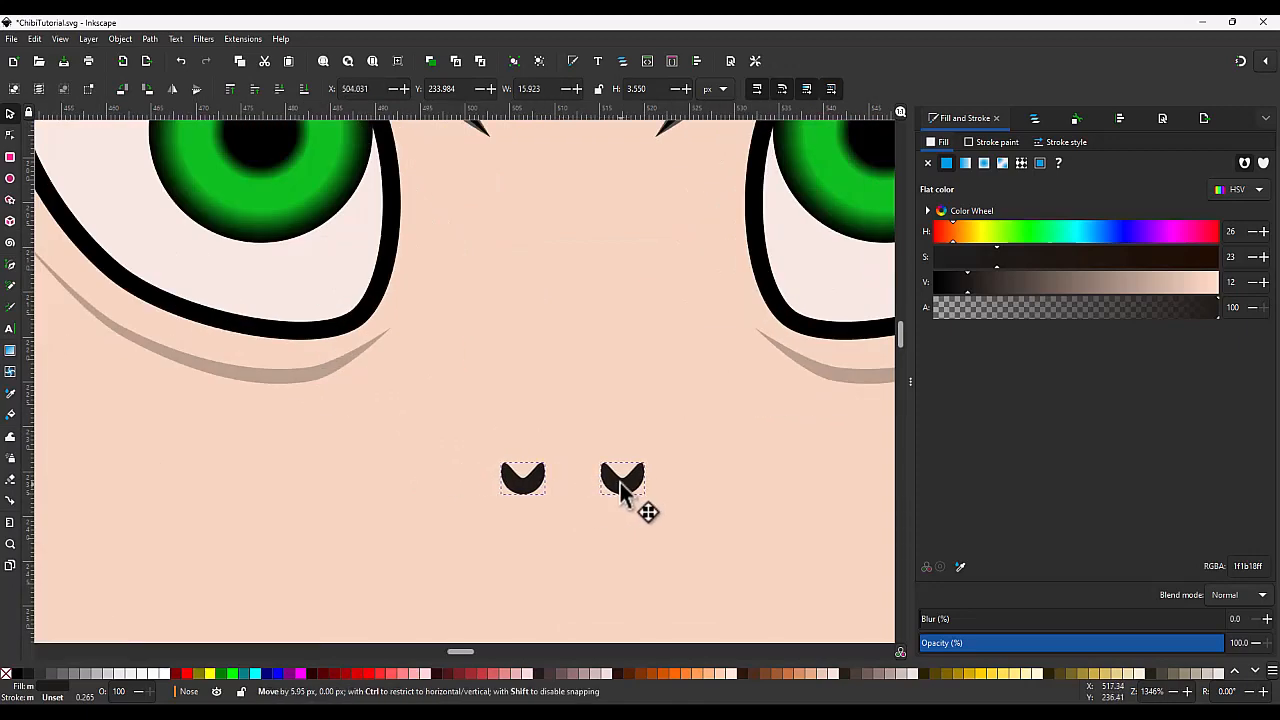
scroll(625, 482, down, 2)
scroll(640, 498, down, 2)
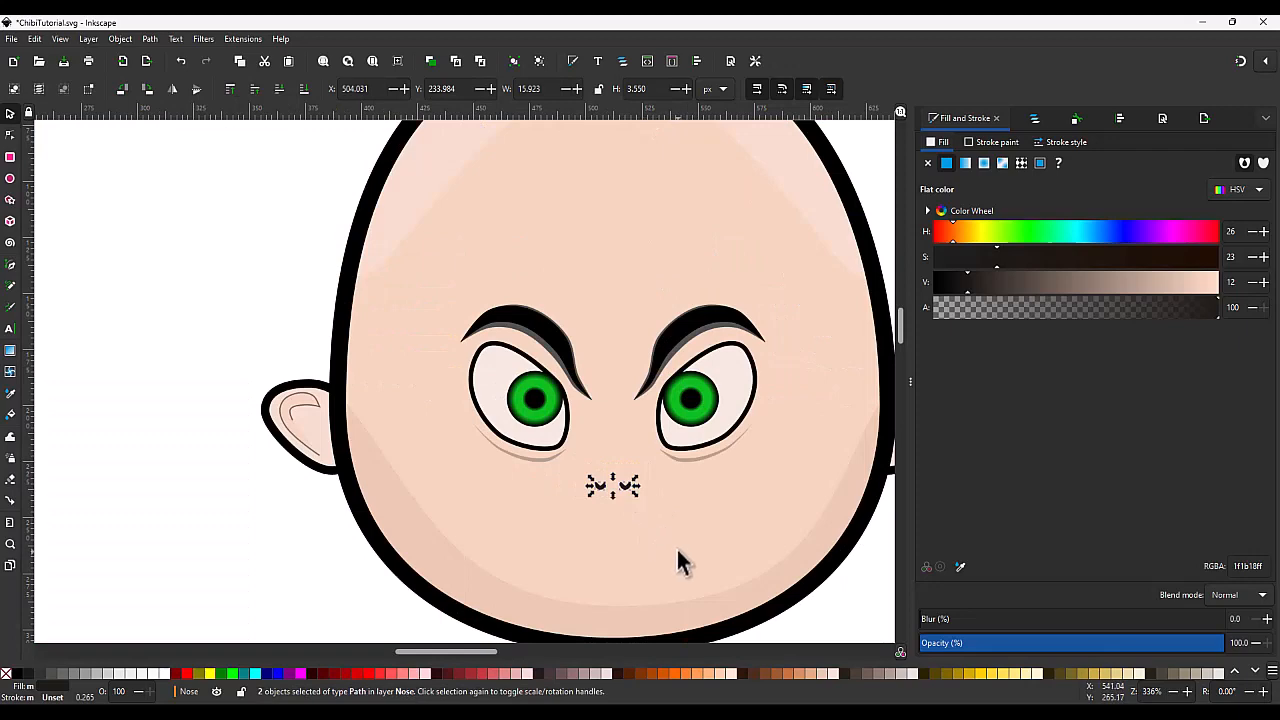
click(852, 608)
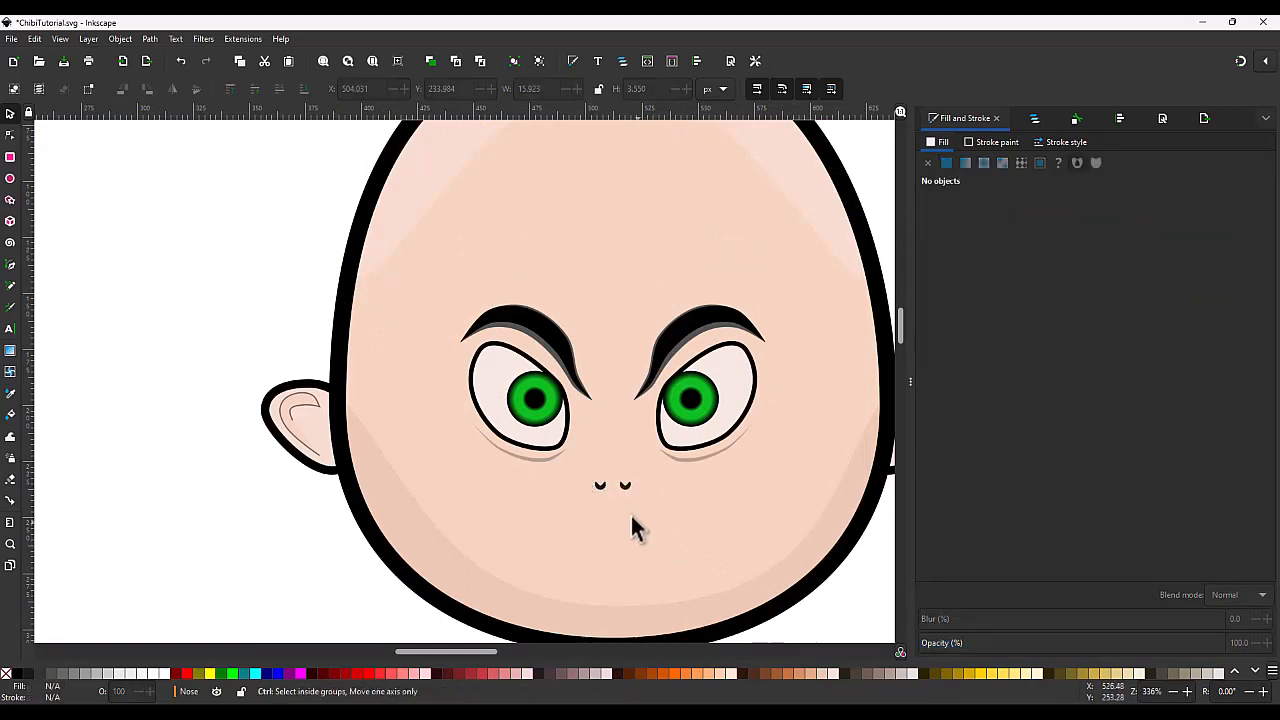
Step: Move both nostrils about 1.4 px further right, and bring the right nostril closer to the left one
scroll(627, 482, up, 6)
click(598, 462)
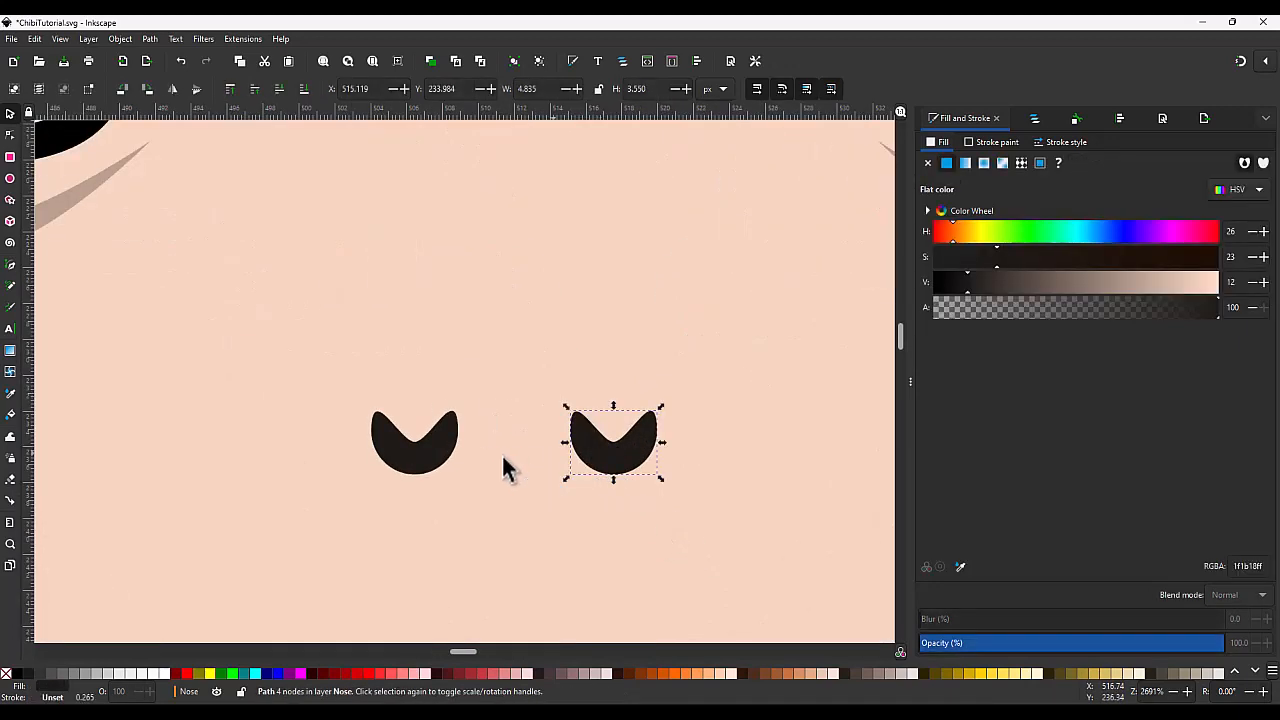
click(435, 457)
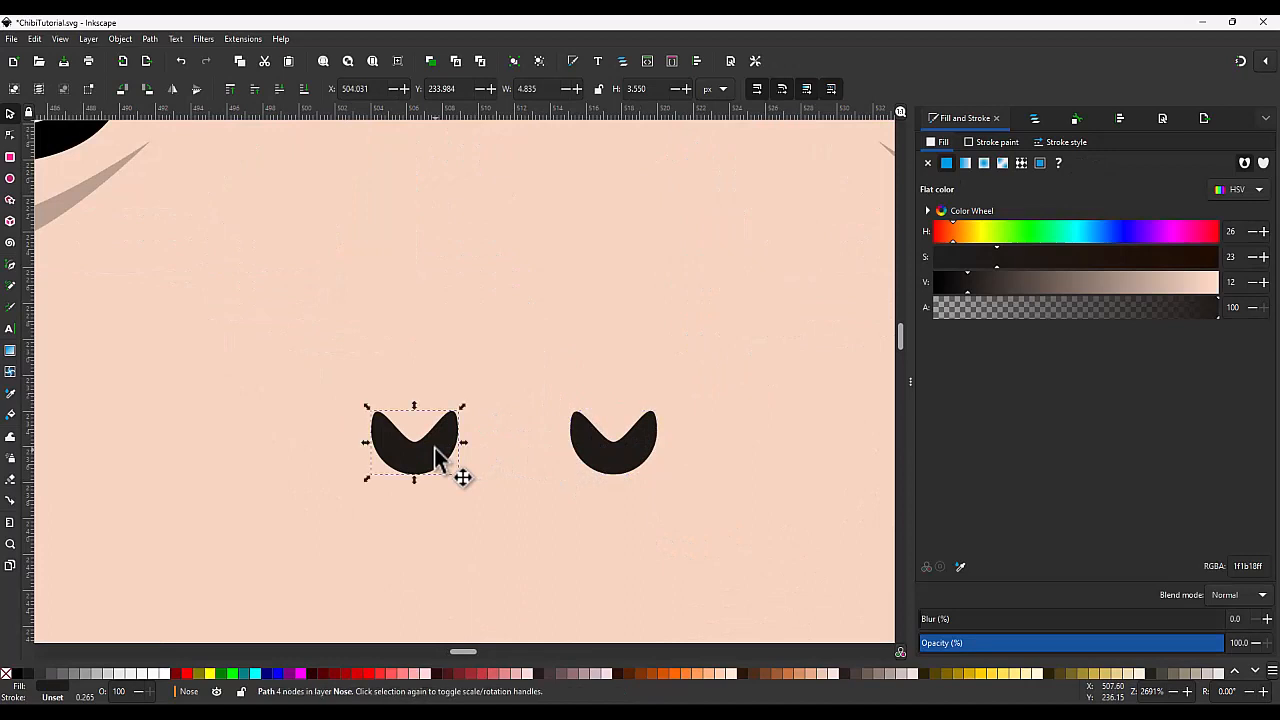
shift+click(600, 462)
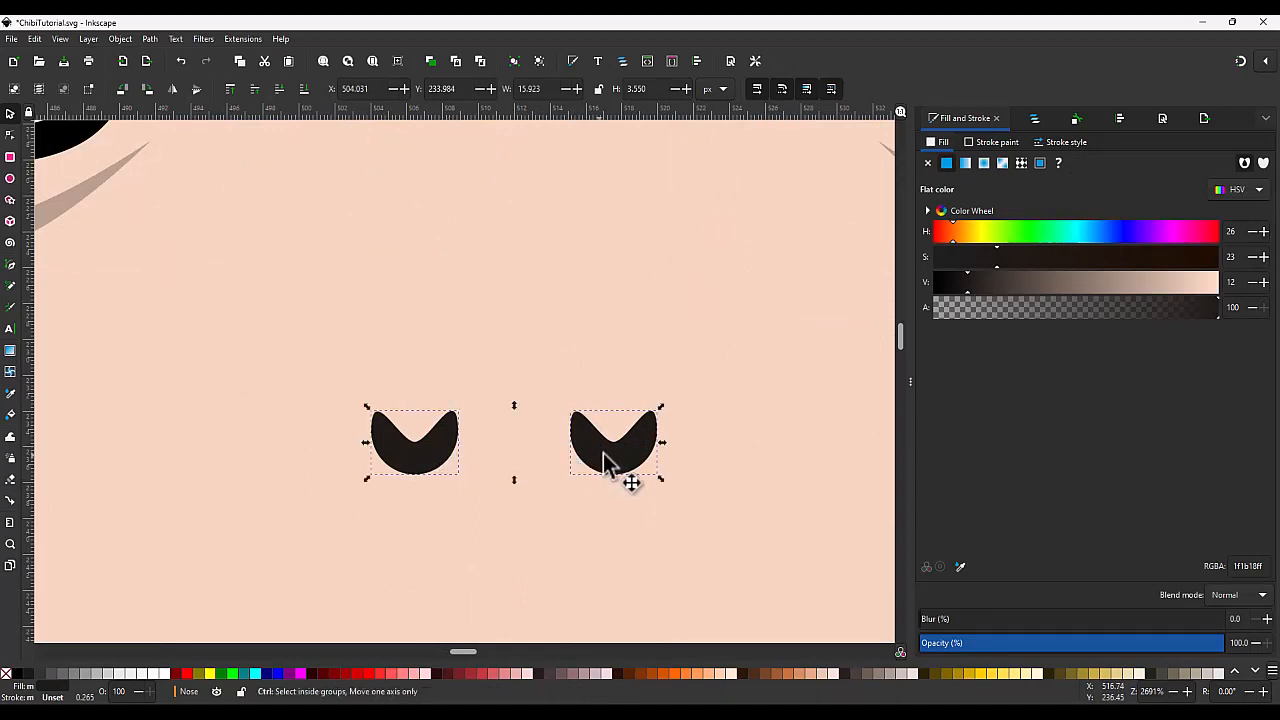
drag(600, 455, 626, 453)
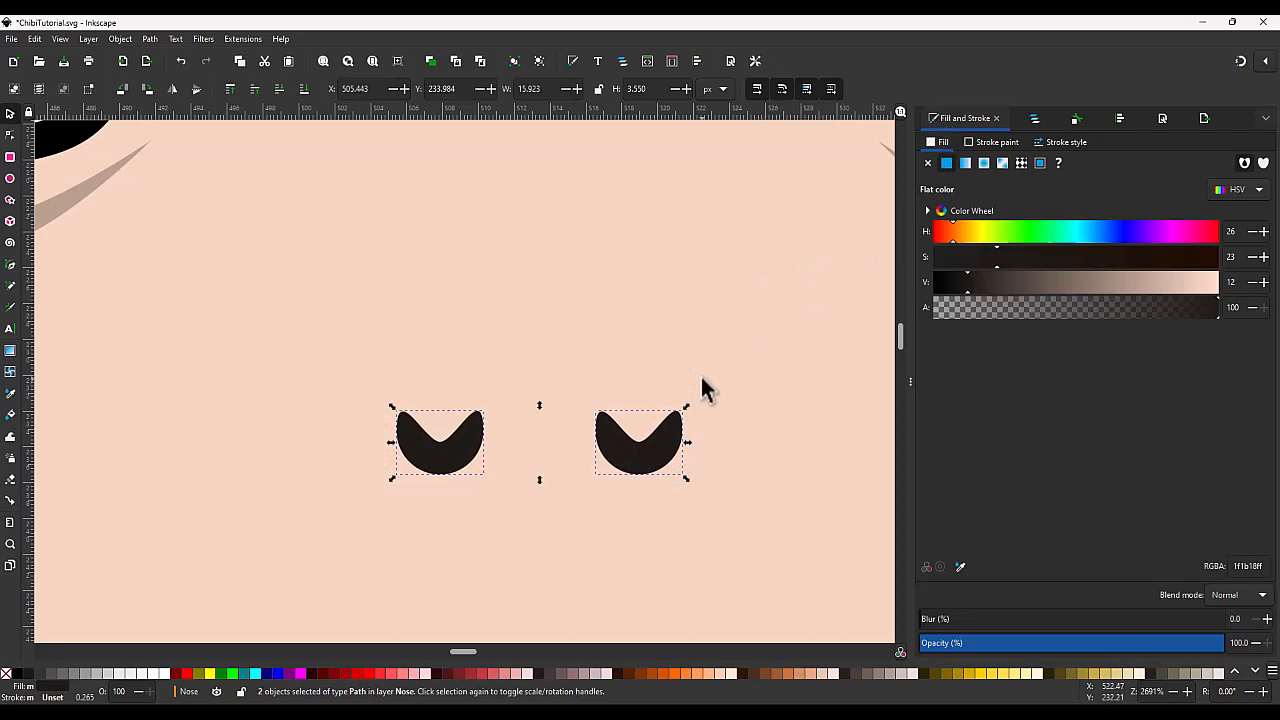
click(703, 384)
click(646, 453)
drag(646, 453, 611, 462)
Step: Draw a straight horizontal Pen line about 6.4 px long connecting the upper inner tips of the two nostrils
key(b)
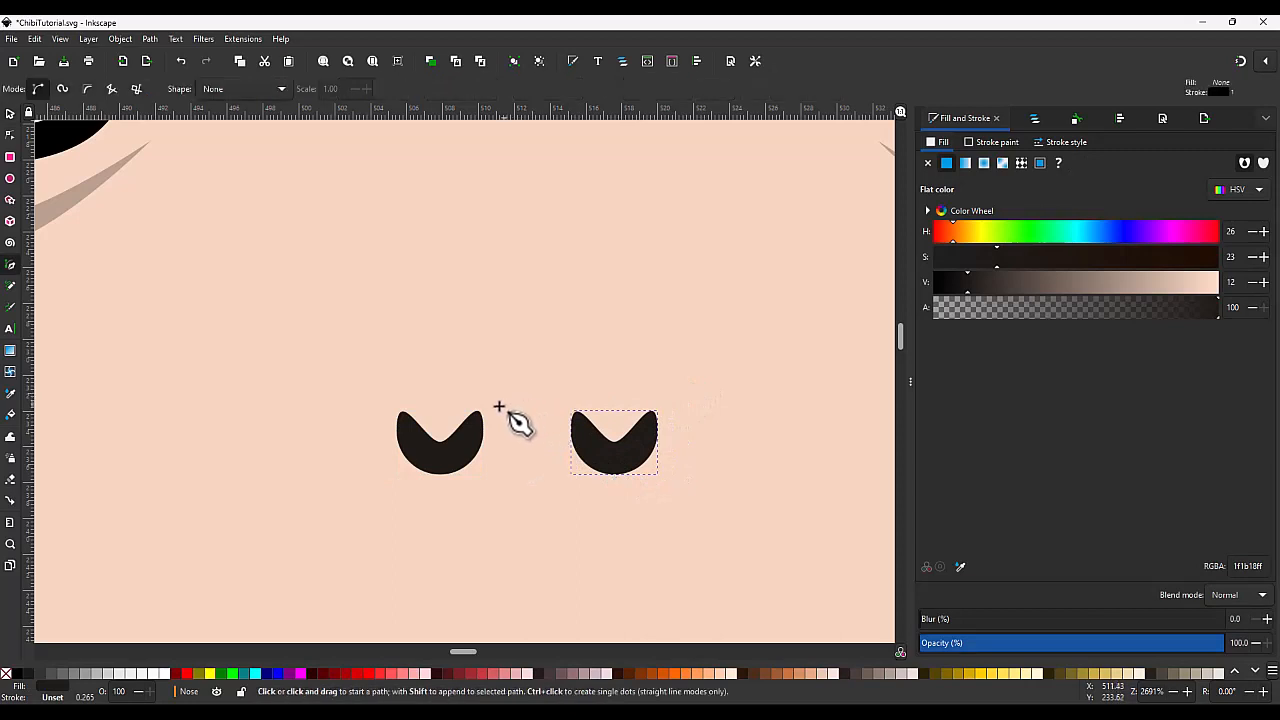
click(475, 410)
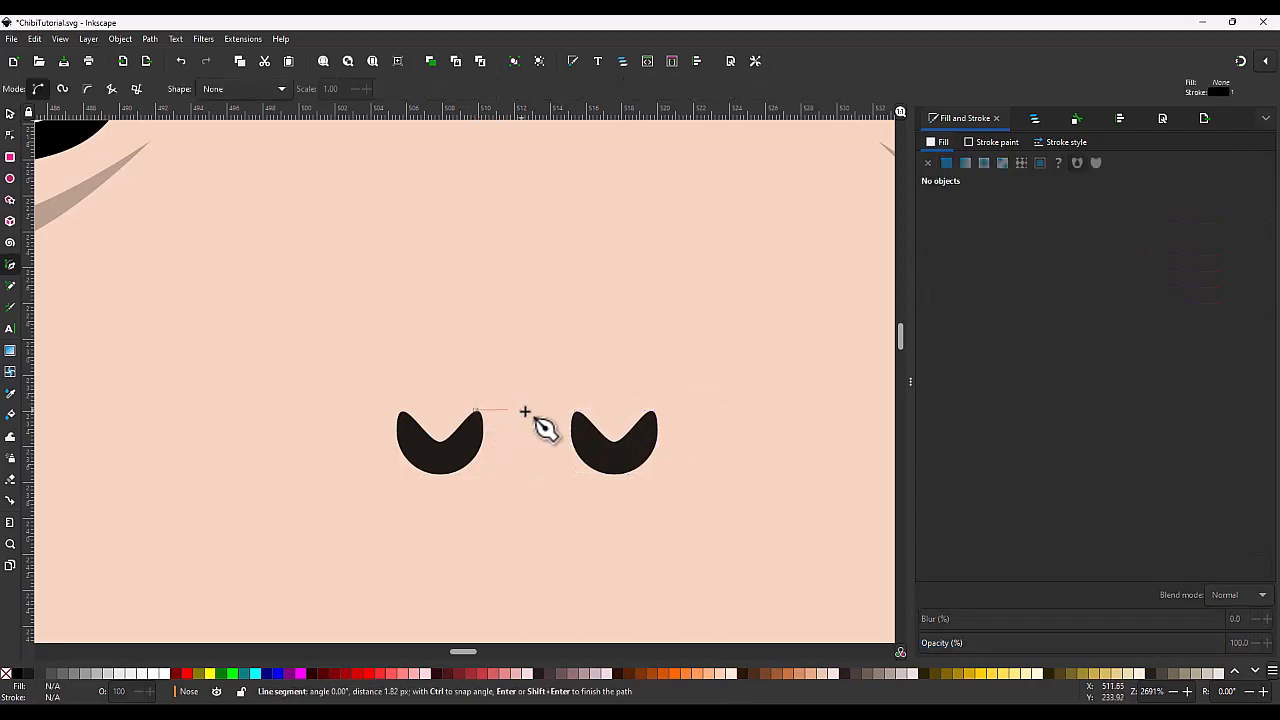
double_click(582, 411)
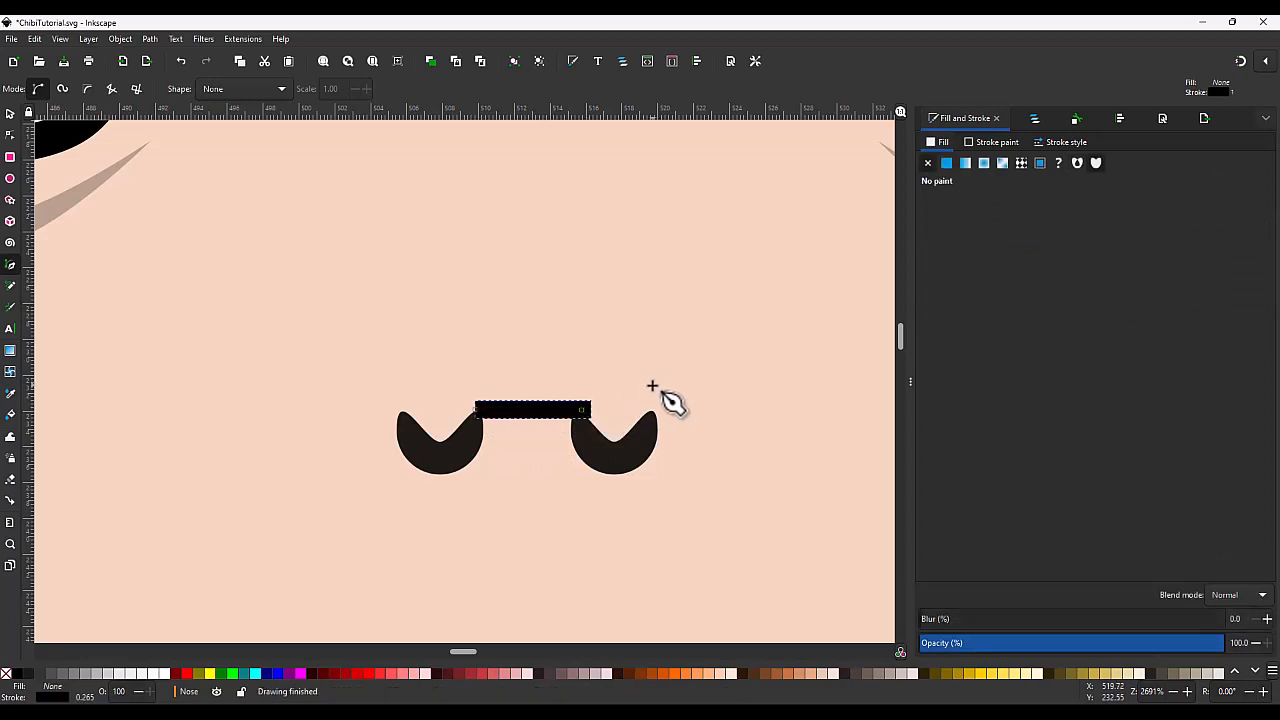
Step: Try bending the line between the nostrils slightly downward, and undo the change
key(n)
drag(535, 412, 529, 420)
key(ctrl+z)
key(ctrl+z)
Step: Shorten the connecting line to about 5.9 px and position it between the nostrils' upper inner tips
key(s)
scroll(529, 420, up, 2)
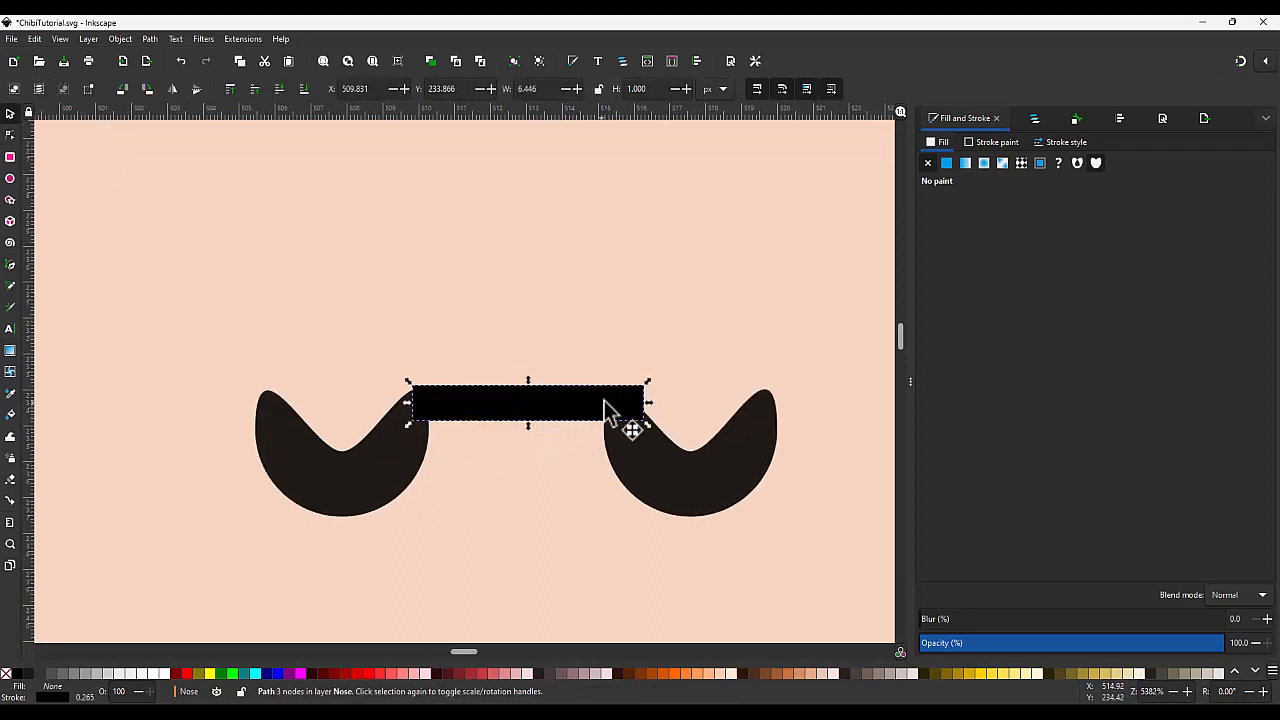
drag(648, 402, 628, 406)
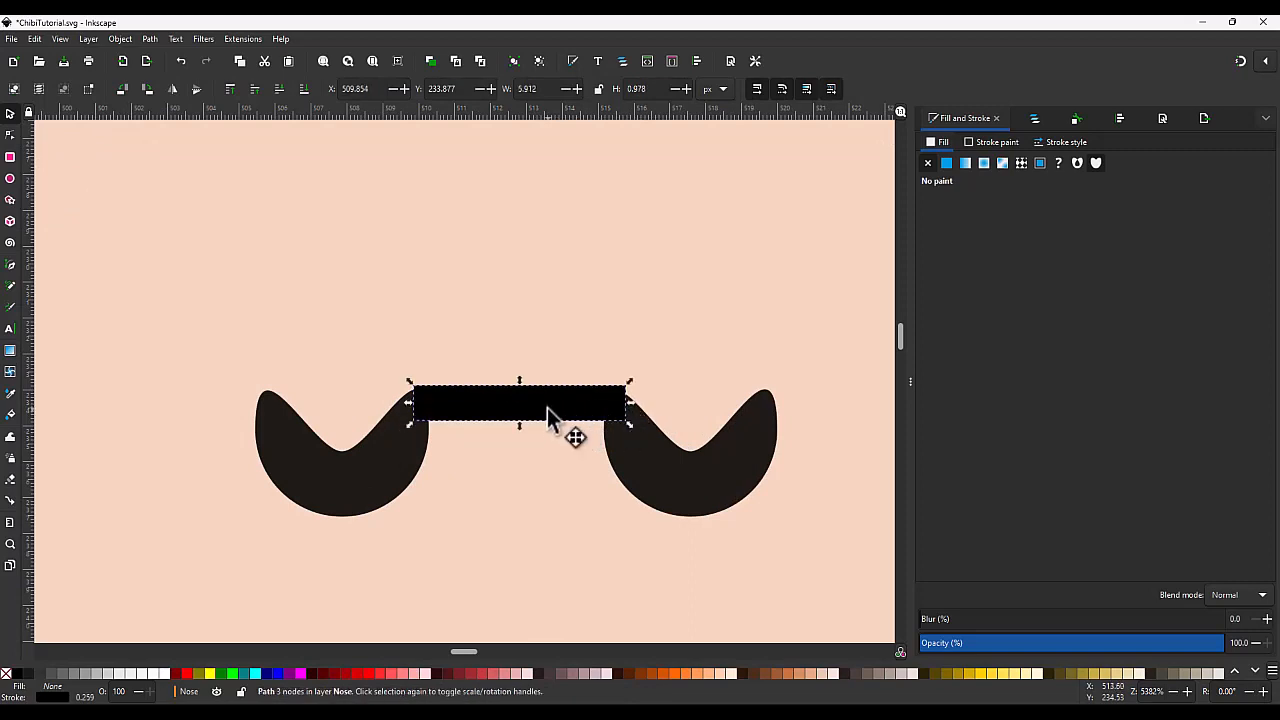
drag(547, 410, 546, 419)
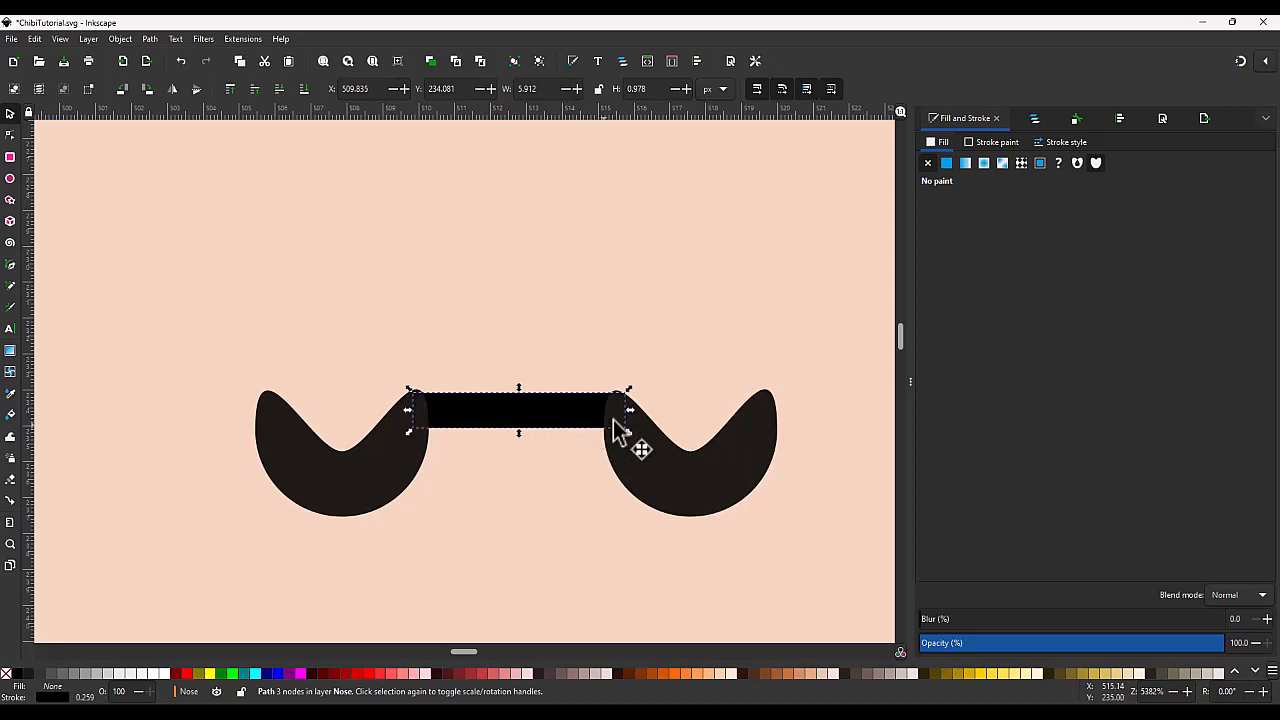
drag(533, 407, 536, 403)
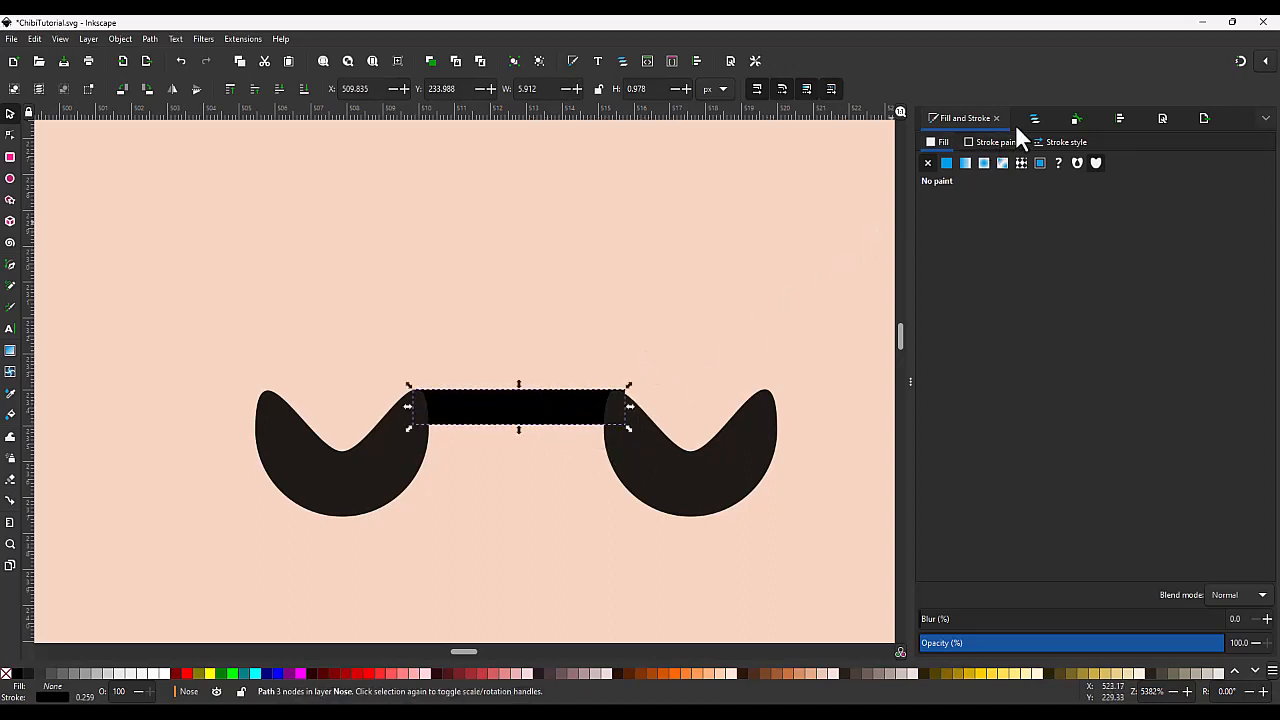
Step: Set the connecting line's stroke width to 0.65 px
click(995, 142)
click(1062, 142)
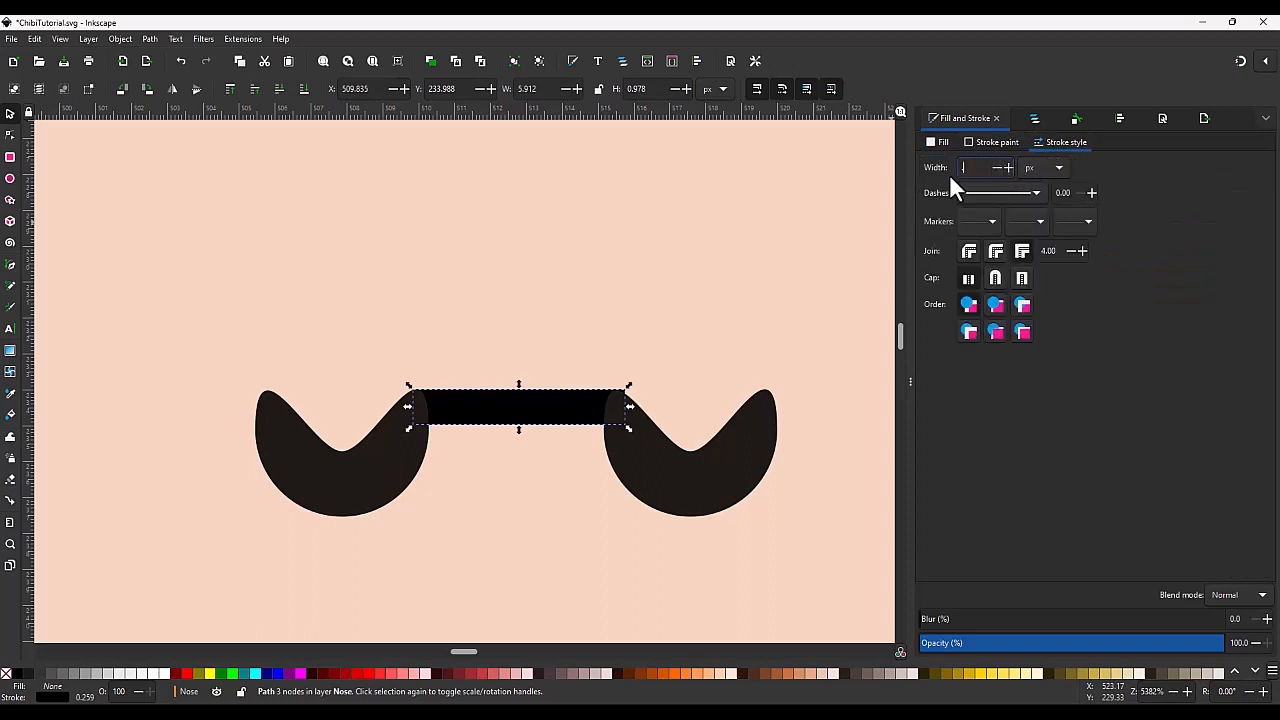
key(BackSpace)
text(.65)
key(Return)
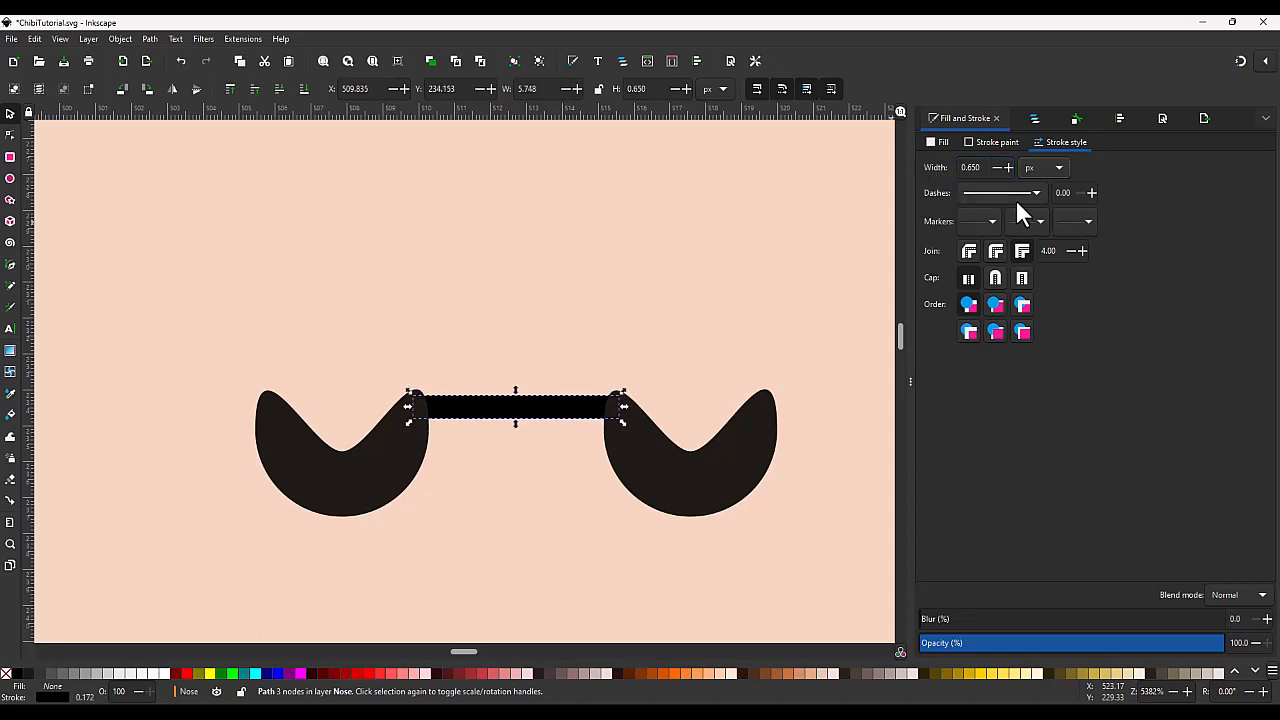
Step: Move the connecting line up to the nostrils' upper edges and nudge the right nostril slightly upward to match
drag(486, 408, 485, 406)
click(490, 445)
click(519, 401)
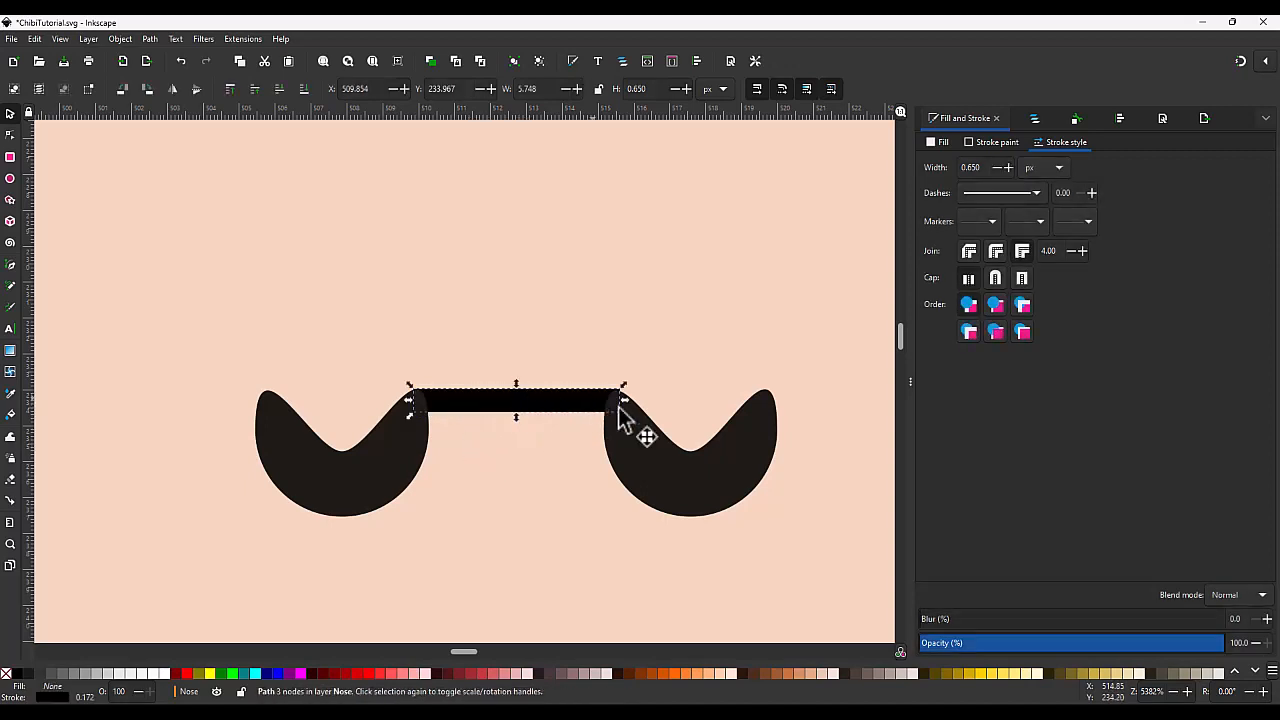
drag(660, 458, 664, 459)
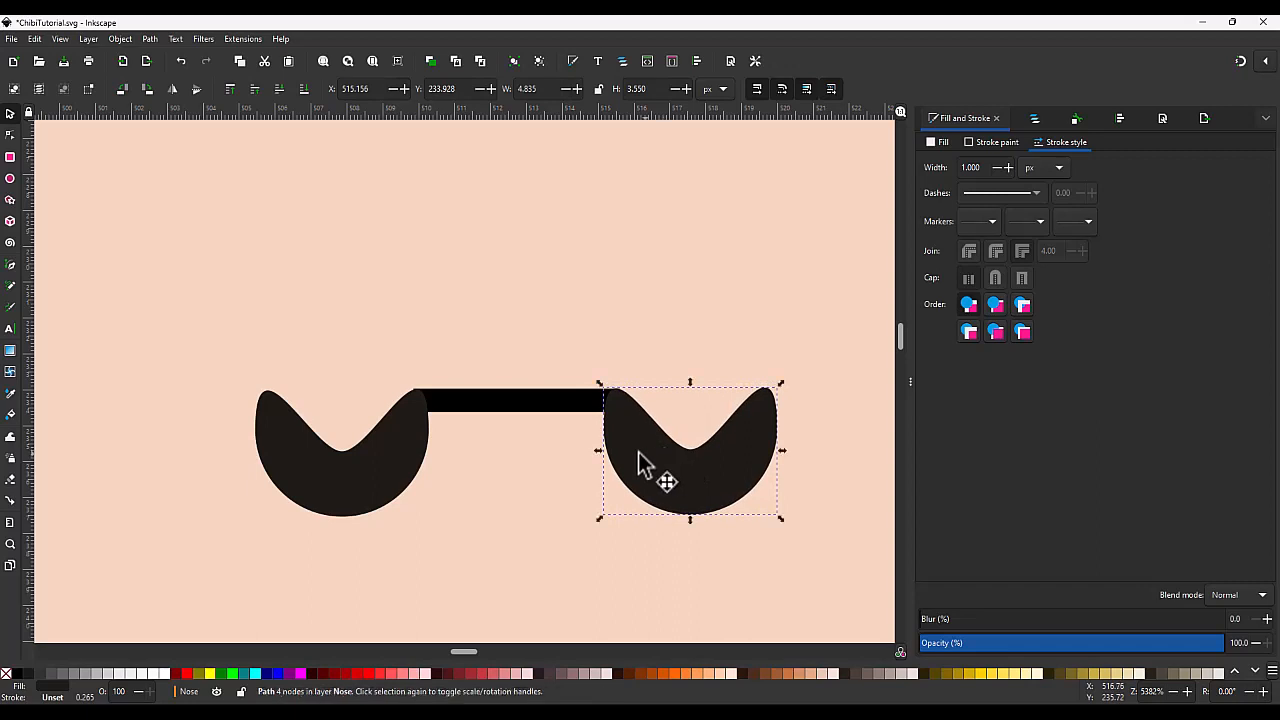
Step: Select the connecting line, edit its nodes, and bend its middle slightly downward into a shallow curve
click(496, 462)
click(530, 405)
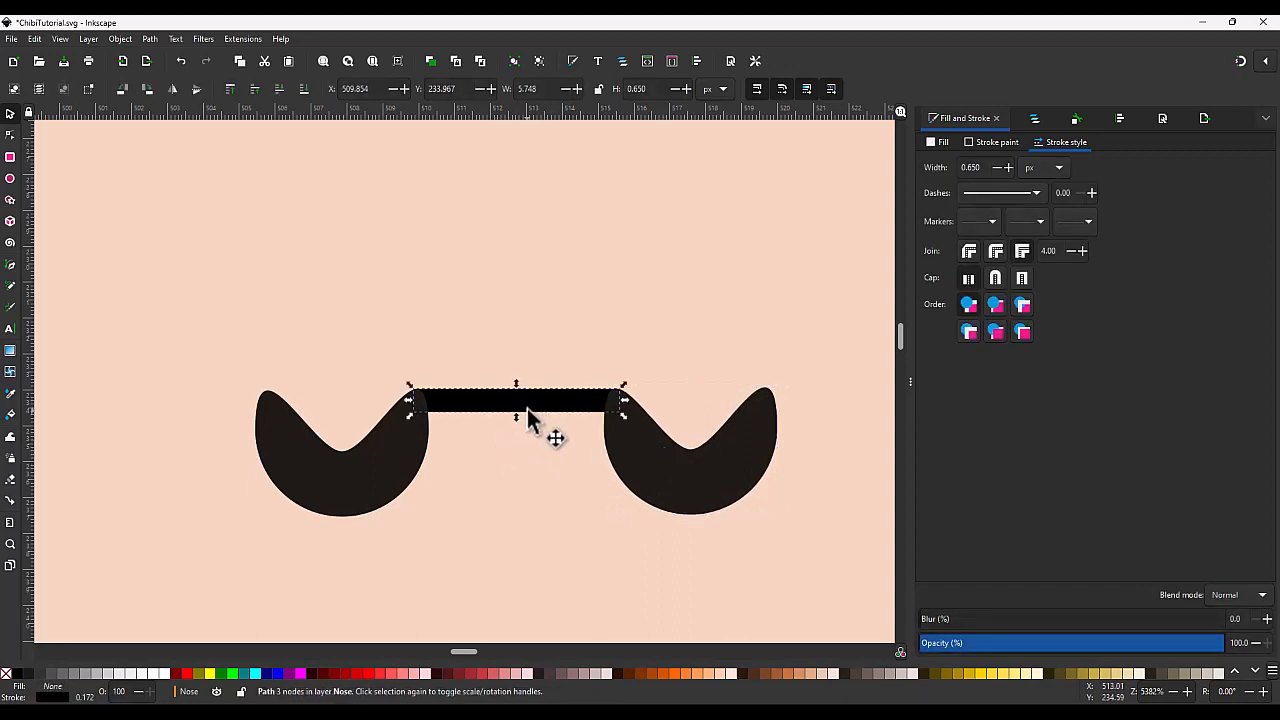
double_click(529, 404)
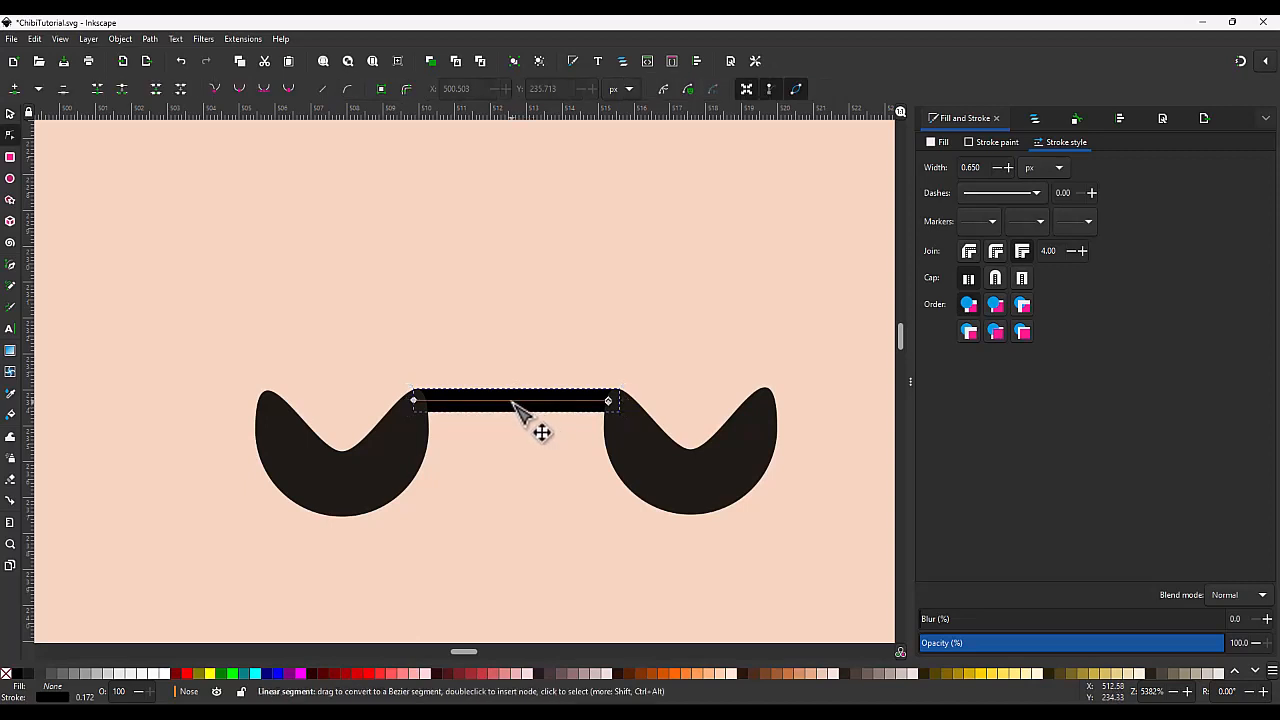
drag(512, 407, 512, 411)
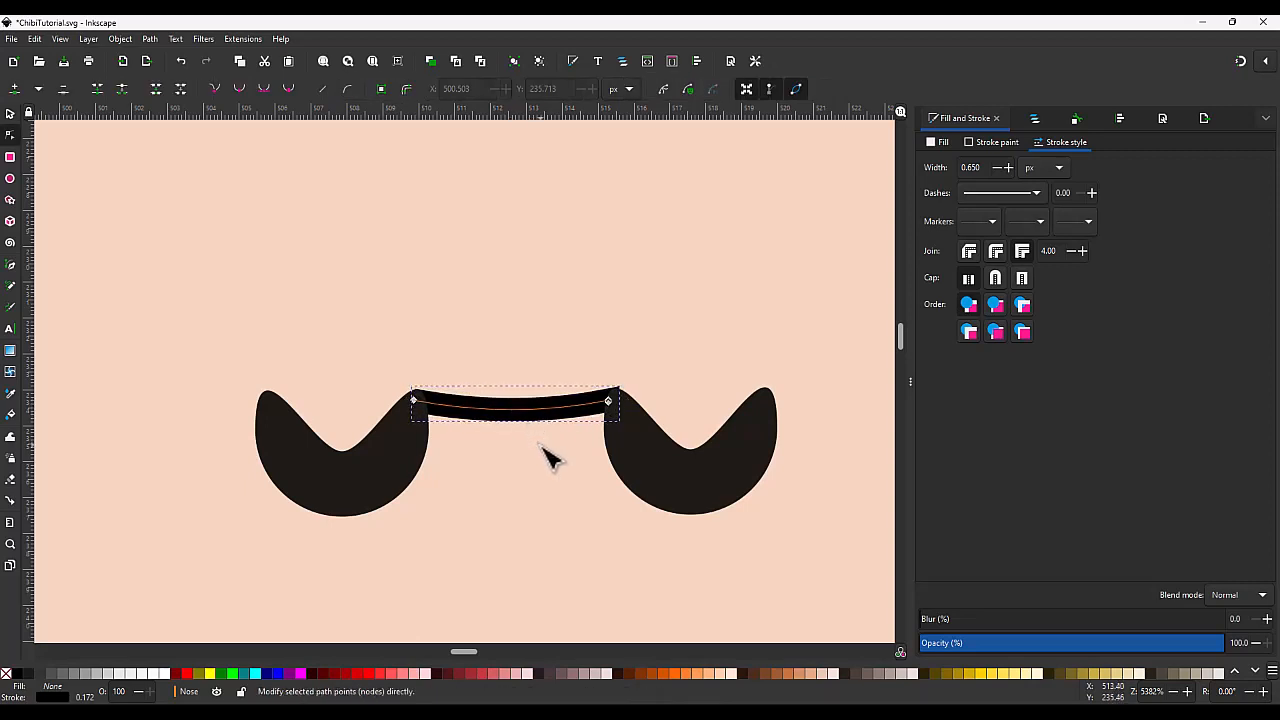
Step: Set the connecting line's stroke colour to dark brown 1f1b18ff by sampling it from the right nostril, and deselect the line
key(s)
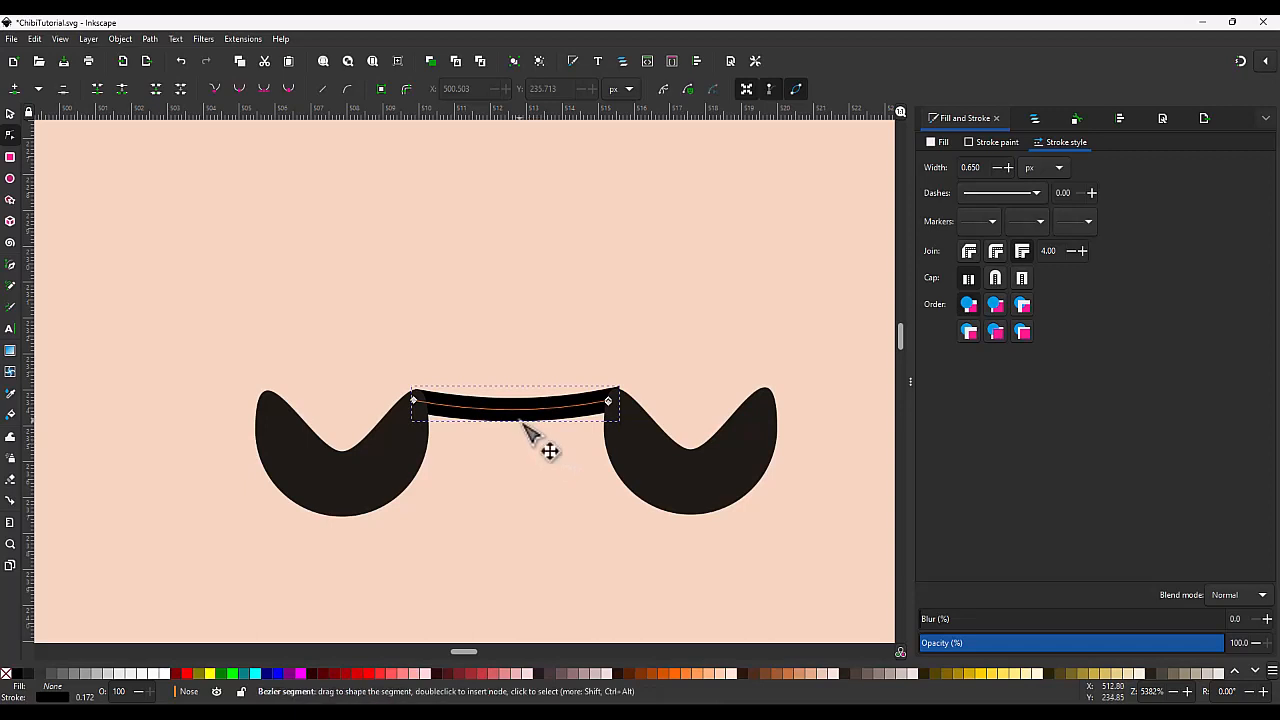
click(999, 142)
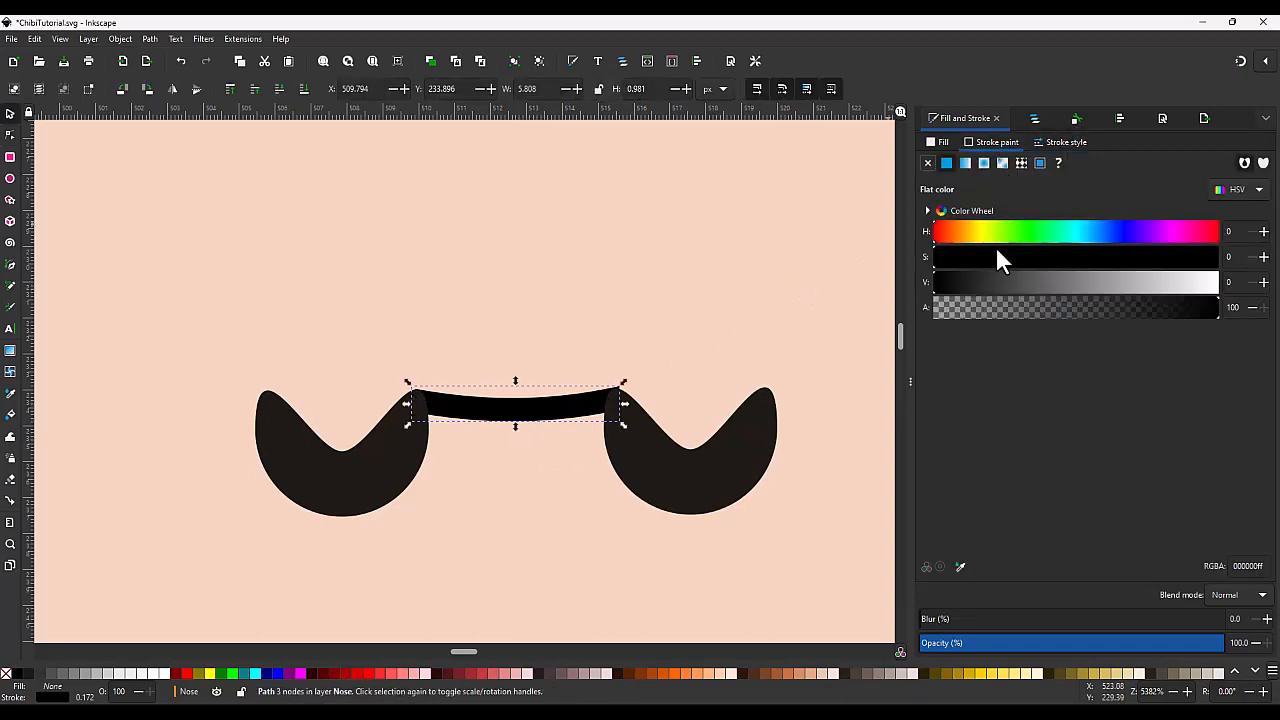
click(961, 566)
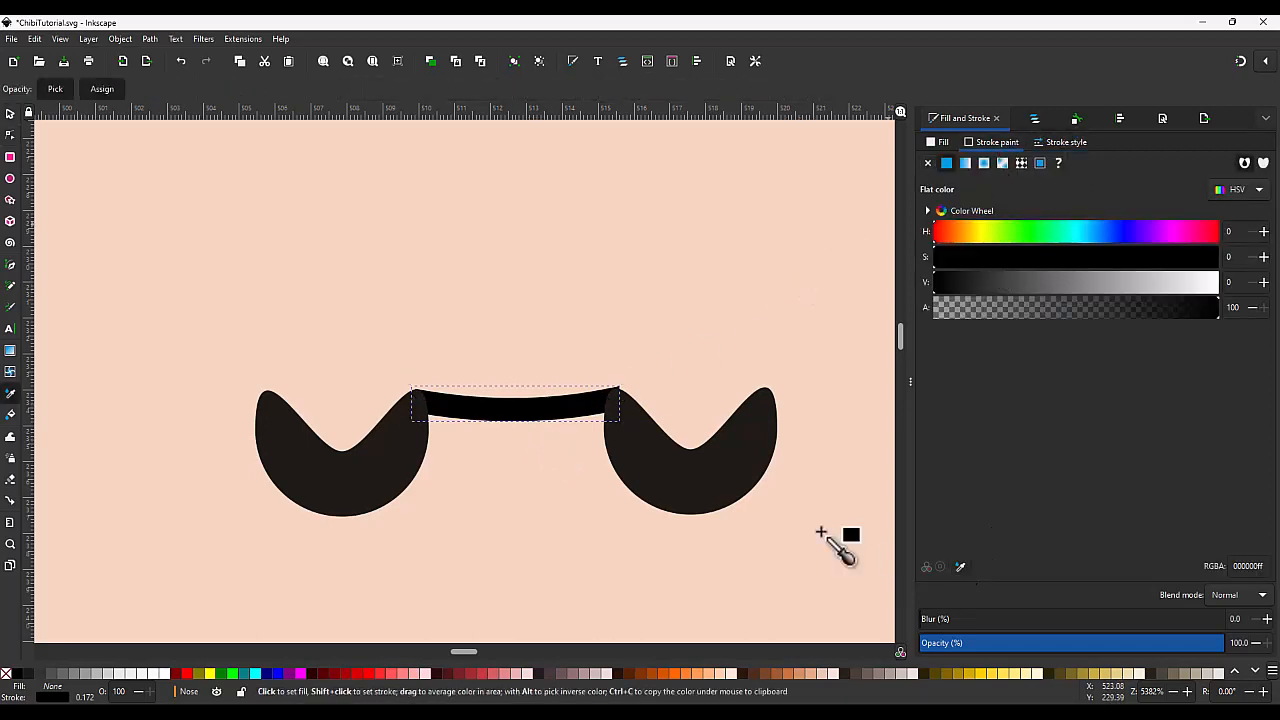
click(702, 482)
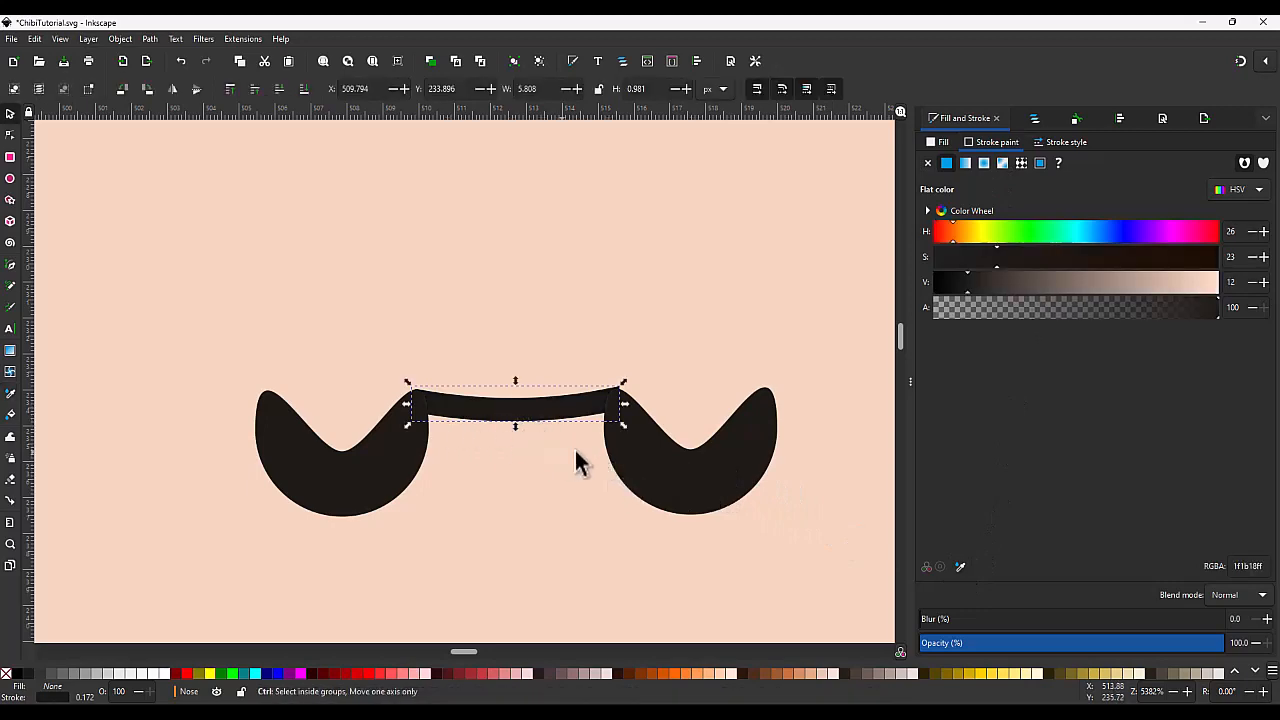
ctrl+scroll(648, 452, down, 8)
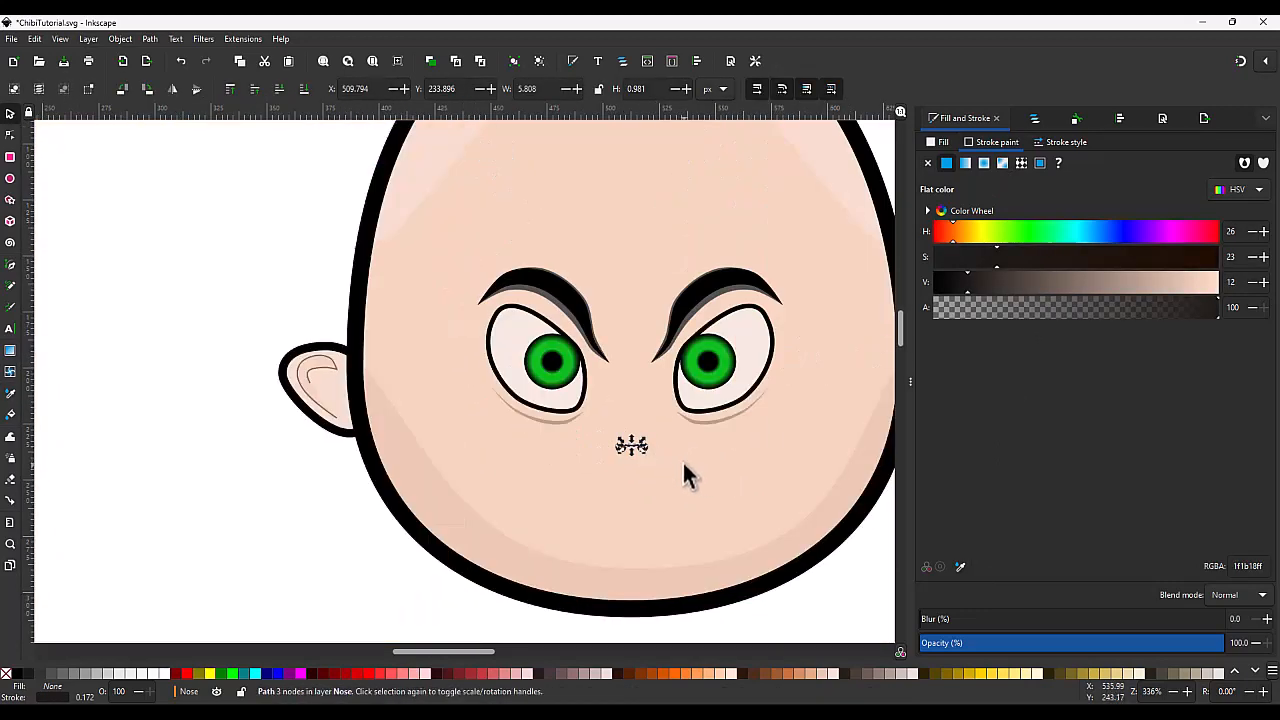
click(858, 587)
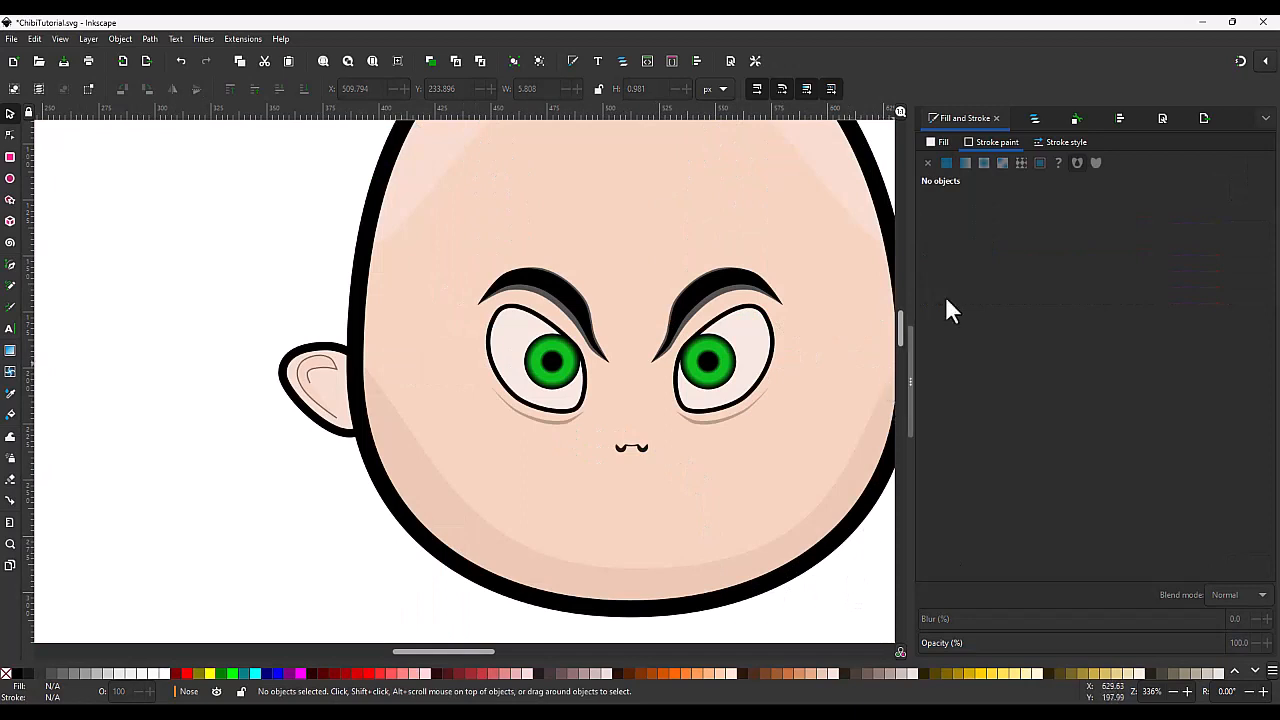
Step: Select the whole Nose layer, centre it horizontally relative to the page, and clear the selection
click(1032, 118)
click(959, 177)
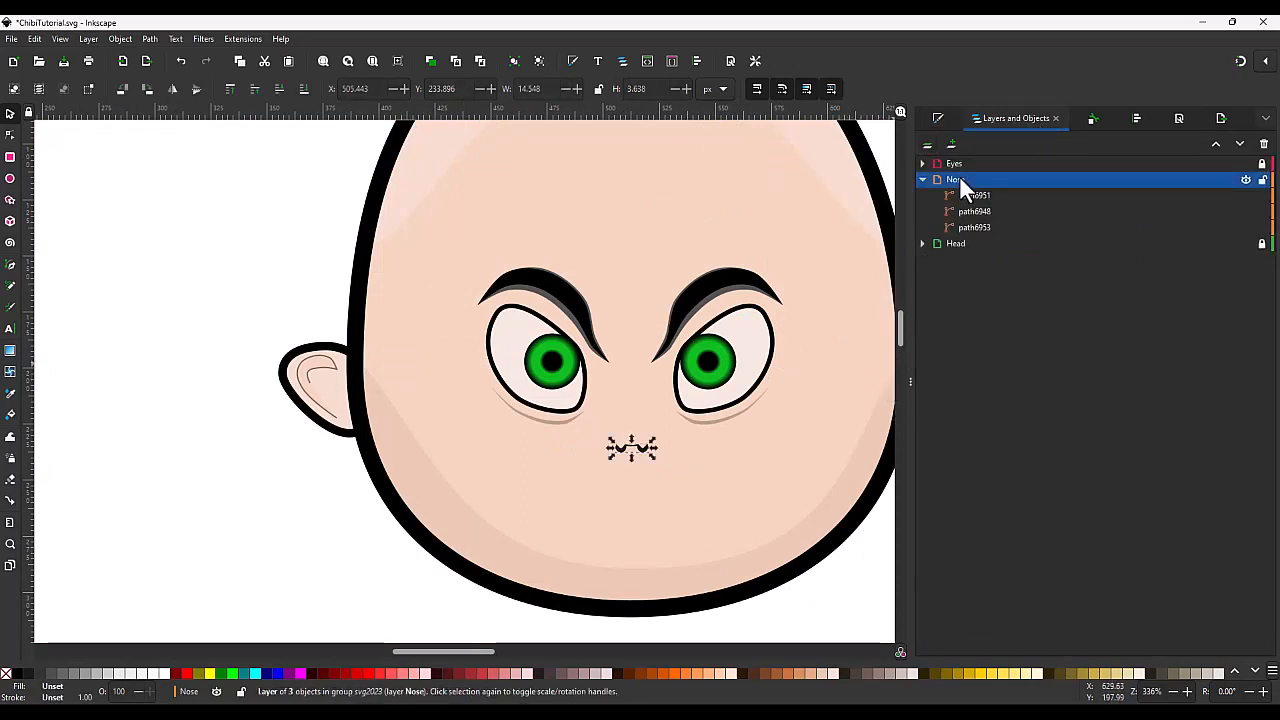
key(ctrl+shift+a)
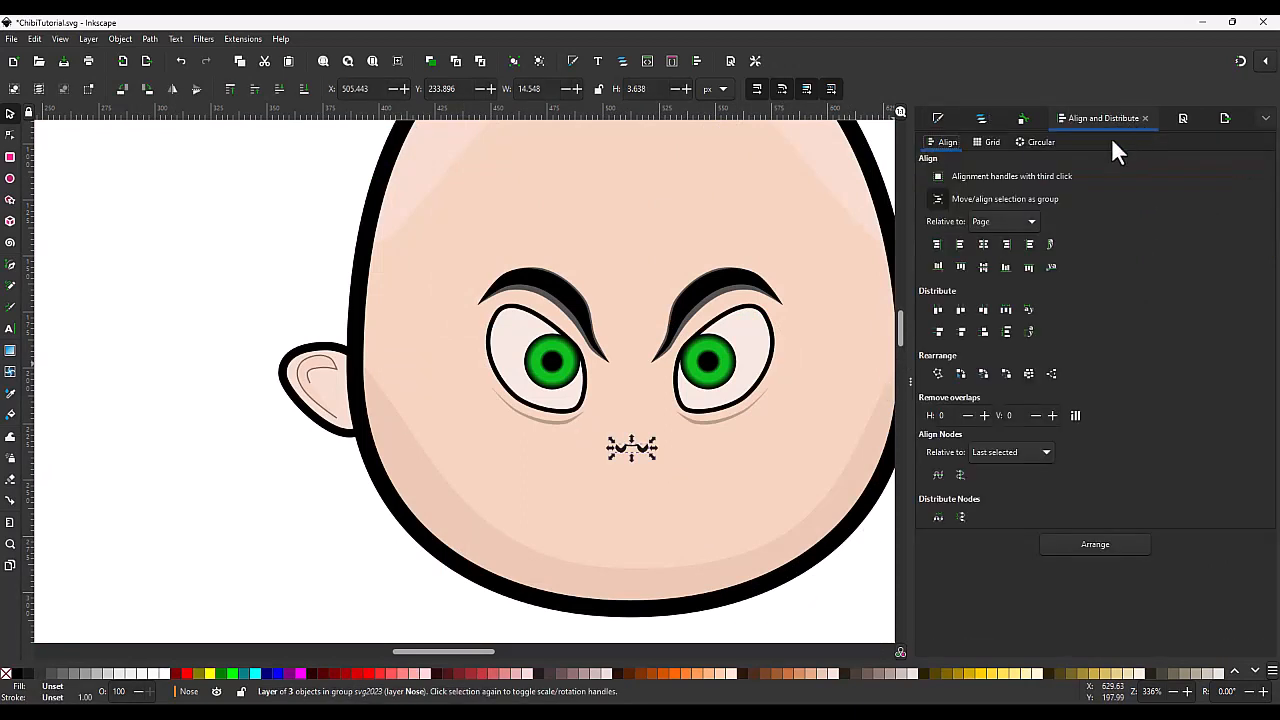
click(984, 246)
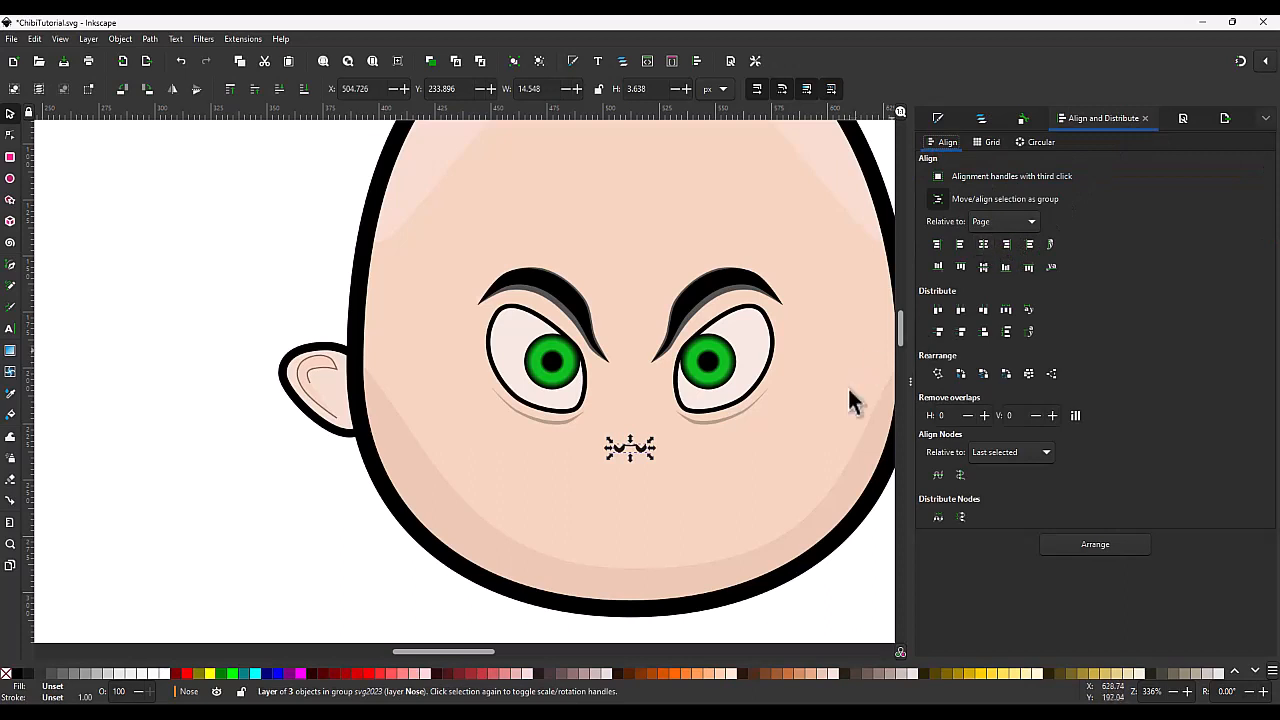
click(848, 608)
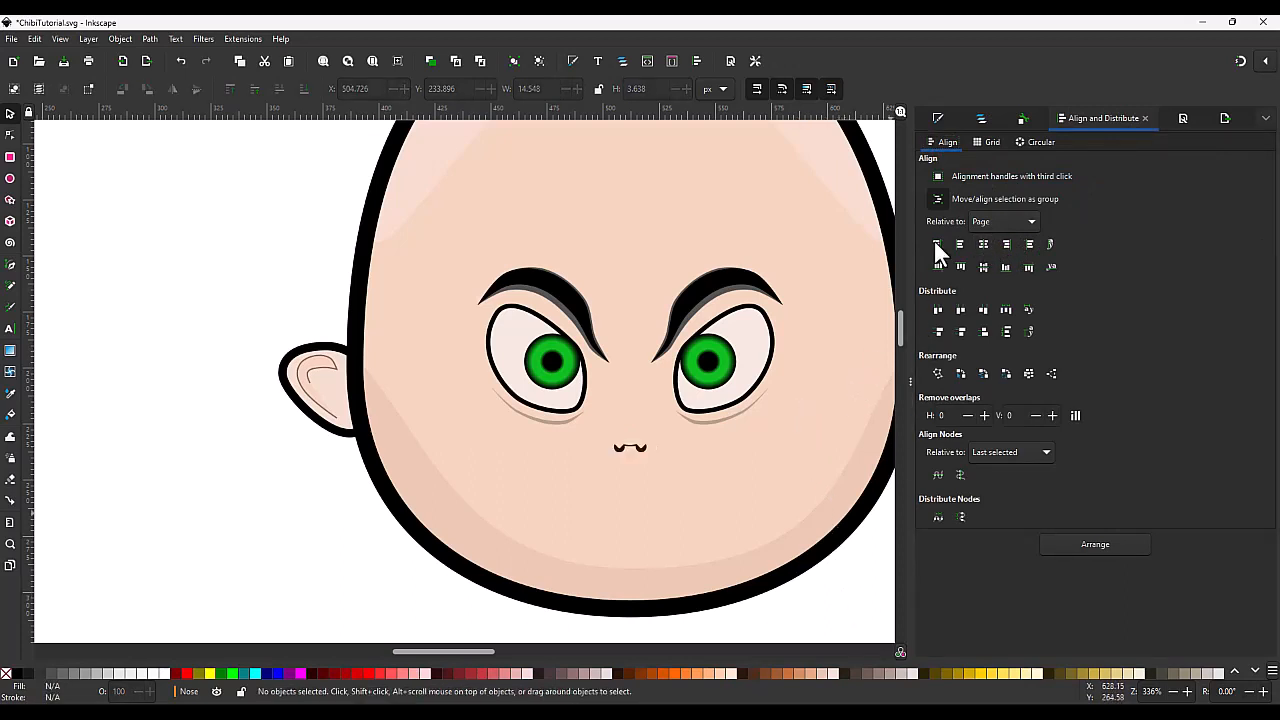
Step: Select the Eyes layer, bring up its alignment options, and check how the eyes are centred over the nose and head
click(981, 119)
click(967, 162)
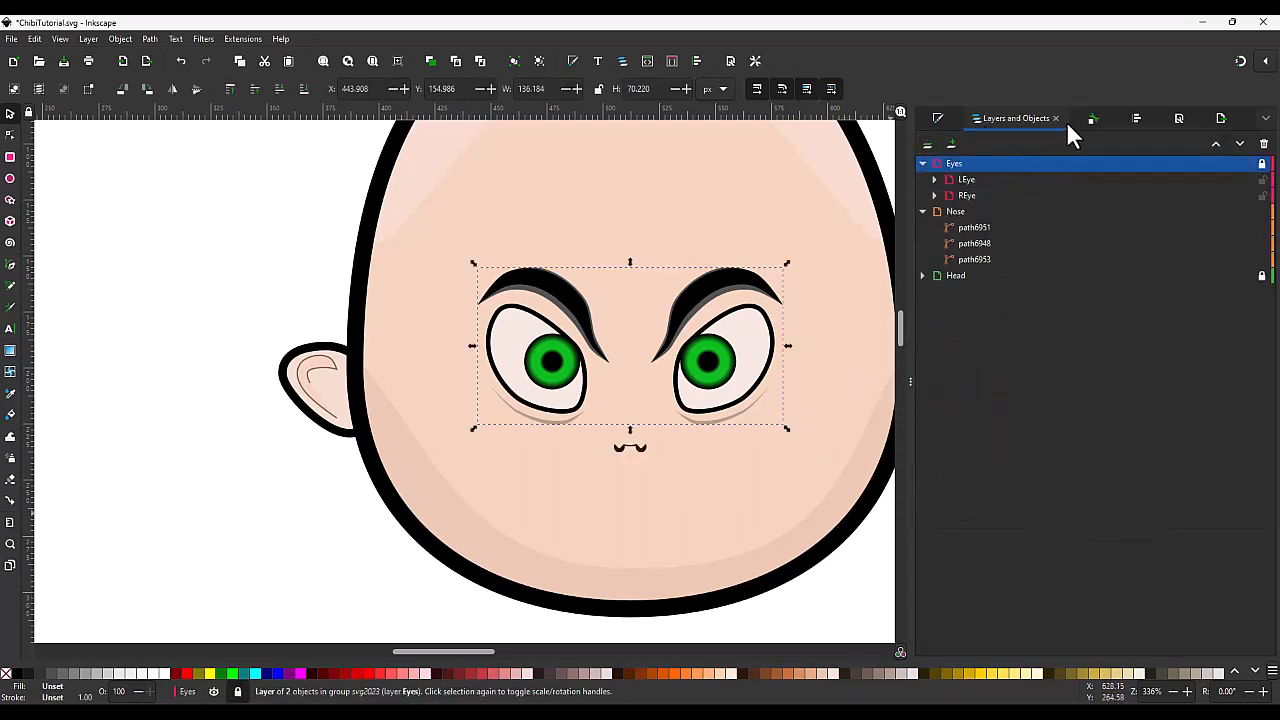
click(1130, 118)
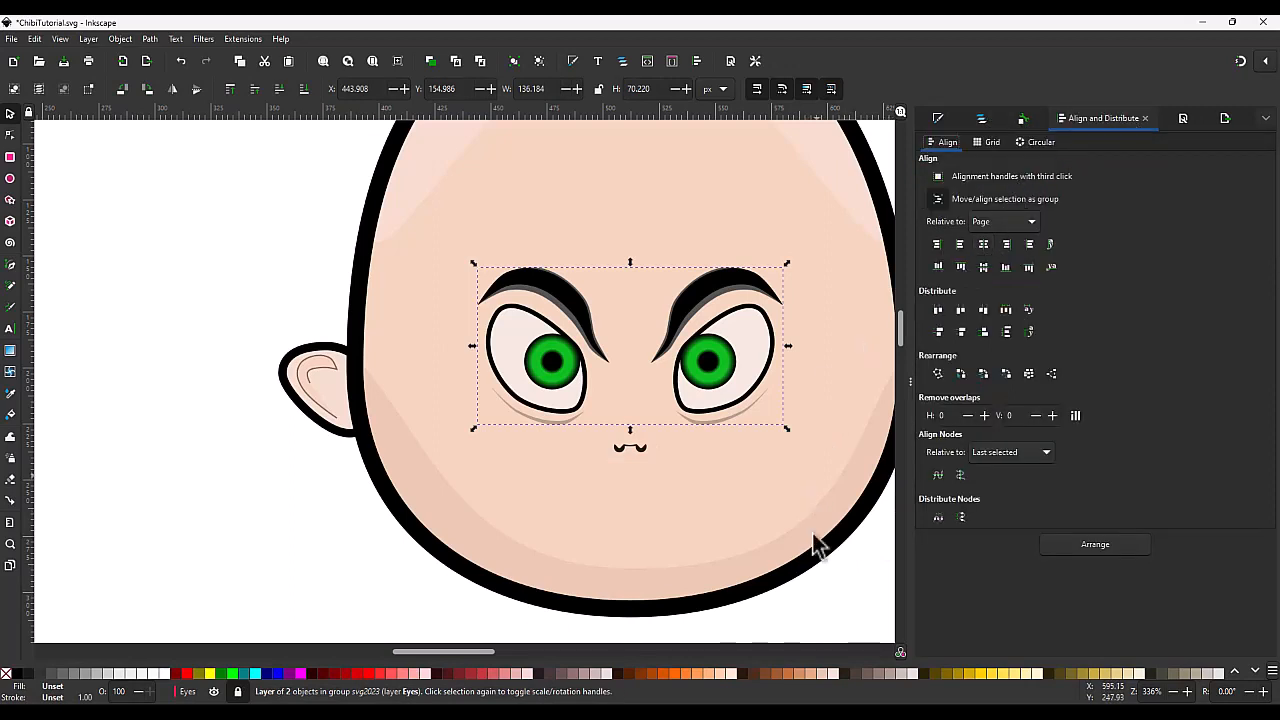
ctrl+scroll(727, 500, down, 2)
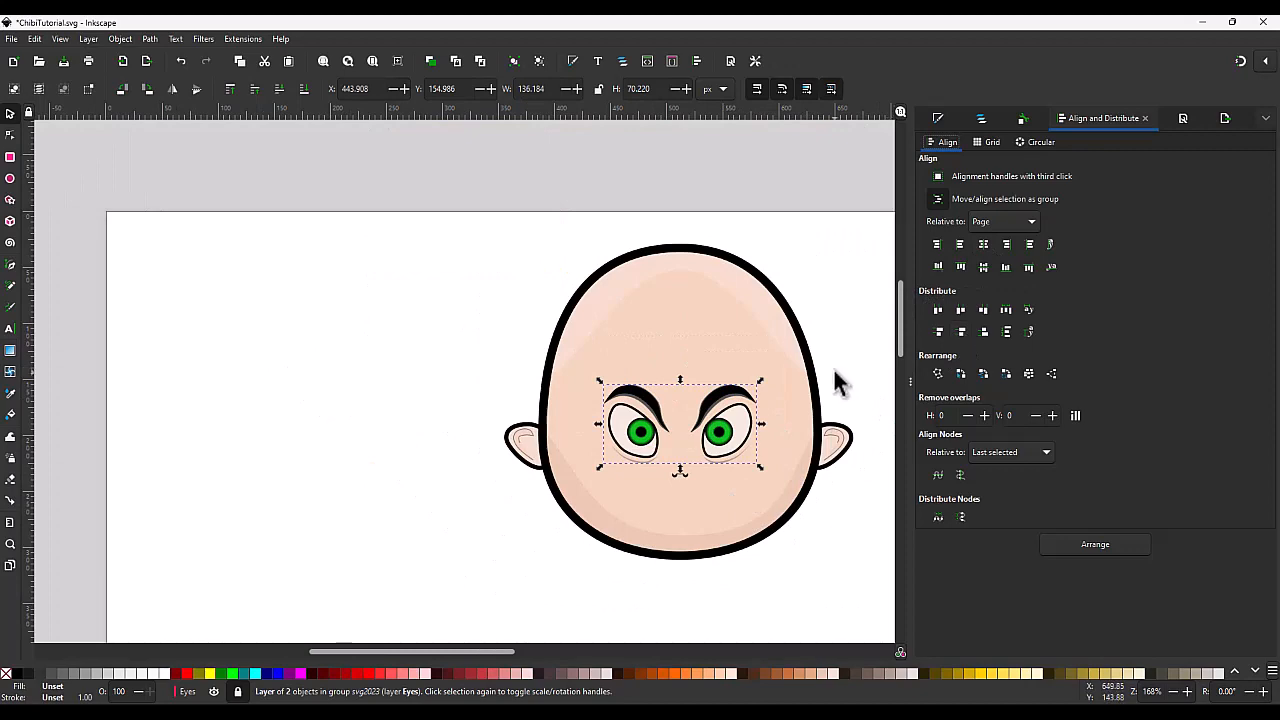
Step: Clear the Eyes layer selection, review the face, and save the drawing
click(794, 550)
ctrl+scroll(715, 510, up, 2)
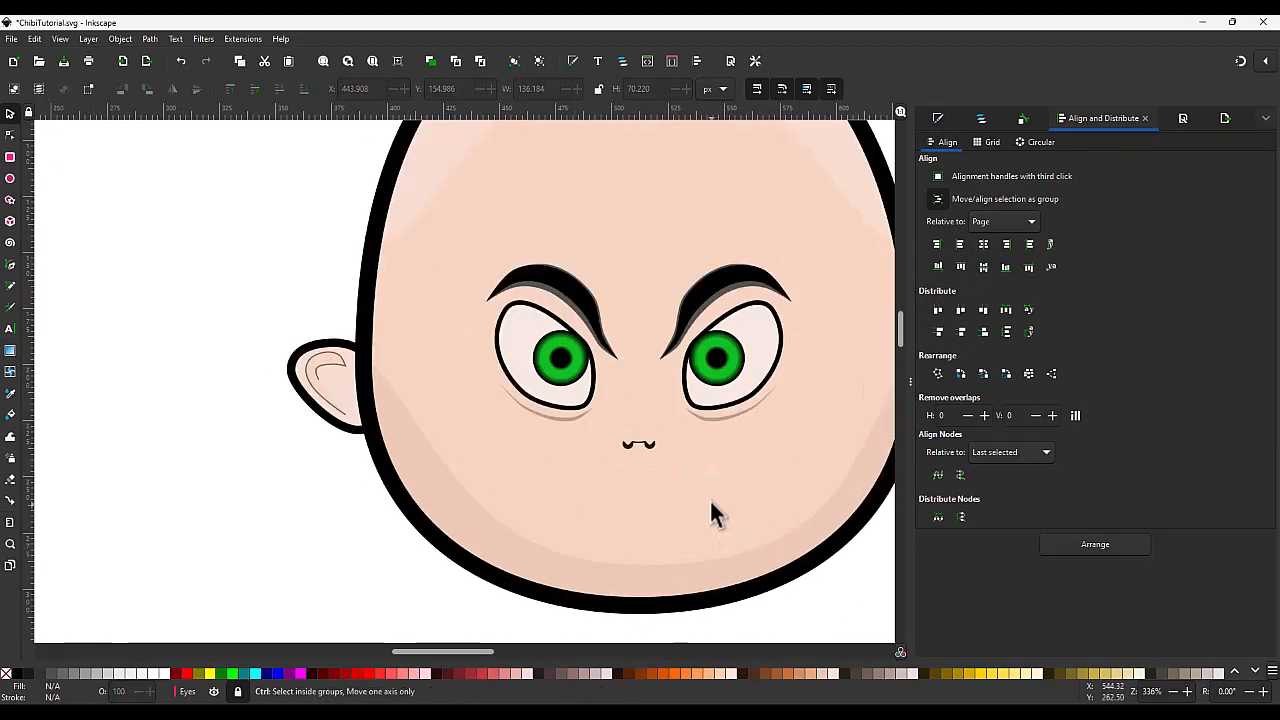
ctrl+scroll(745, 480, up, 2)
ctrl+scroll(741, 486, down, 1)
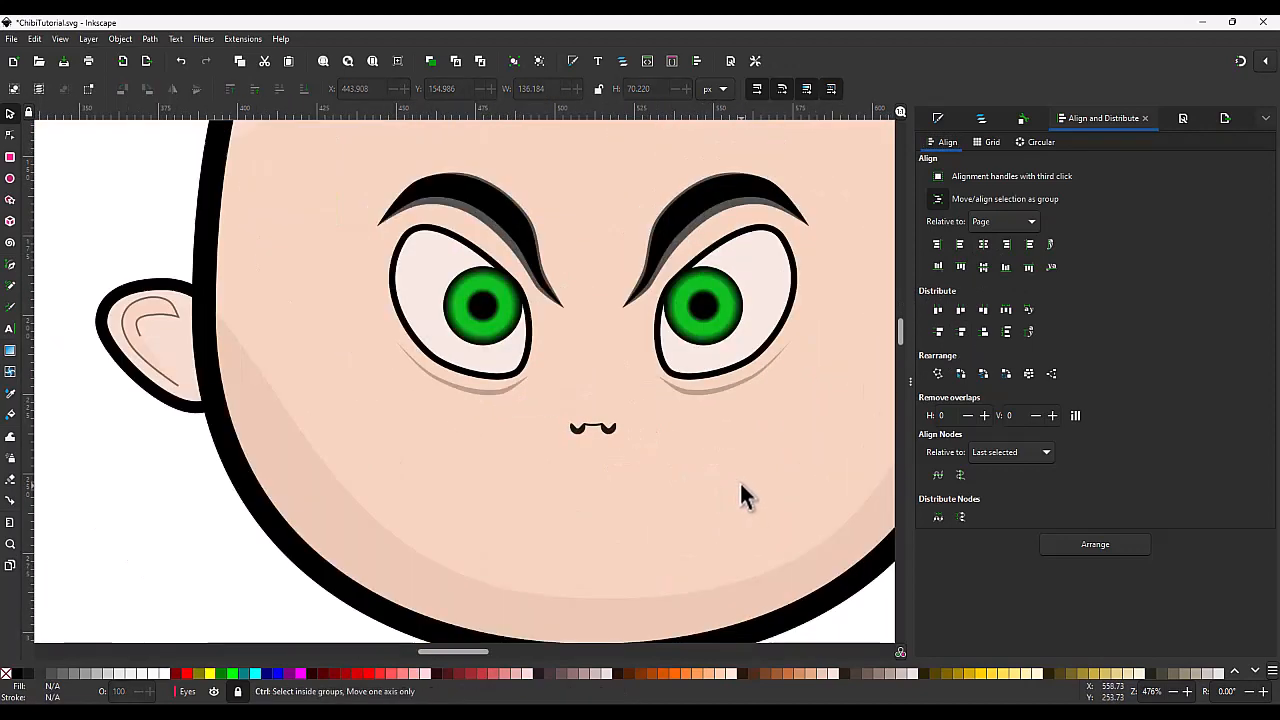
key(ctrl+s)
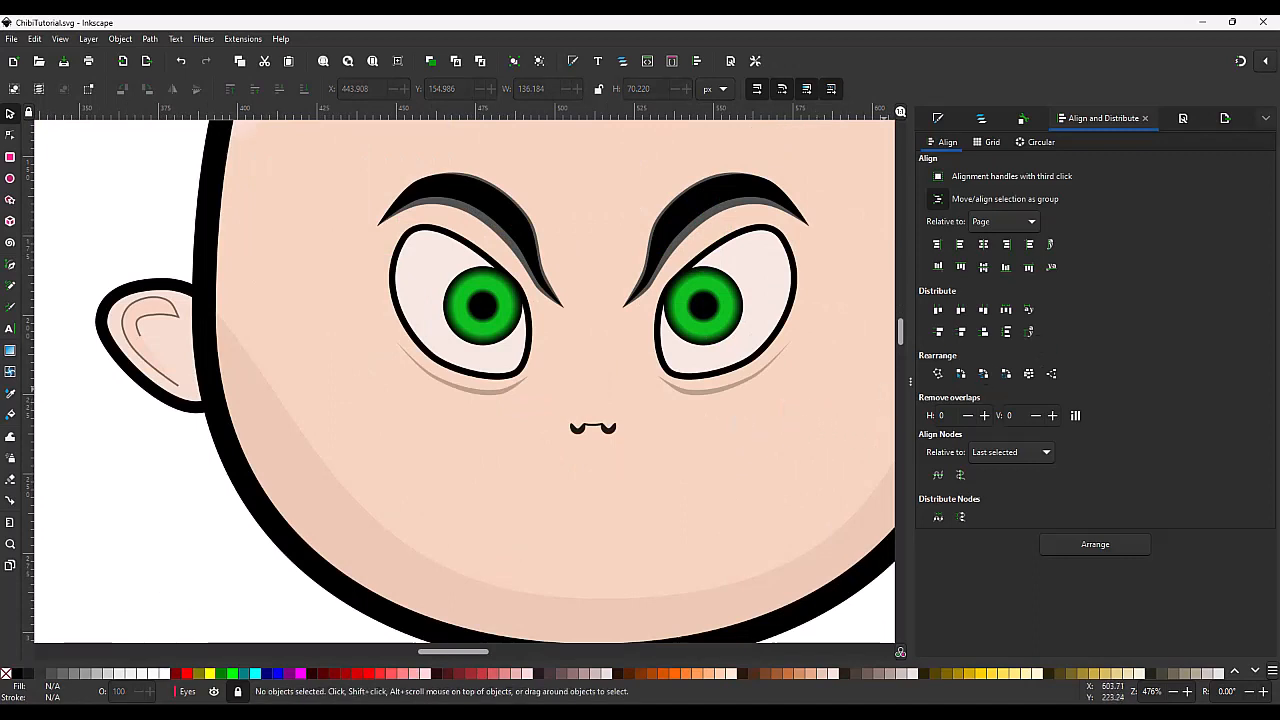
key(ctrl)
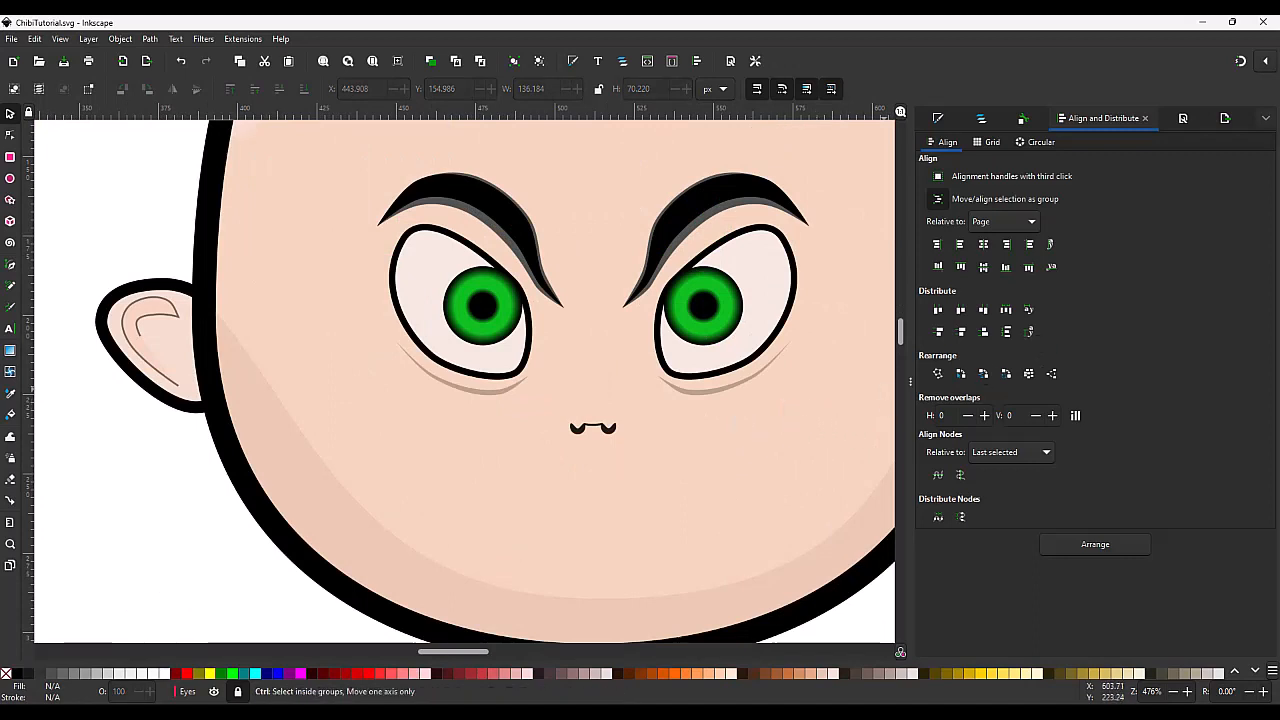